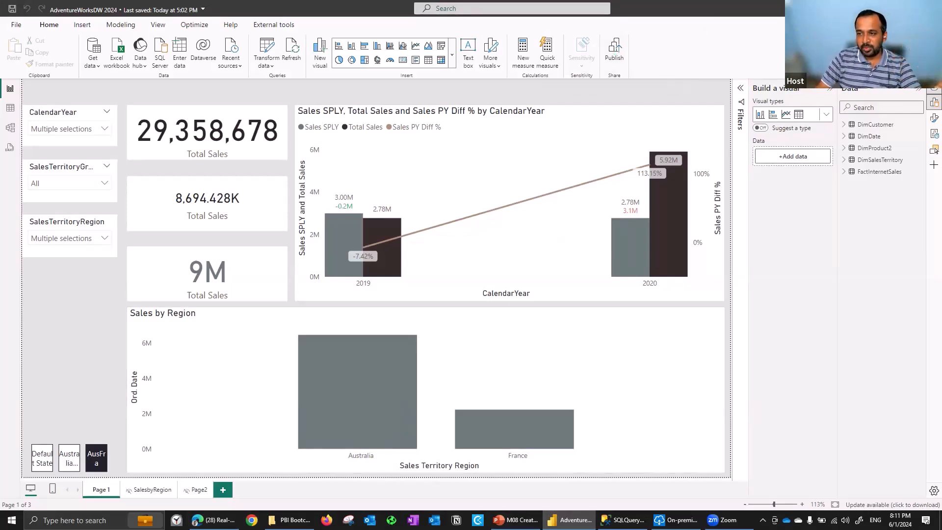
Check the signed-in account, and save and publish the report to the Demo1 workspace, replacing the existing AdventureWorksDW 2024 dataset
click(840, 9)
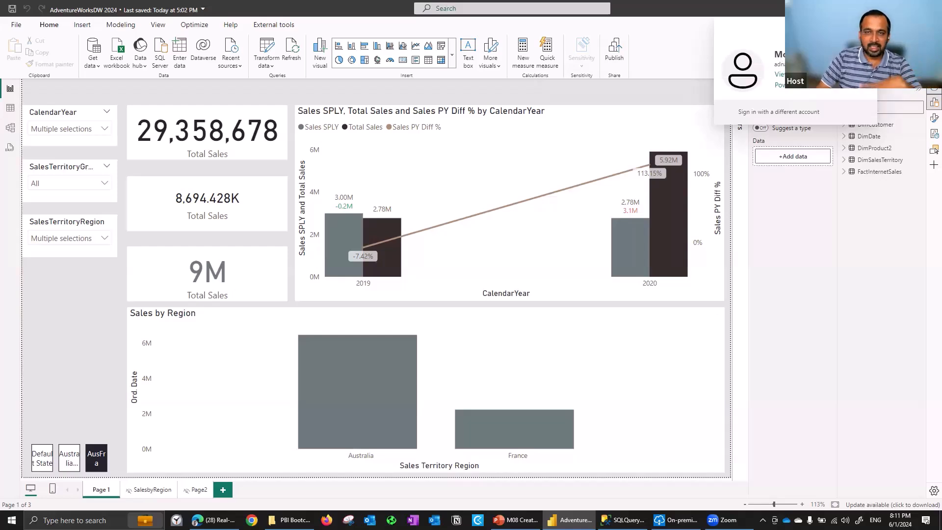
click(597, 91)
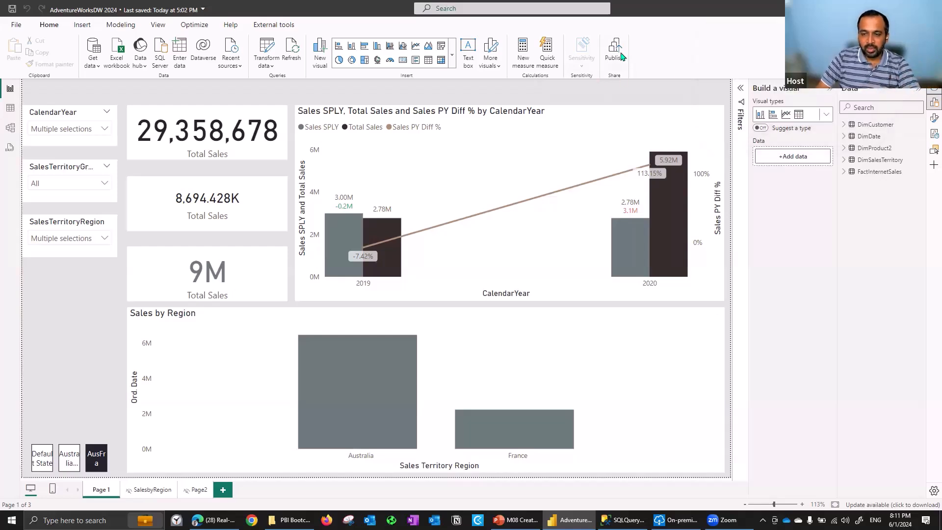
click(621, 56)
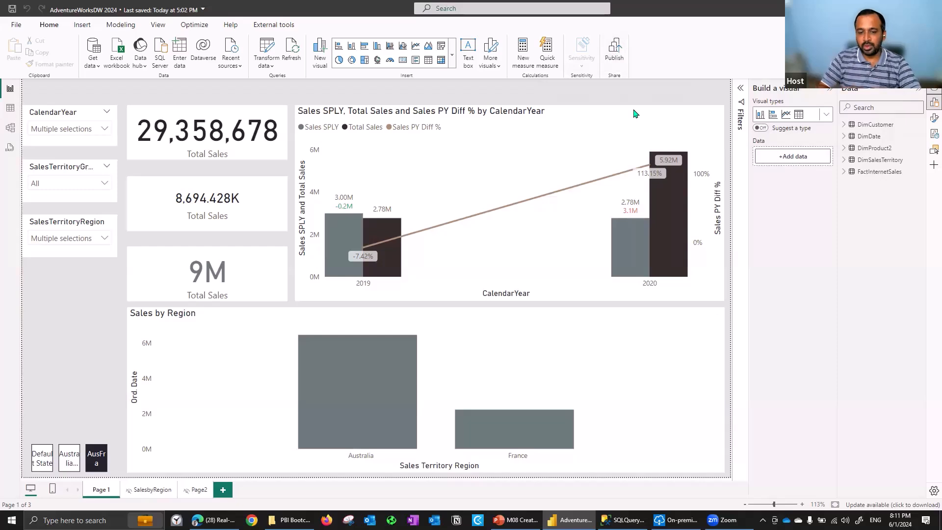
click(520, 284)
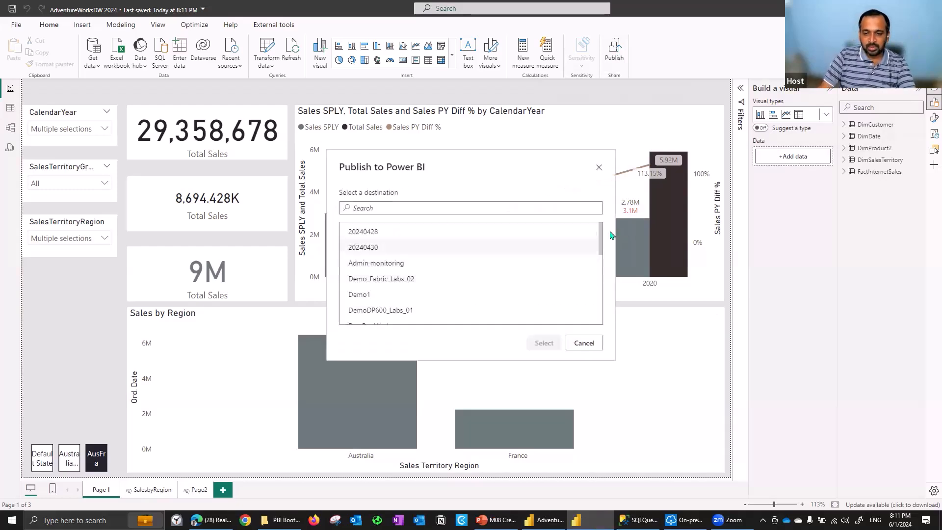
scroll(597, 267, down, 10)
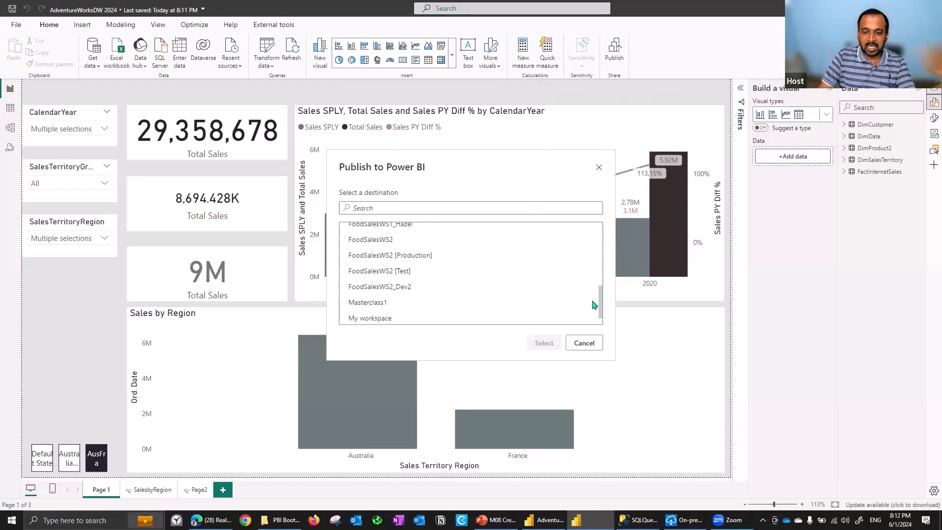
drag(594, 305, 597, 231)
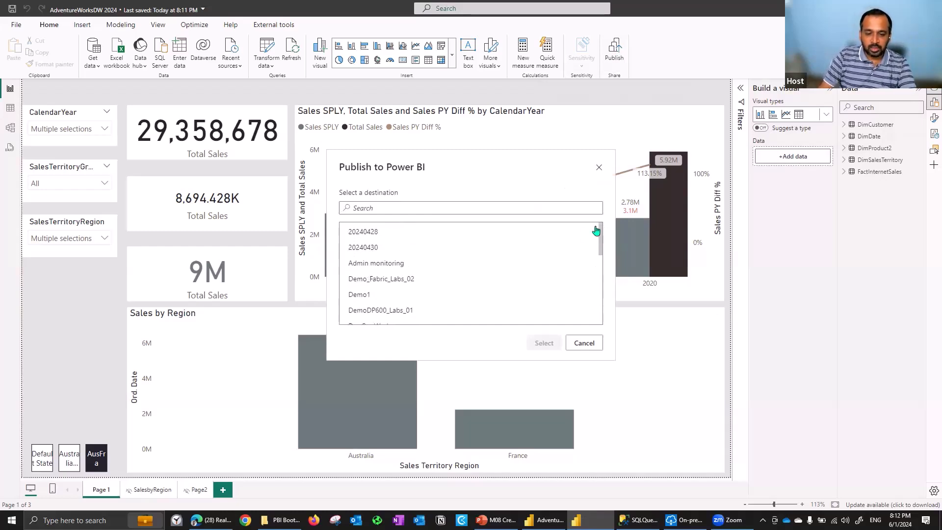
click(378, 298)
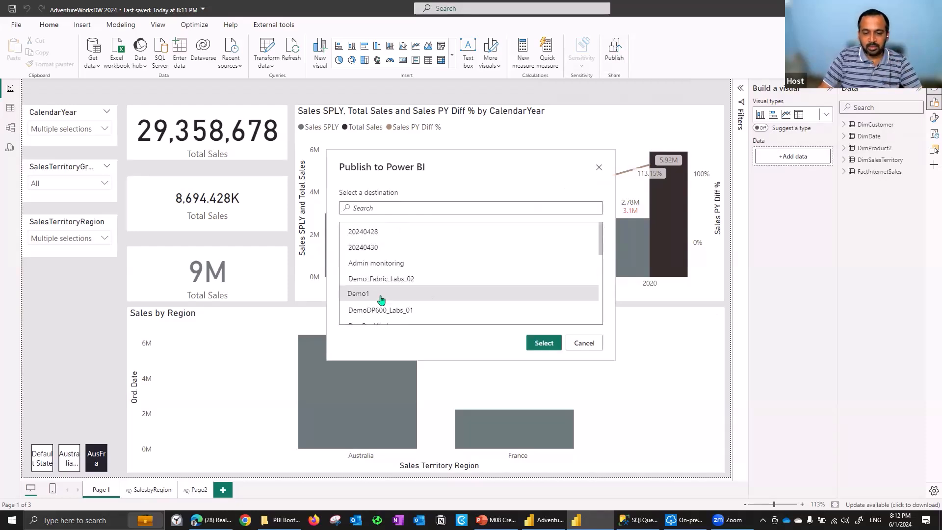
click(544, 344)
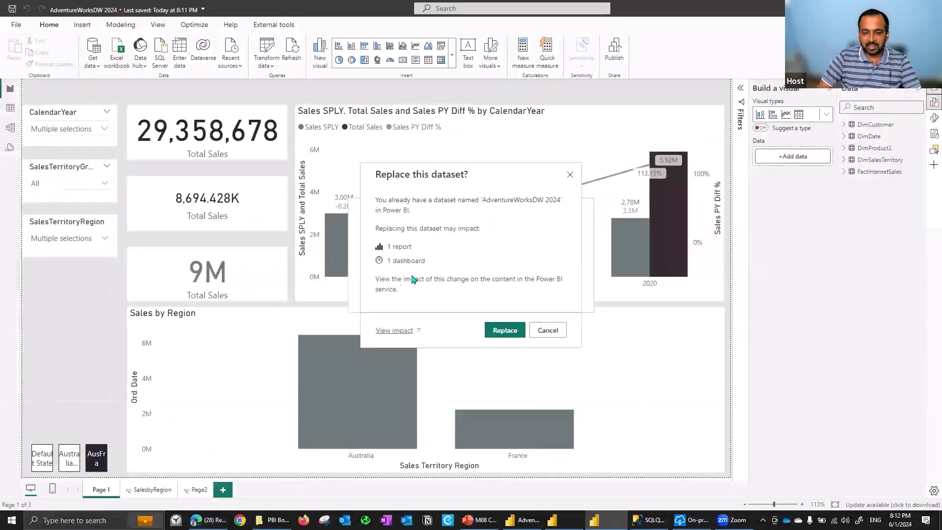
click(503, 330)
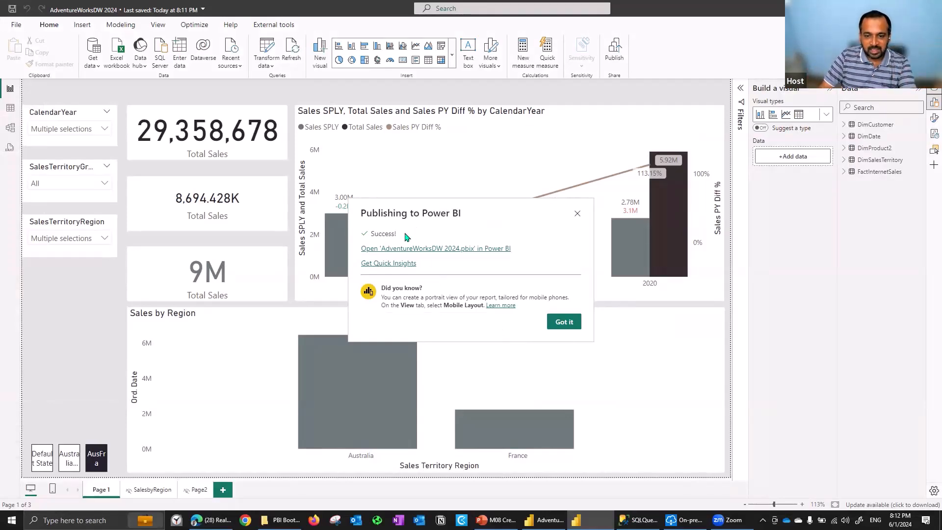
click(564, 322)
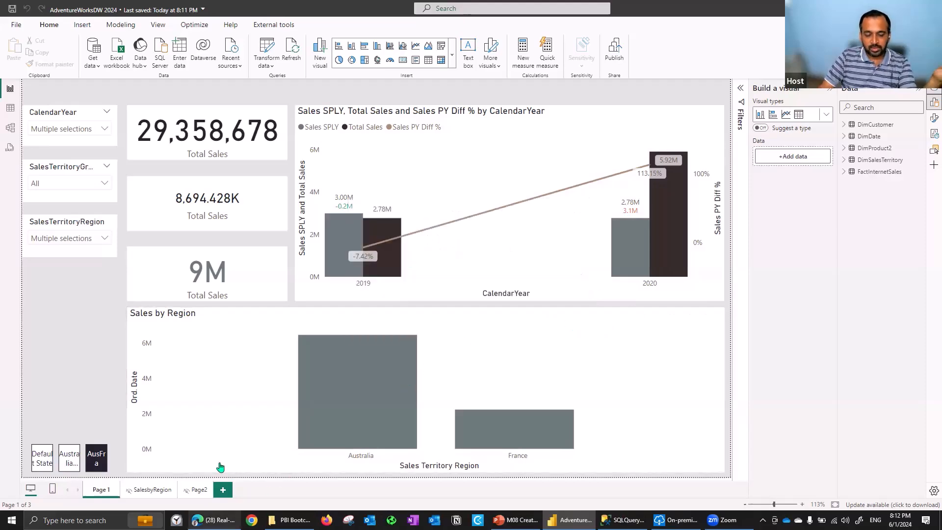
Switch to the Power BI service in the browser and open the AdventureWorksDW 2024 report from the Demo1 workspace
click(214, 520)
click(204, 8)
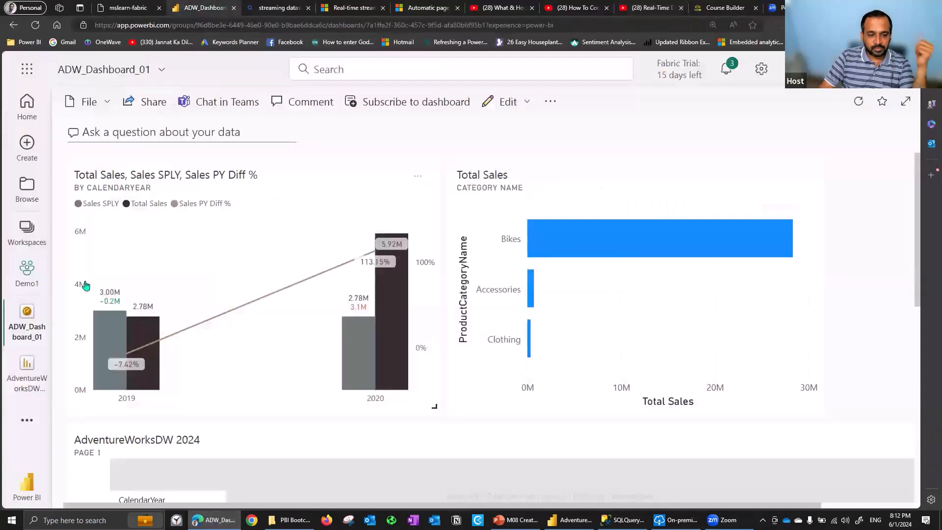
click(31, 272)
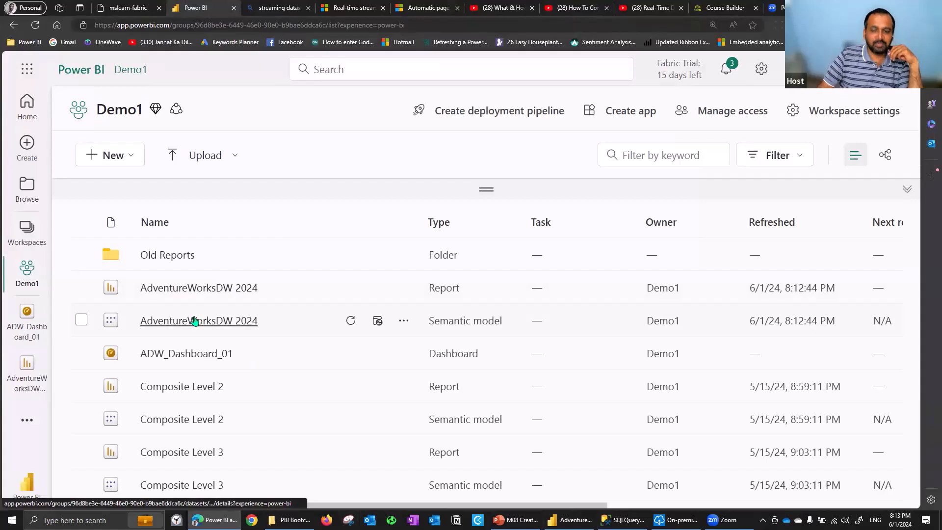
double_click(437, 288)
drag(435, 317, 500, 321)
click(462, 317)
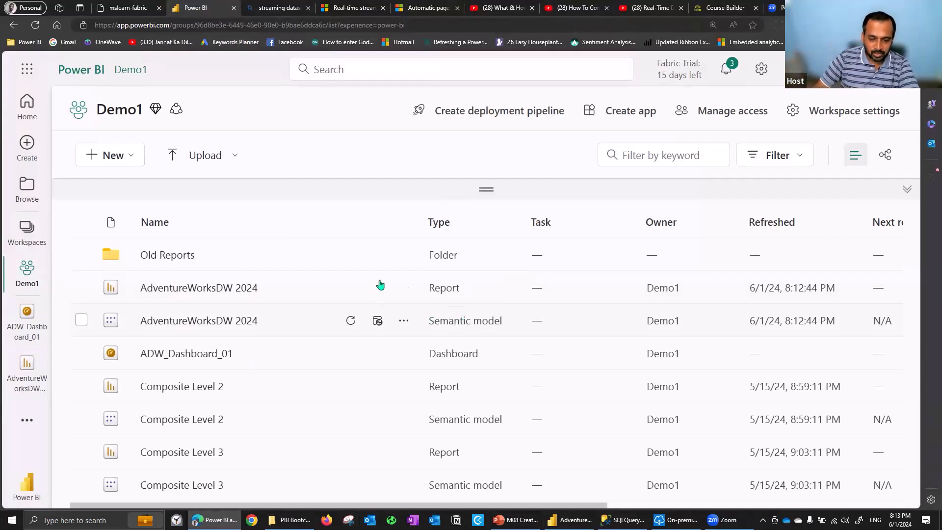
click(237, 288)
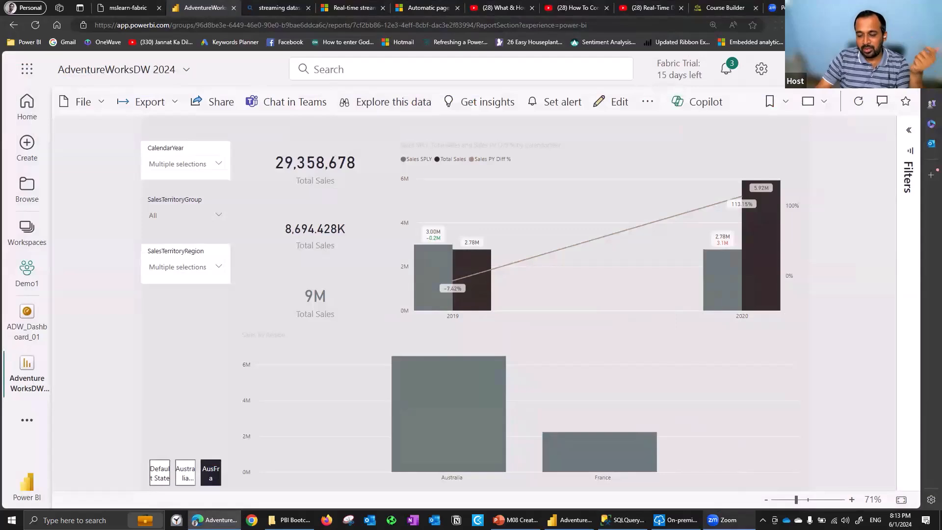
Check the status of the on-premises data gateway and move its window clear of the report
click(675, 519)
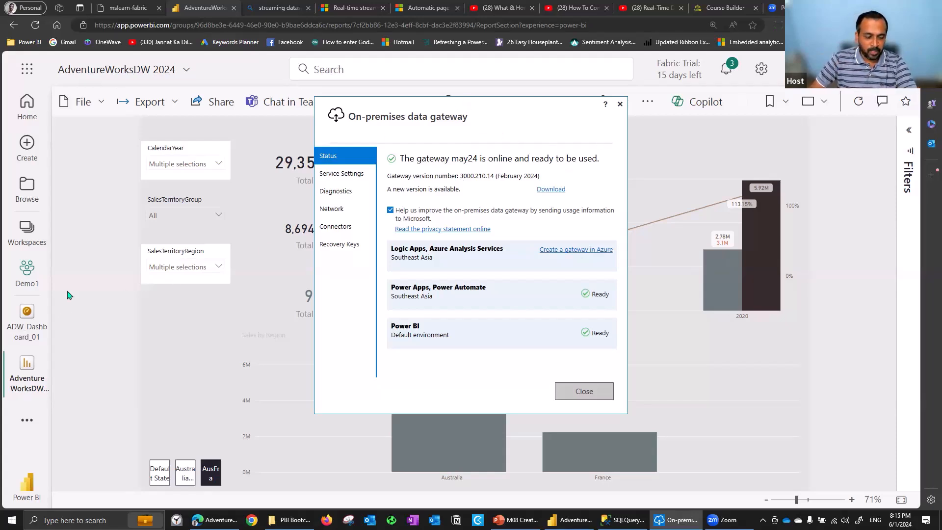
drag(442, 107, 561, 513)
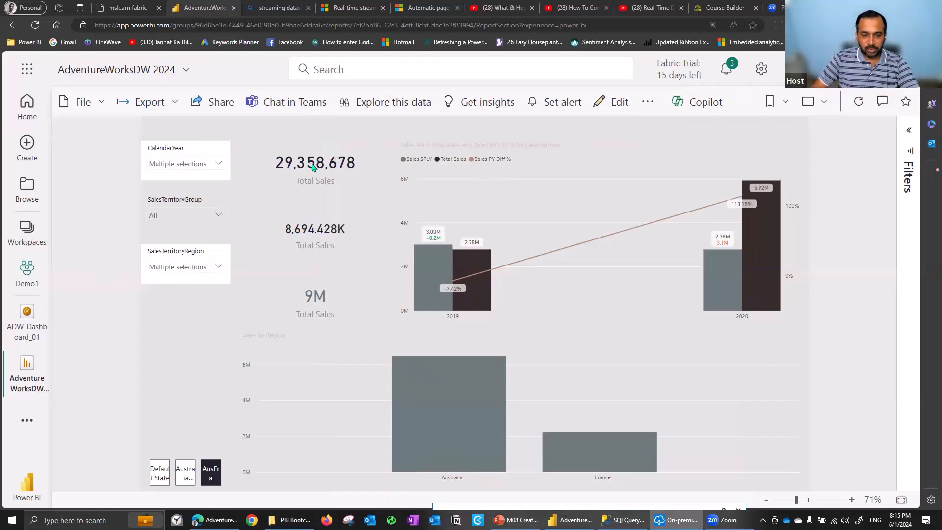
Start pinning the Sales SPLY, Total Sales and Sales PY Diff % chart to a new dashboard
mouse_move(358, 133)
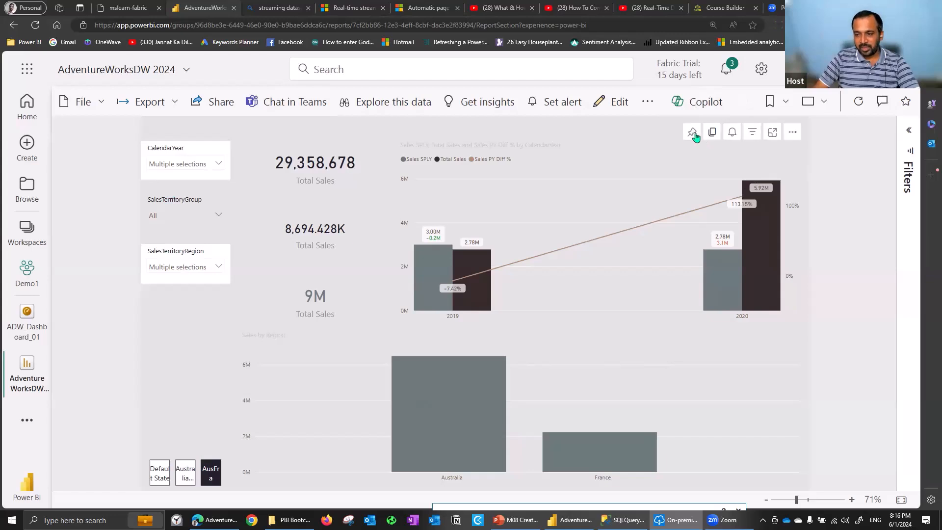
click(692, 134)
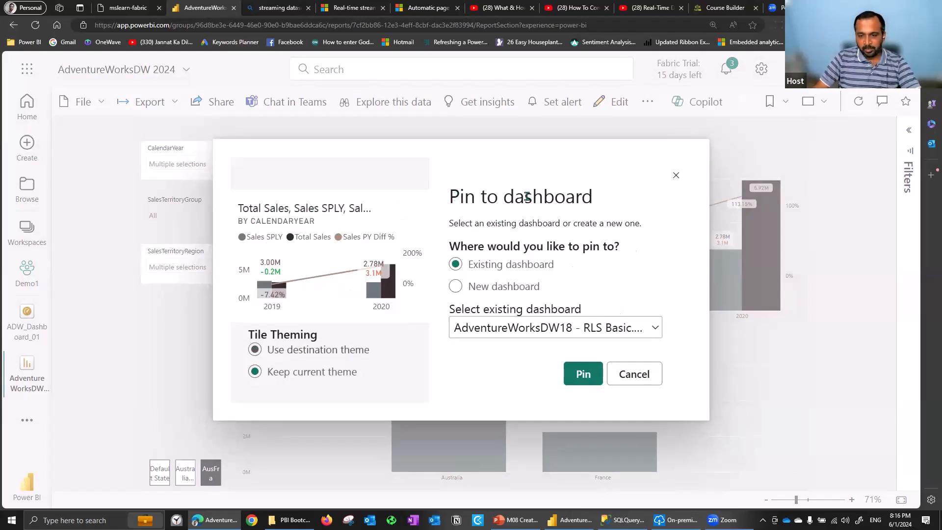
drag(459, 223, 630, 224)
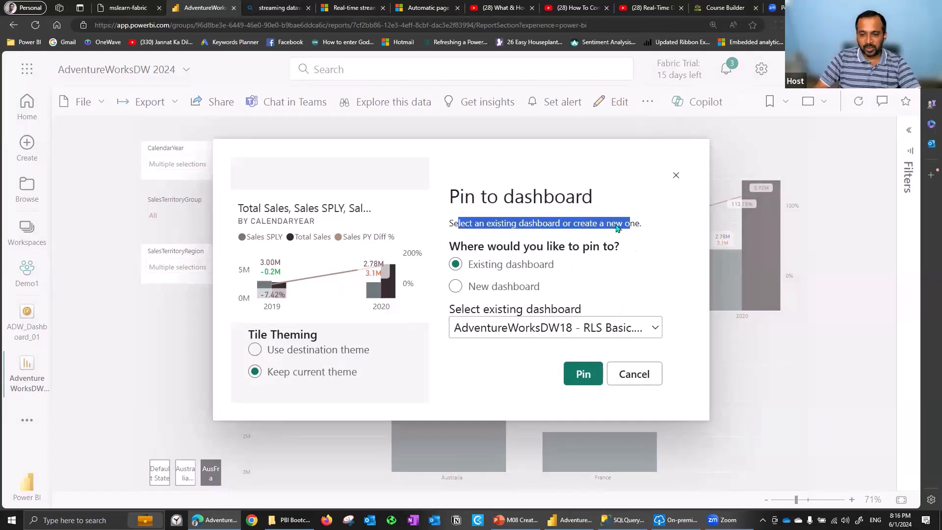
drag(474, 246, 582, 247)
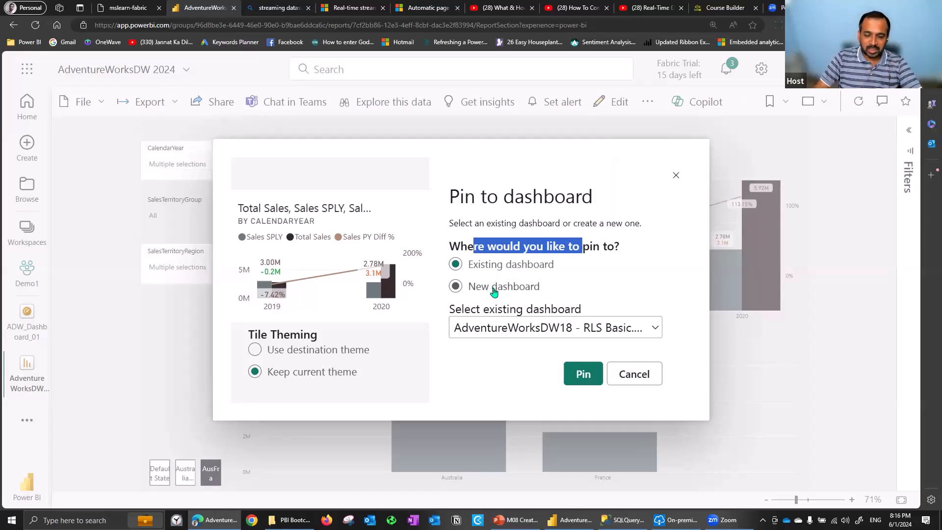
click(496, 290)
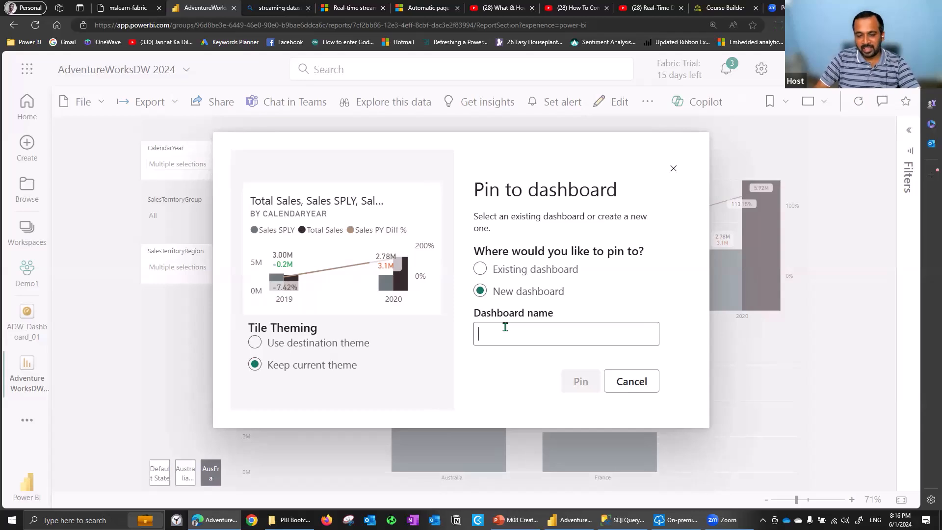
Compare the two tile theming options for the chart and choose the destination theme
drag(249, 328, 319, 329)
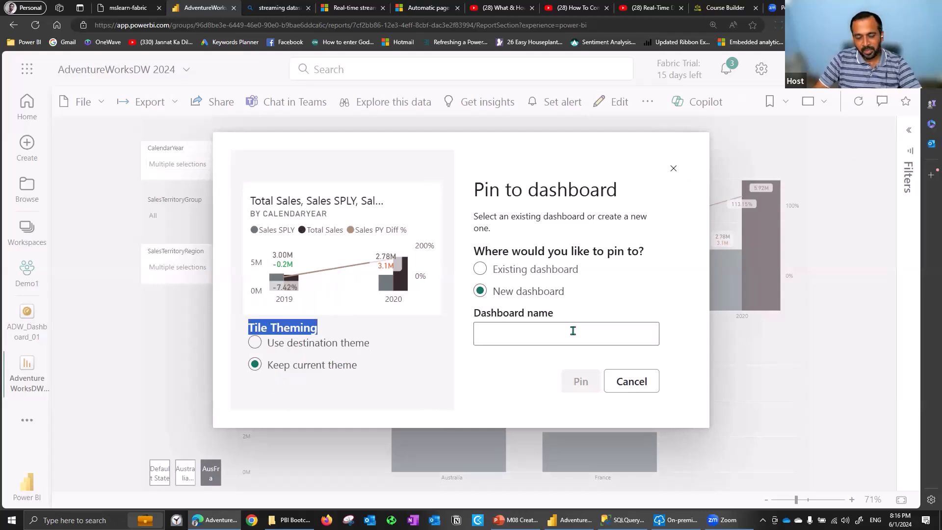
click(294, 346)
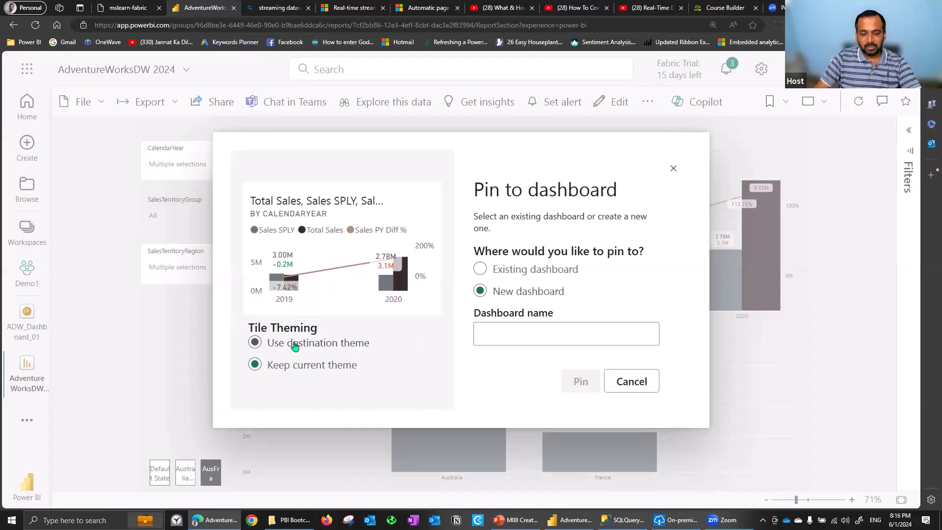
click(288, 349)
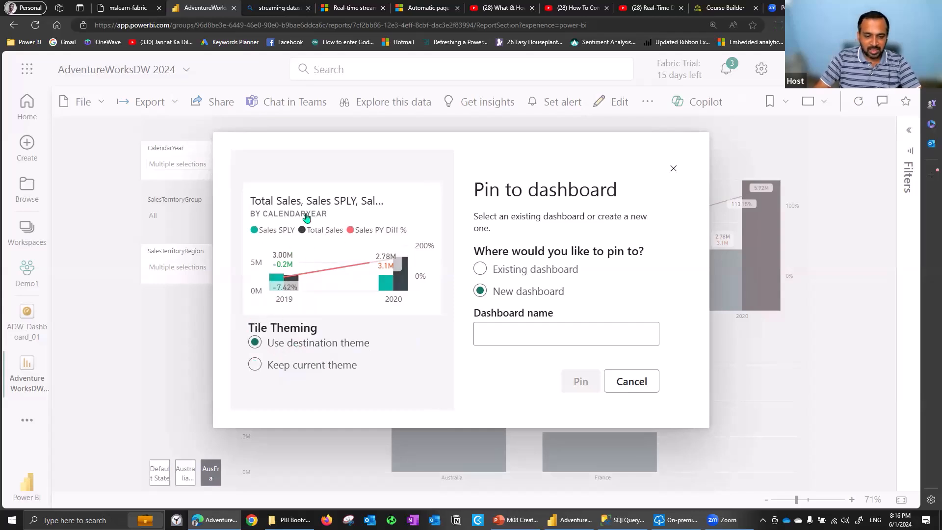
click(302, 366)
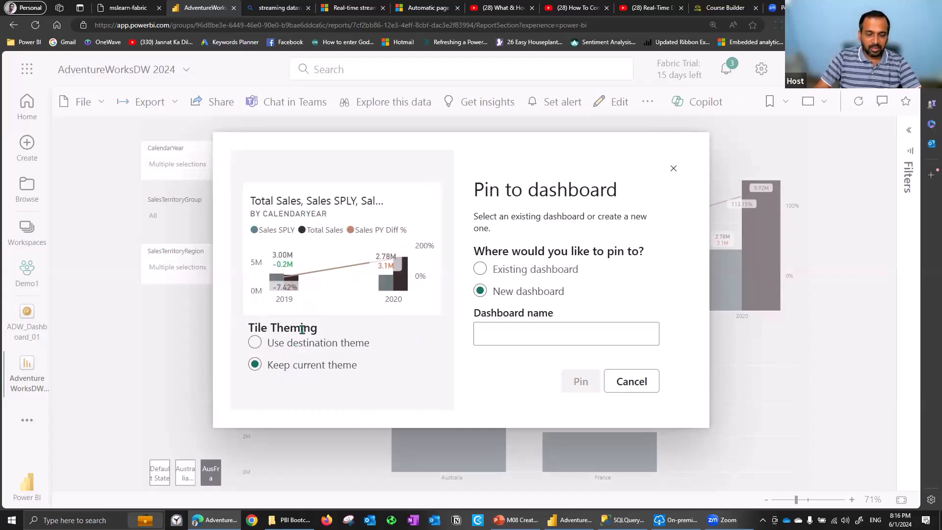
click(304, 346)
Name the new dashboard DB_DestinationTheme01, pin the chart to it and dismiss the notification
click(501, 329)
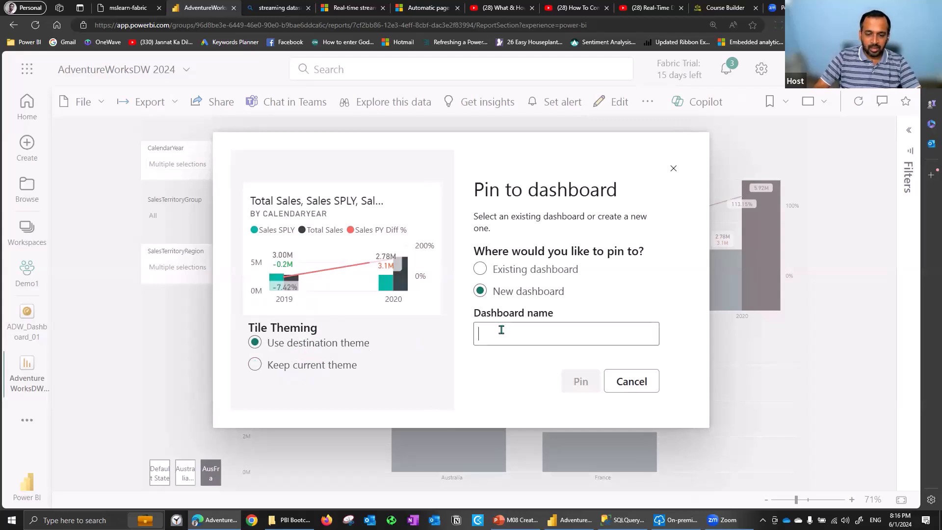
text(DB_DestinationTheme)
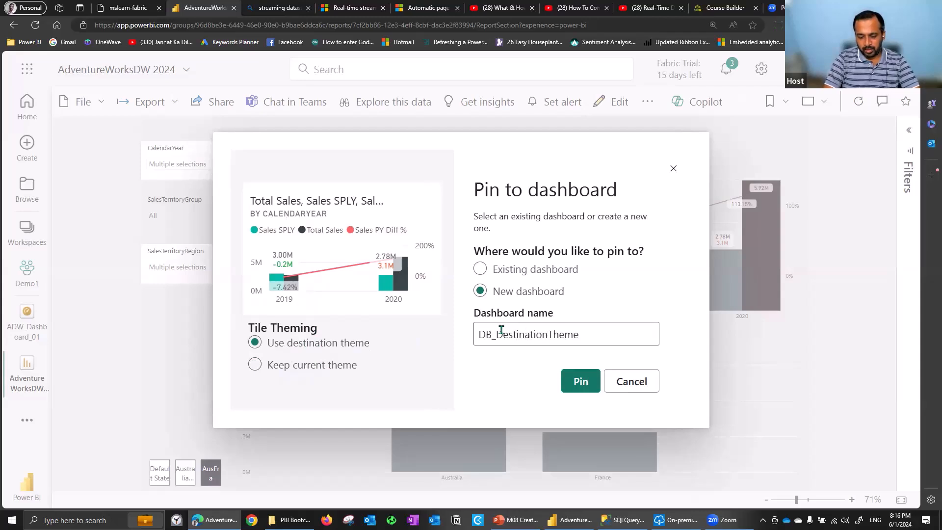
text(01)
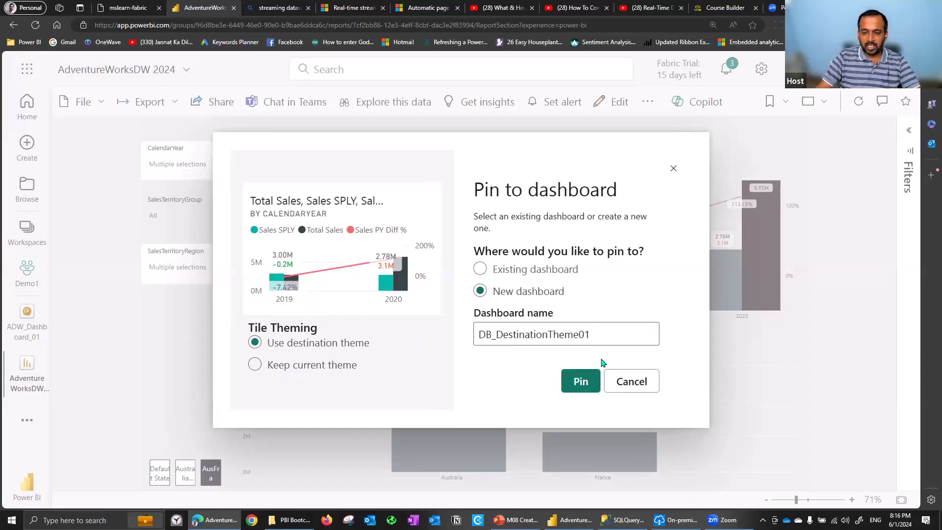
click(582, 381)
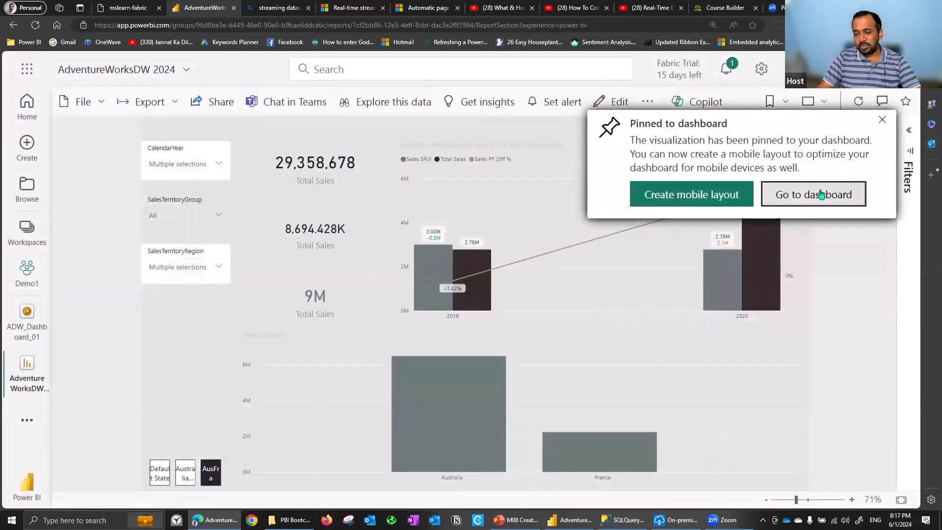
click(882, 119)
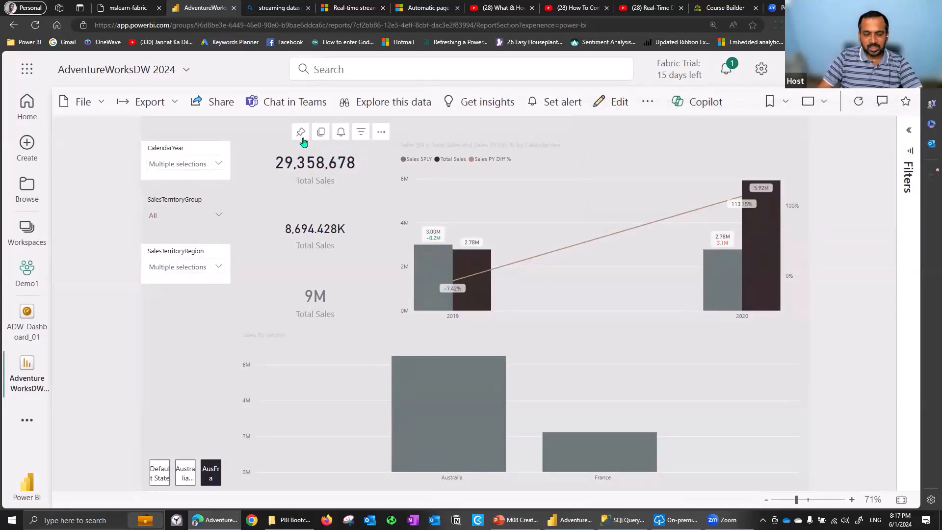
Pin the 29,358,678 Total Sales card to the existing DB_DestinationTheme01 dashboard, keeping the current theme
click(301, 132)
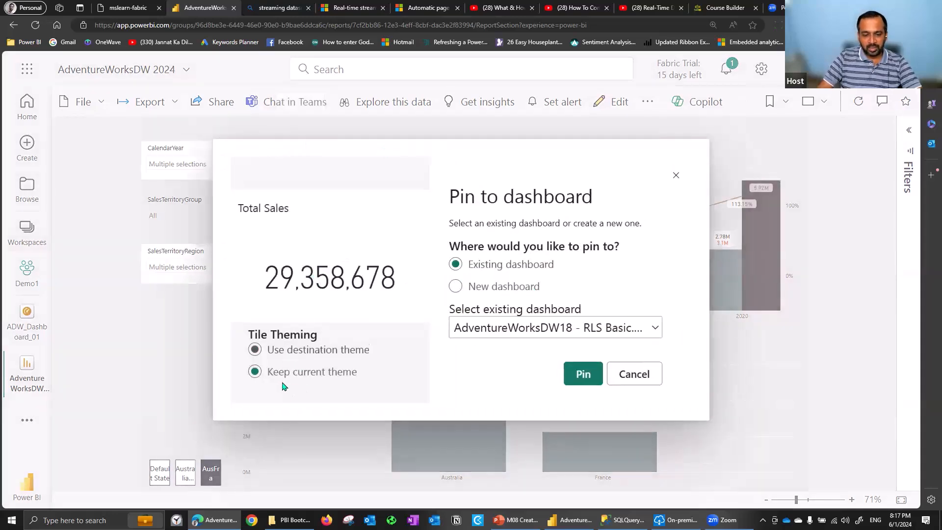
click(293, 351)
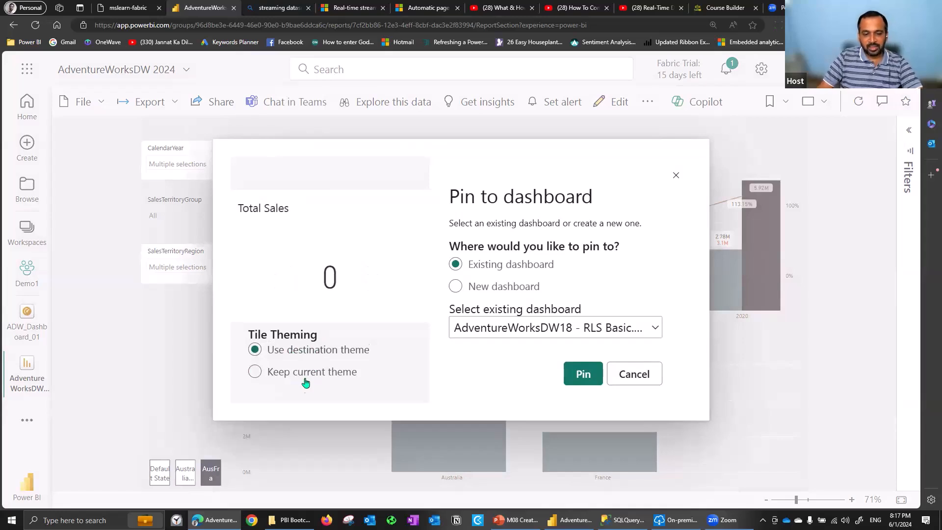
click(321, 372)
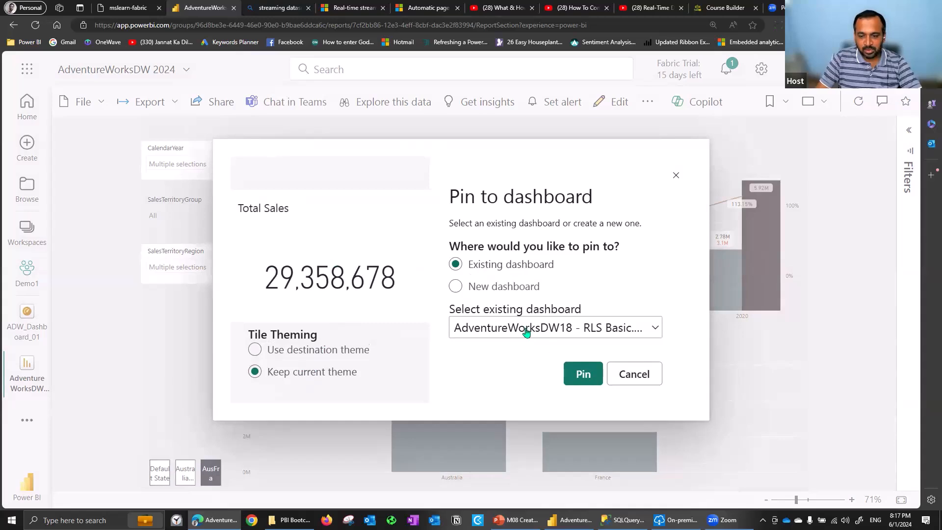
click(476, 334)
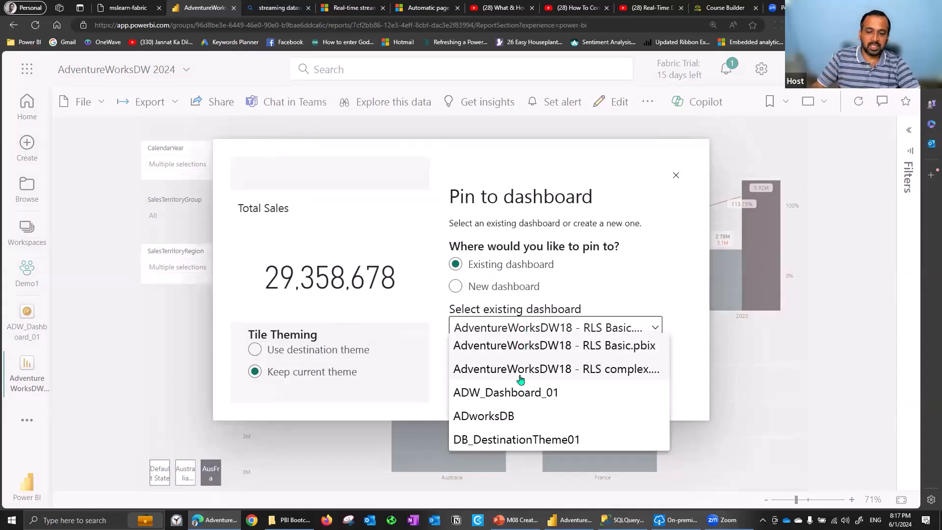
click(508, 440)
click(584, 380)
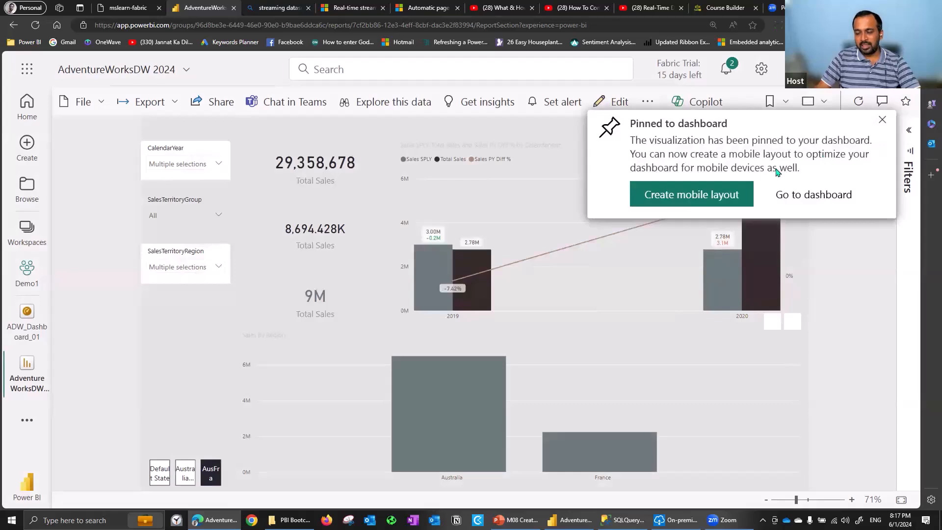
Go to the Demo1 workspace, find the DB_DestinationTheme01 dashboard in its item list and open it
click(810, 196)
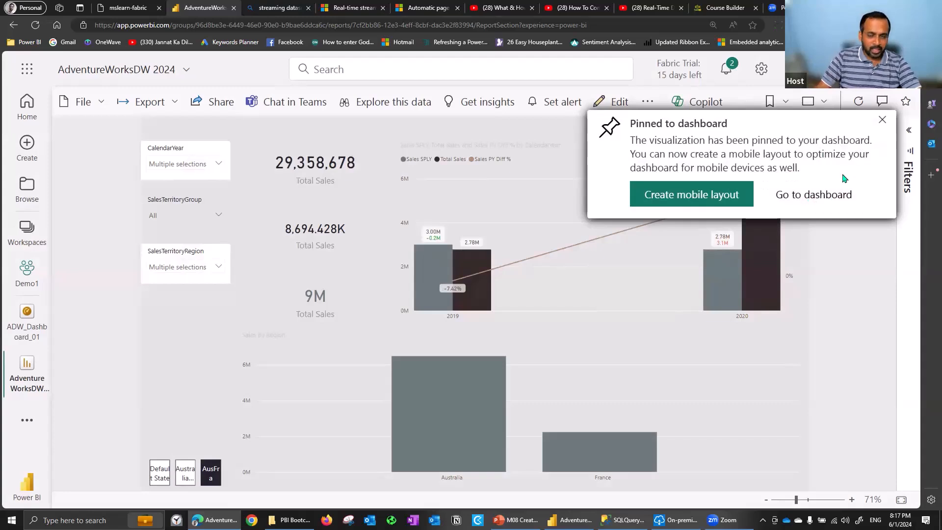
click(35, 267)
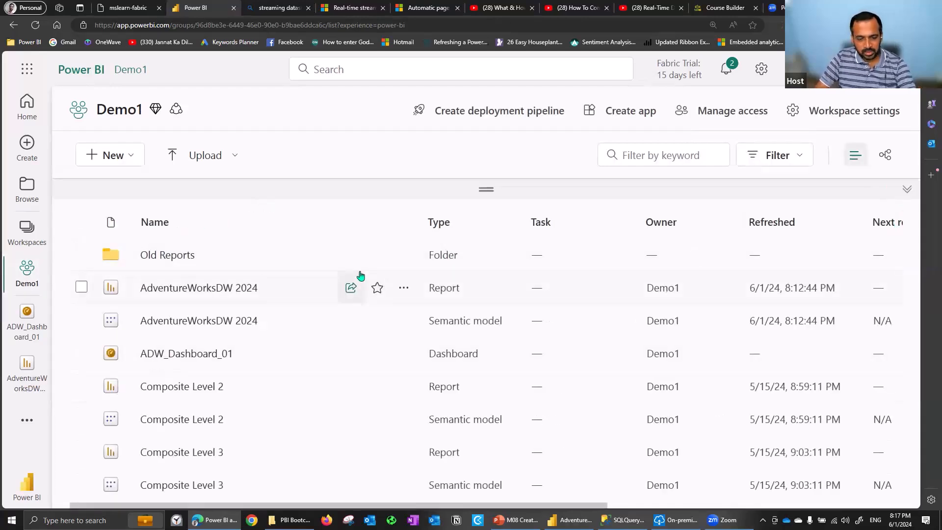
scroll(361, 284, down, 1)
scroll(361, 304, down, 4)
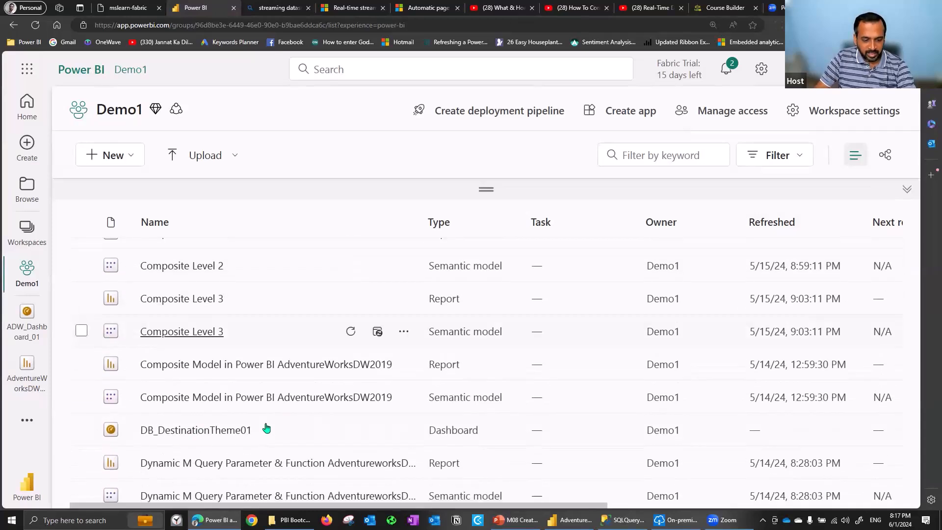
drag(483, 430, 415, 433)
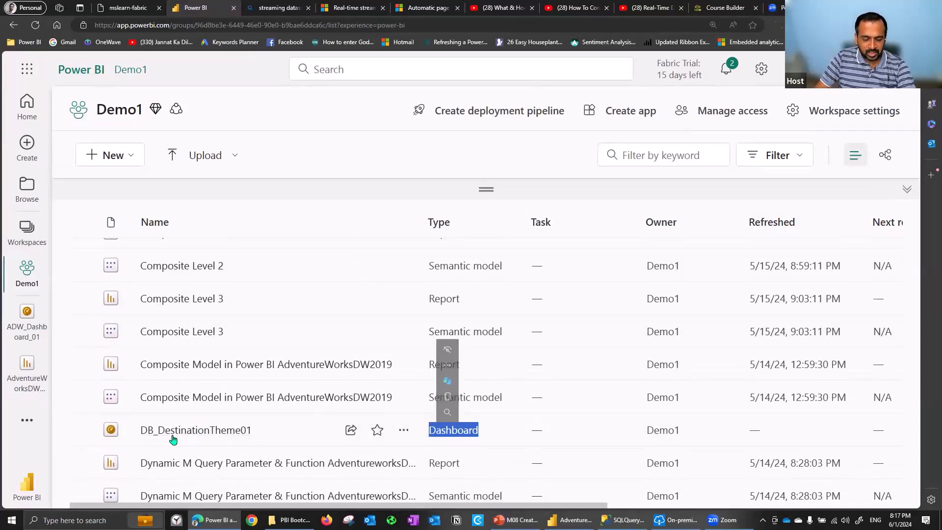
click(248, 438)
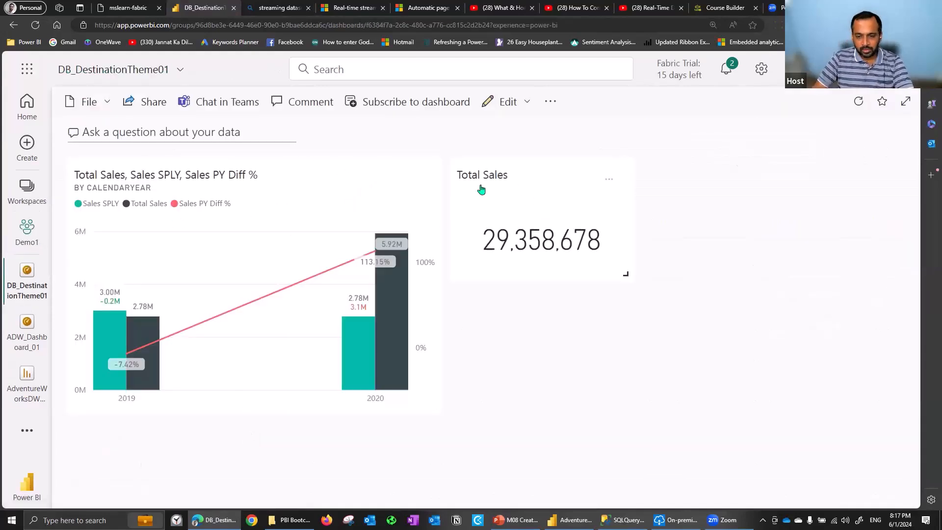
Try out resizing the chart tile, and arrange the dashboard with the Total Sales card first and the CalendarYear chart beside it
drag(435, 409, 277, 311)
drag(337, 314, 382, 328)
drag(436, 276, 435, 366)
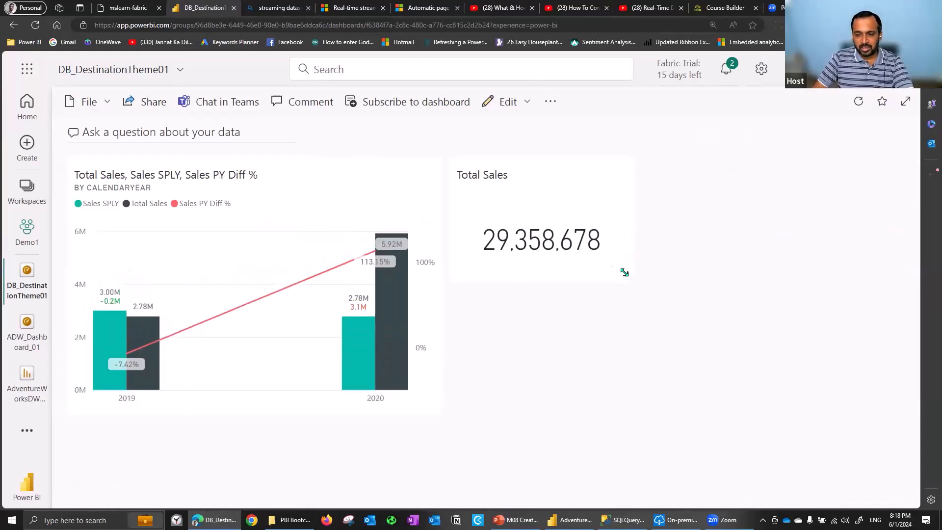
drag(494, 183, 72, 176)
drag(151, 307, 344, 173)
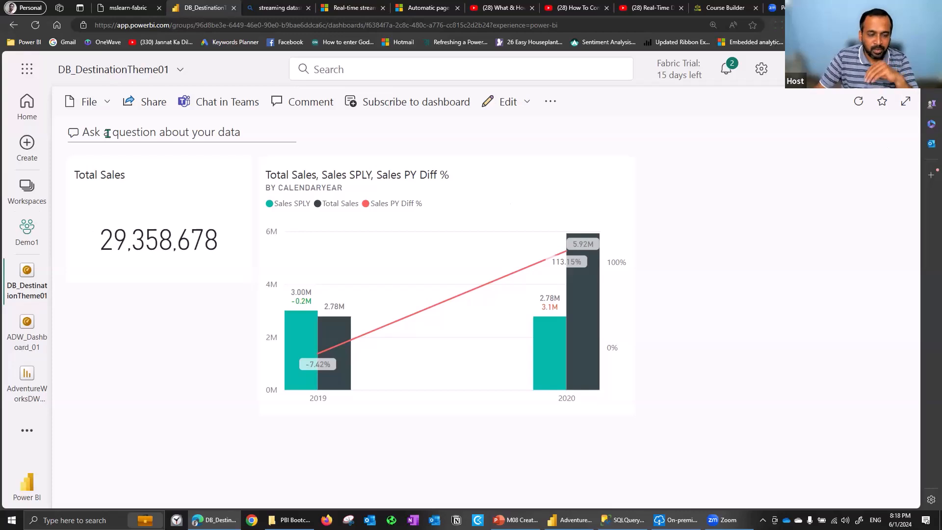
Open the dashboard's Q&A and compare its suggested questions with the DimProduct2 fields of the report in Power BI Desktop
click(134, 131)
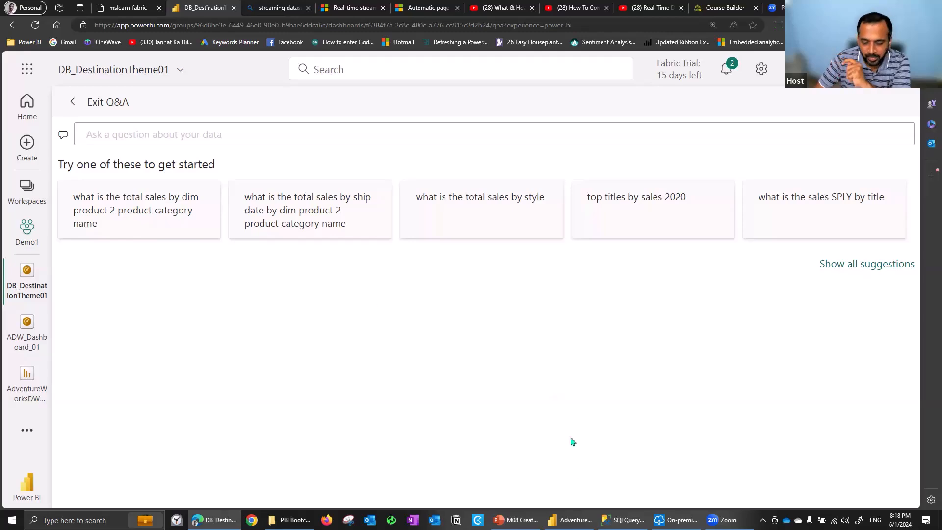
click(570, 519)
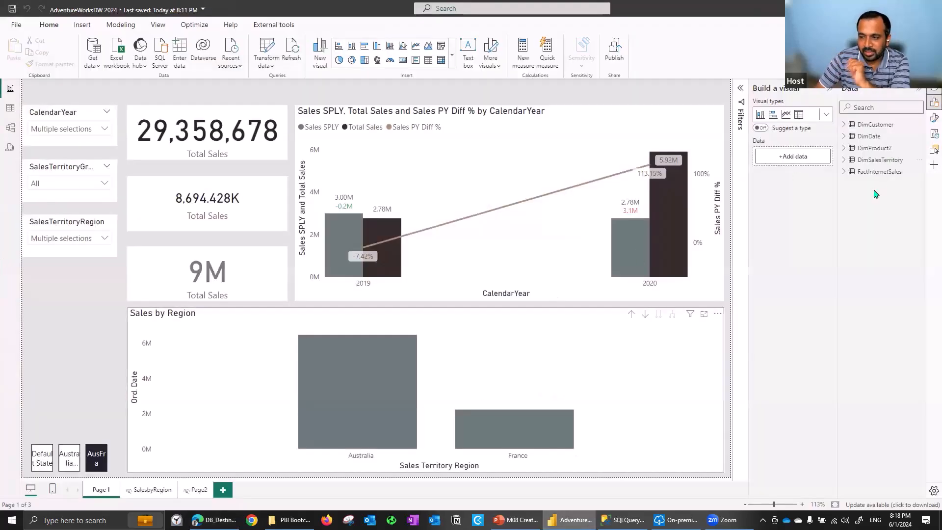
drag(838, 224, 760, 224)
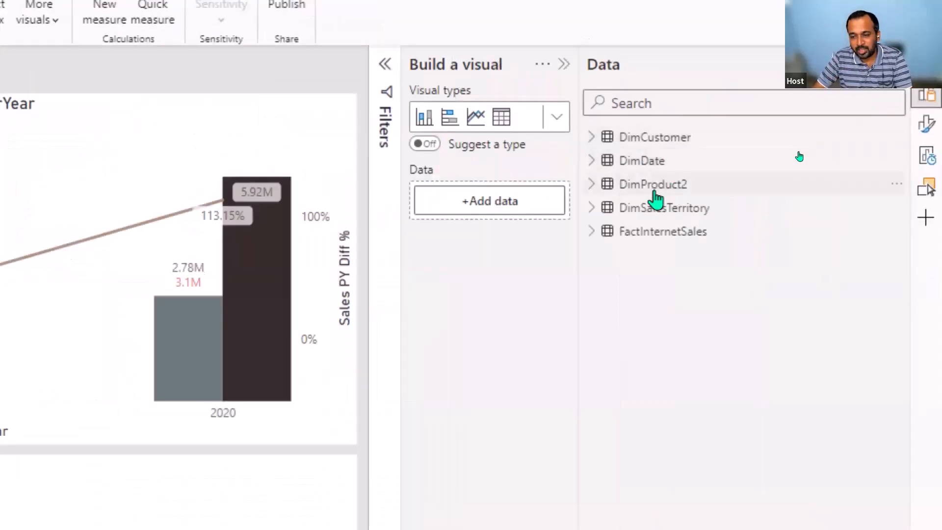
mouse_move(656, 199)
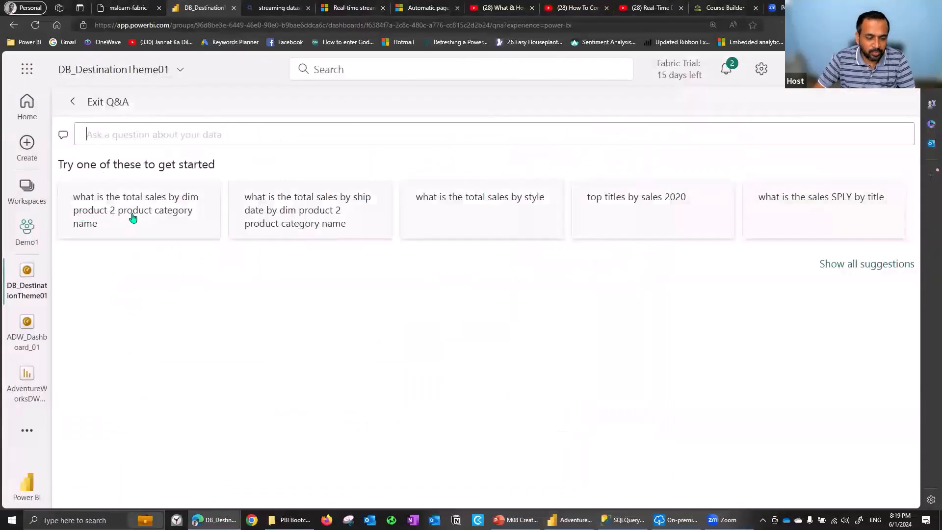
key(alt+Tab)
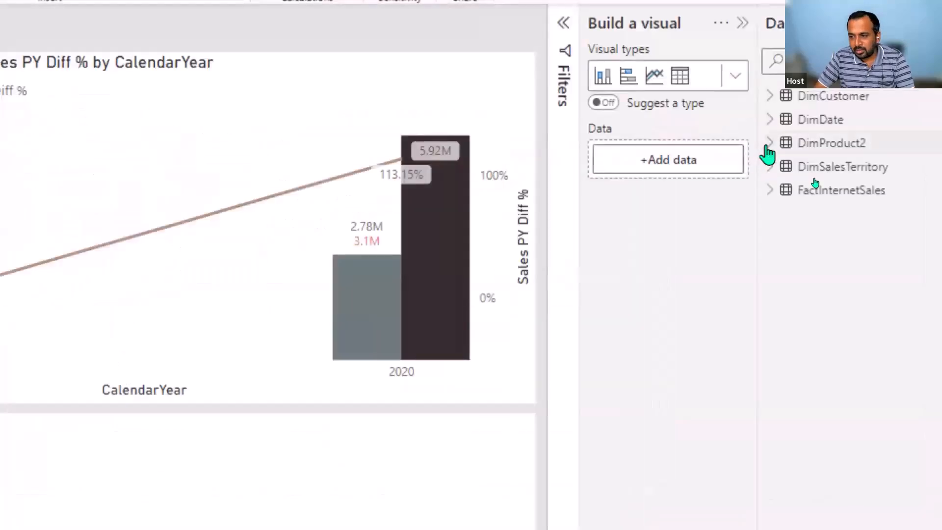
click(766, 148)
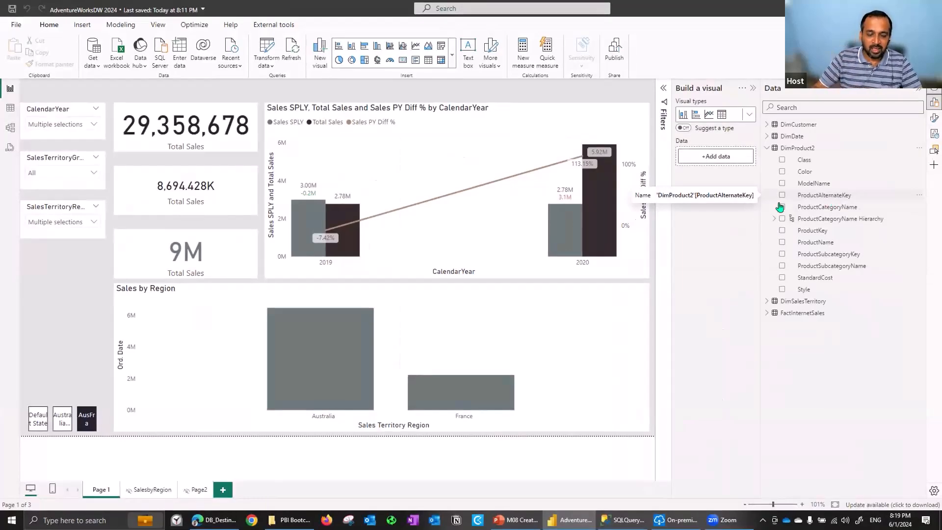
key(alt+Tab)
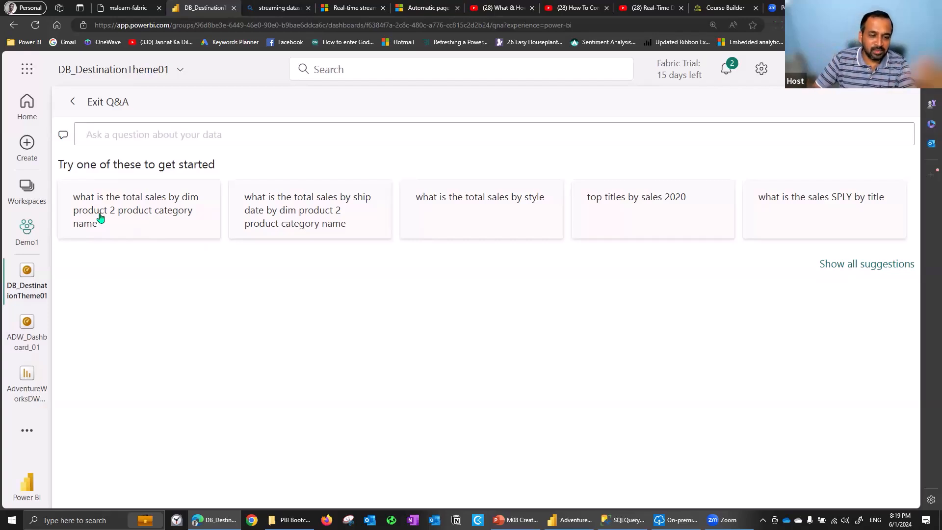
Ask the suggested question "what is the total sales by dim product 2 product category name" and expand the visualization and data settings
click(124, 222)
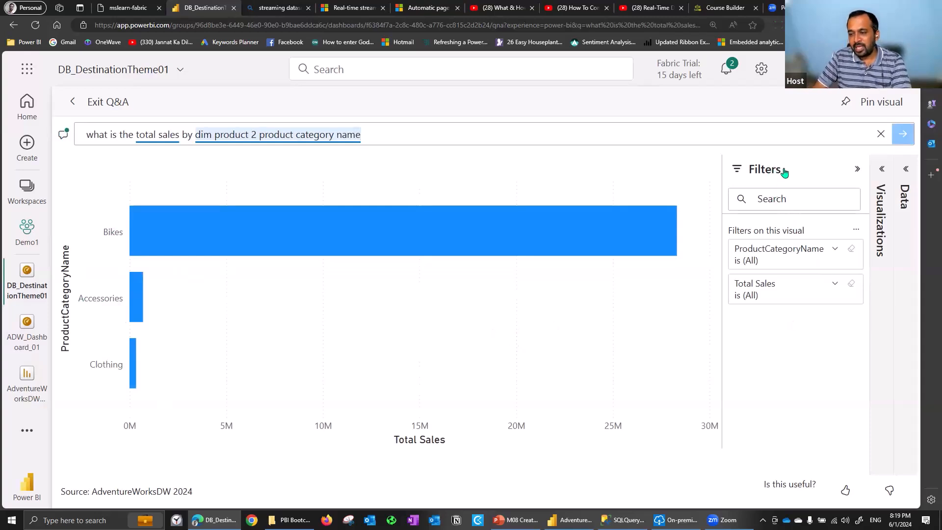
click(881, 168)
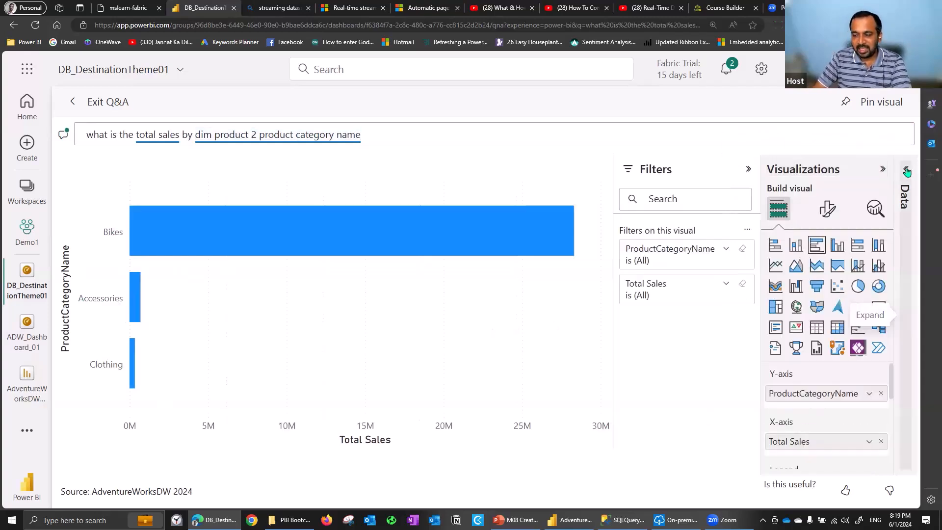
click(906, 170)
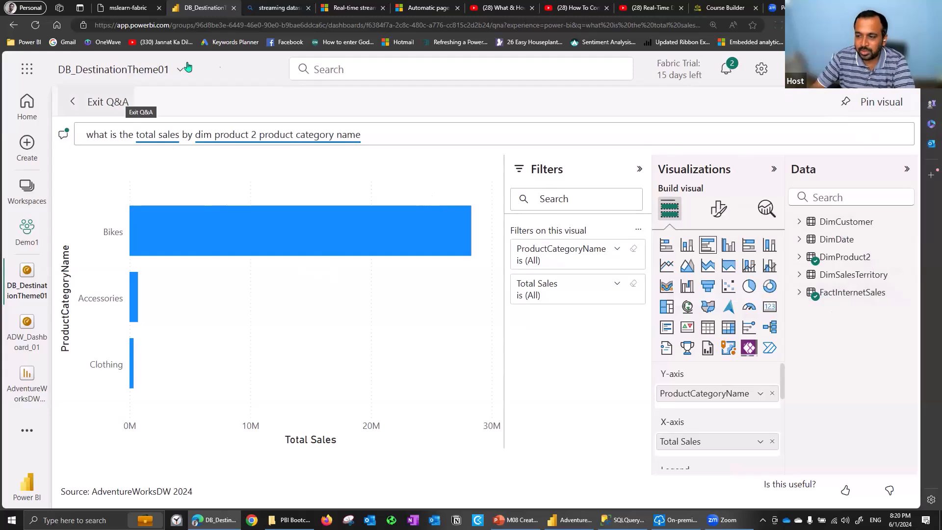
Pin the Total Sales by ProductCategoryName visual to the existing DB_DestinationTheme01 dashboard, dismiss the notification and exit Q&A
click(878, 103)
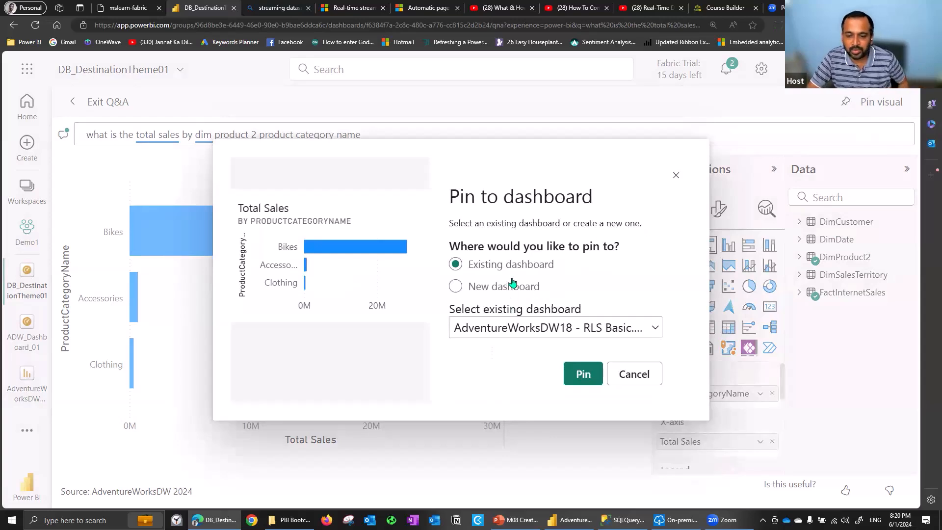
click(513, 330)
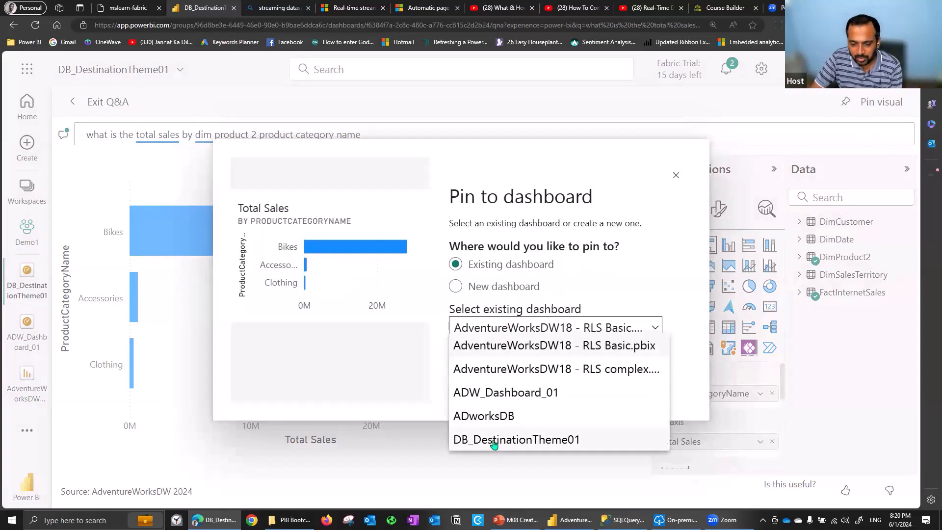
click(545, 439)
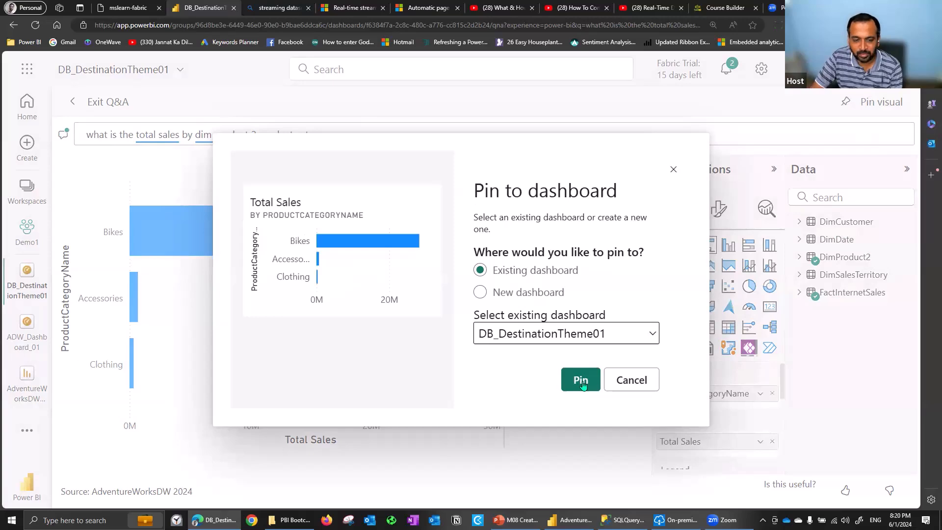
click(582, 382)
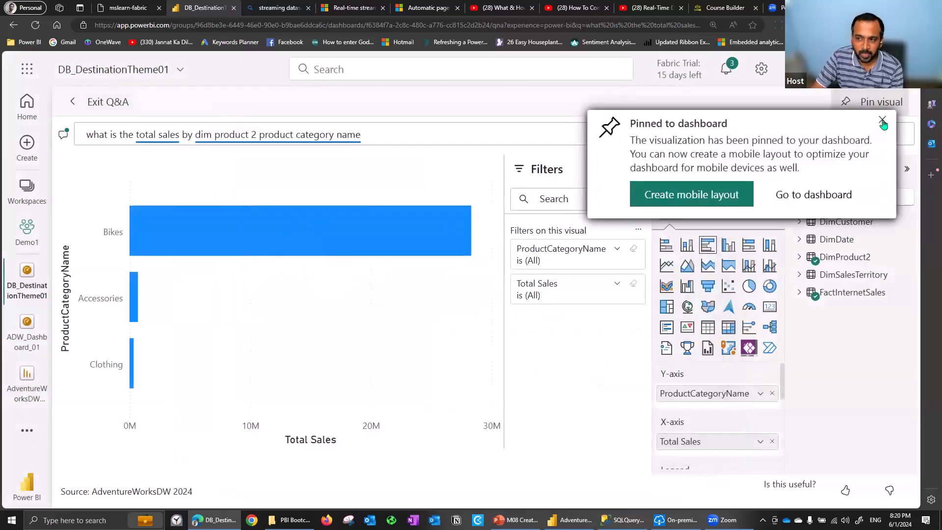
click(882, 124)
click(97, 102)
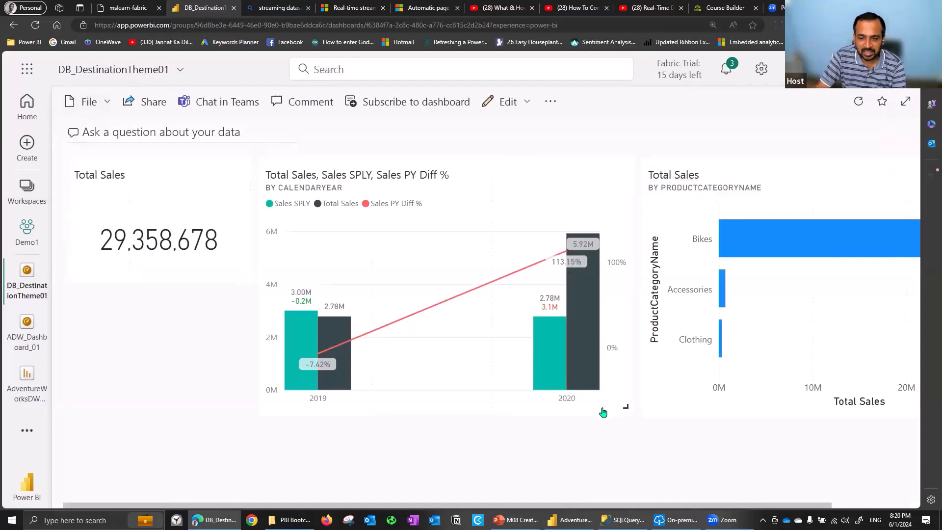
Narrow the CalendarYear chart tile to the card's width and move the ProductCategoryName bar chart tile directly beside it
drag(622, 404, 515, 290)
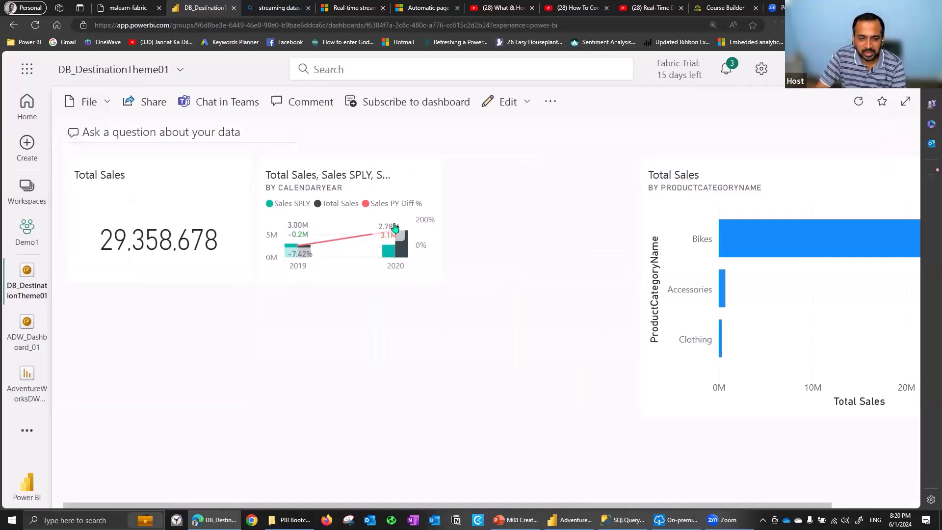
drag(452, 285, 500, 366)
drag(700, 183, 515, 164)
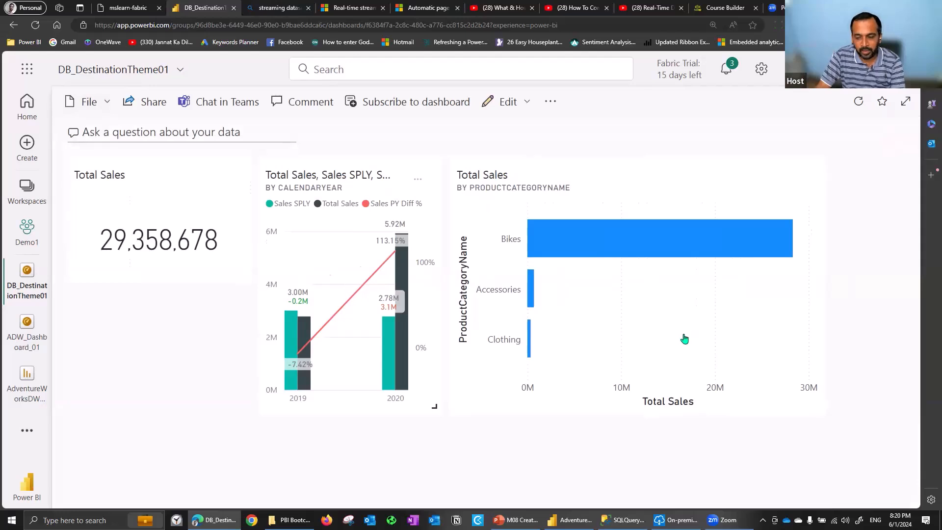
drag(818, 406, 722, 411)
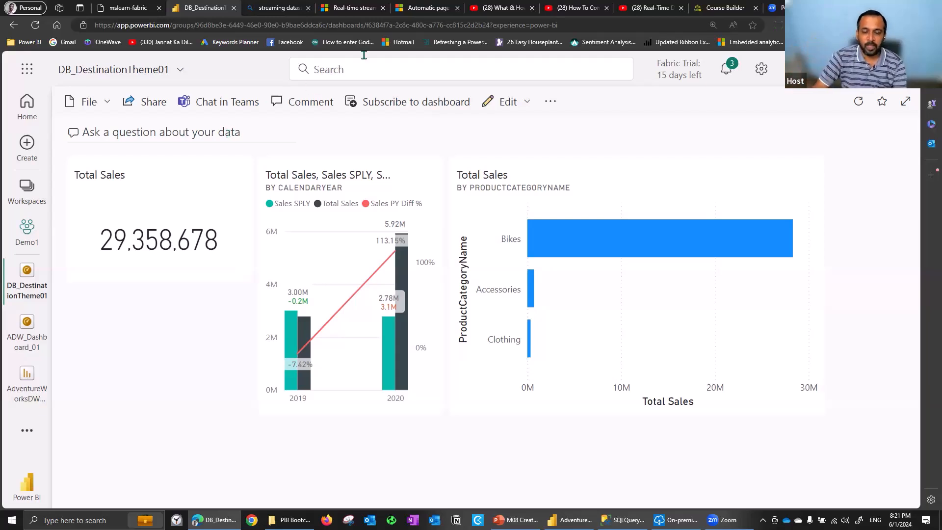
Apply the Light dashboard theme to DB_DestinationTheme01 and save it
click(529, 102)
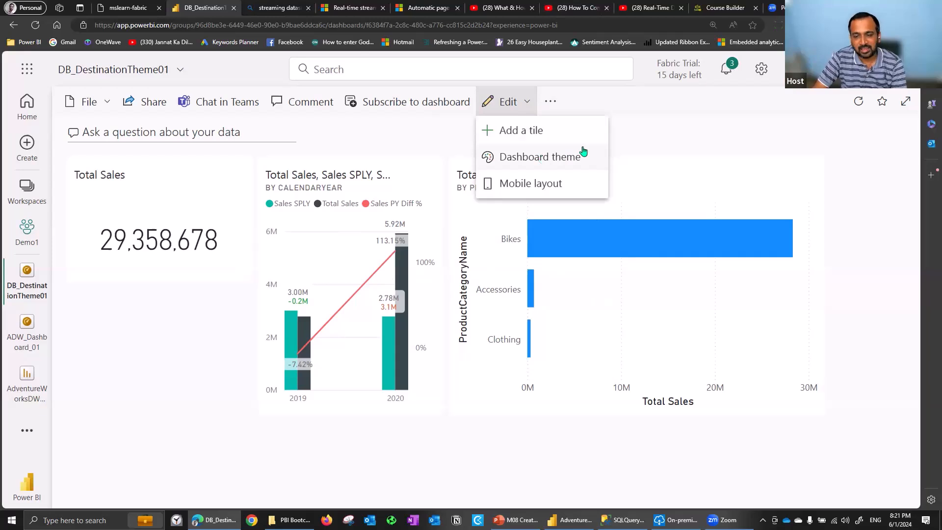
click(559, 165)
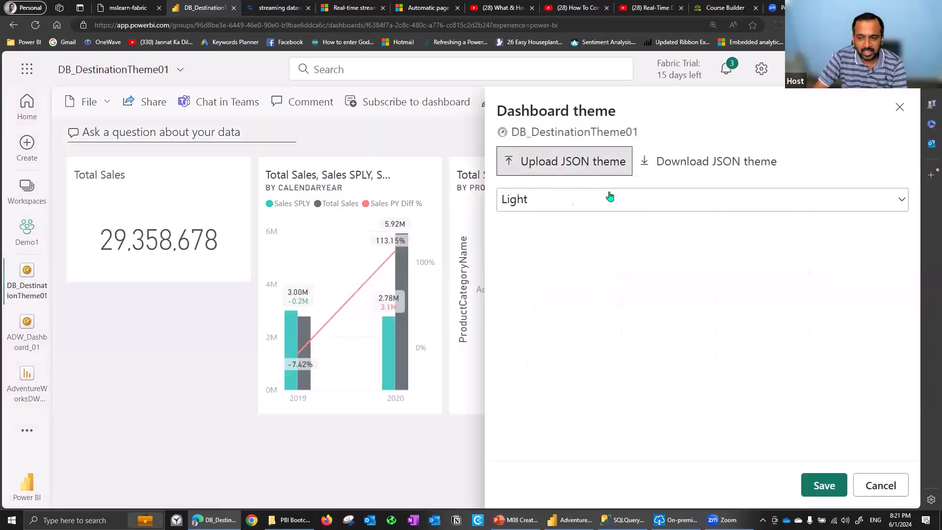
click(549, 203)
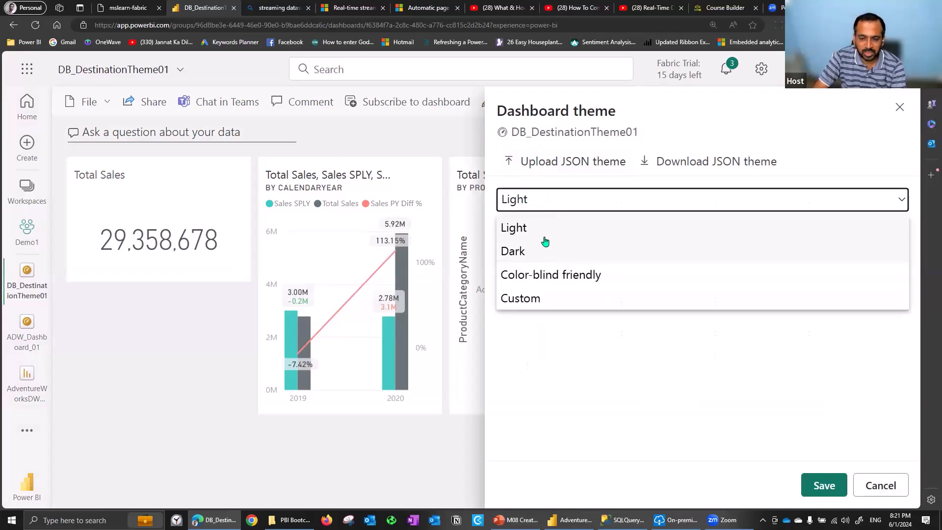
click(563, 219)
click(825, 490)
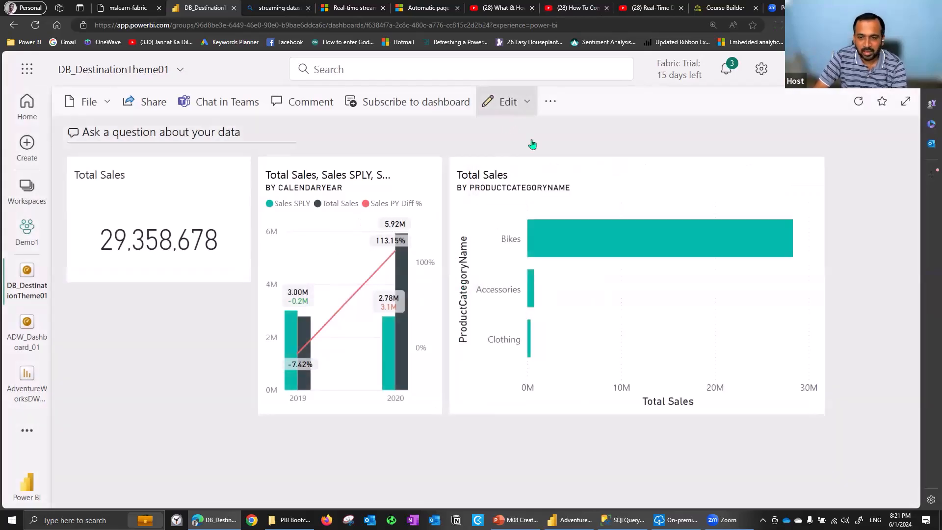
Change the dashboard theme of DB_DestinationTheme01 to Color-blind friendly and save it
click(521, 101)
click(544, 157)
click(623, 199)
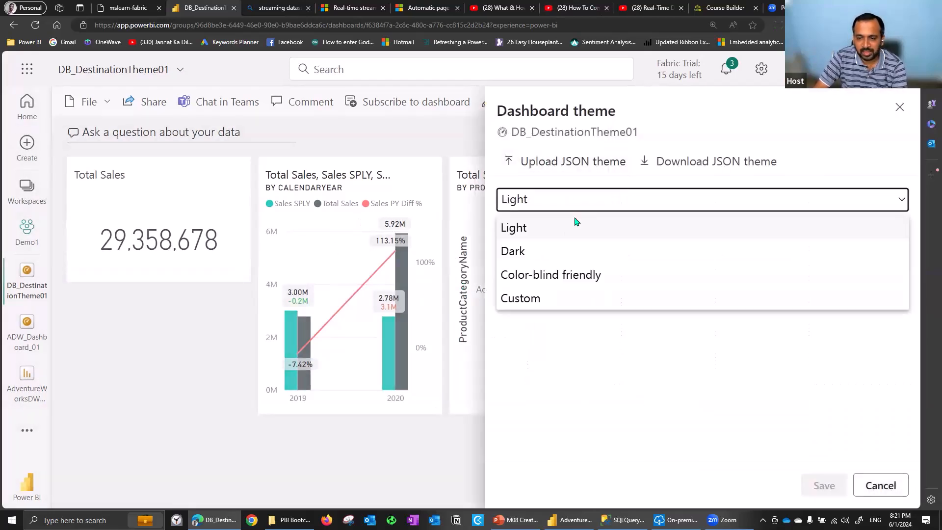
click(591, 274)
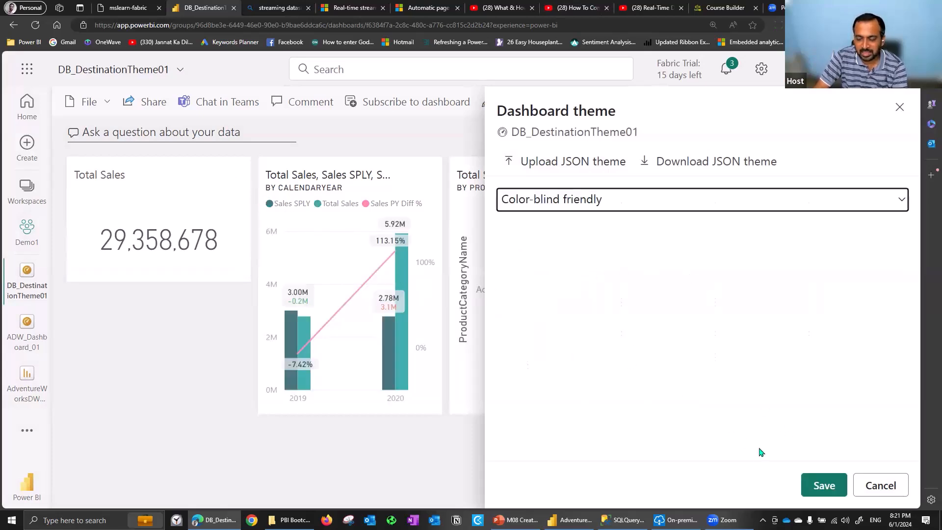
click(824, 486)
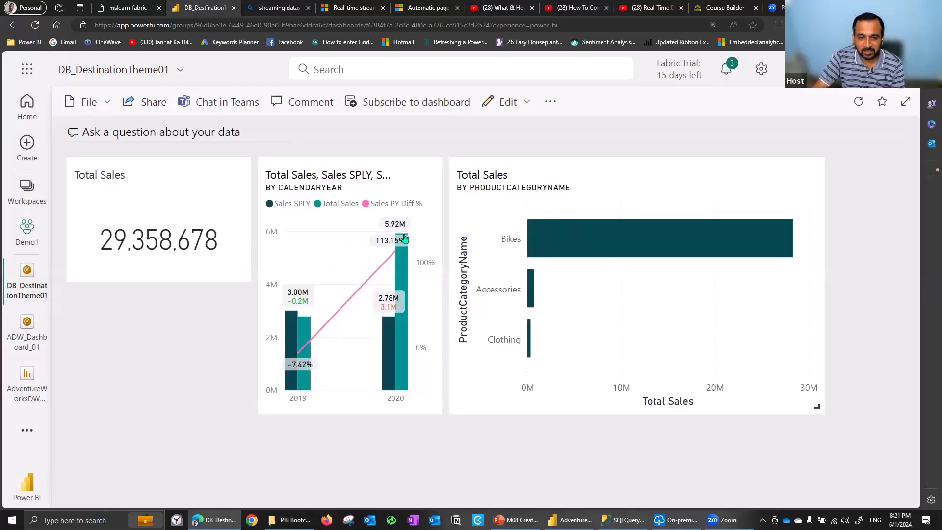
Review the tile sources available for the dashboard and start adding an Image tile
click(525, 102)
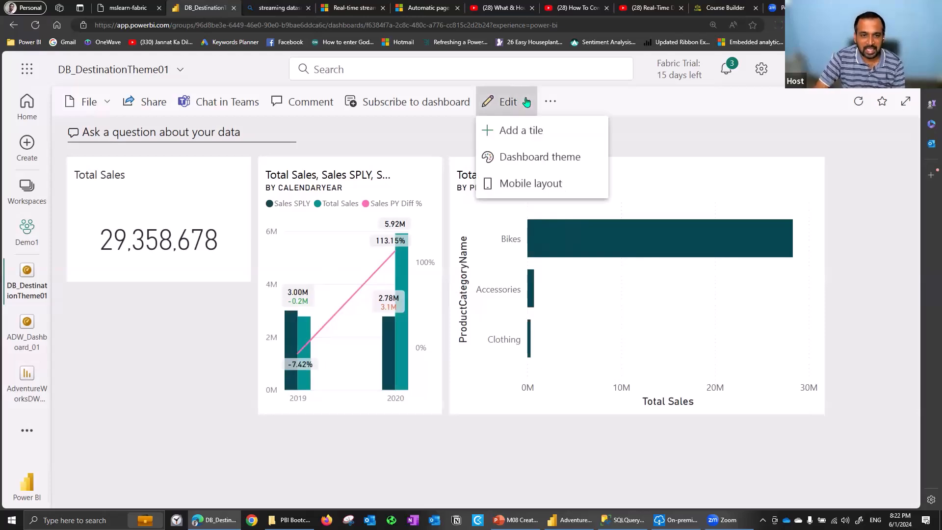
click(549, 128)
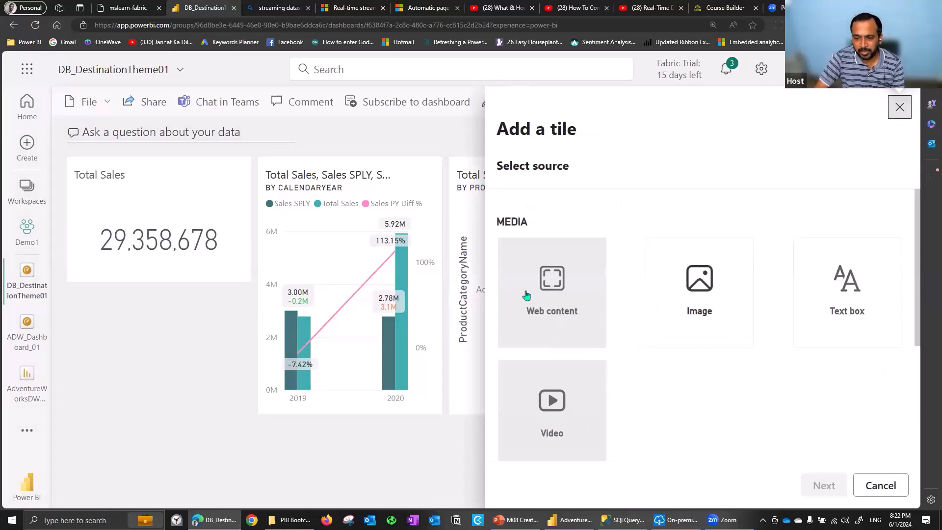
scroll(918, 275, down, 4)
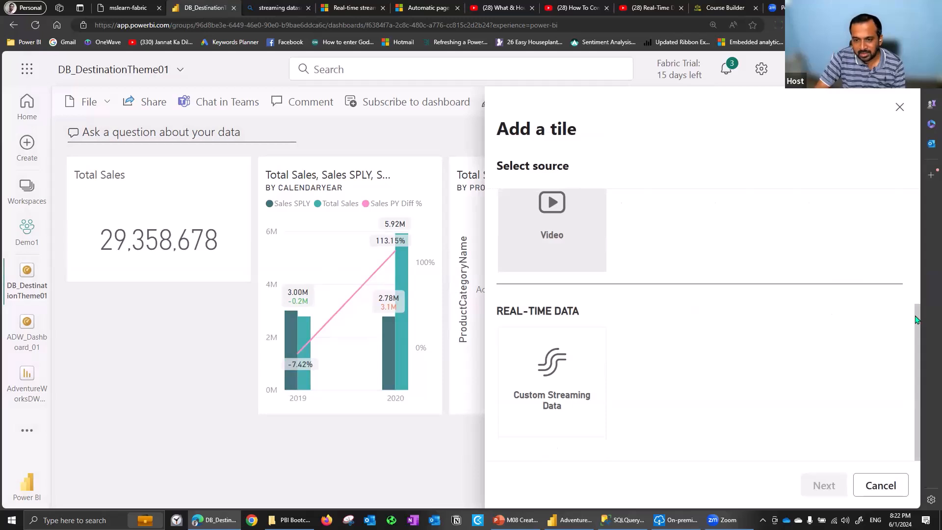
scroll(916, 320, up, 3)
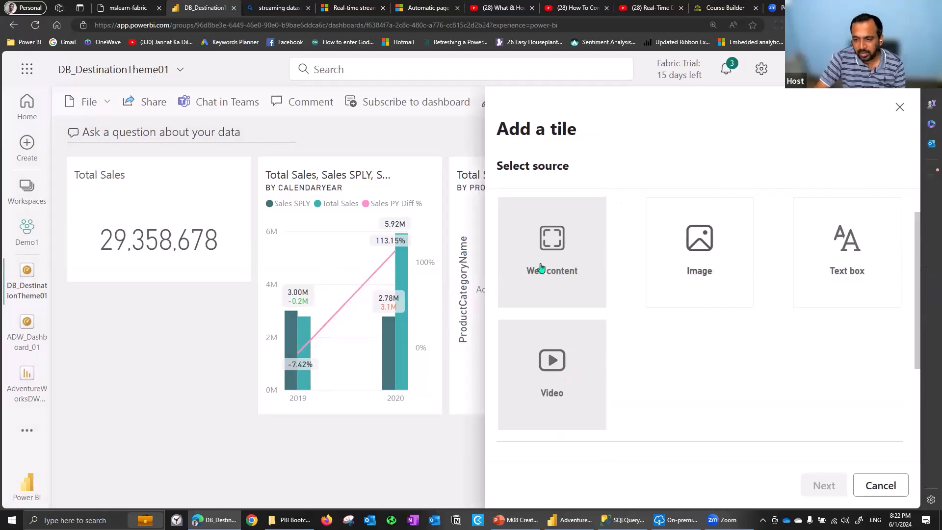
click(728, 272)
click(825, 486)
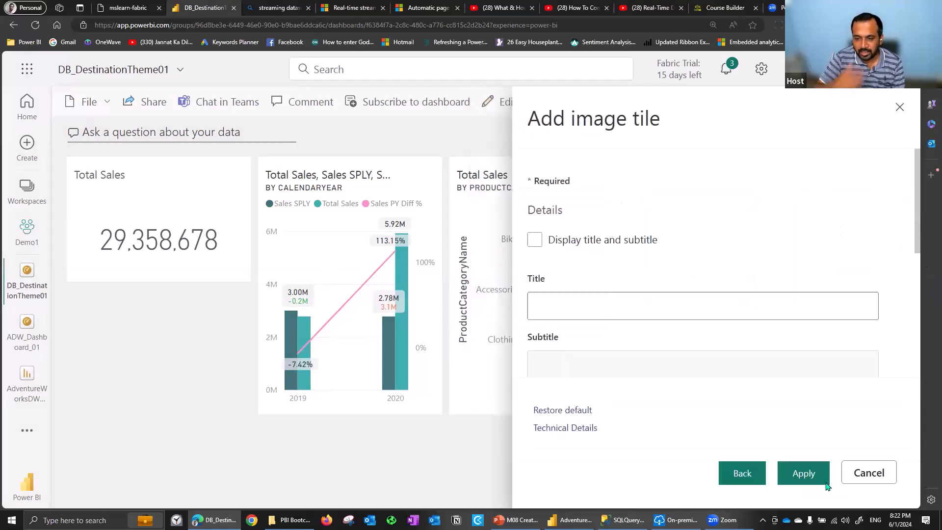
click(827, 484)
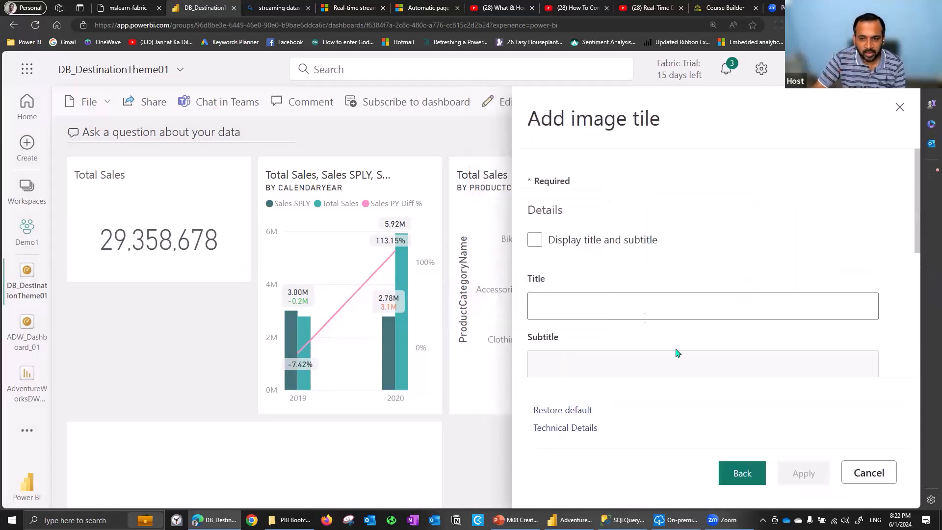
click(745, 472)
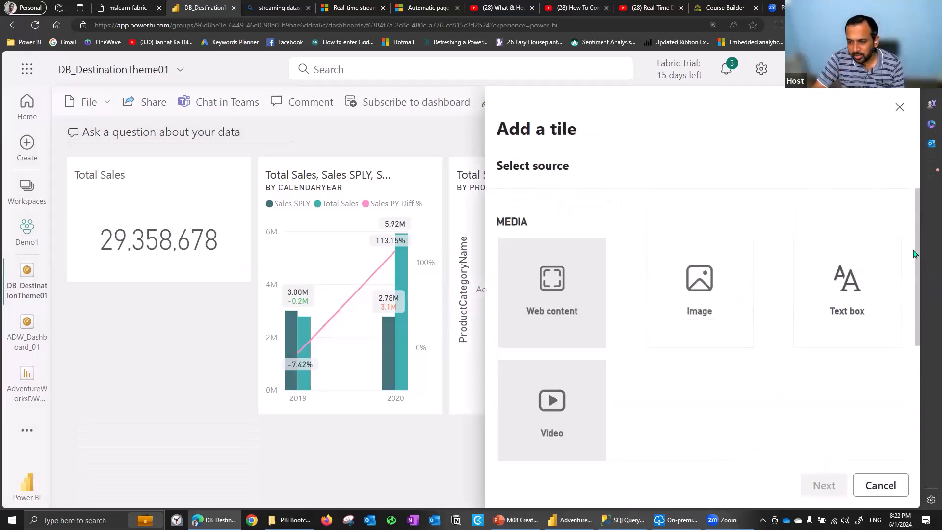
click(717, 296)
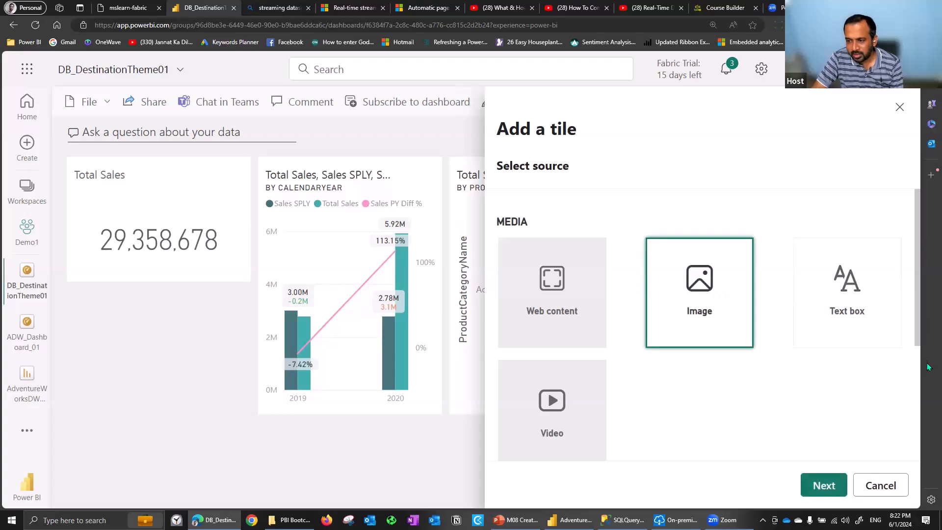
click(824, 485)
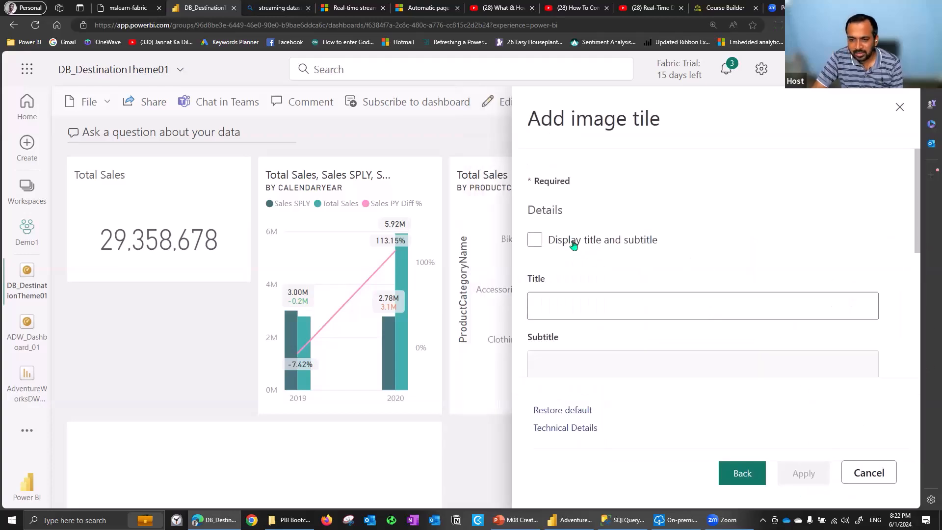
Title the image tile taik18, leaving the title and subtitle display off, and look over its URL and link settings
click(642, 240)
click(643, 241)
click(623, 295)
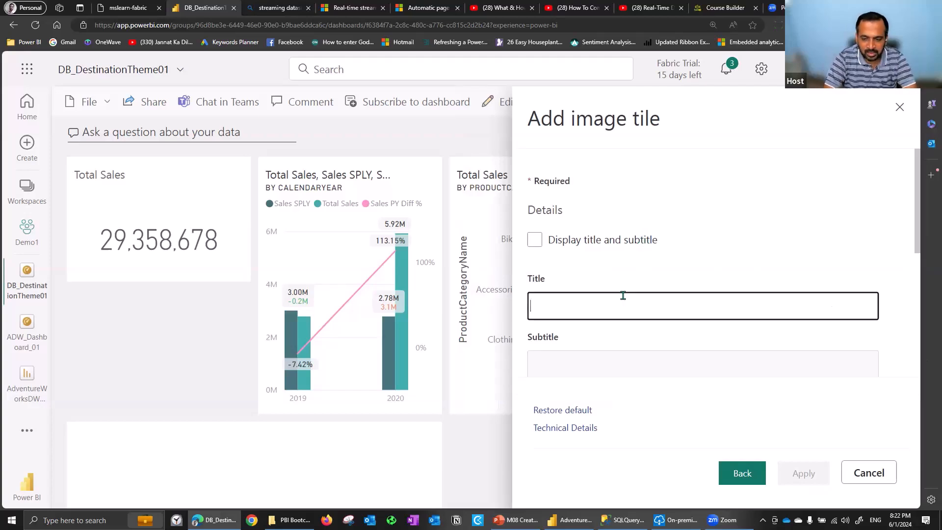
text(taik18)
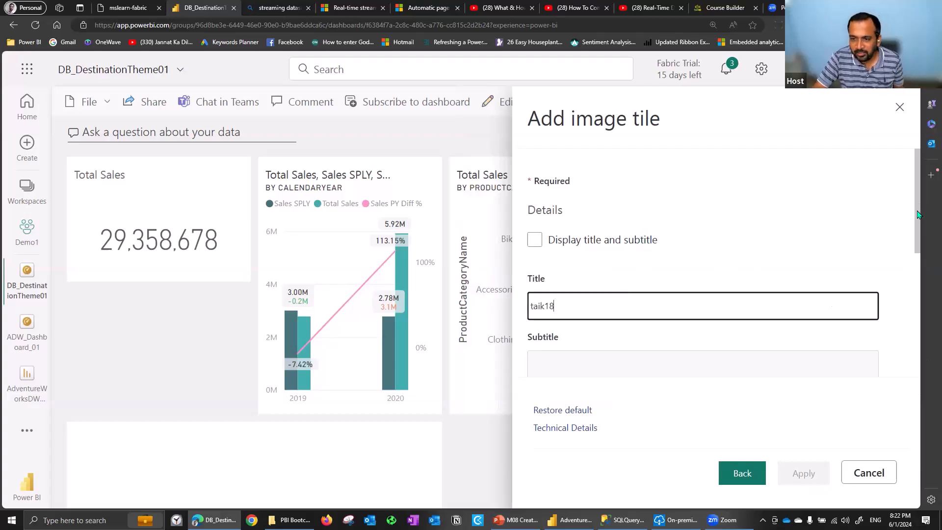
scroll(638, 228, down, 3)
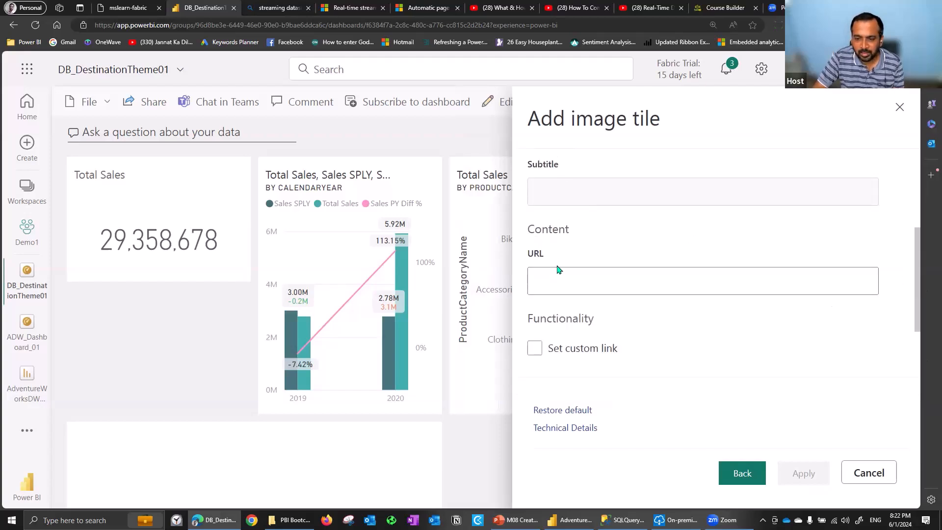
click(555, 278)
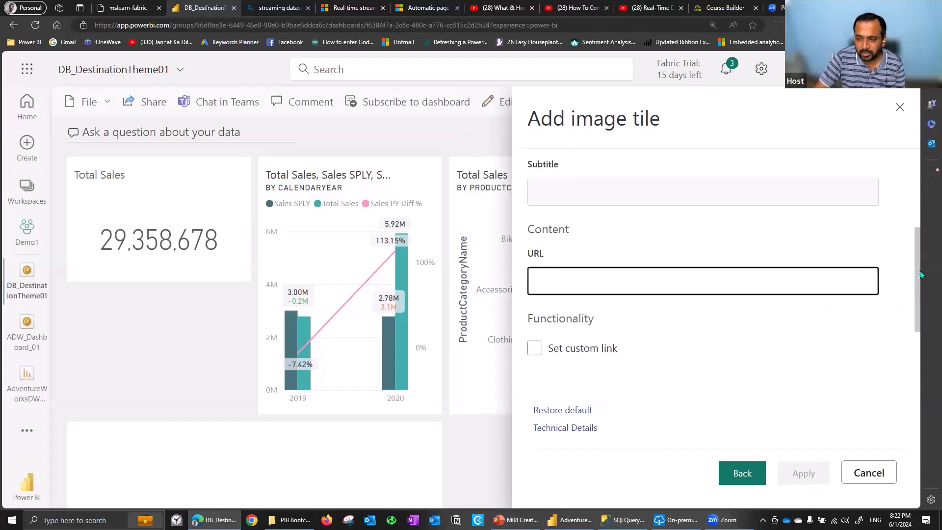
drag(919, 295, 917, 361)
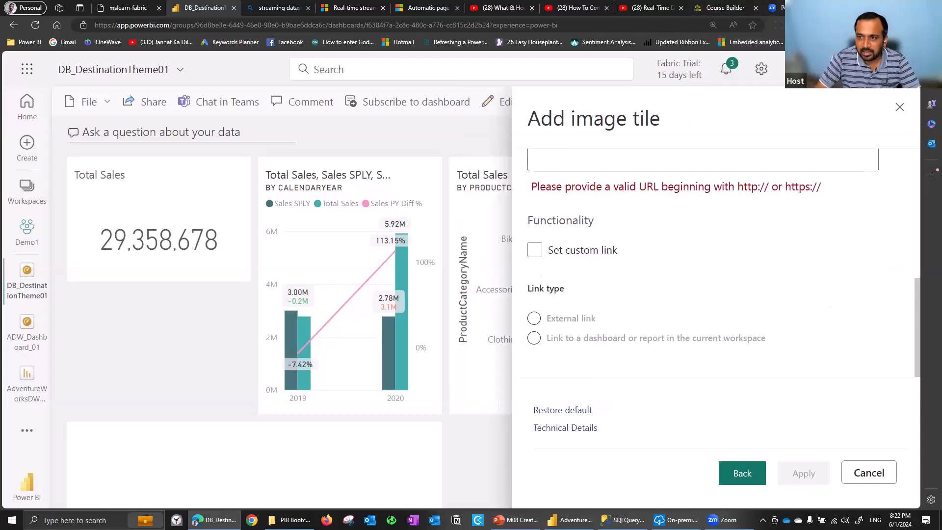
Search the web for "taik18 image" in a new browser tab
key(ctrl+t)
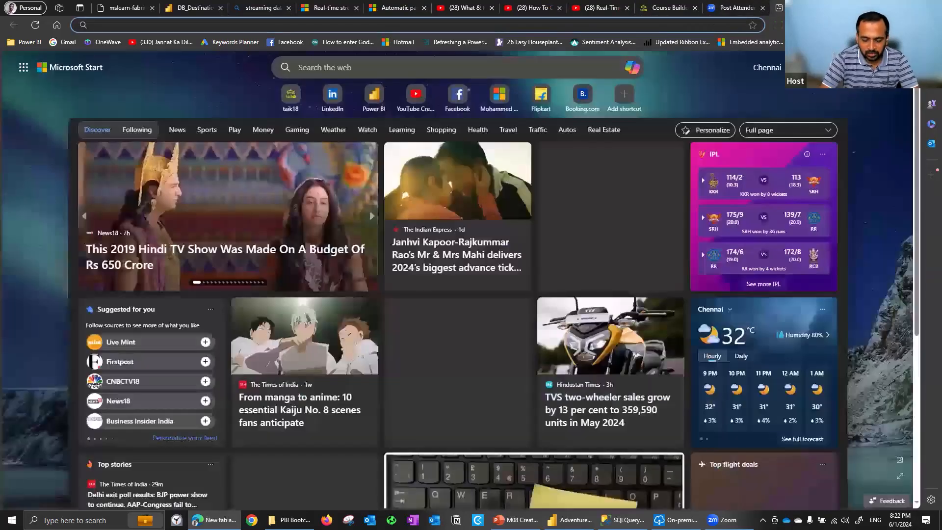
text(taik18.com ima)
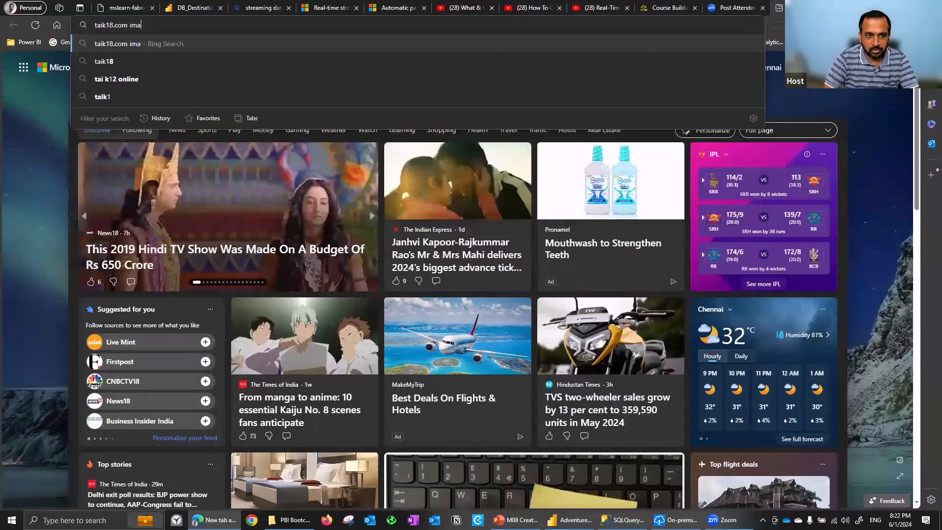
text(ge)
key(BackSpace)
key(BackSpace)
key(BackSpace)
key(BackSpace)
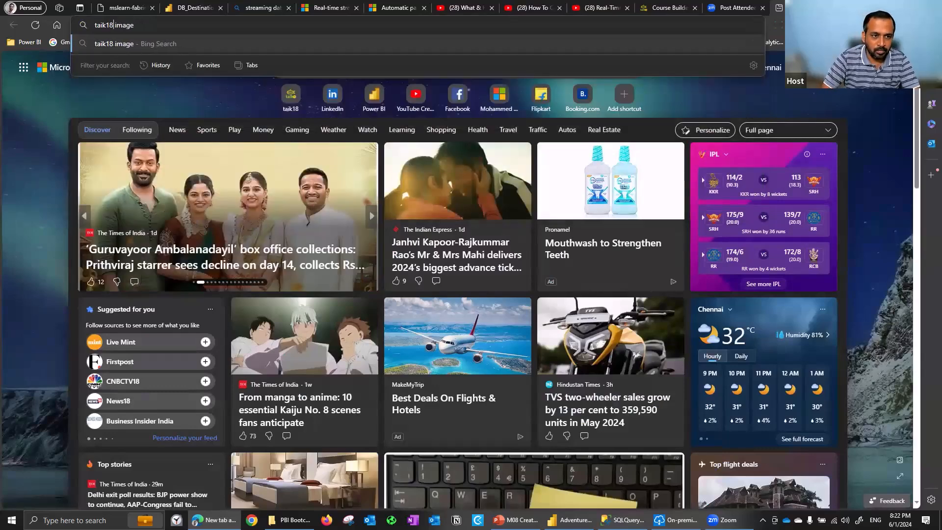
key(Return)
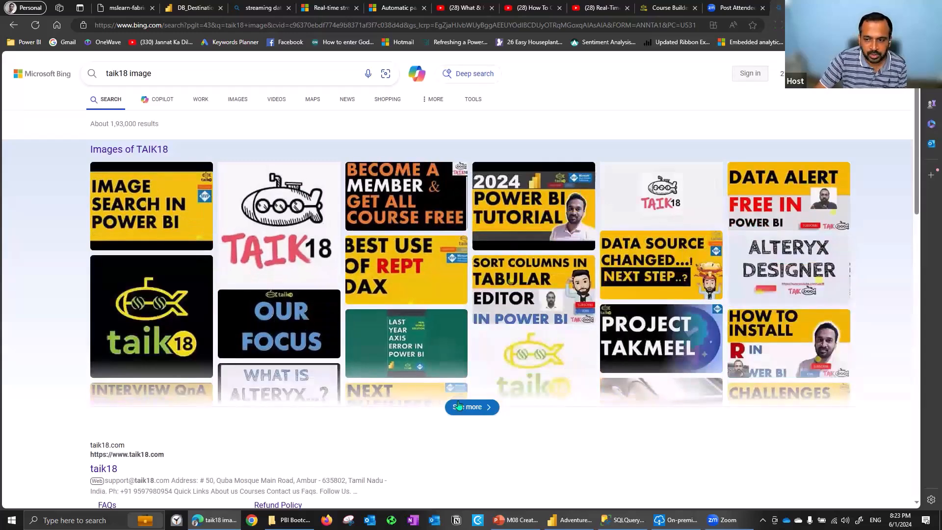
Open the taik18 logo from the image results and copy its page address
click(596, 364)
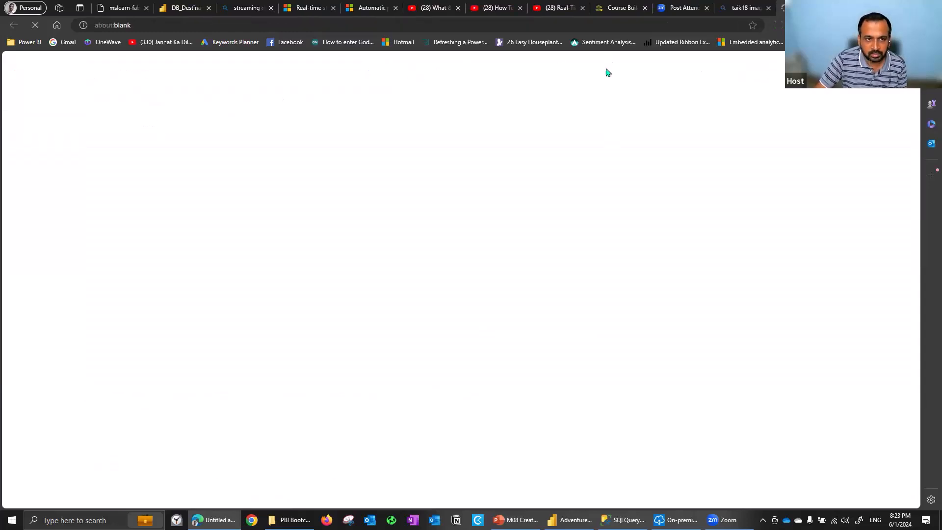
click(741, 5)
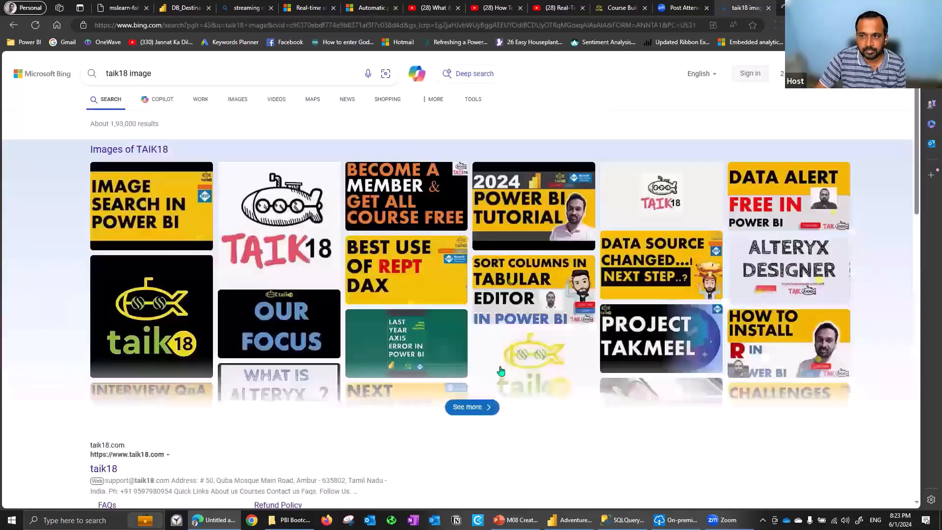
click(245, 170)
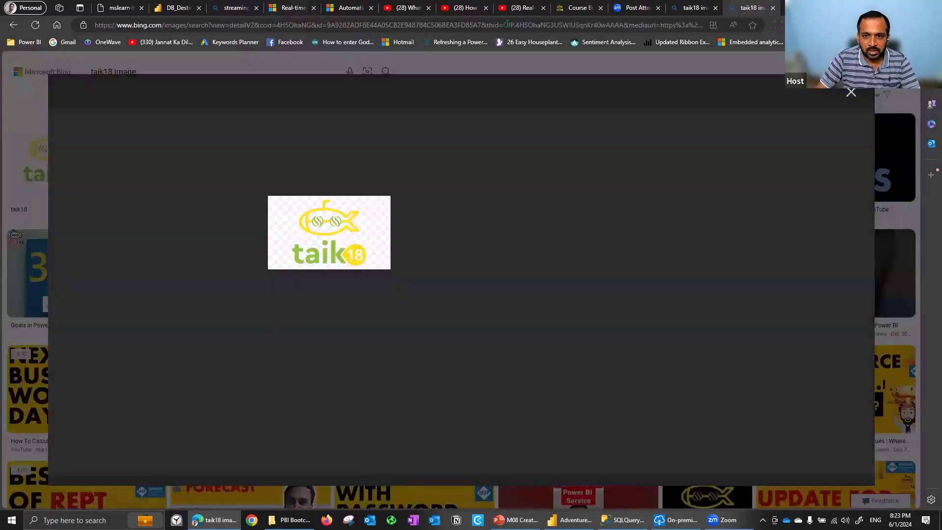
click(502, 25)
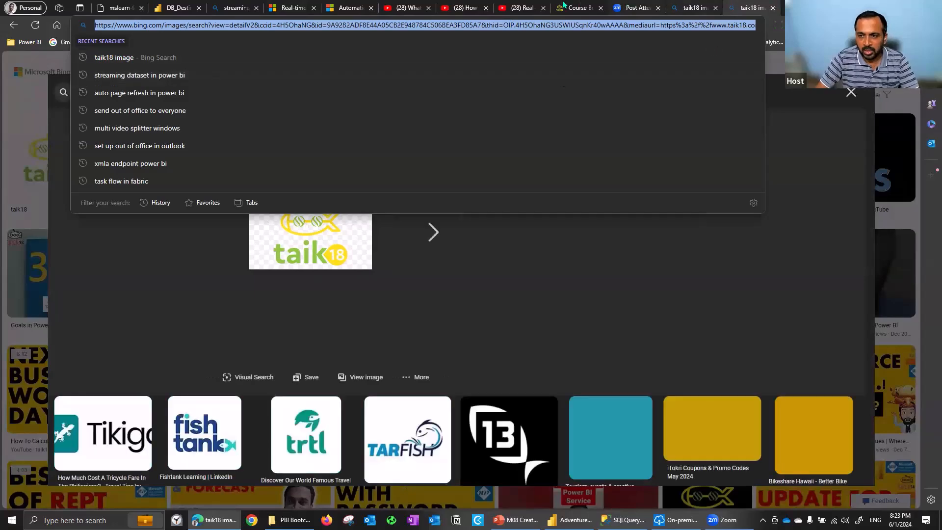
Return to the dashboard, paste the copied address as the image tile's URL and apply the tile
click(571, 6)
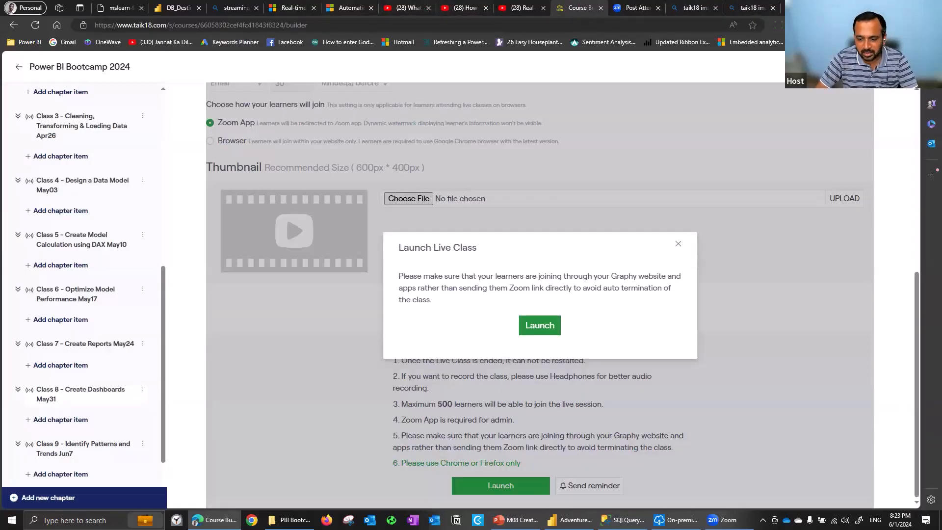
click(174, 6)
click(785, 170)
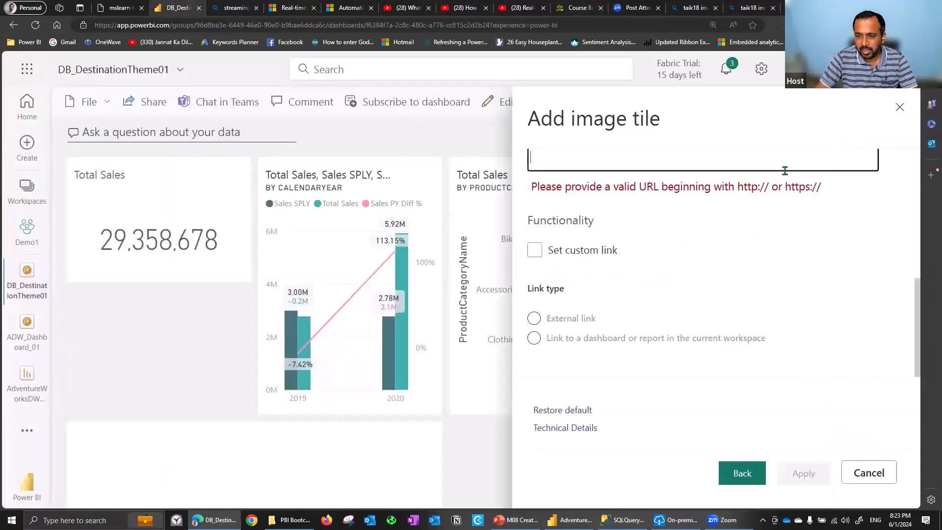
key(ctrl+v)
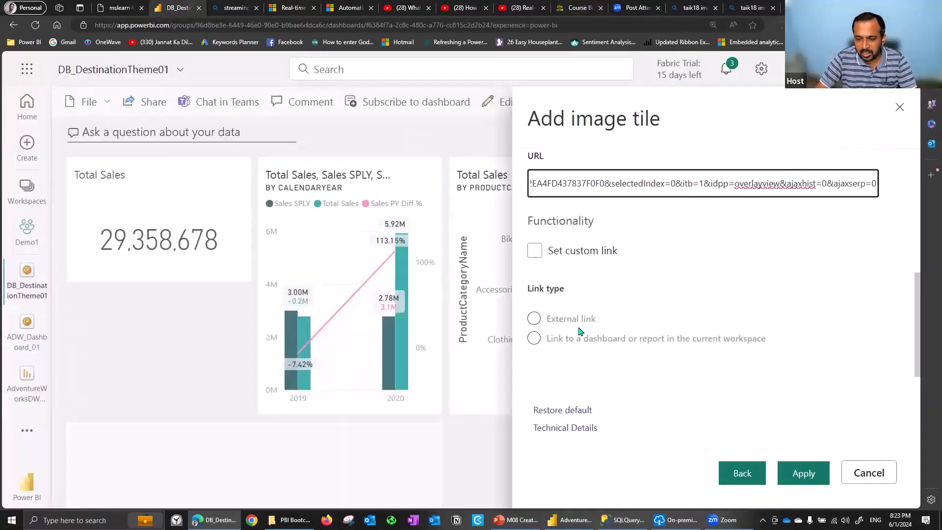
click(812, 470)
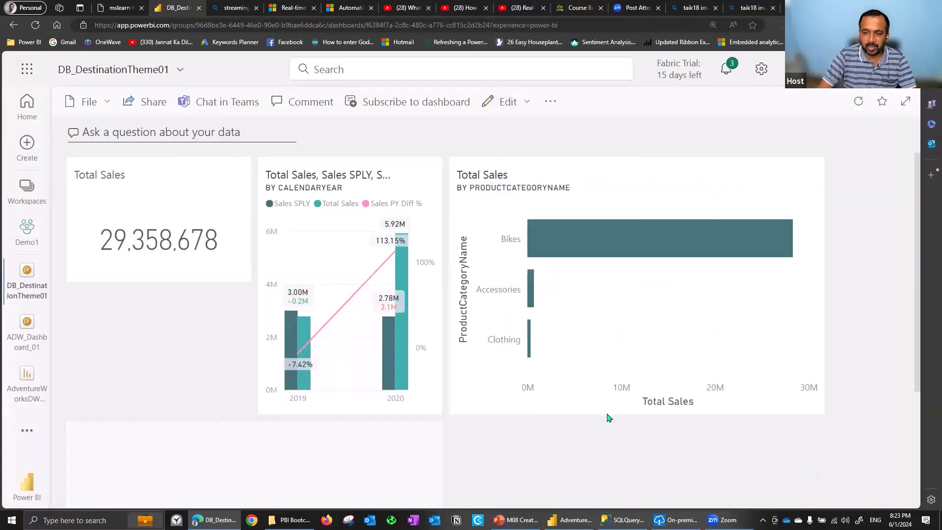
Check the help article linked in the new image tile and delete the tile from the dashboard
drag(919, 175, 899, 298)
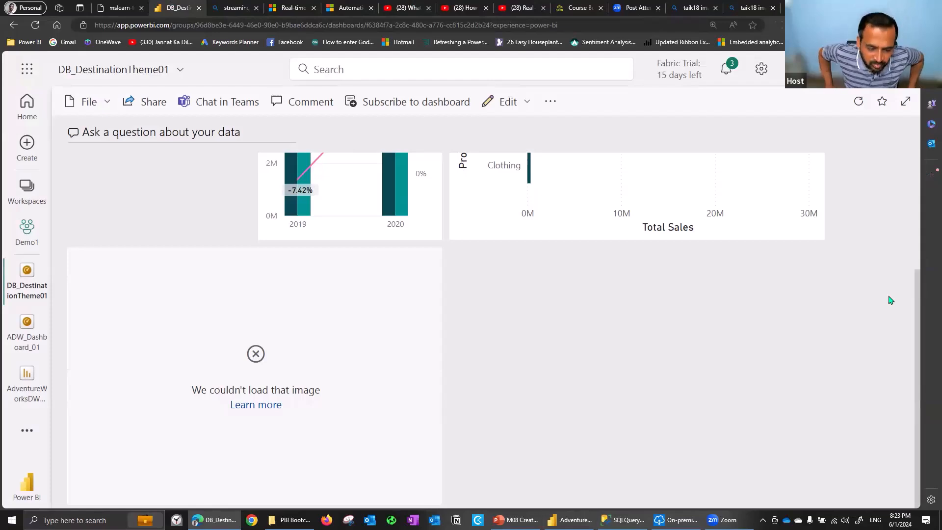
click(265, 404)
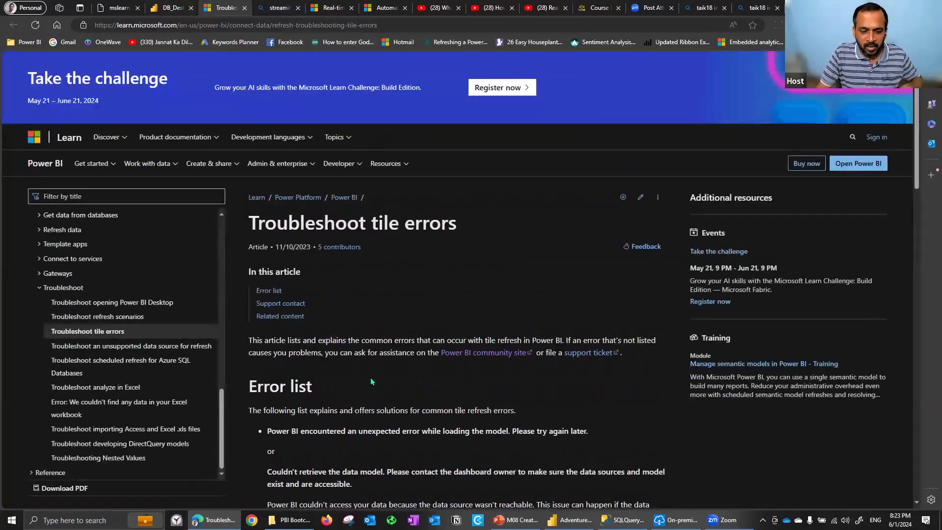
click(170, 7)
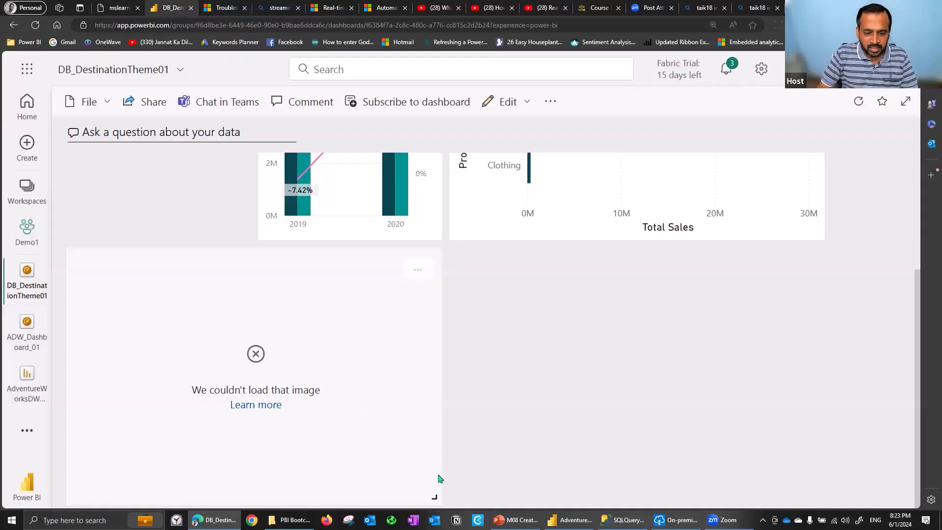
click(425, 271)
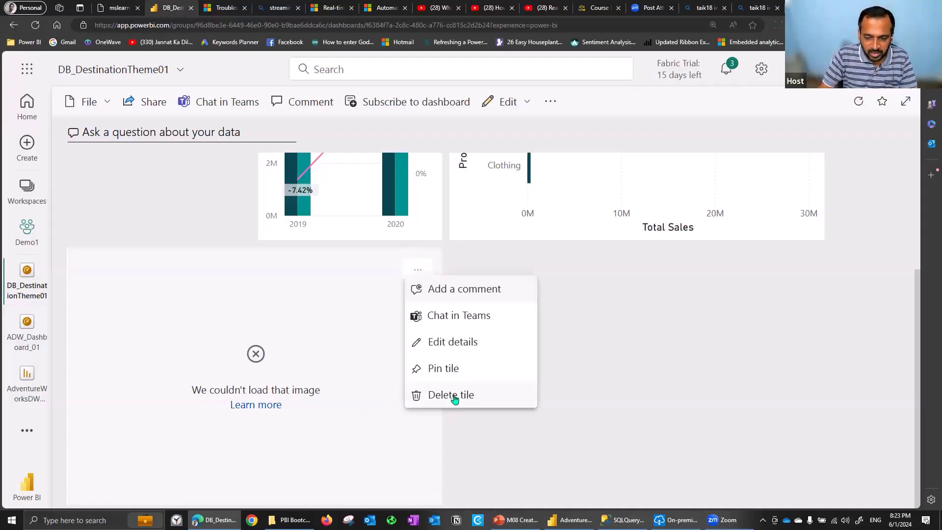
click(451, 395)
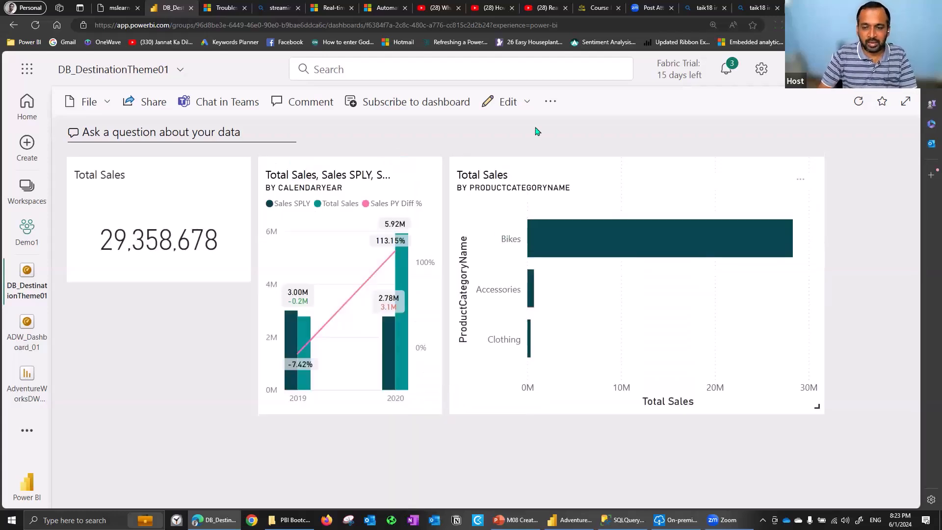
Start a new text box tile on the dashboard and title it "Adventure Works Dashboard"
click(523, 100)
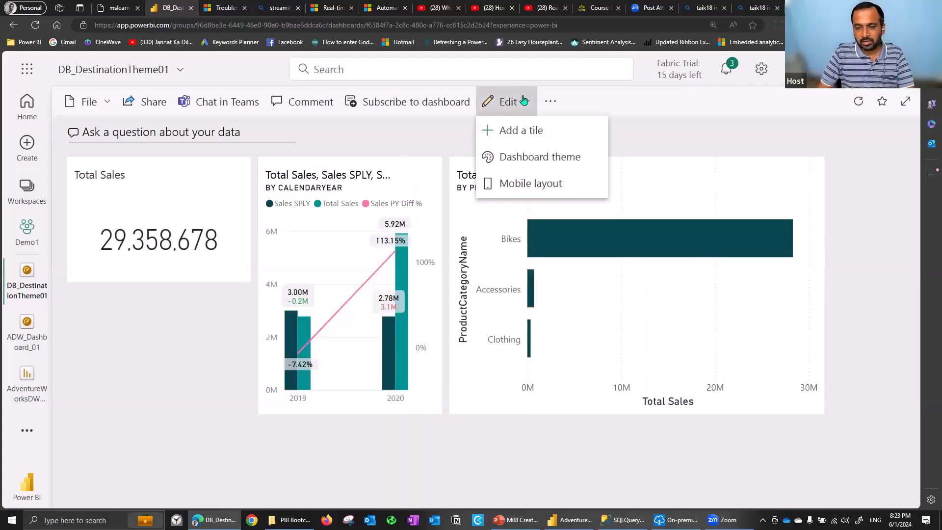
click(563, 129)
click(873, 301)
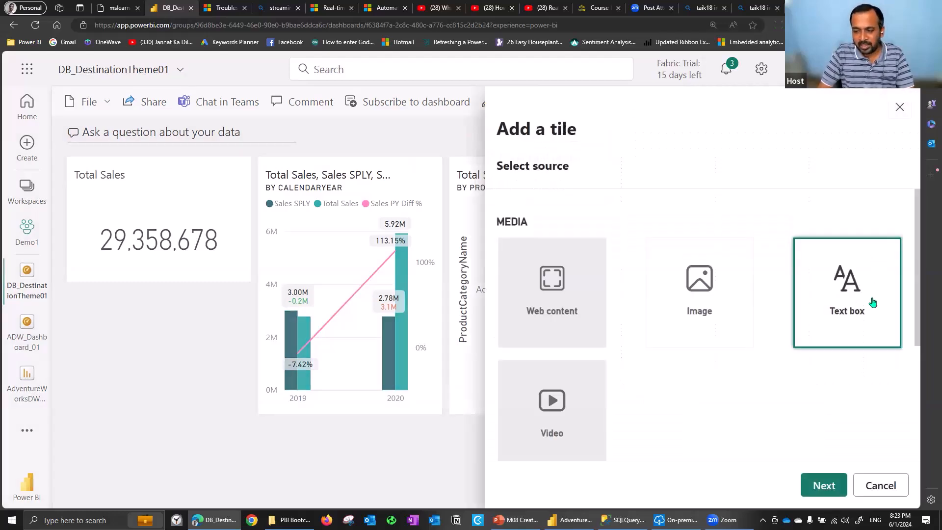
click(825, 485)
click(573, 314)
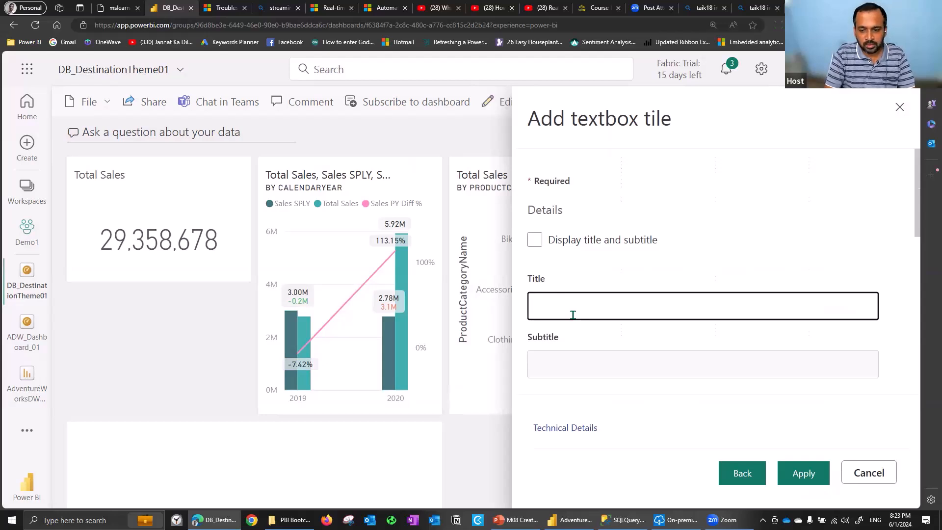
text(Adventure Works Dashboard)
Turn on the text box tile's title and subtitle display and enter the subtitle "Bootcamp 2024"
click(922, 224)
scroll(724, 170, down, 2)
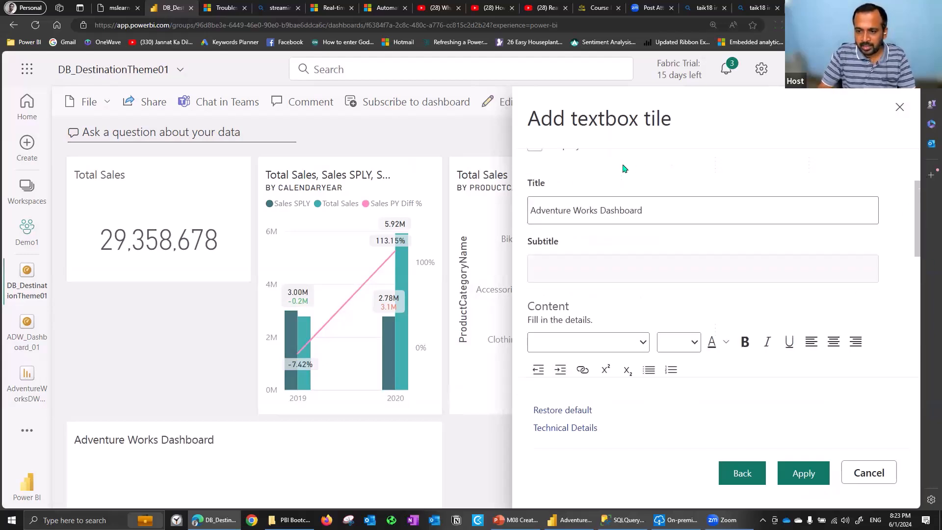
scroll(690, 221, up, 1)
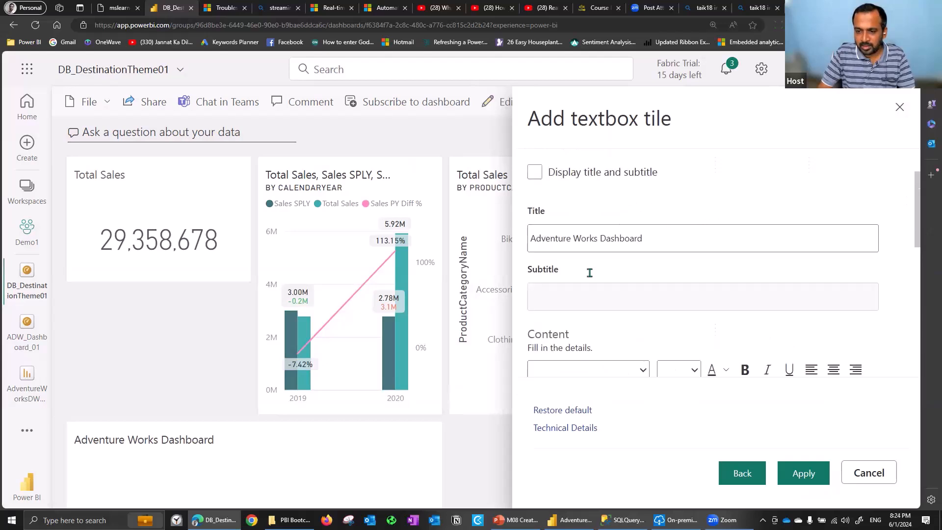
click(593, 300)
text(Bootca)
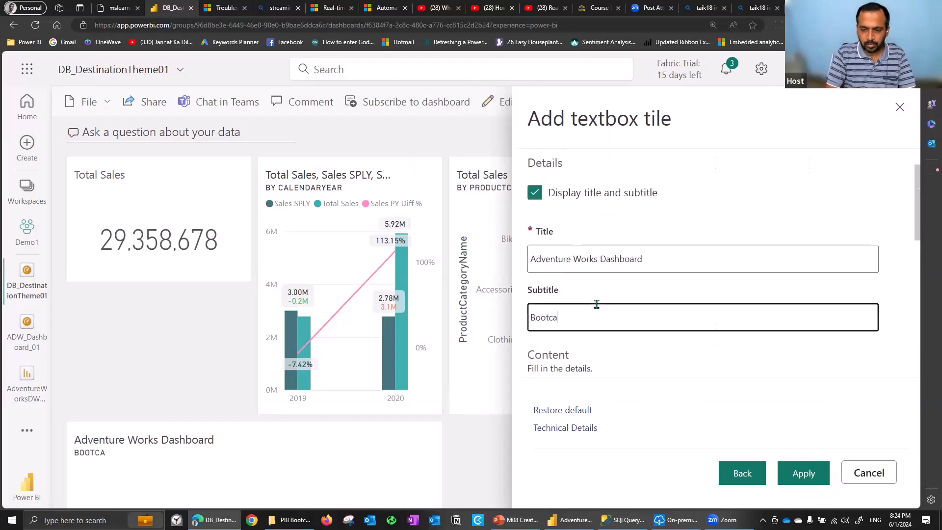
text(mp 2024)
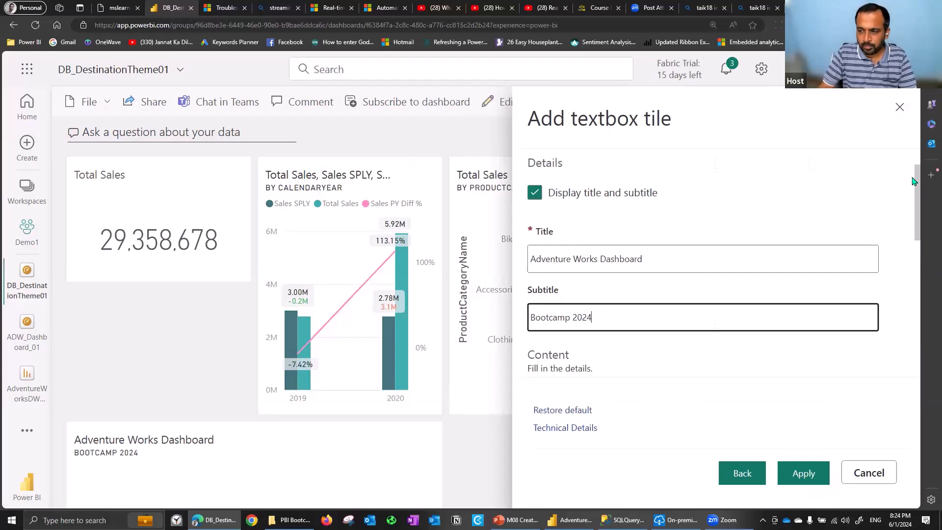
Enter "Test" as the text box content without a custom link and apply the tile to the dashboard
drag(918, 183, 909, 242)
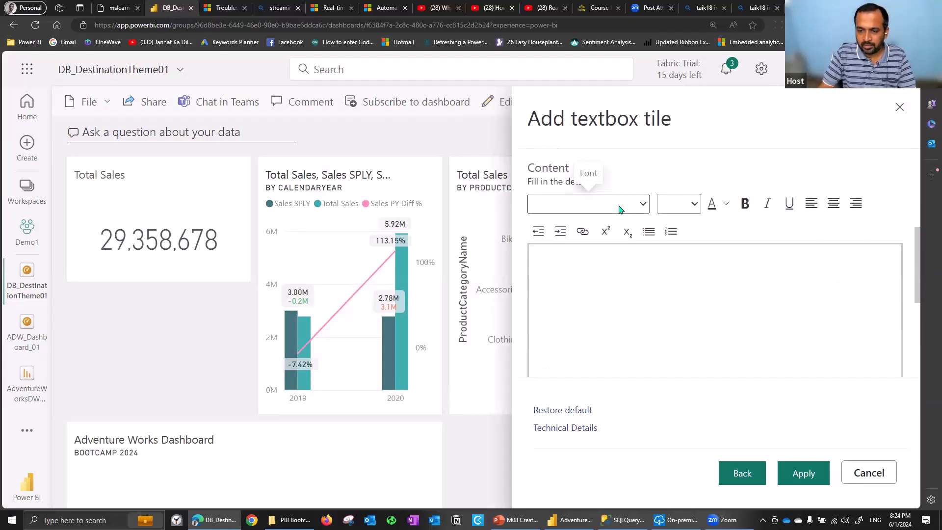
click(619, 288)
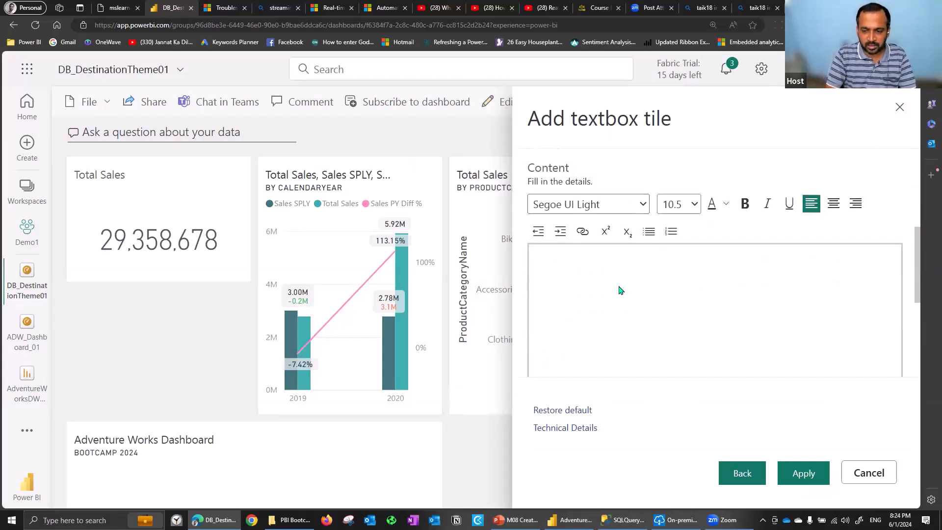
text(Test)
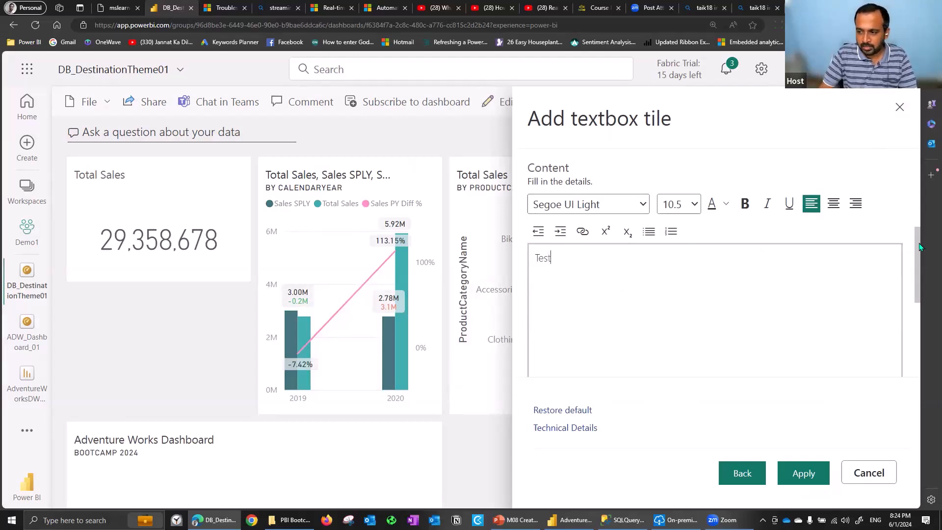
scroll(919, 296, down, 2)
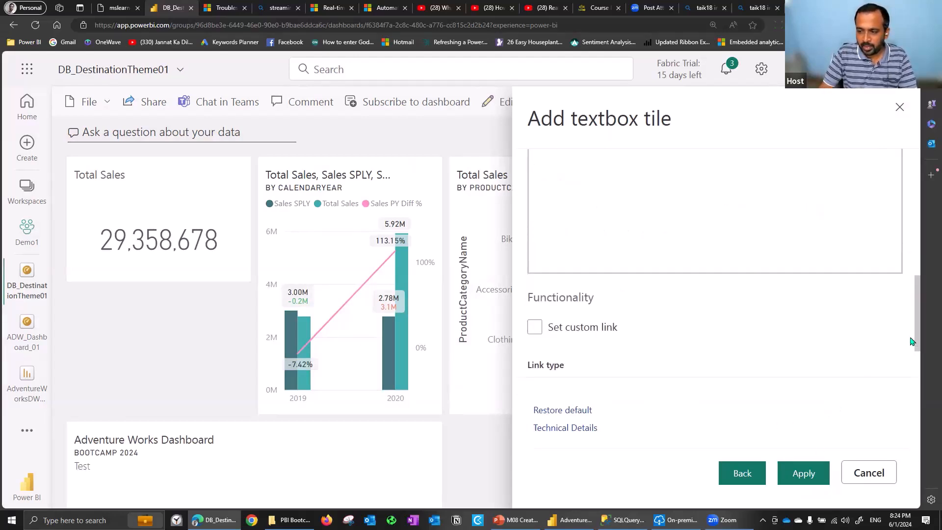
scroll(919, 358, down, 2)
click(803, 472)
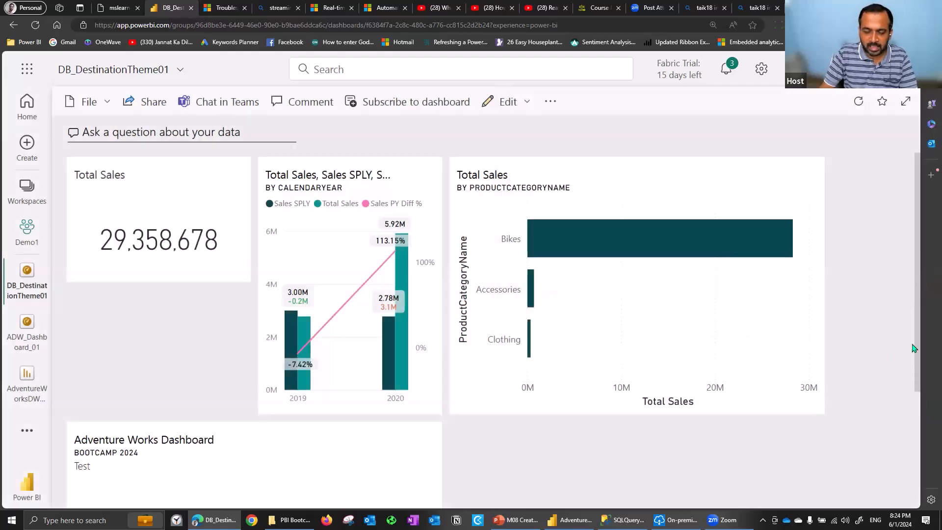
Shrink the Adventure Works Dashboard text box tile and fit it beneath the Total Sales card
scroll(429, 473, down, 2)
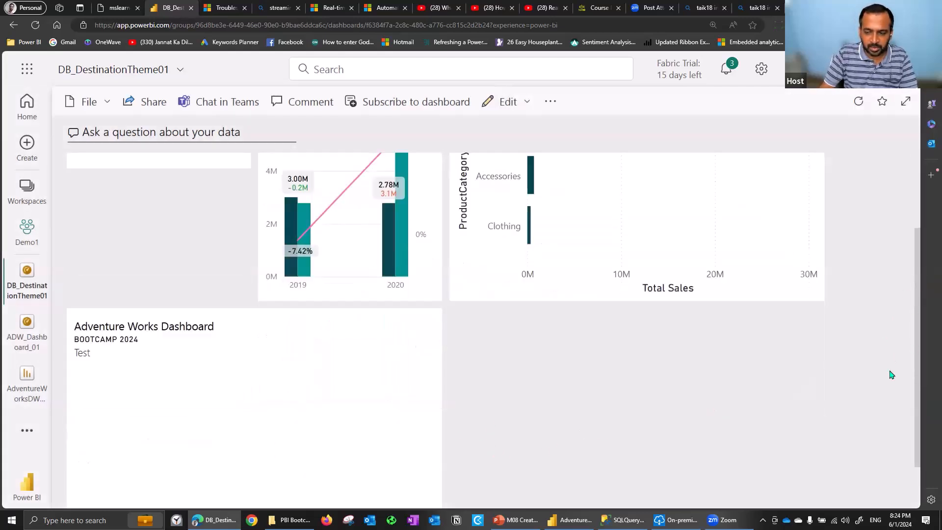
scroll(439, 495, down, 1)
drag(413, 455, 256, 414)
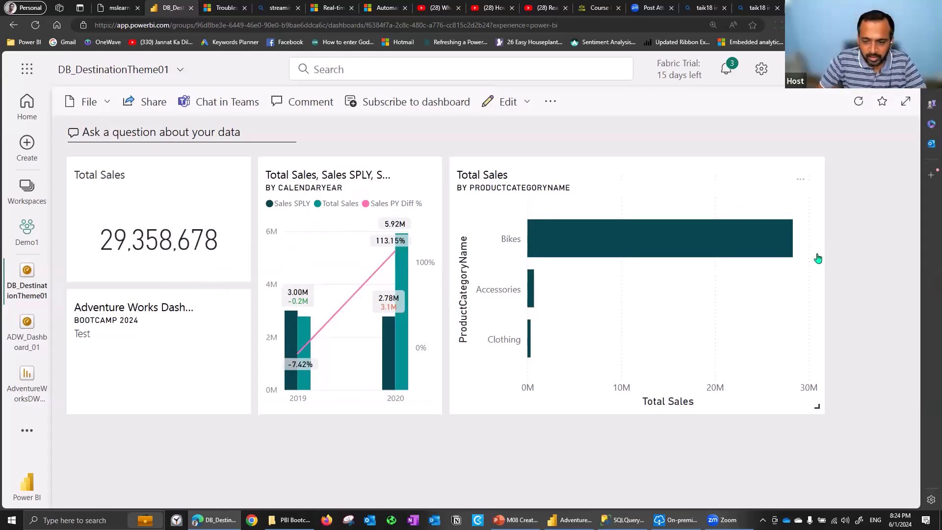
Open the dashboard's mobile layout and hide the Adventure Works Dashboard text tile from it
click(528, 104)
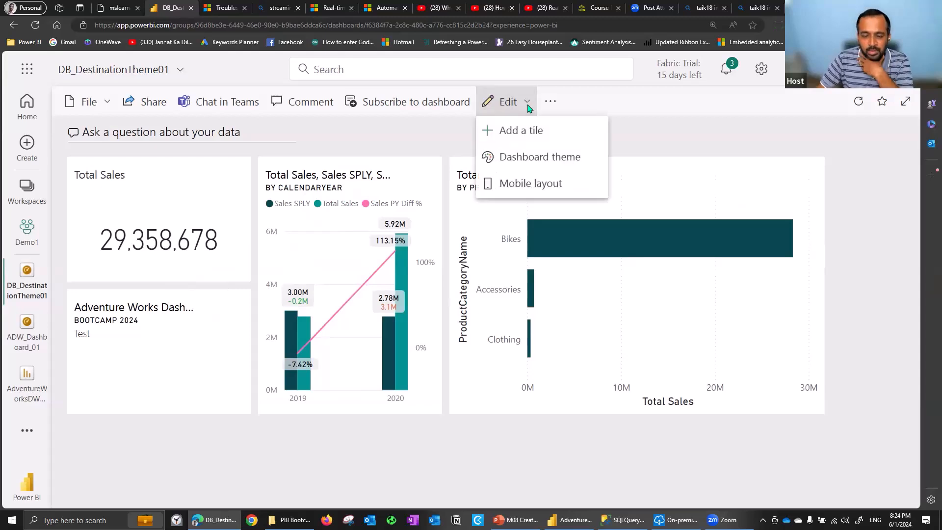
click(540, 186)
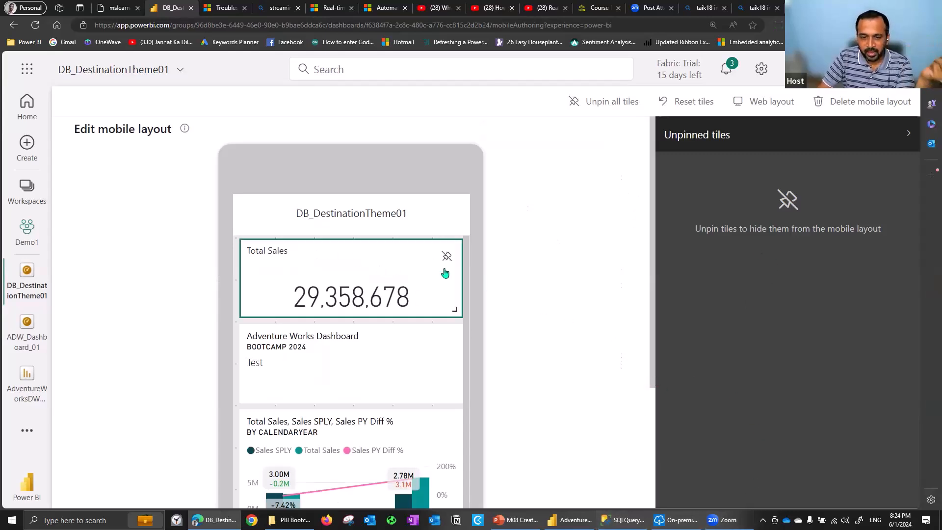
mouse_move(446, 343)
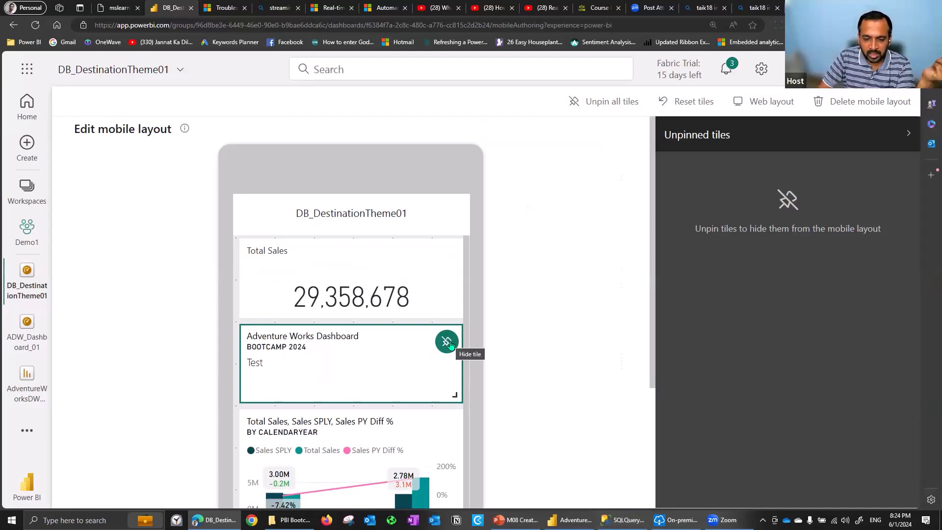
click(447, 341)
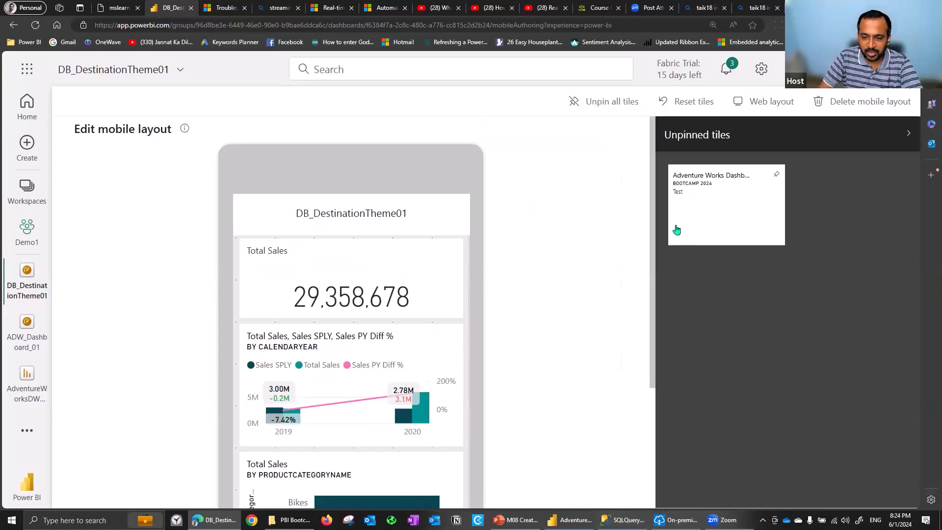
Make the Total Sales by CalendarYear chart taller in the mobile layout and return to the web layout
scroll(648, 282, down, 1)
scroll(647, 245, down, 3)
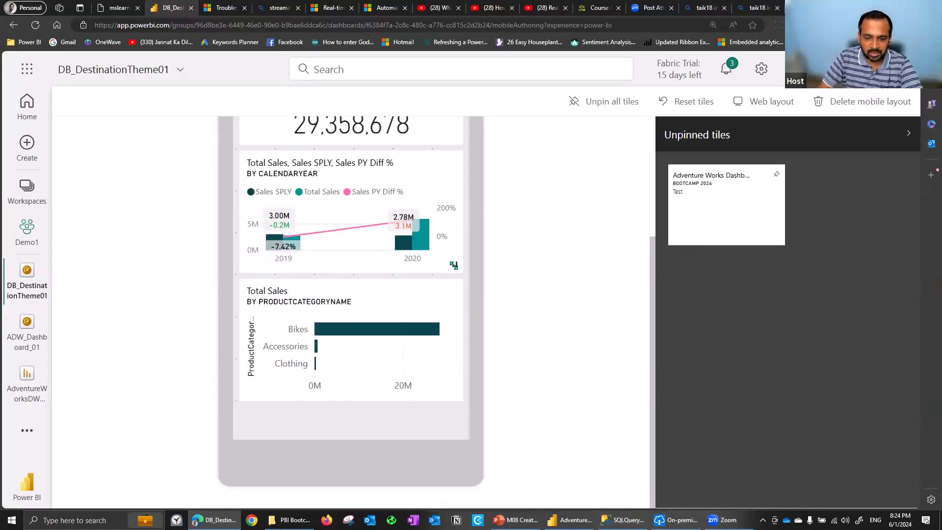
drag(455, 297, 455, 346)
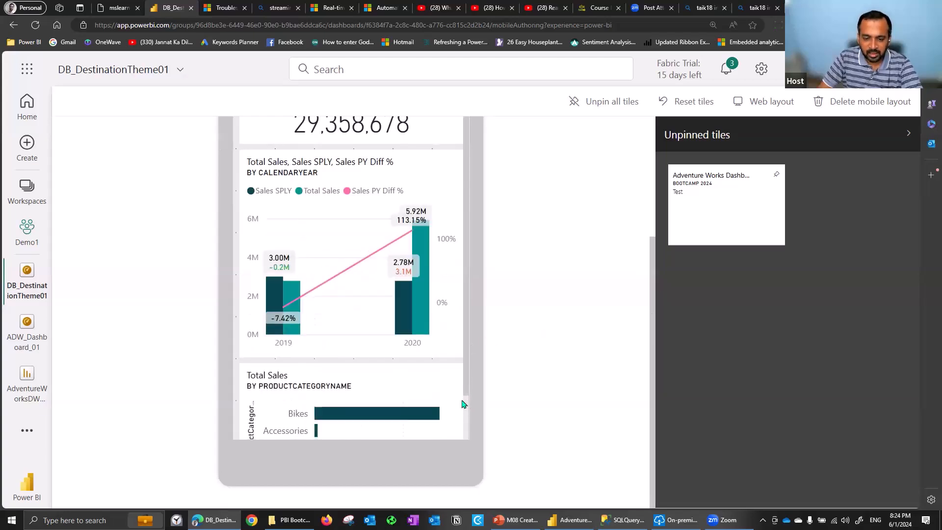
scroll(421, 406, down, 1)
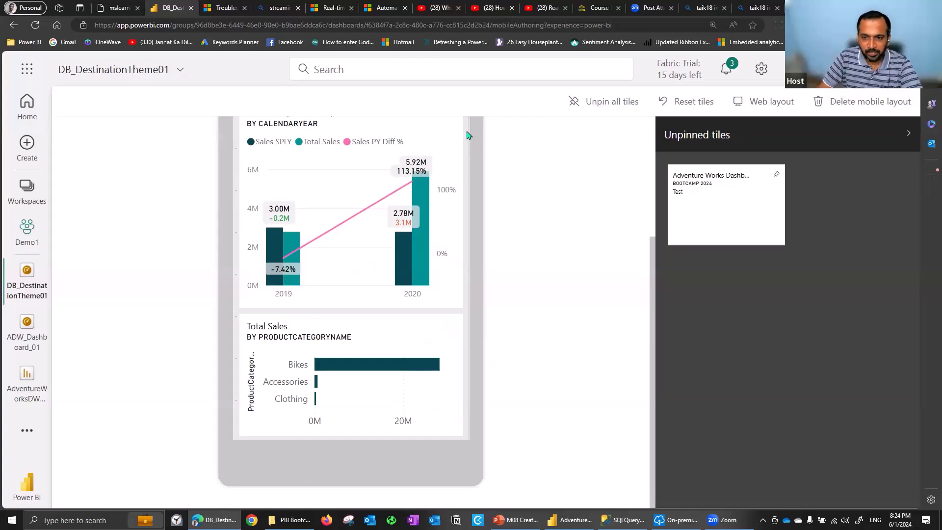
scroll(651, 139, up, 5)
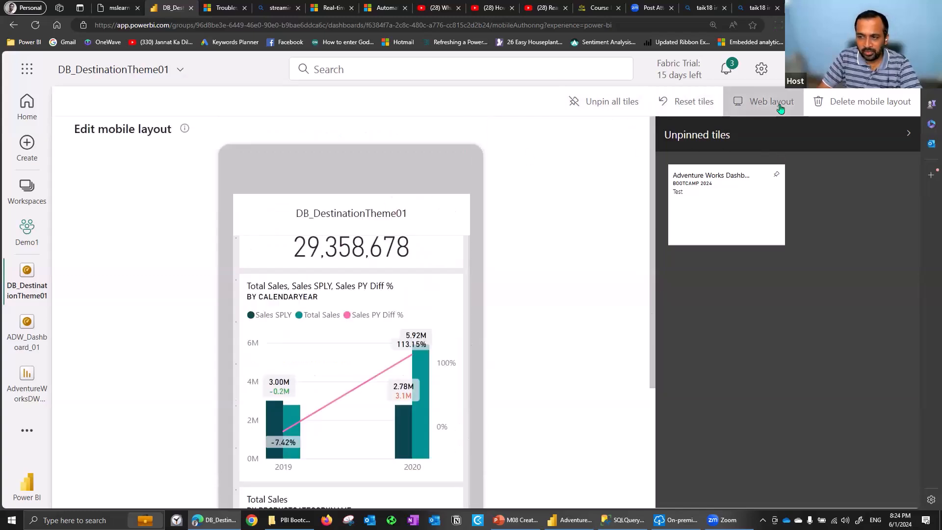
click(779, 107)
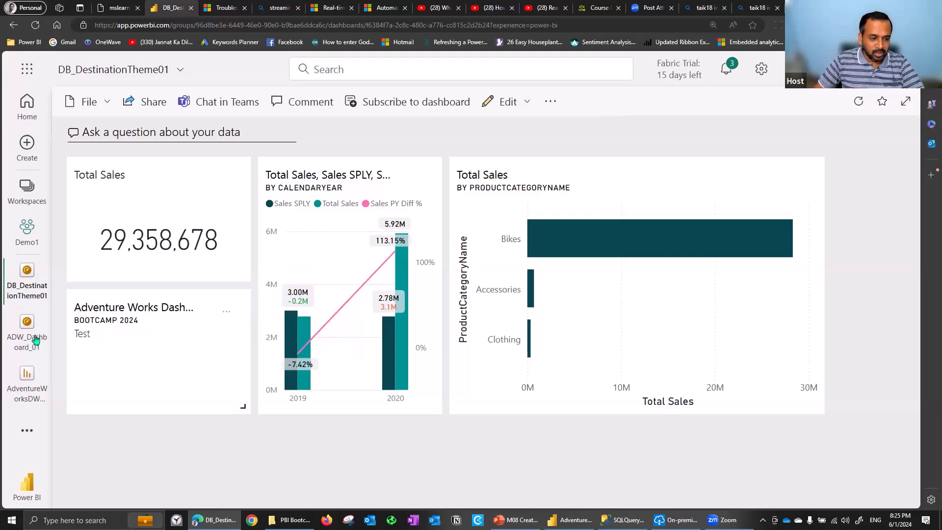
Close the open ADW_Dashboard_01 and AdventureWorksDW items and go to the Demo1 workspace
click(46, 317)
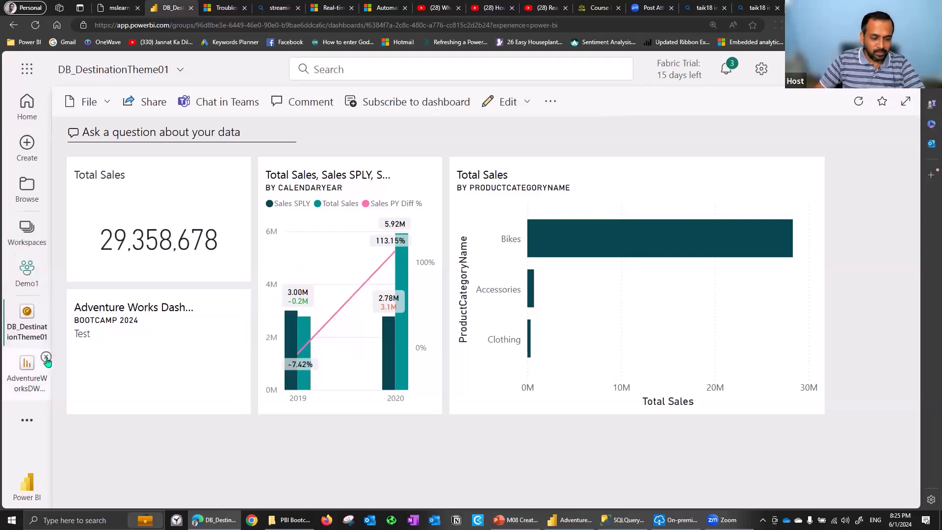
click(47, 357)
click(27, 324)
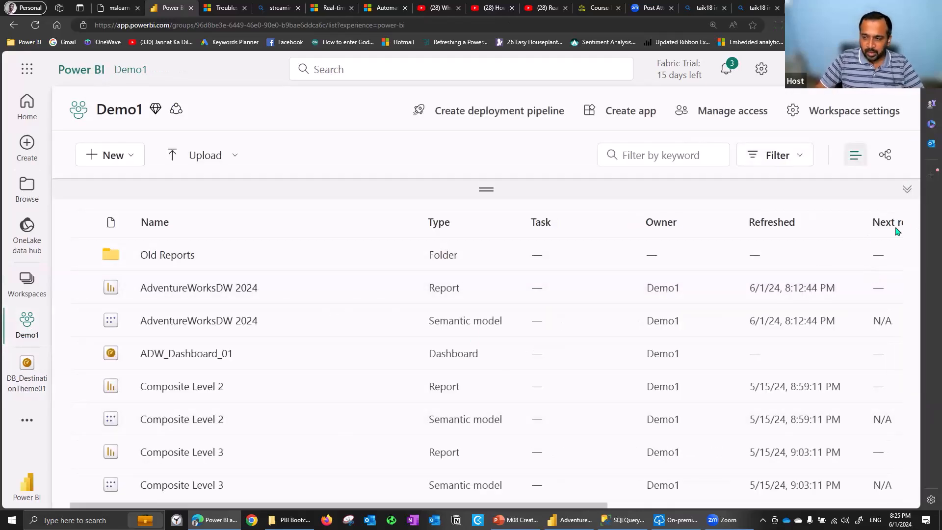
Check the Text and Date pages of the Dynamic M Query Parameter report and return to the Demo1 workspace
scroll(305, 343, down, 5)
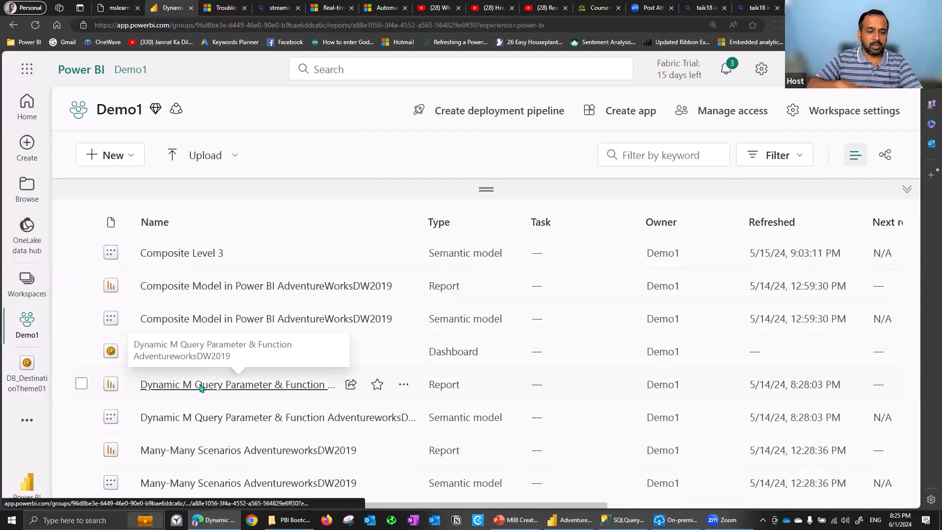
click(200, 387)
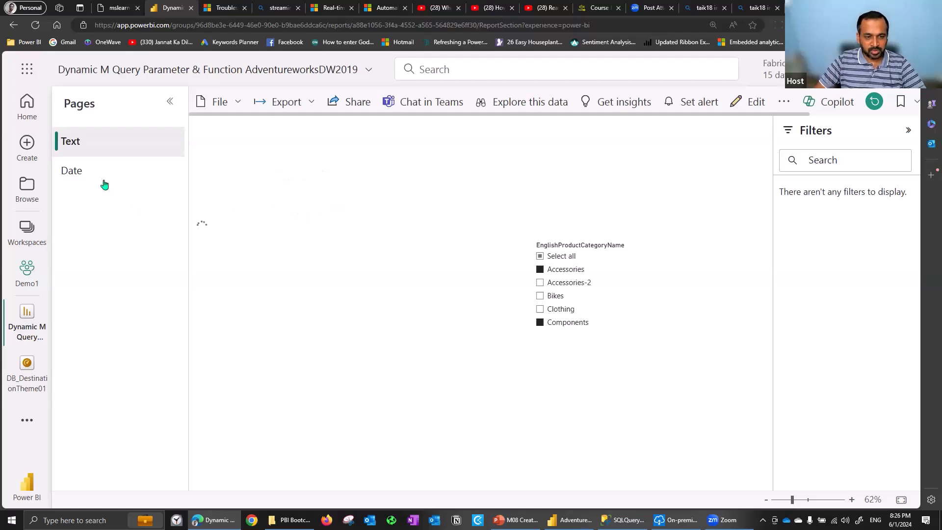
click(72, 171)
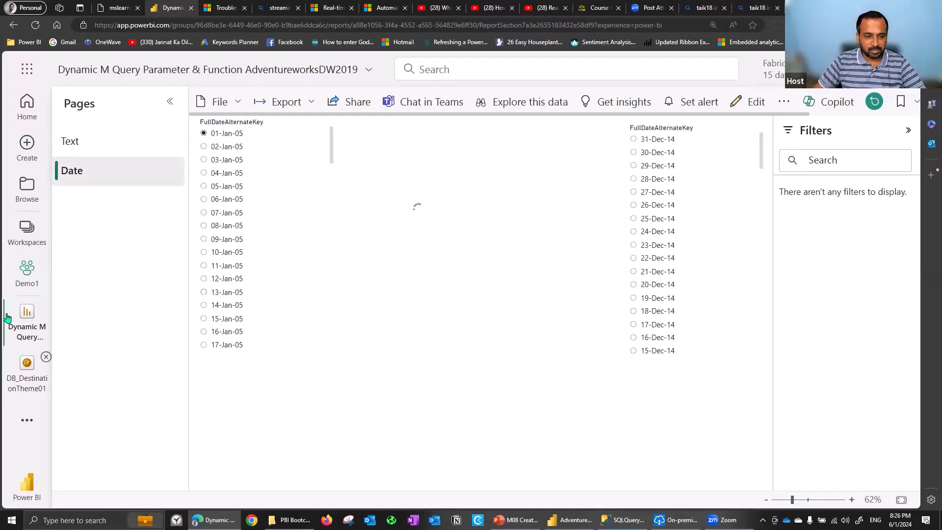
click(23, 276)
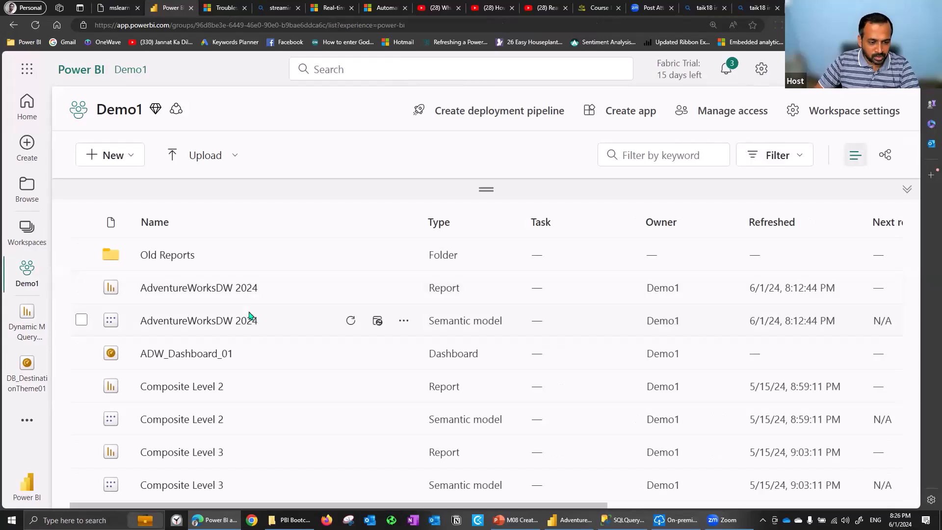
Pin the TranAmount by Account table from the Many-Many Scenarios report's Multiple Dim page to DB_DestinationTheme01 and check the tile on that dashboard
scroll(249, 315, down, 5)
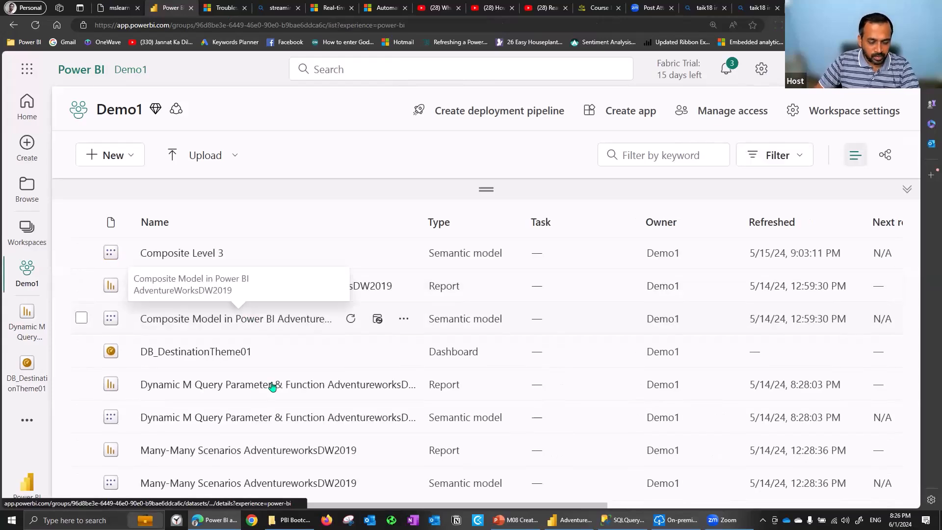
click(194, 451)
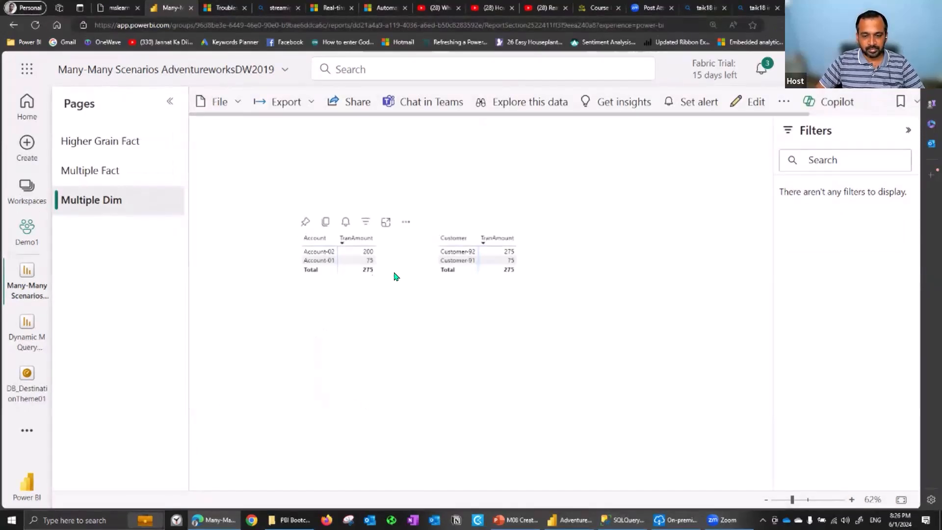
click(307, 224)
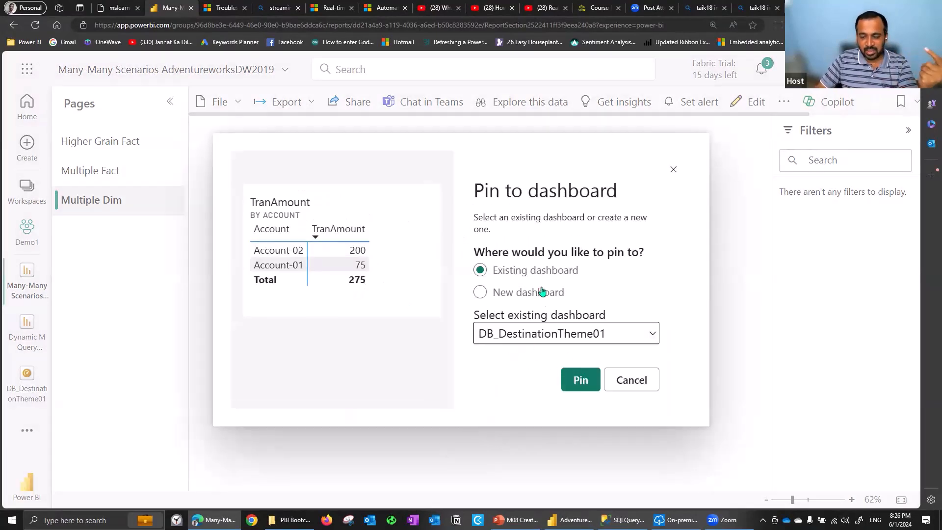
click(579, 381)
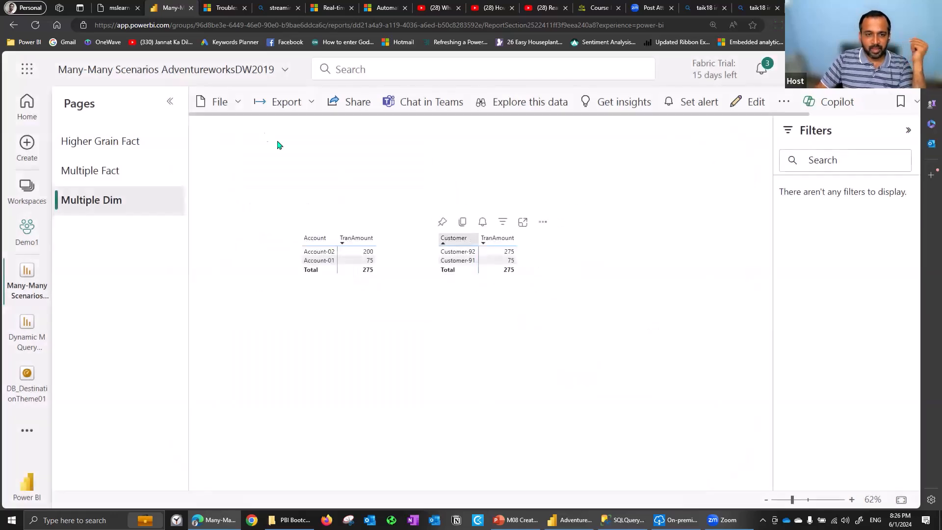
click(27, 393)
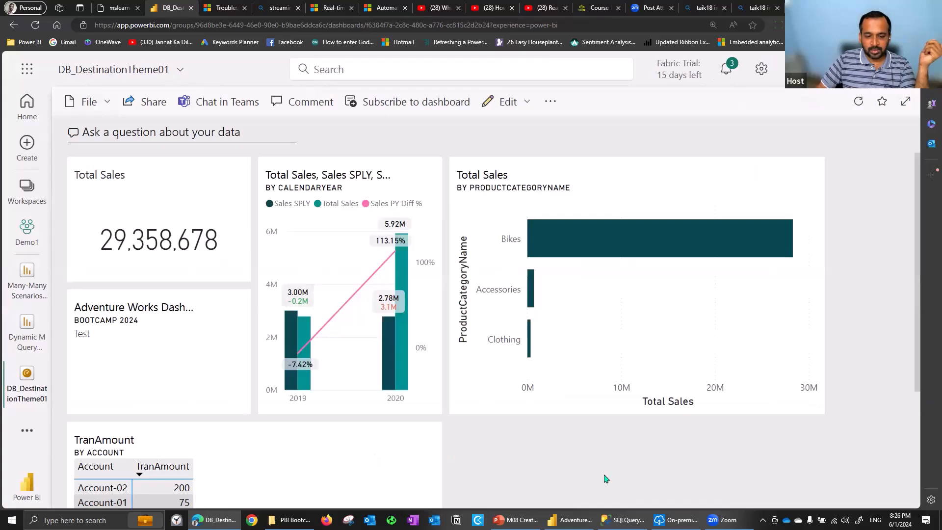
scroll(704, 419, down, 4)
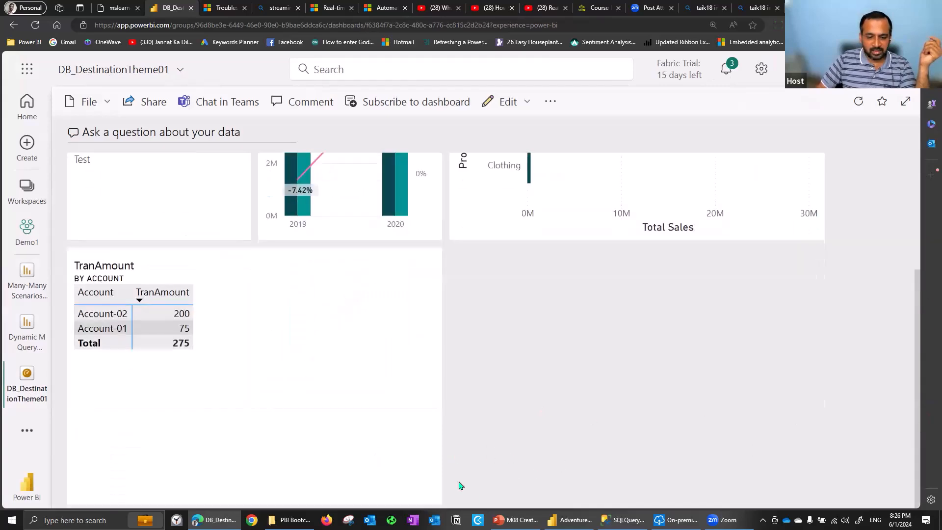
Shrink the TranAmount by Account tile on the dashboard and delete the Adventure Works text box tile with the subtitle Bootcamp 2024
drag(435, 500, 255, 385)
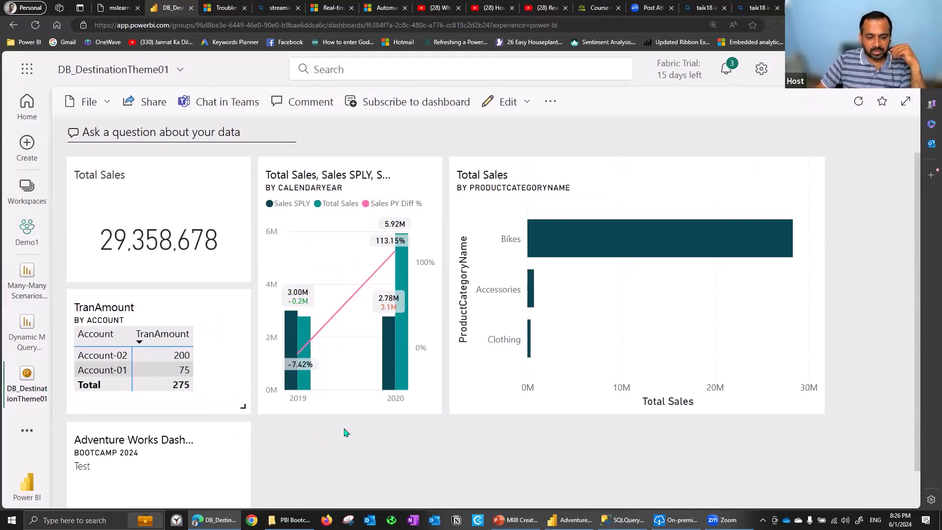
click(226, 444)
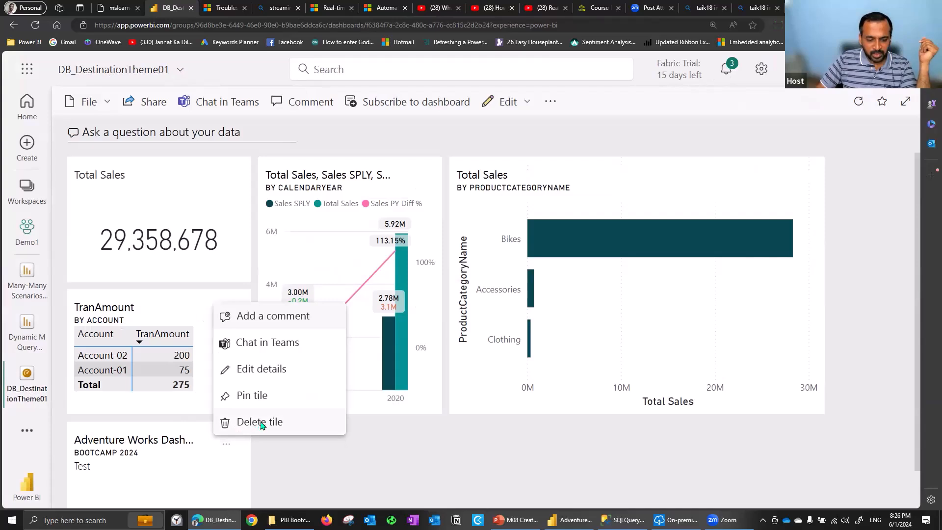
click(259, 421)
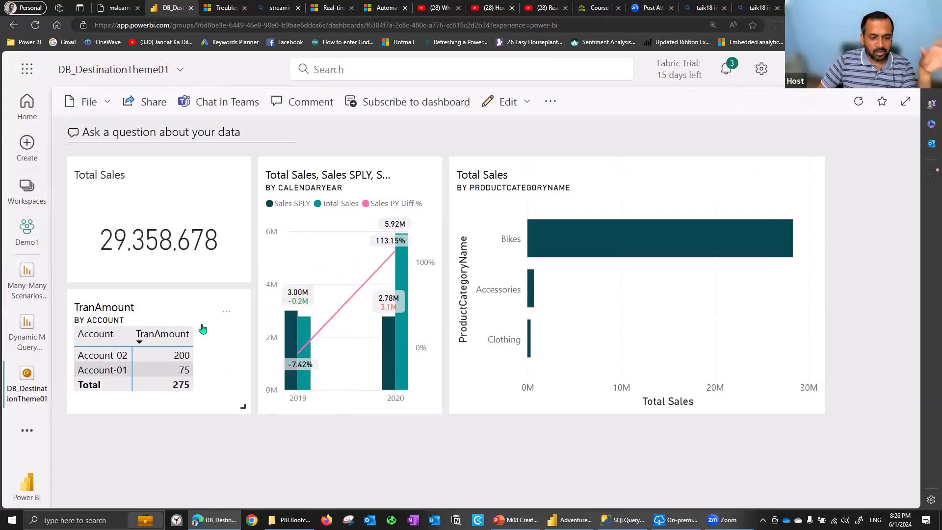
Check the theme settings of the DB_DestinationTheme01 dashboard and close them without making changes
click(526, 106)
click(538, 157)
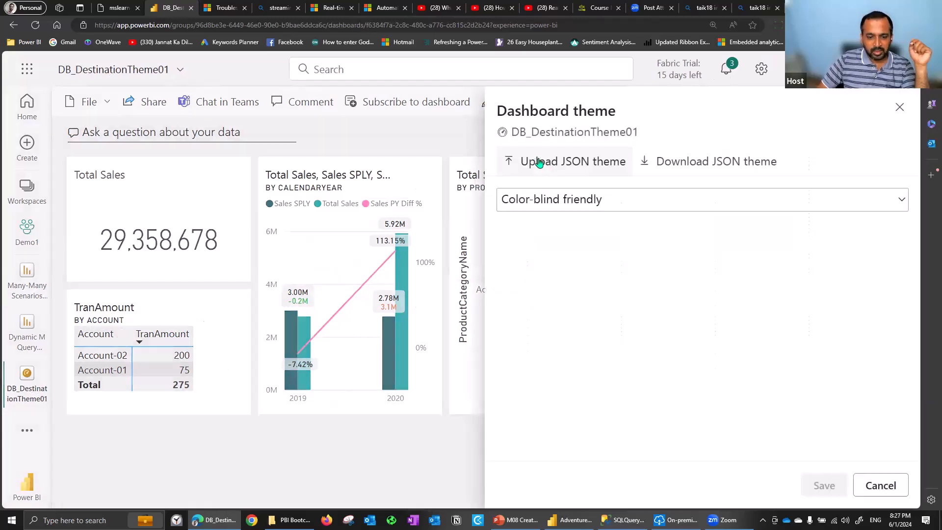
click(879, 485)
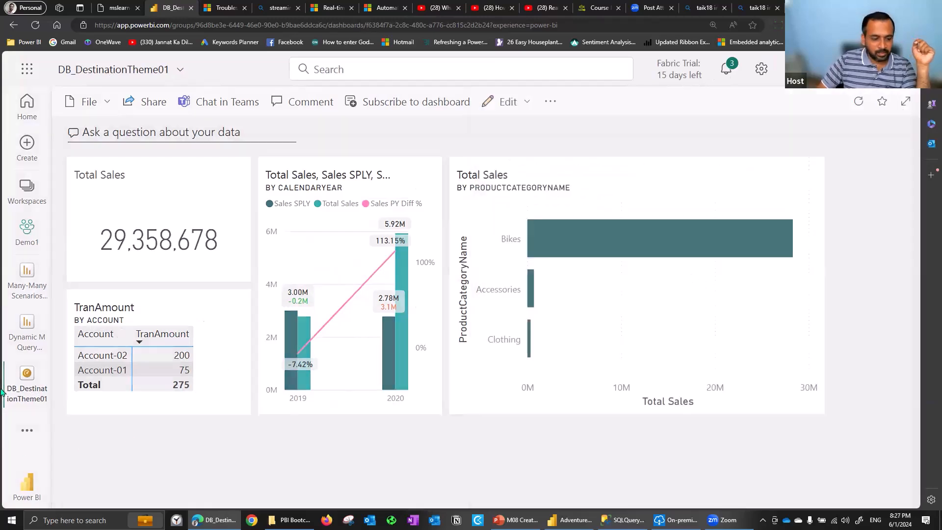
Open the Dynamic M Query Parameter report and try to pin the CalendarYear sales table from its Date page
click(28, 325)
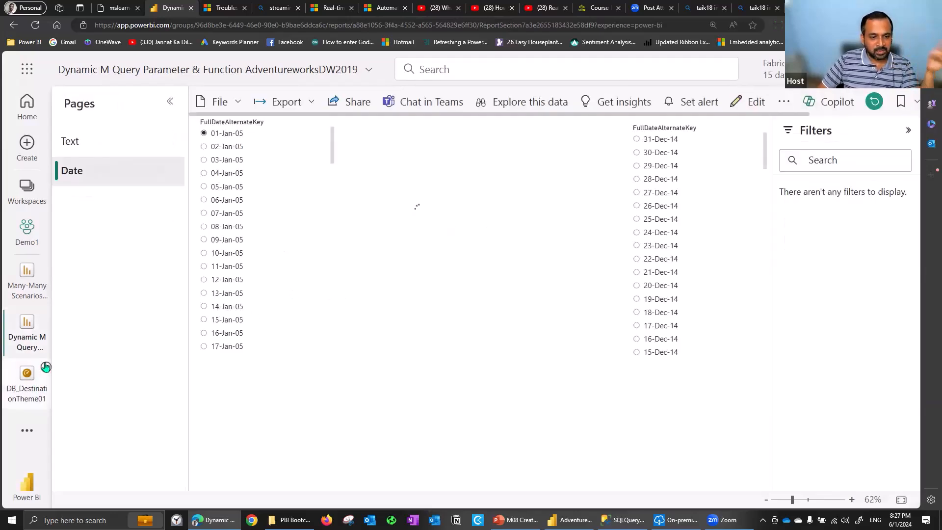
mouse_move(509, 232)
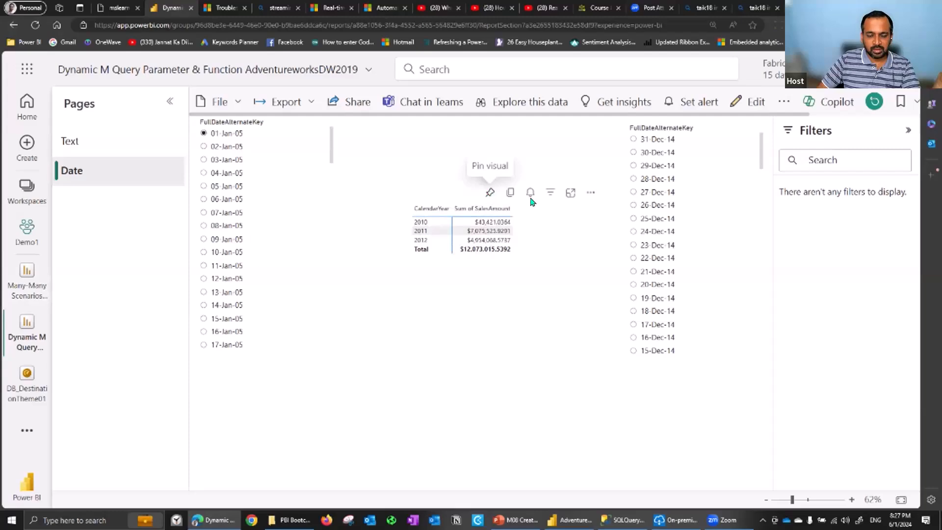
click(489, 192)
click(630, 374)
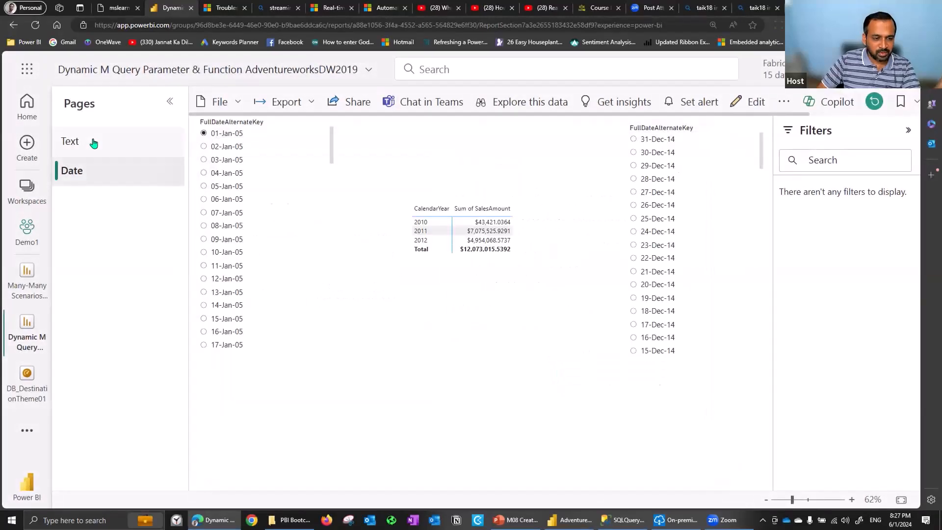
Convert the ProductCategory table on the report's Text page to a donut chart and enlarge it
click(94, 143)
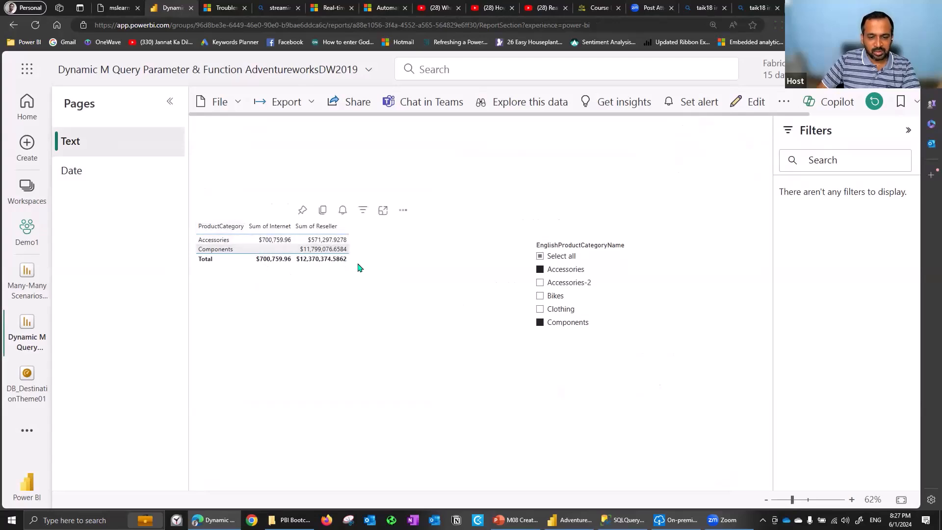
click(358, 267)
click(751, 101)
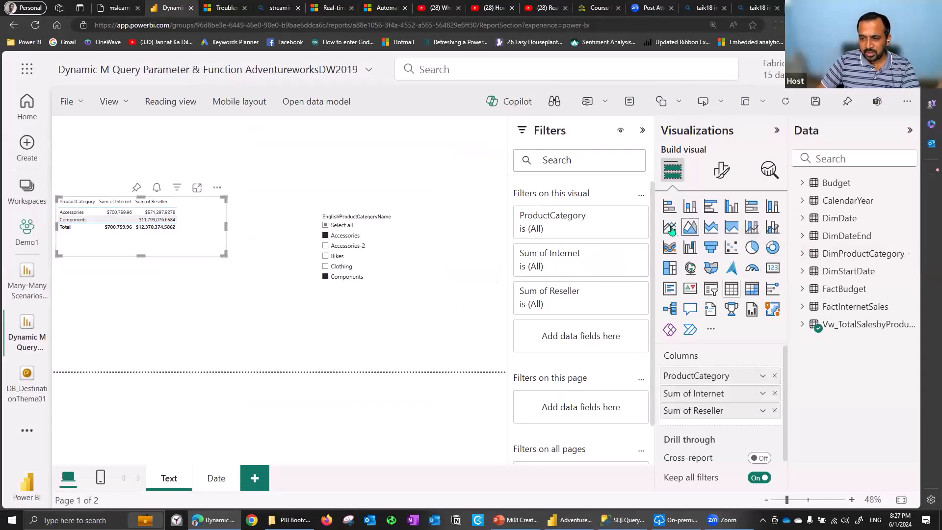
click(770, 247)
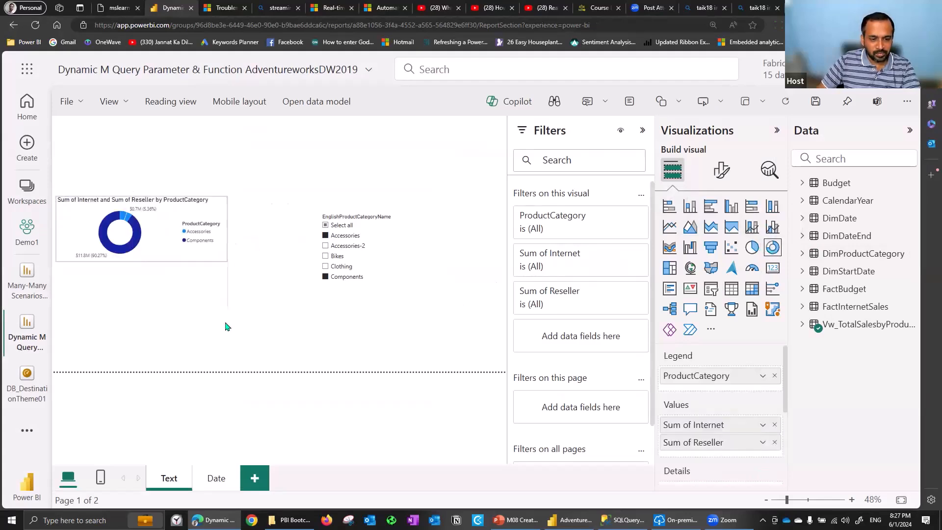
drag(227, 261, 244, 351)
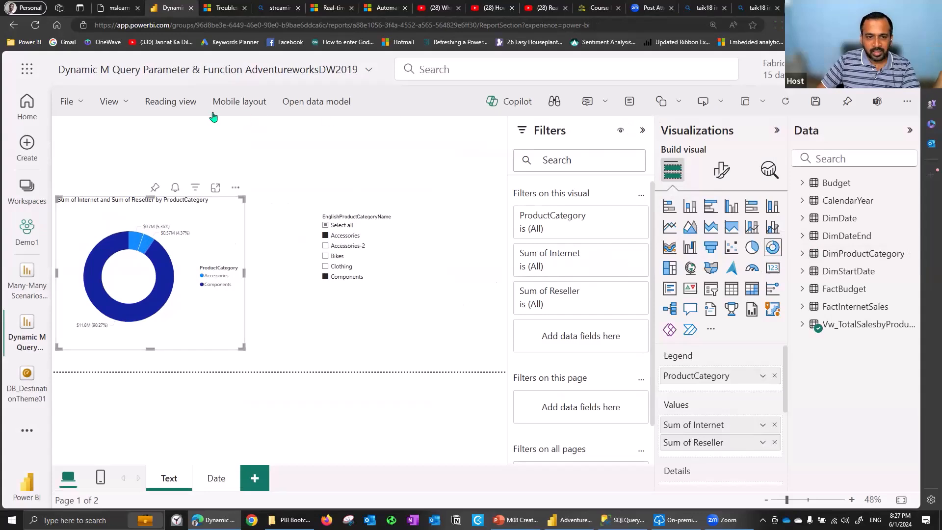
Save the report while returning to reading view and pin the ProductCategory donut chart to the existing DB_DestinationTheme01 dashboard
click(166, 101)
click(569, 320)
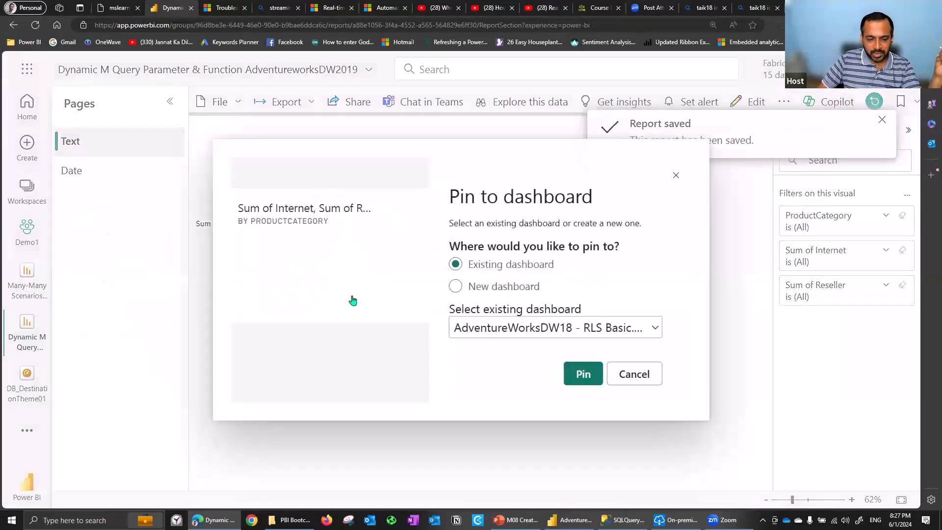
click(507, 330)
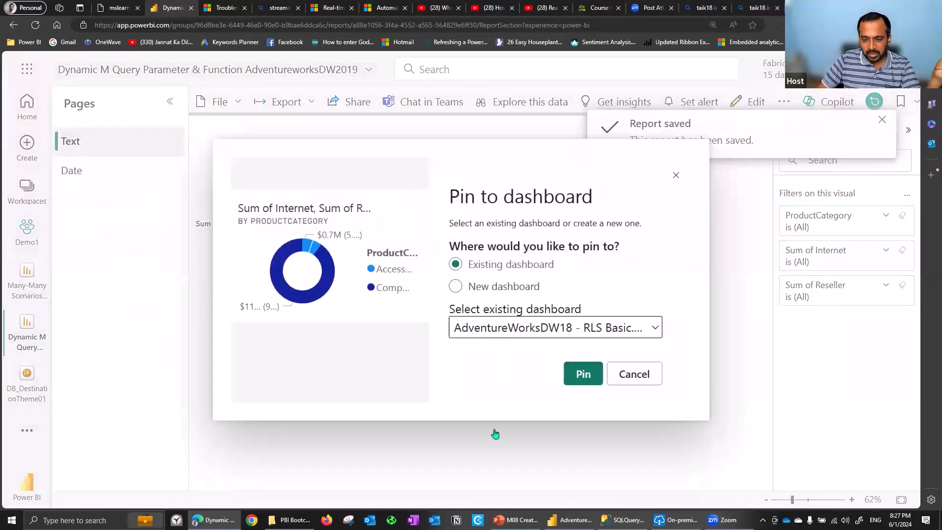
click(490, 439)
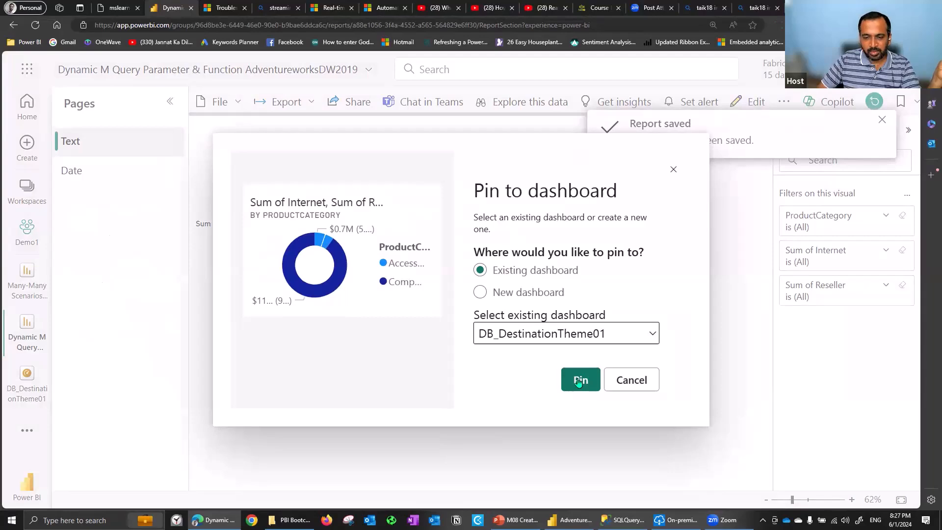
click(580, 380)
On the DB_DestinationTheme01 dashboard, shrink the donut tile, narrow the Total Sales by ProductCategoryName tile and place the donut to its right
click(27, 389)
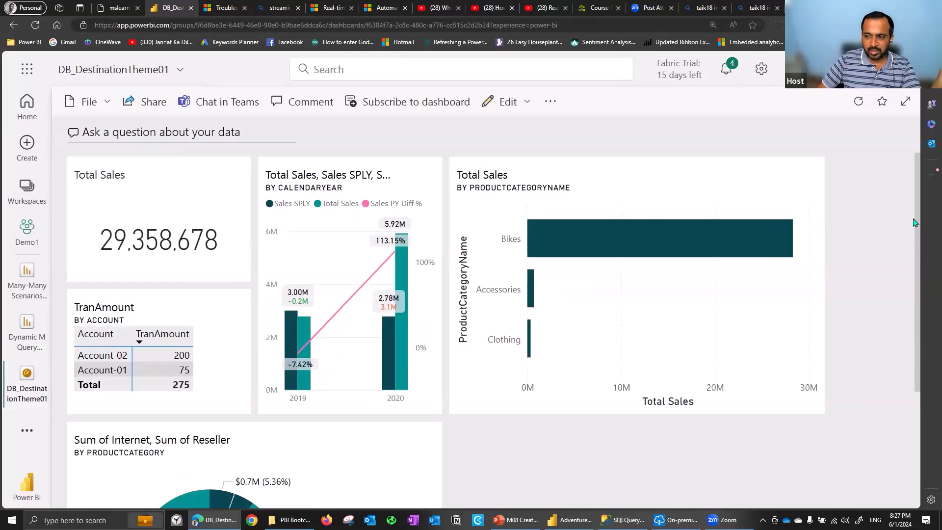
scroll(434, 424, down, 3)
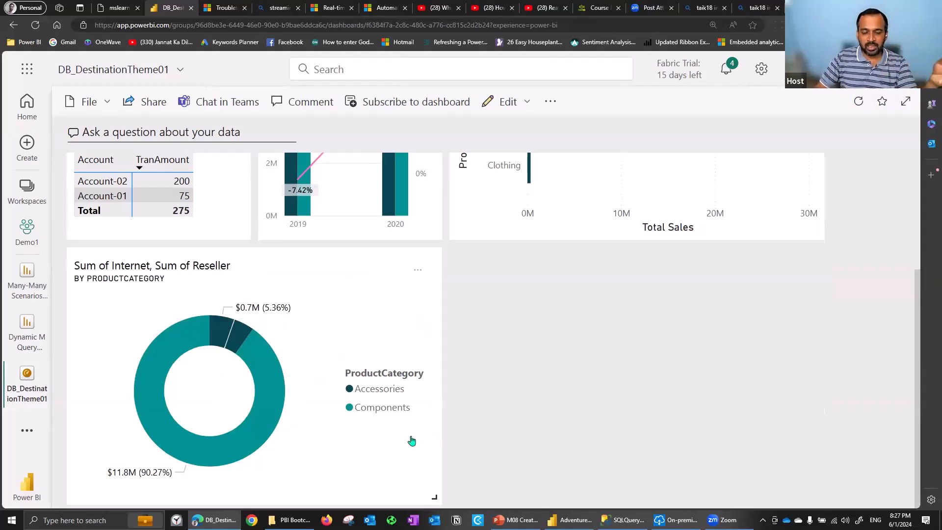
drag(386, 454, 255, 402)
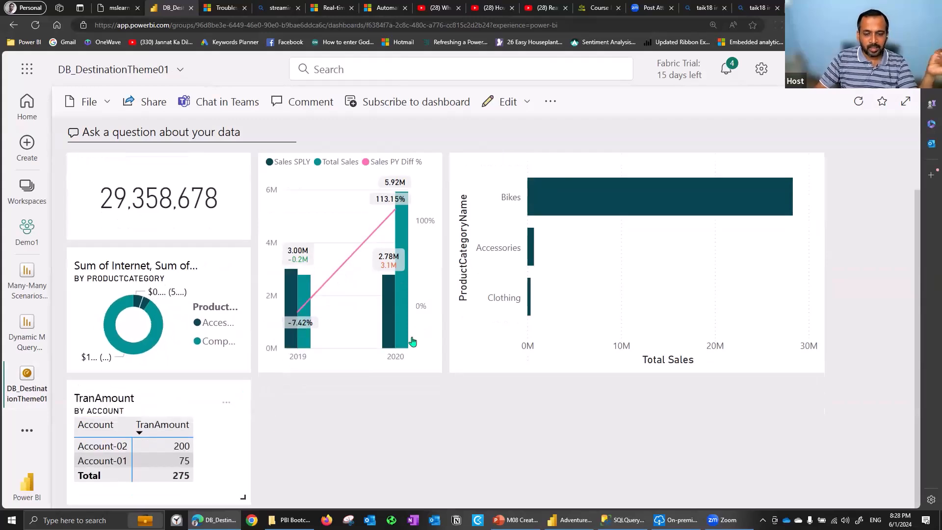
drag(708, 355, 646, 360)
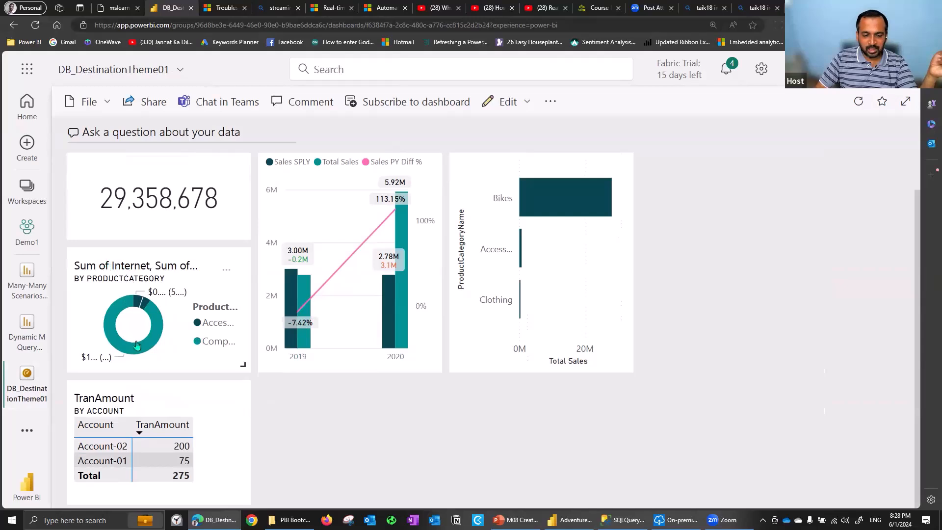
drag(115, 272, 677, 155)
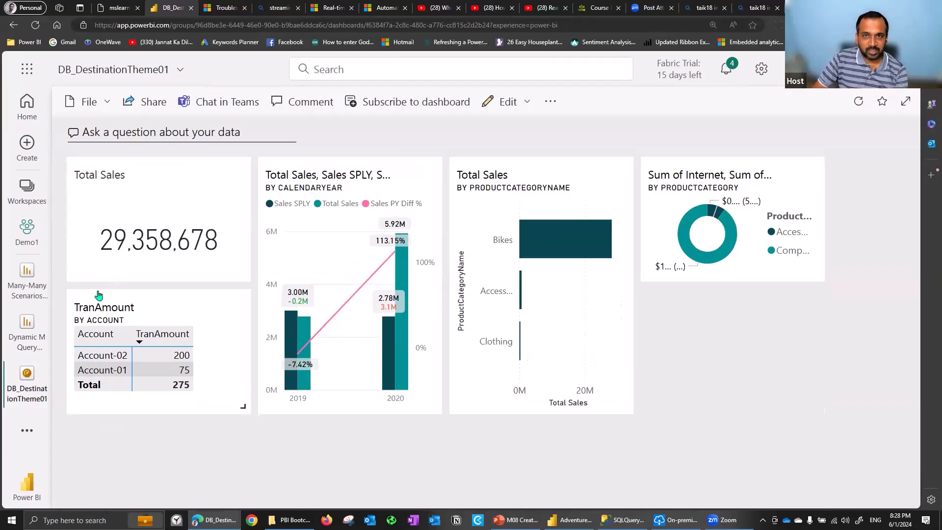
Close the open Many-Many Scenarios and Dynamic M Query Parameter reports and go to the Demo1 workspace
click(46, 265)
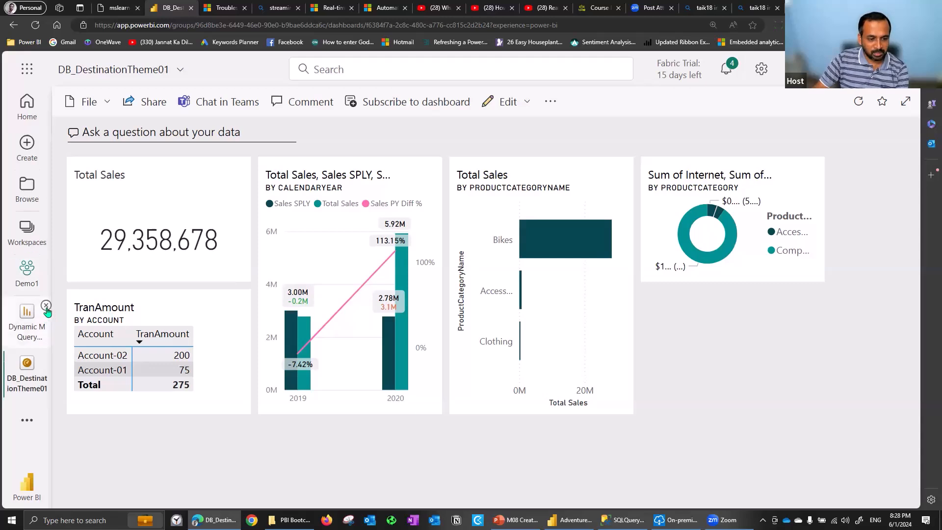
click(46, 306)
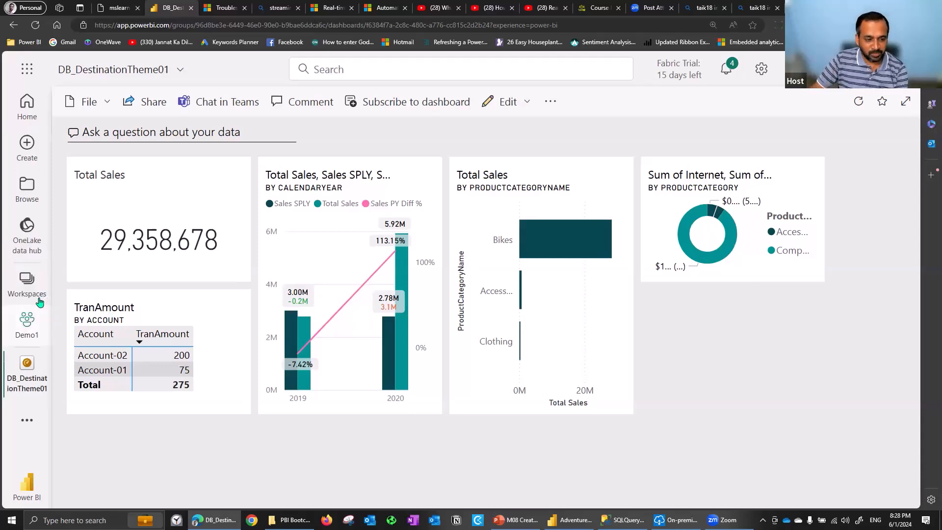
click(35, 332)
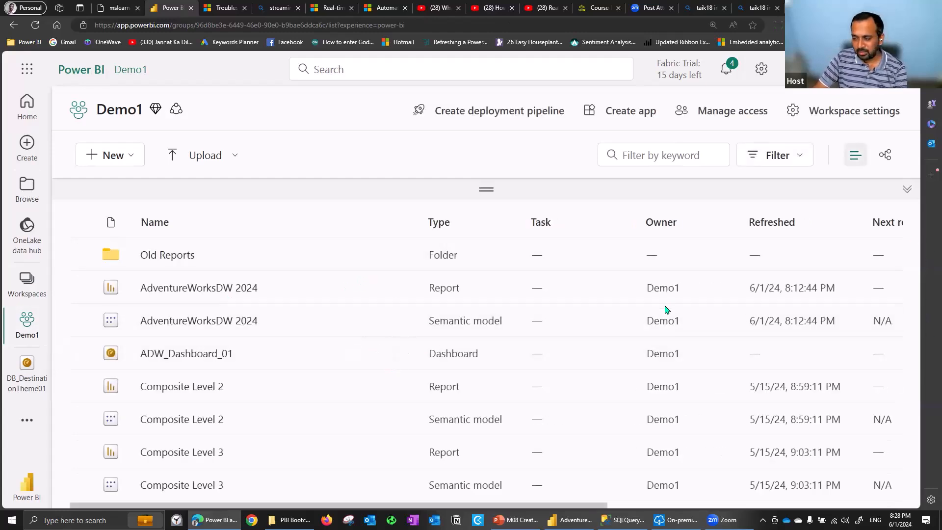
Examine the lineage of the DB_DestinationTheme01 dashboard through its reports, semantic models and data sources, and return to the workspace list
scroll(211, 392, down, 3)
scroll(221, 391, down, 2)
click(404, 352)
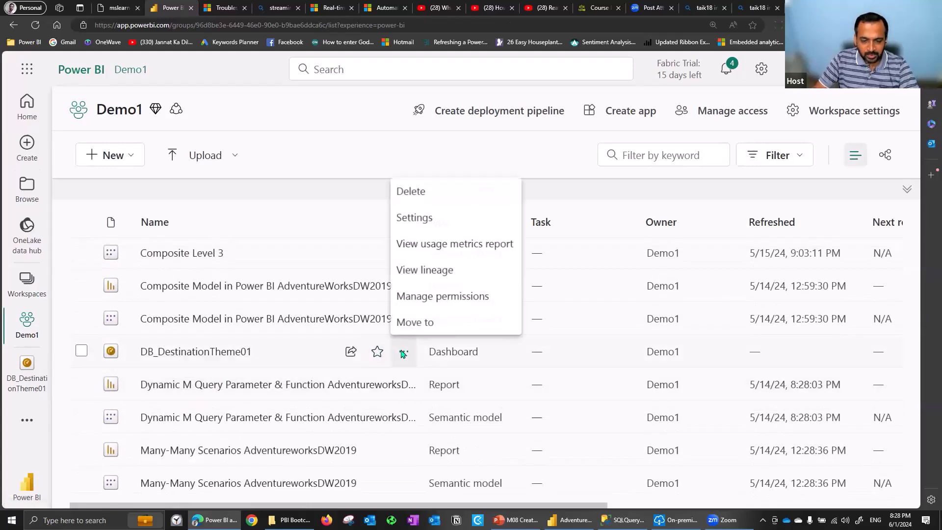
click(426, 272)
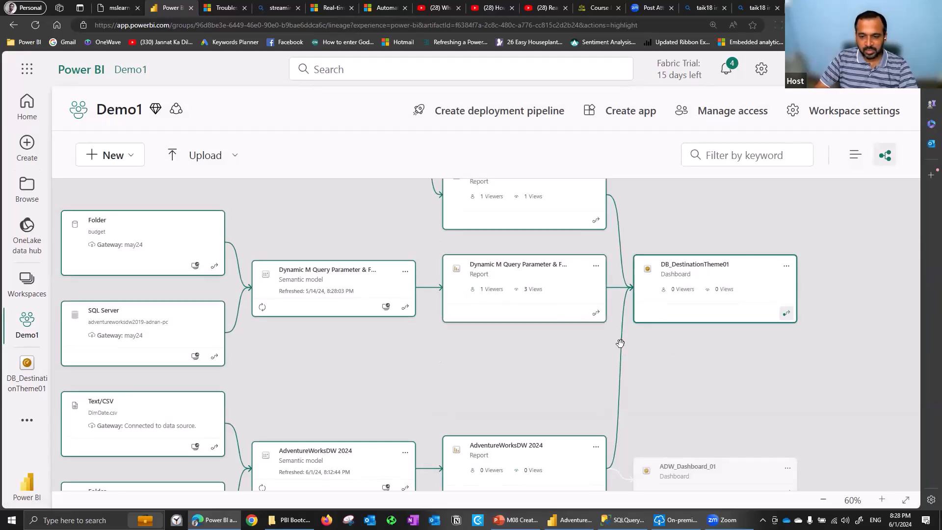
scroll(620, 339, up, 3)
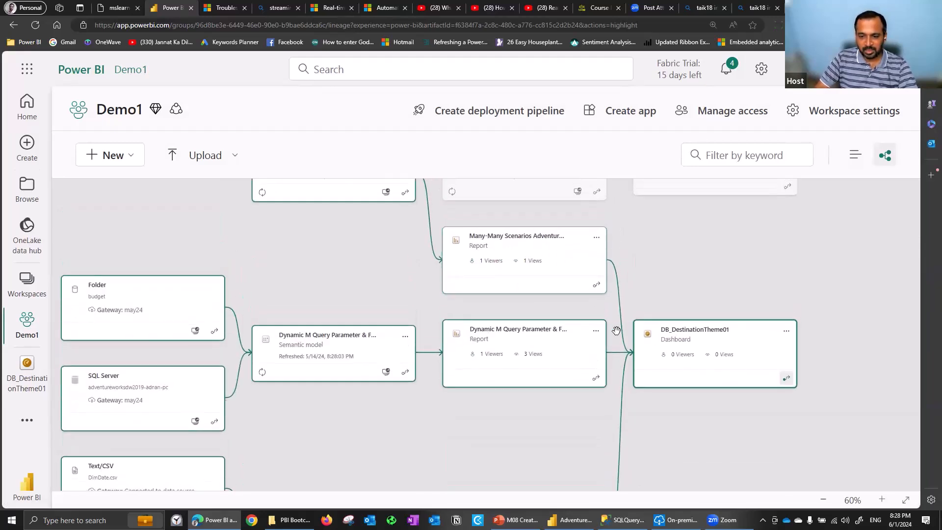
scroll(564, 343, down, 2)
scroll(583, 390, down, 2)
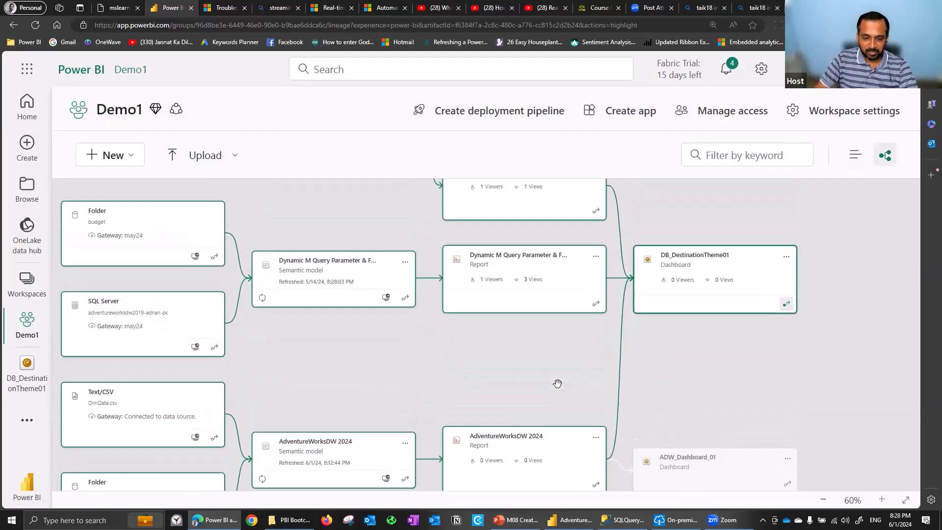
scroll(638, 402, down, 1)
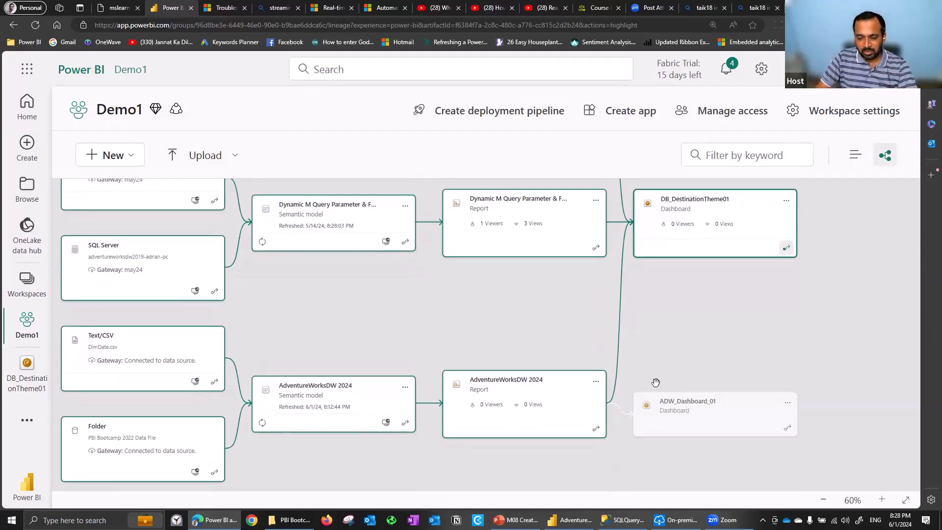
scroll(584, 242, up, 3)
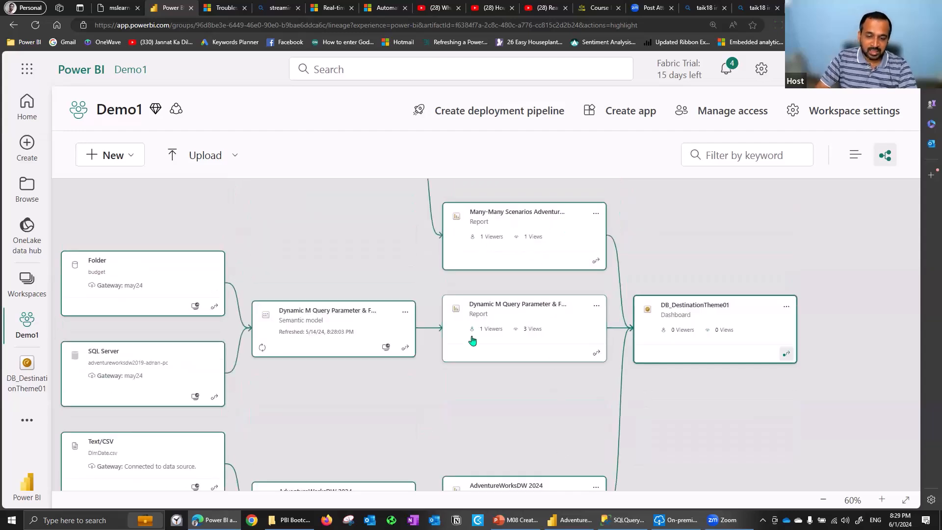
scroll(318, 386, down, 1)
scroll(318, 387, down, 2)
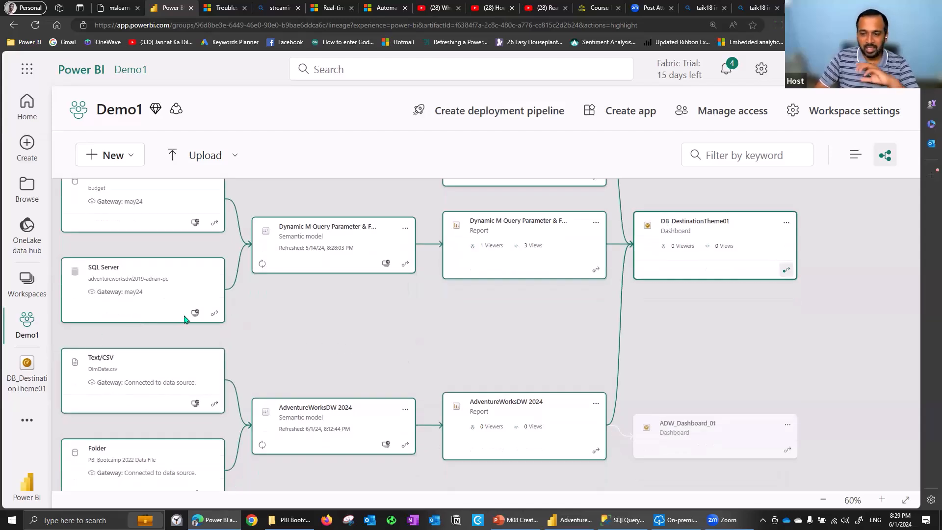
click(855, 155)
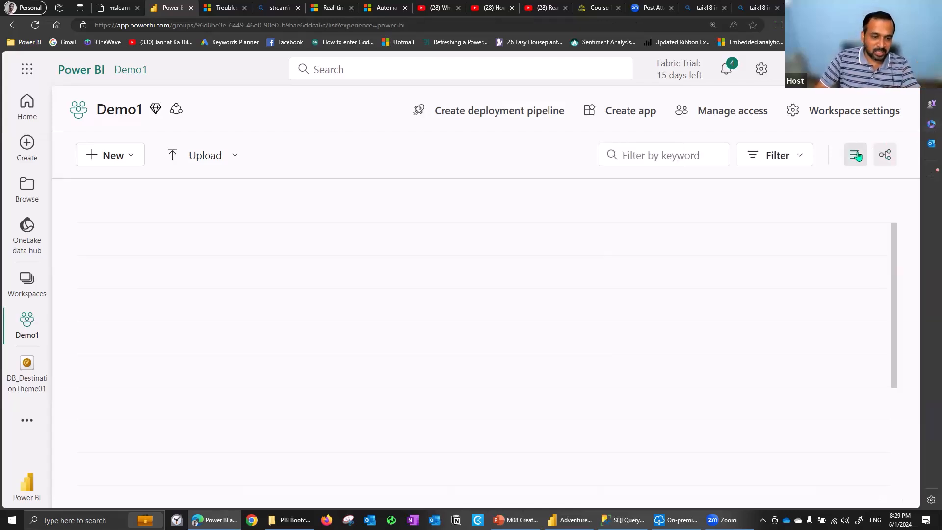
Reopen the DB_DestinationTheme01 dashboard, open the Total Sales by ProductCategoryName tile in Q&A and select its question text
click(30, 383)
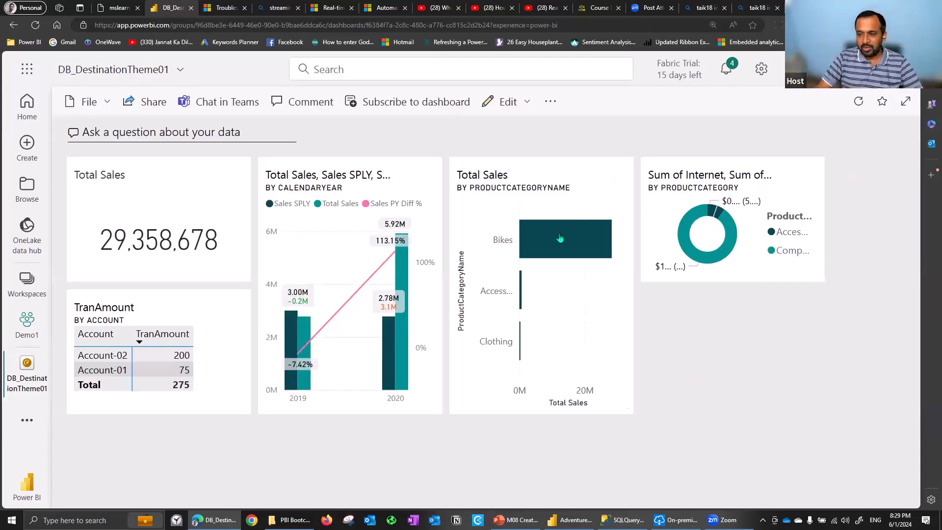
mouse_move(553, 245)
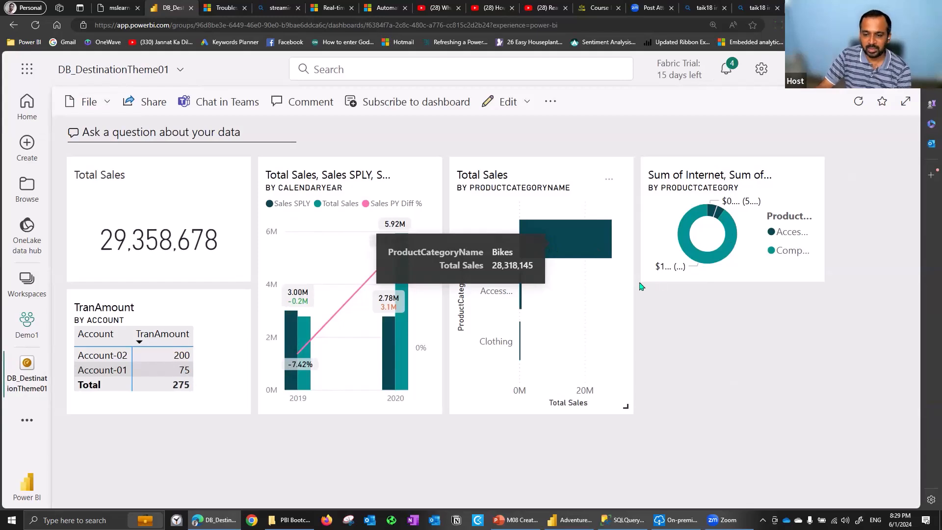
click(584, 238)
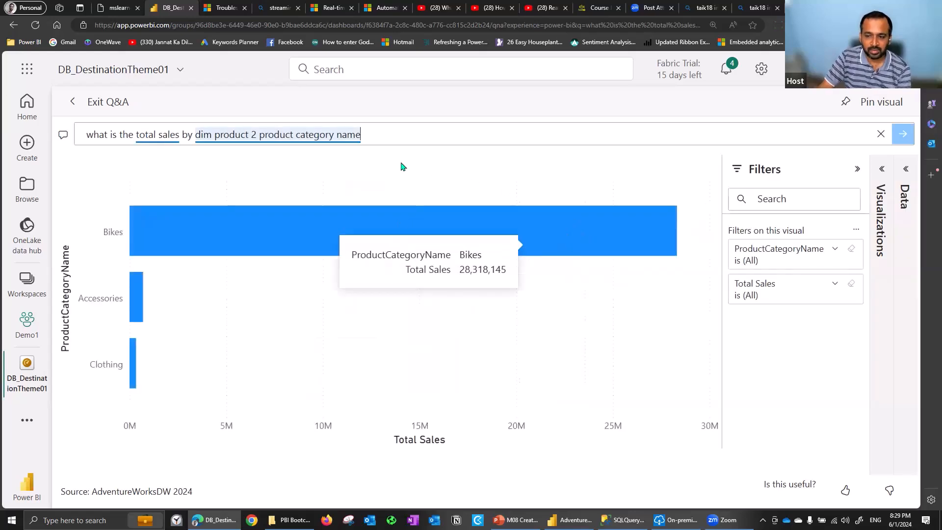
triple_click(373, 136)
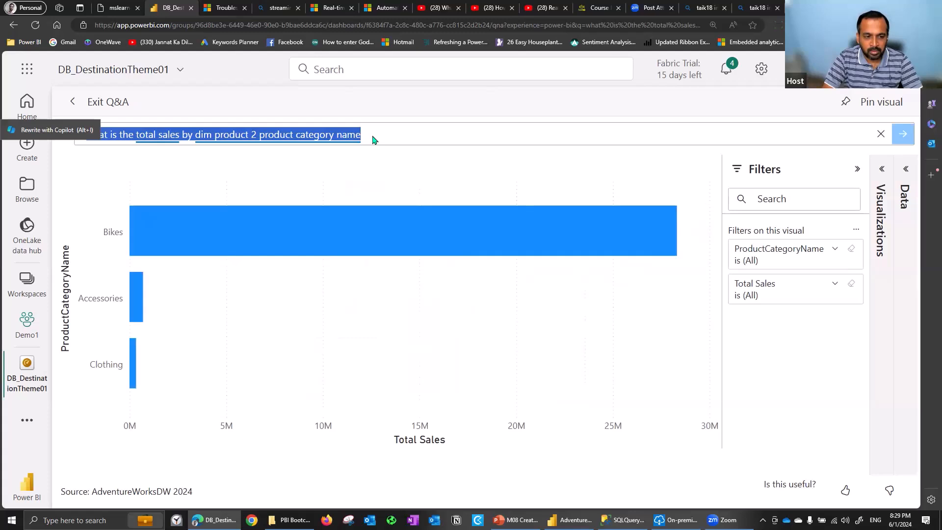
Replace the Q&A question with "sales of bikes sub category"
text(bikes)
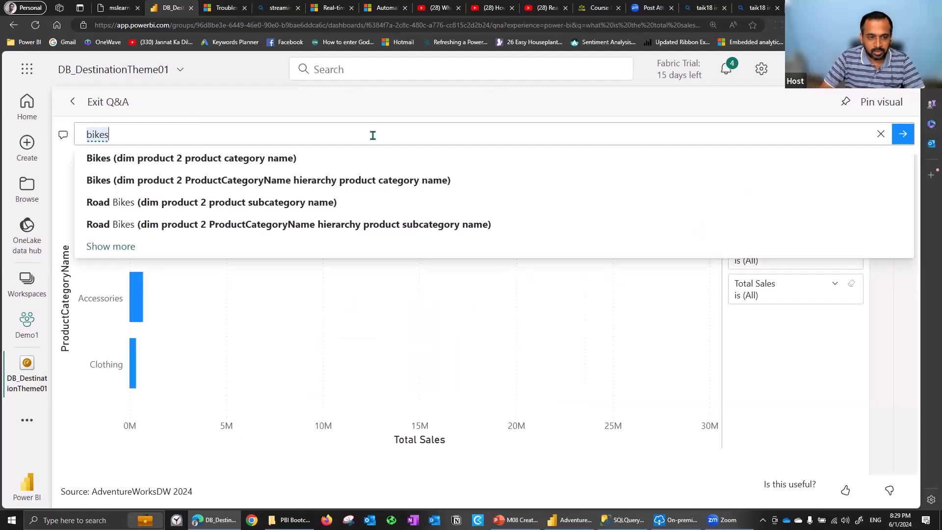
key(ctrl+a)
click(373, 135)
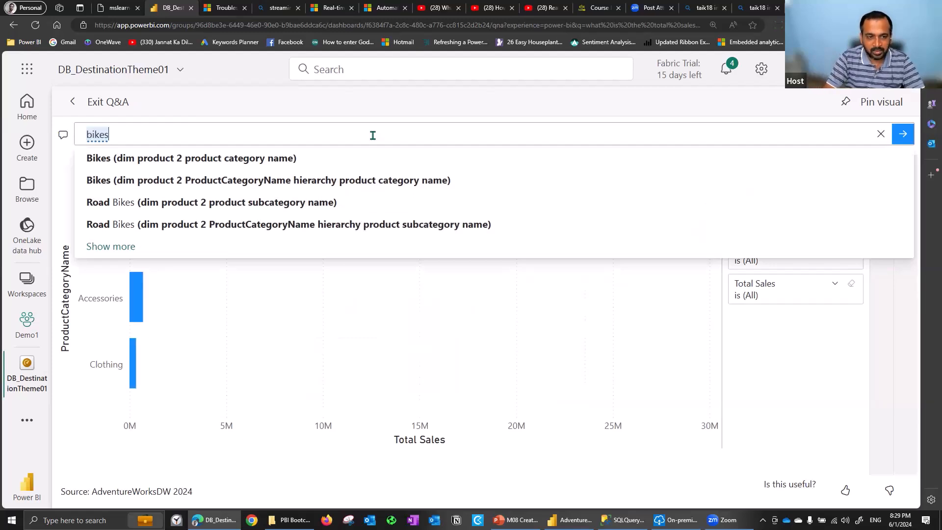
text(sub category b)
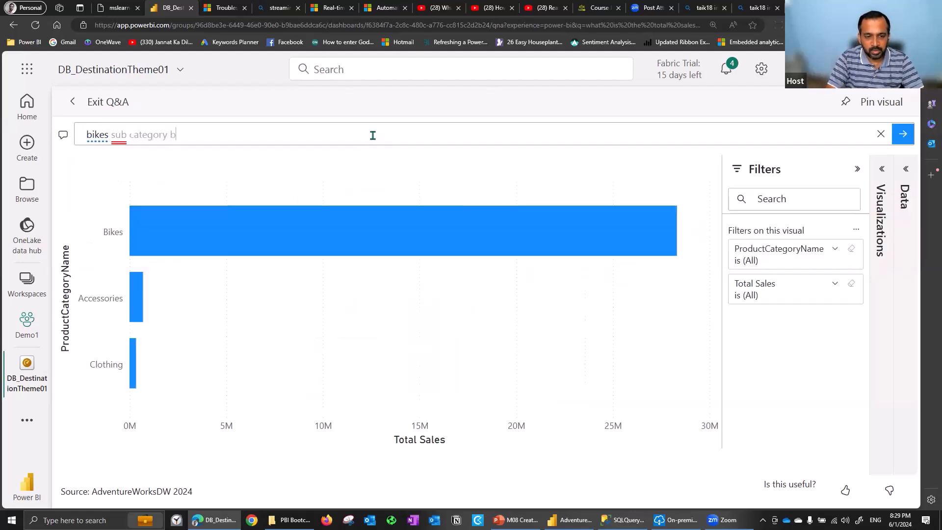
text(sales of)
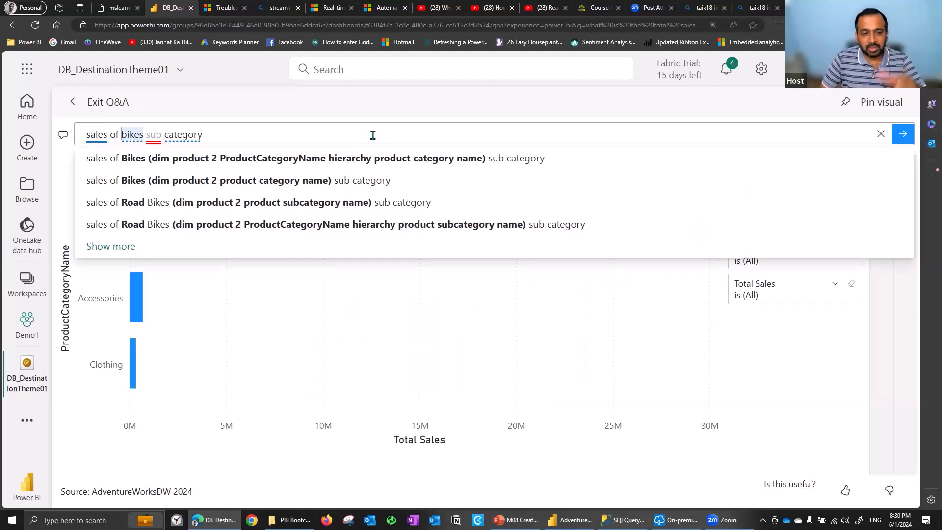
Complete the question with the suggestion "sales of Bikes (dim product 2 product category name) sub category"
key(Down)
key(Down)
key(Down)
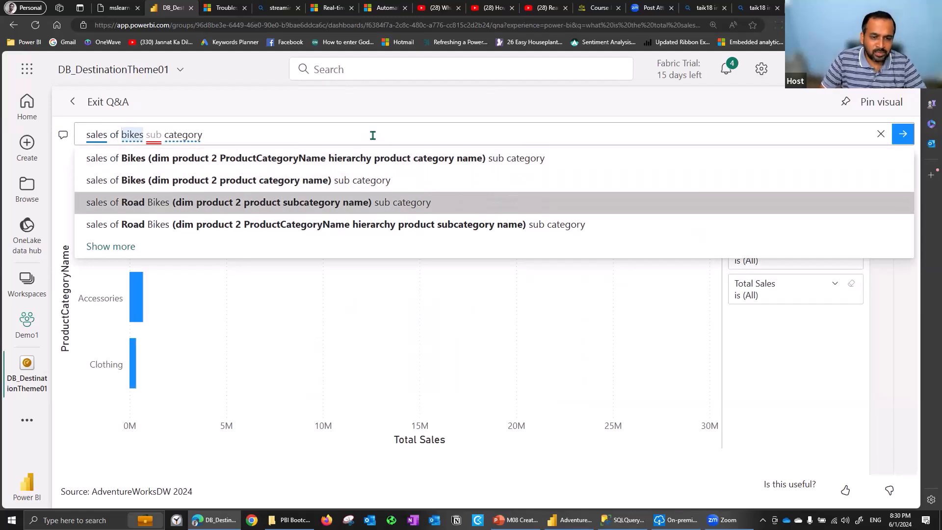
key(Up)
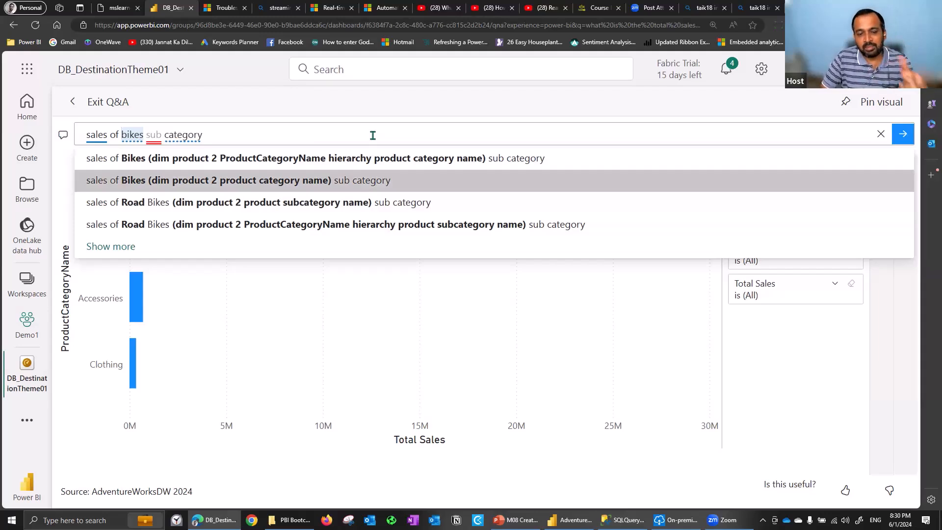
key(Return)
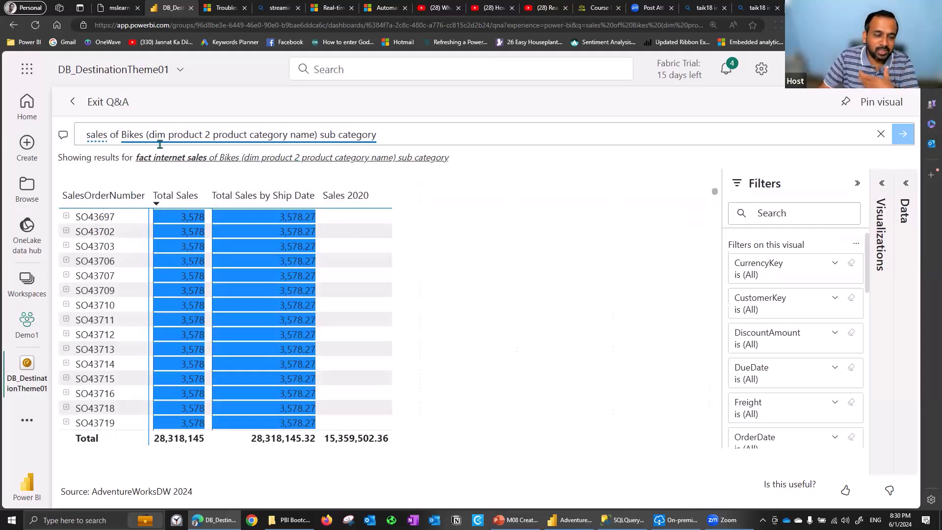
Change "sales" to "total sales" at the start of the question and submit it
click(99, 137)
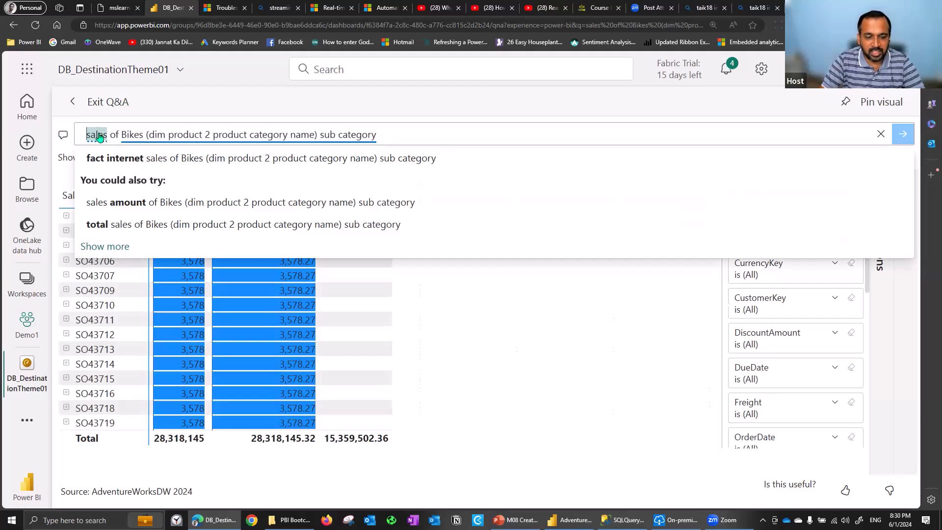
text(total)
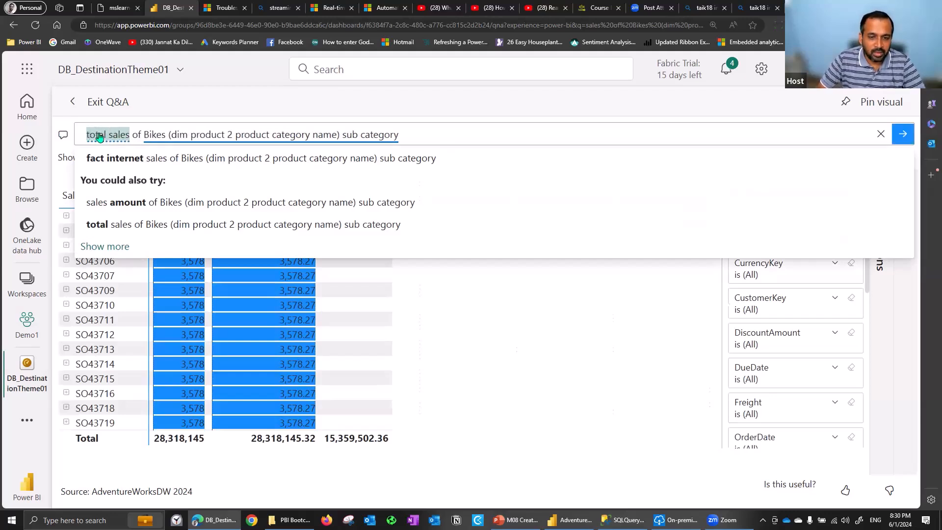
key(Return)
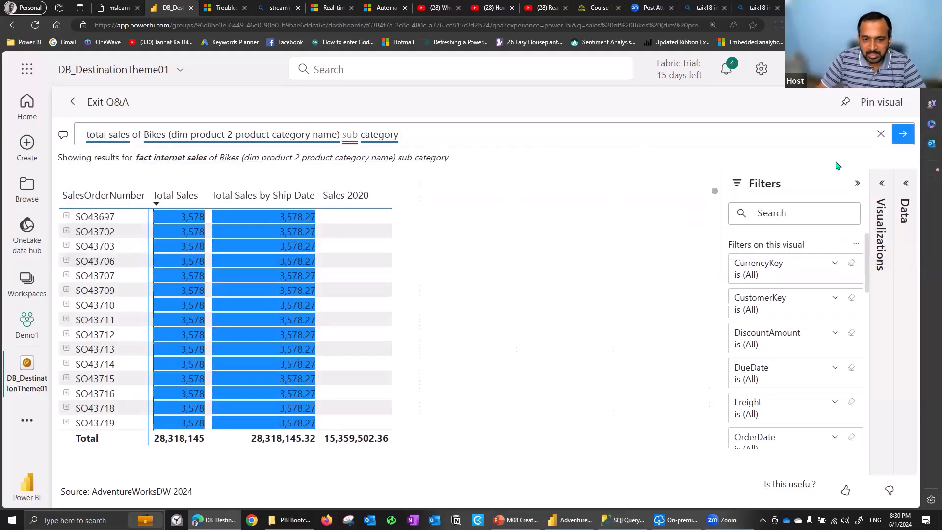
click(902, 137)
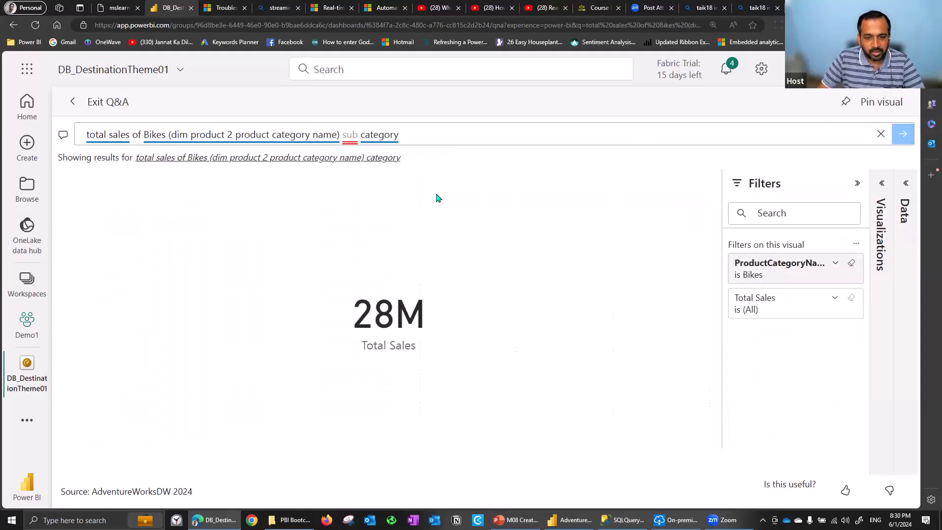
Replace the question's ending "sub category" with "product sub category" and run the suggested question
double_click(135, 131)
drag(135, 131, 452, 138)
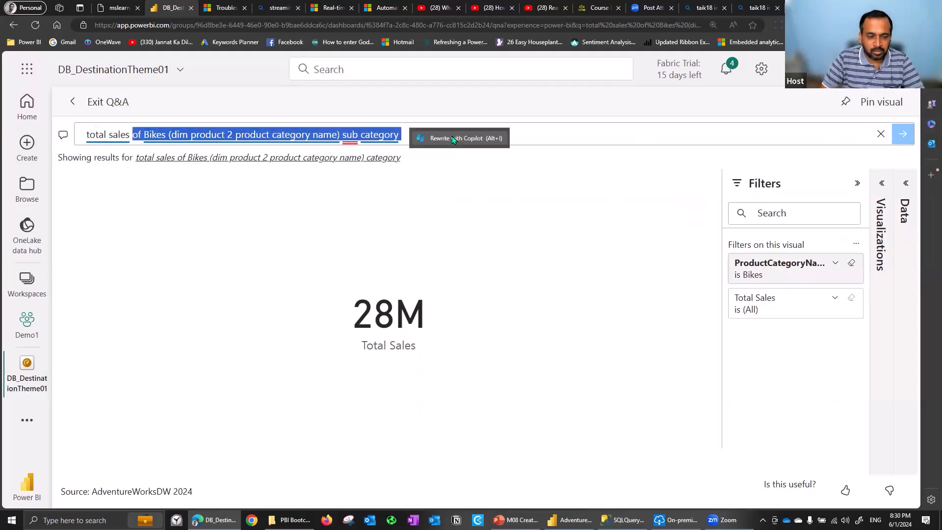
click(355, 142)
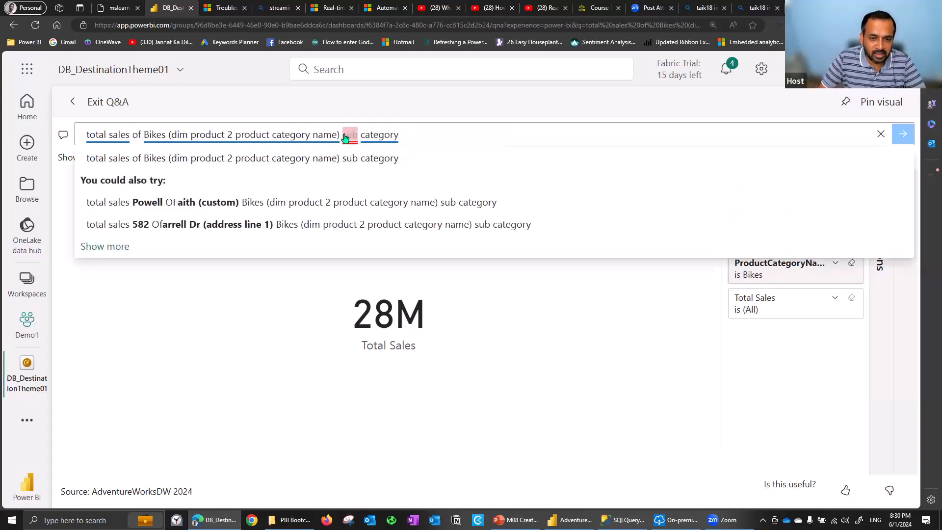
drag(360, 137, 416, 138)
click(416, 139)
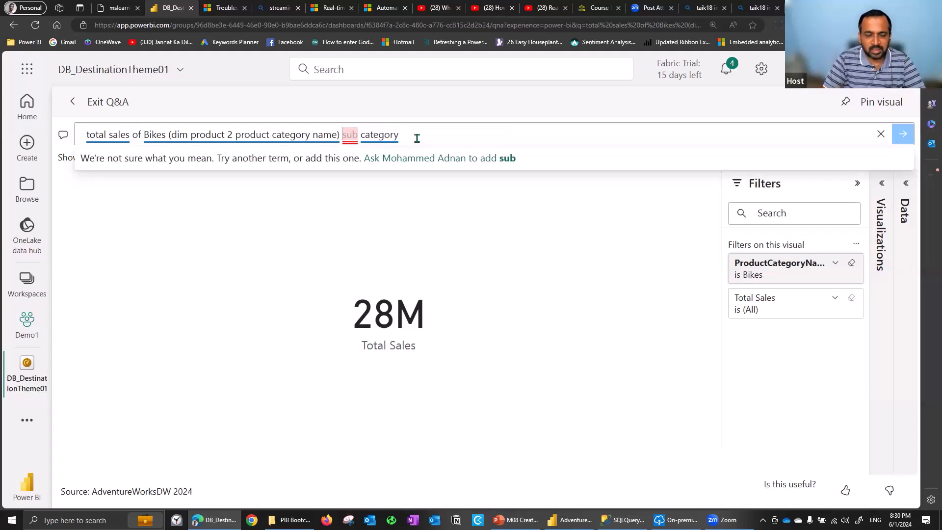
key(ctrl+shift+Left)
key(ctrl+shift+Left)
text(product )
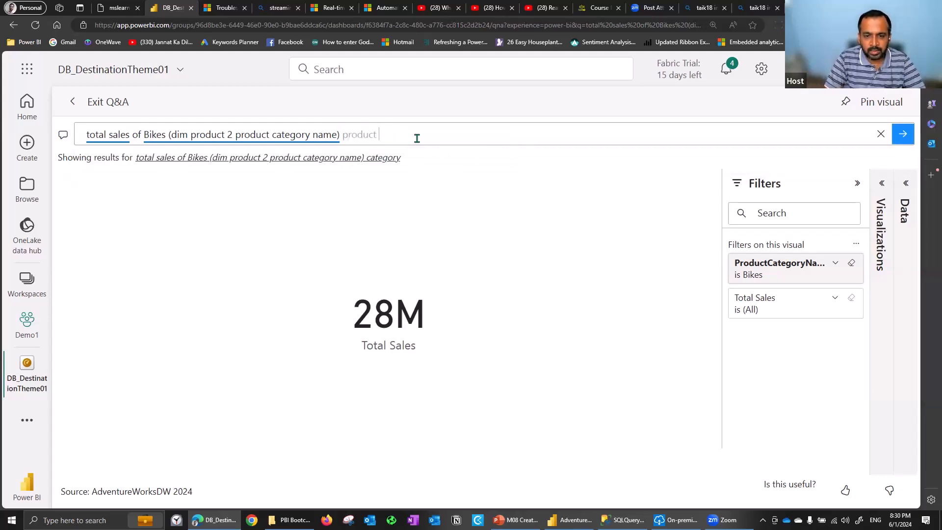
text(sub category)
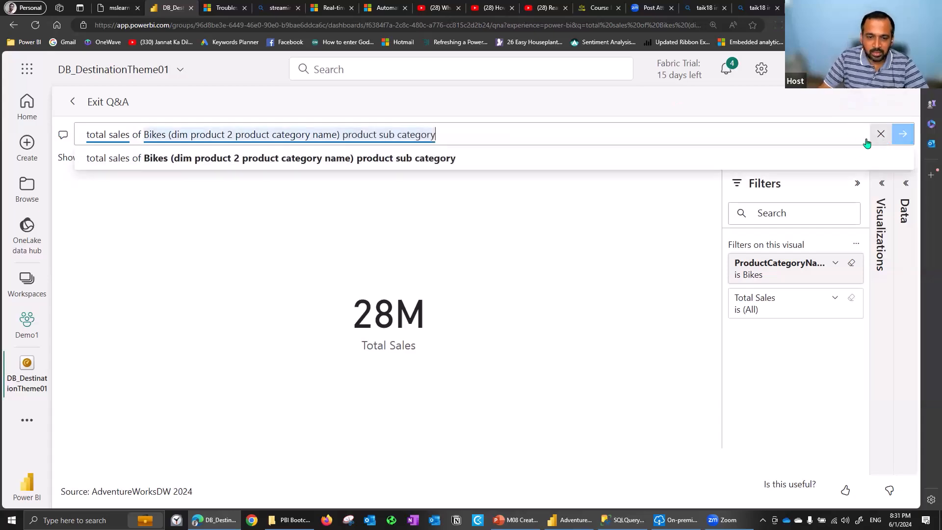
click(453, 158)
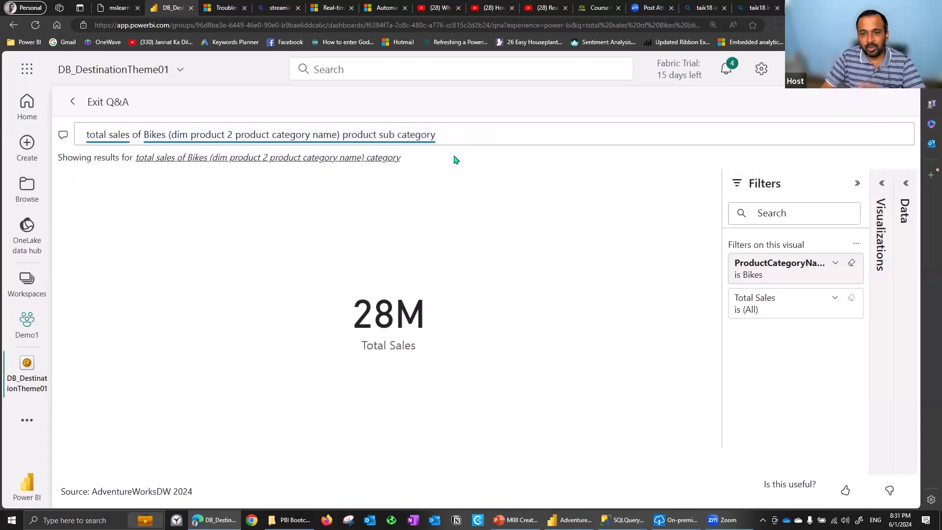
Replace the question with "total sales by product sub category" and accept the suggestion ending in "dim product 2 product category name"
click(142, 134)
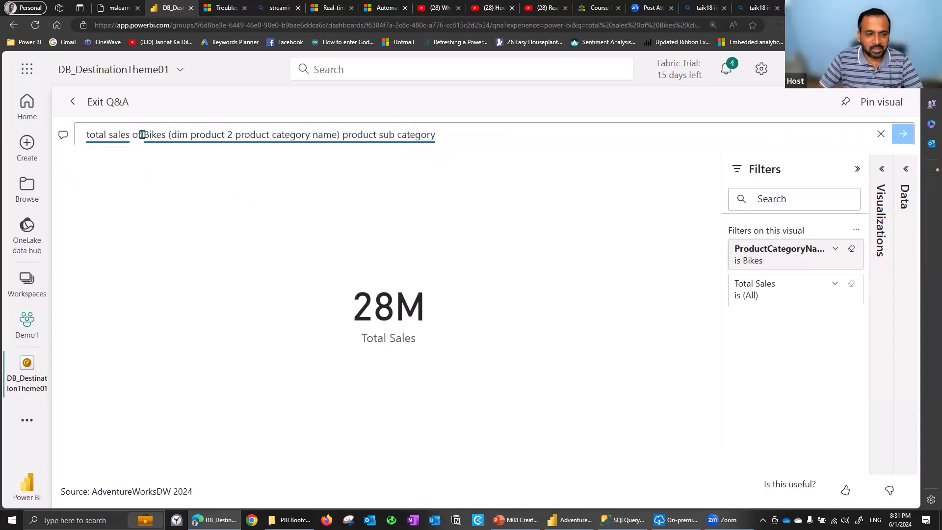
triple_click(142, 135)
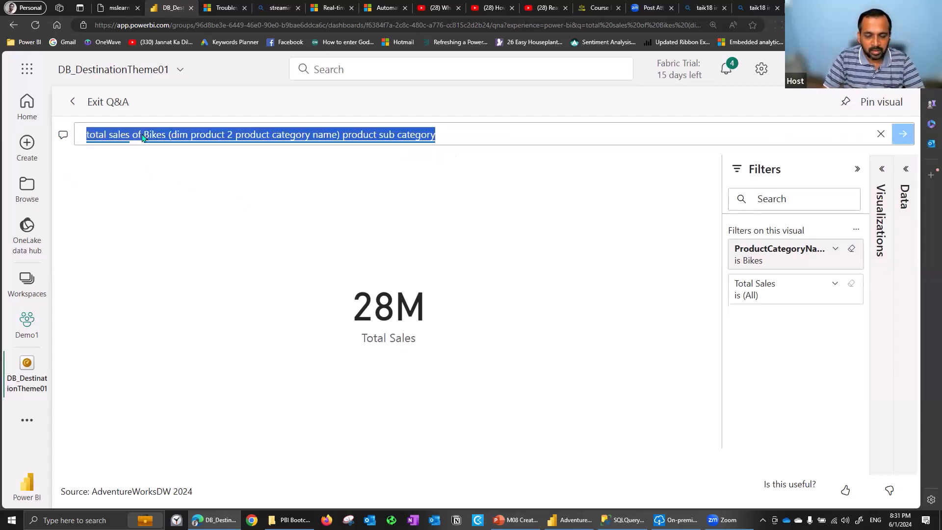
text(total sales b)
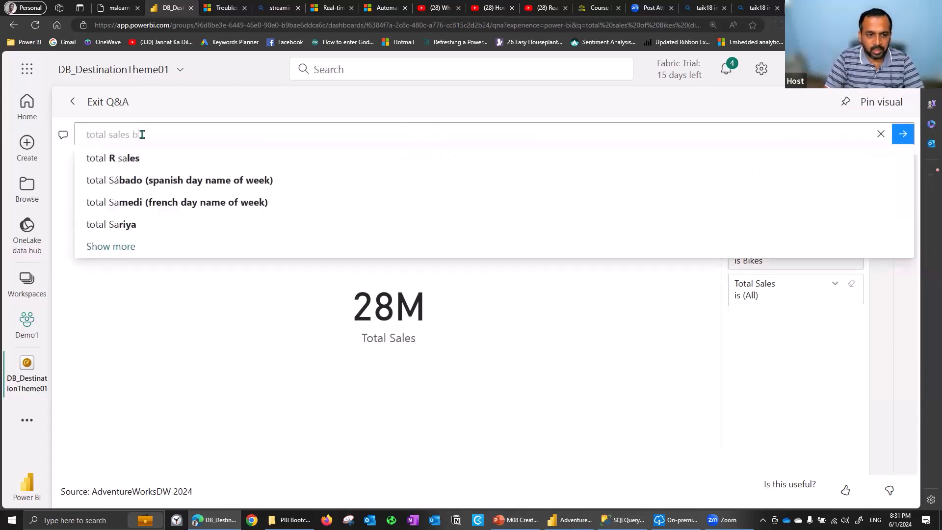
text(y pro)
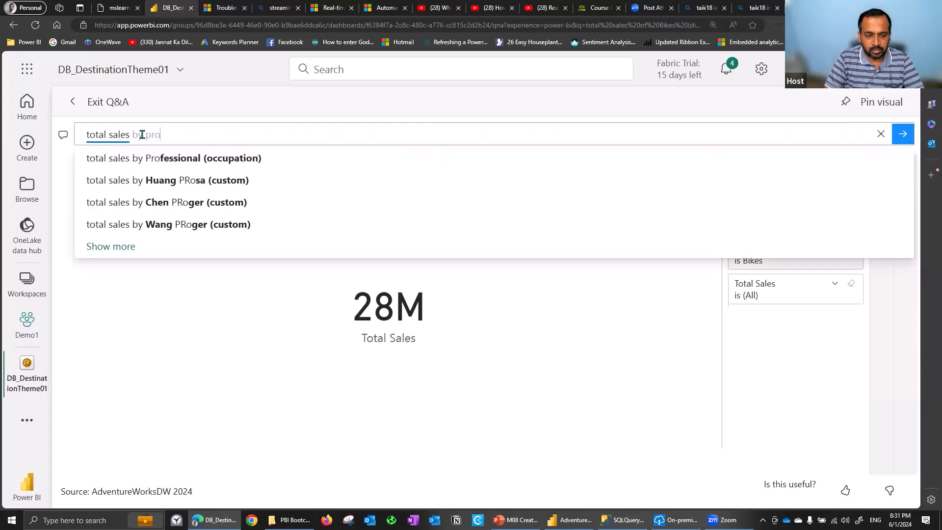
text(duct)
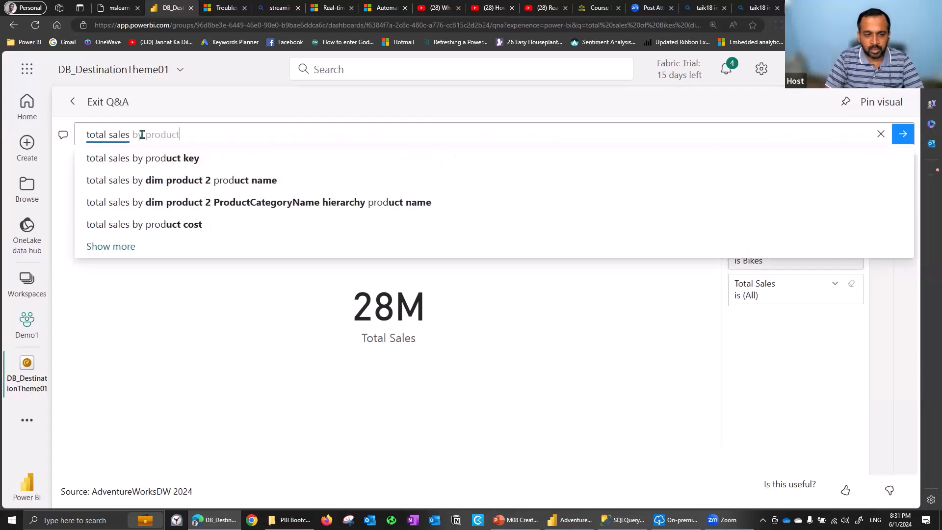
text( sub category)
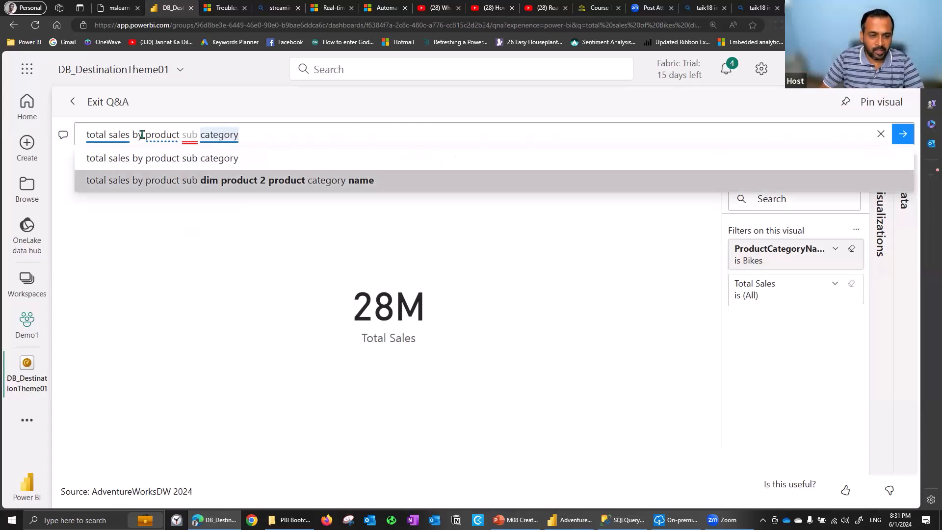
key(Return)
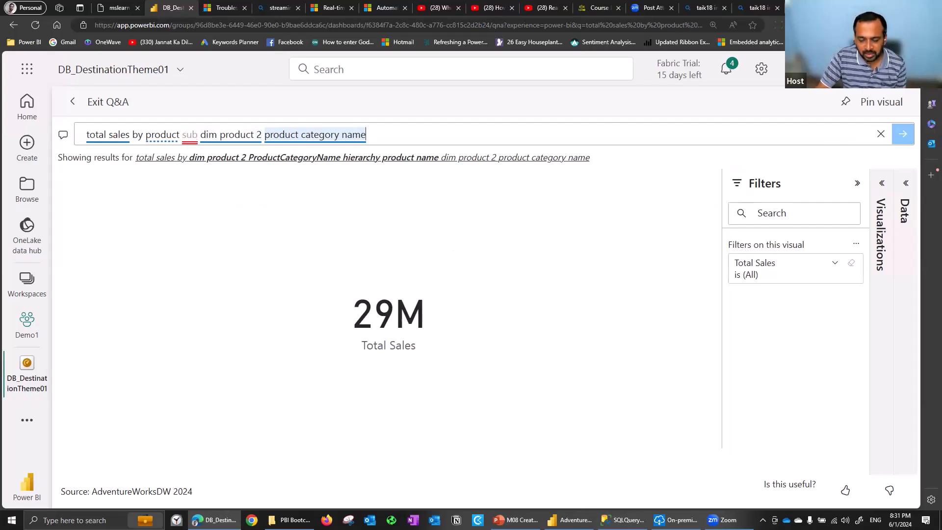
Switch to the AdventureWorksDW 2024 file in Power BI Desktop and examine the DimCustomer table's synonyms in the model view
click(569, 520)
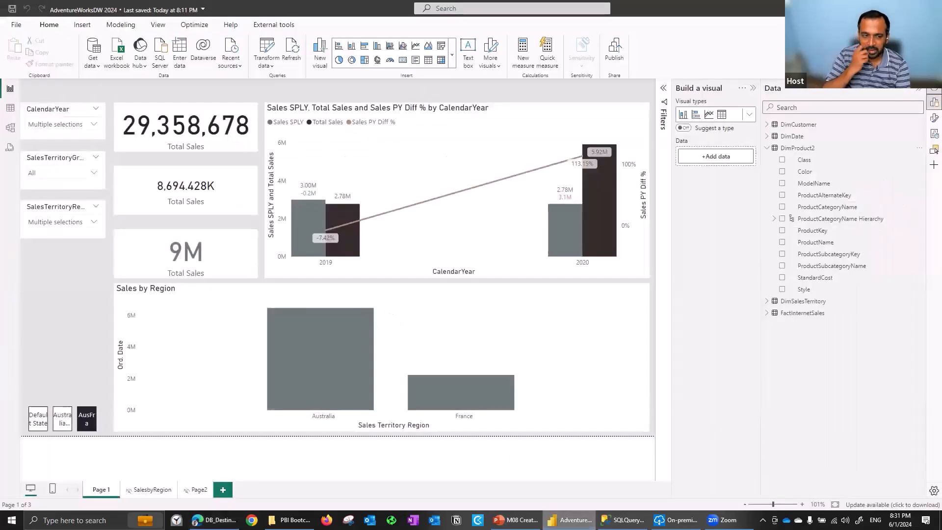
click(9, 128)
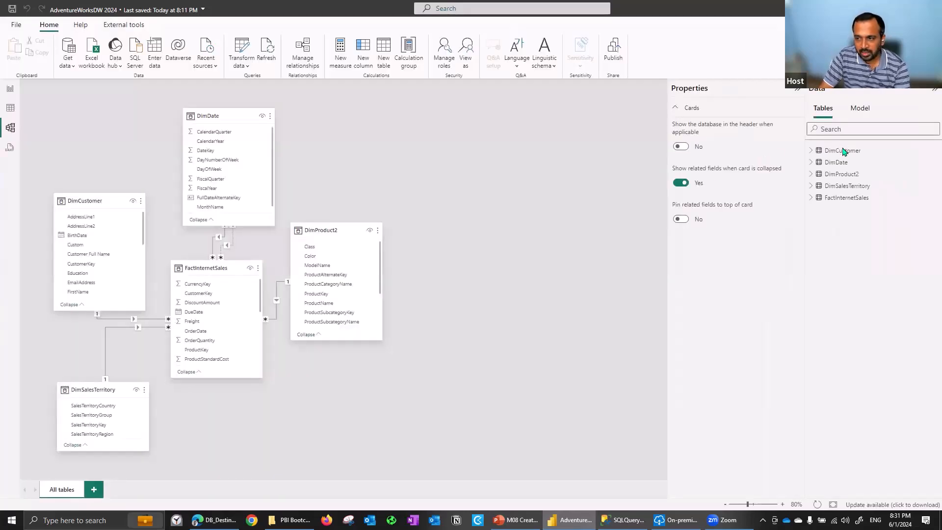
click(843, 154)
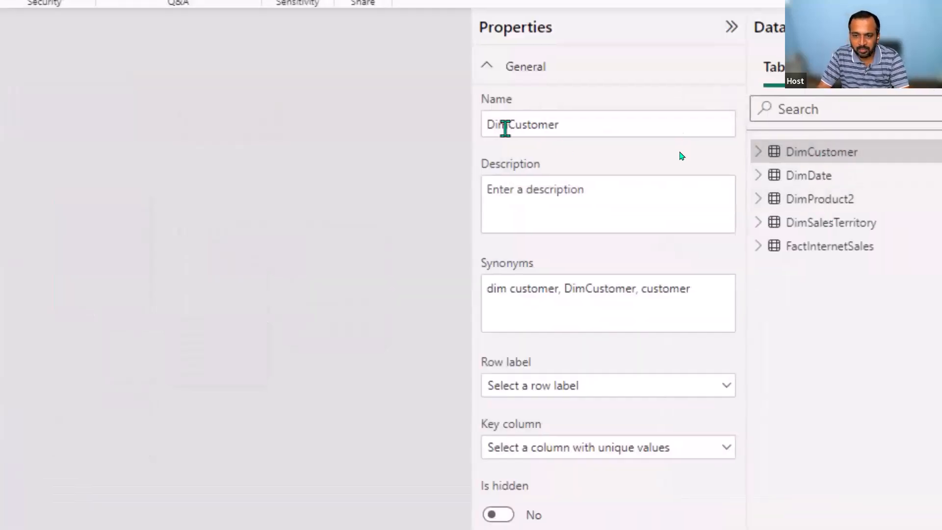
click(516, 191)
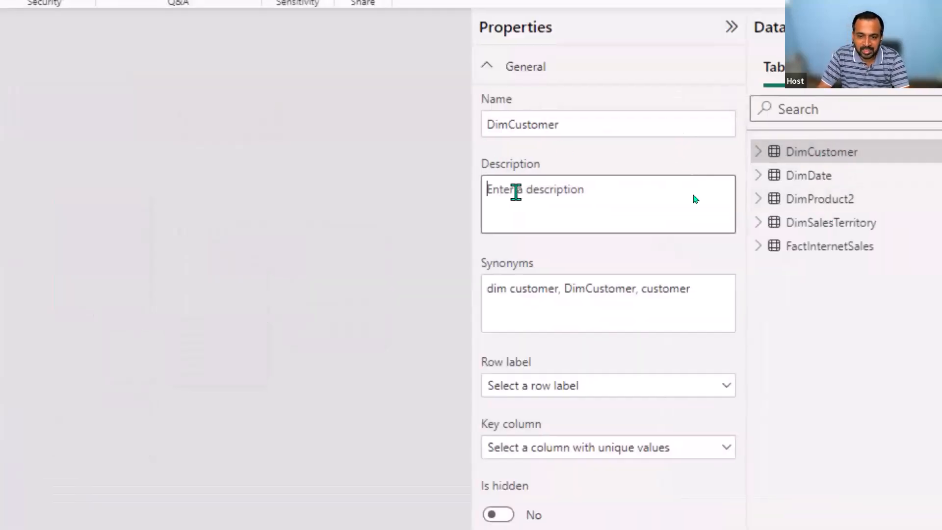
click(536, 298)
click(647, 203)
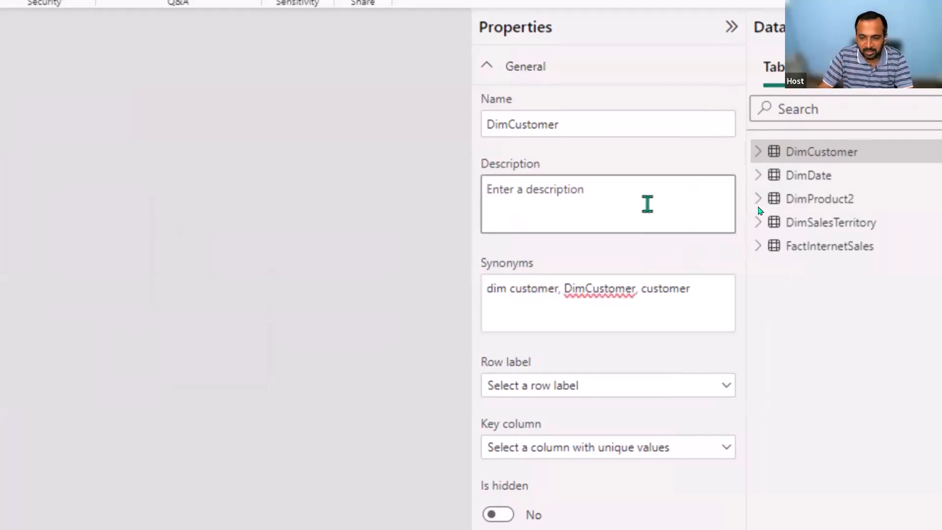
drag(702, 294, 469, 302)
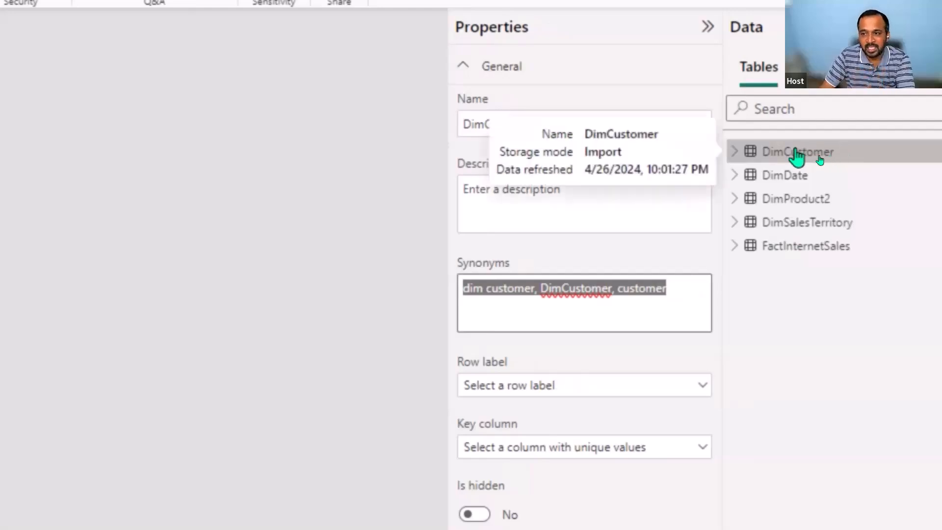
Set the DimProduct2 table's synonyms to "dim product, DimProduct, product"
click(793, 206)
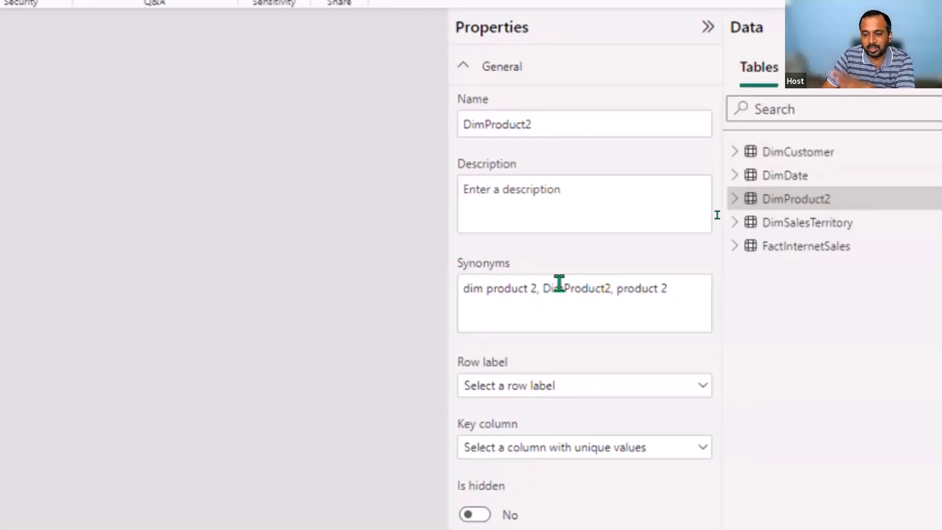
click(530, 288)
key(BackSpace)
key(BackSpace)
key(ctrl+Right)
key(BackSpace)
key(End)
key(BackSpace)
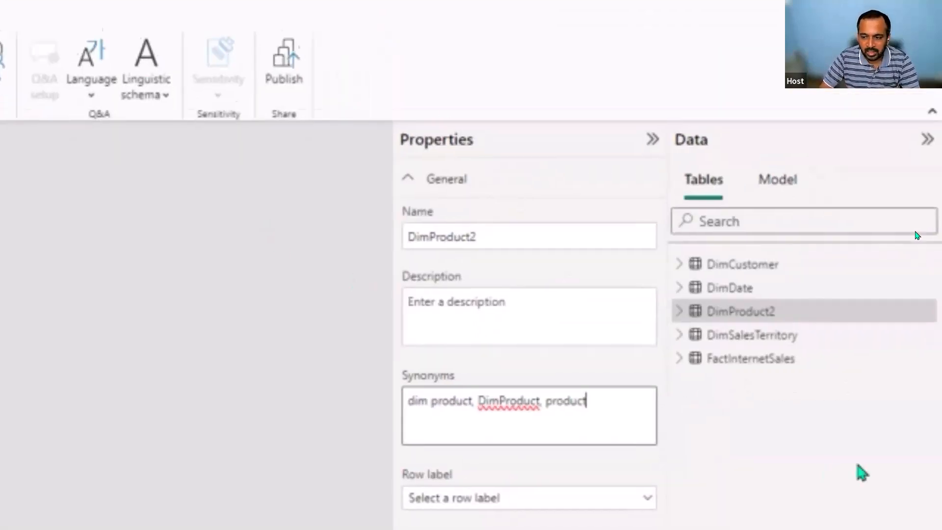
Examine the properties of the ProductSubcategoryName column in DimProduct2 and switch back to the dashboard's Q&A page in the browser
click(679, 312)
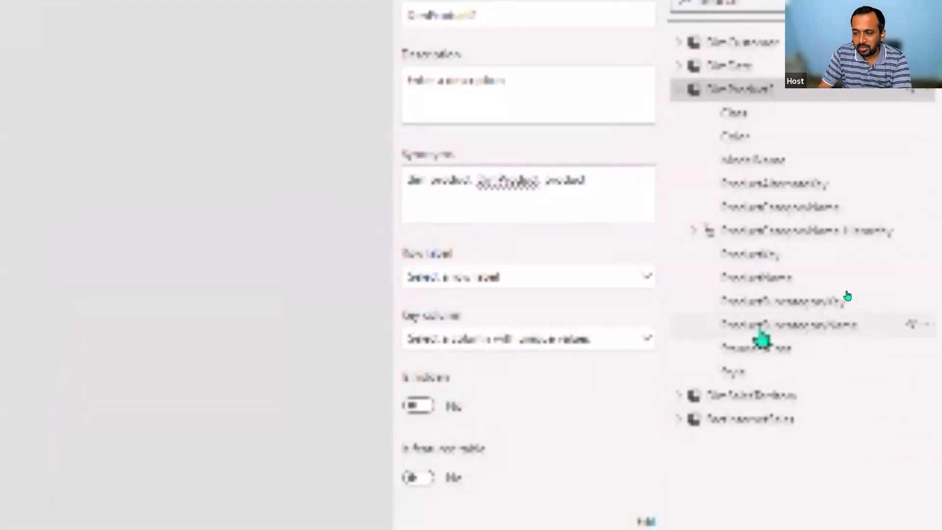
click(760, 327)
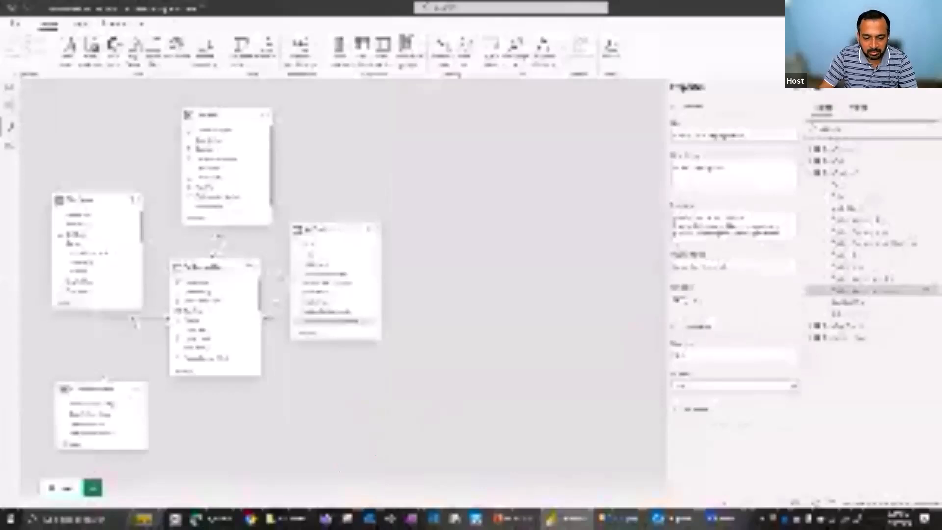
click(211, 519)
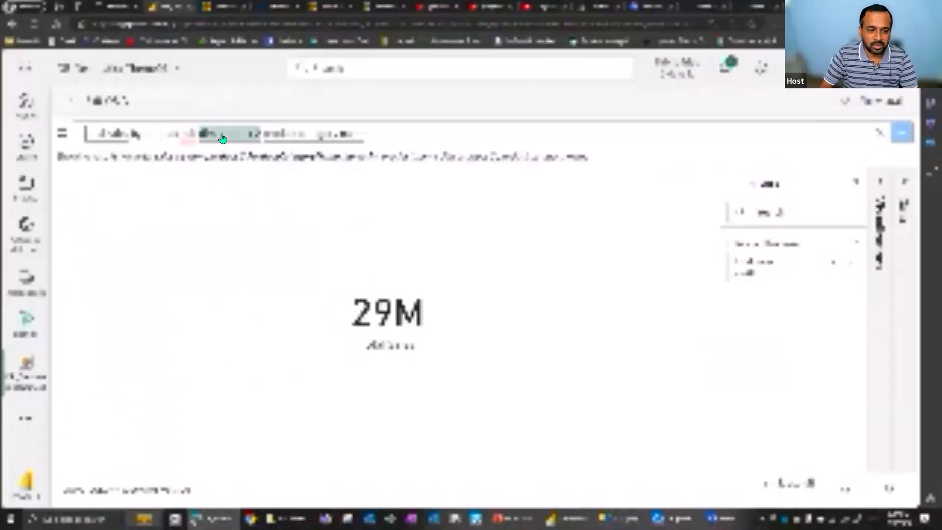
Clear the Q&A question, switch to Power BI Desktop, and examine the FactInternetSales fields and ProductSubcategoryName's "subcategory" synonym
triple_click(222, 137)
key(BackSpace)
key(alt+Tab)
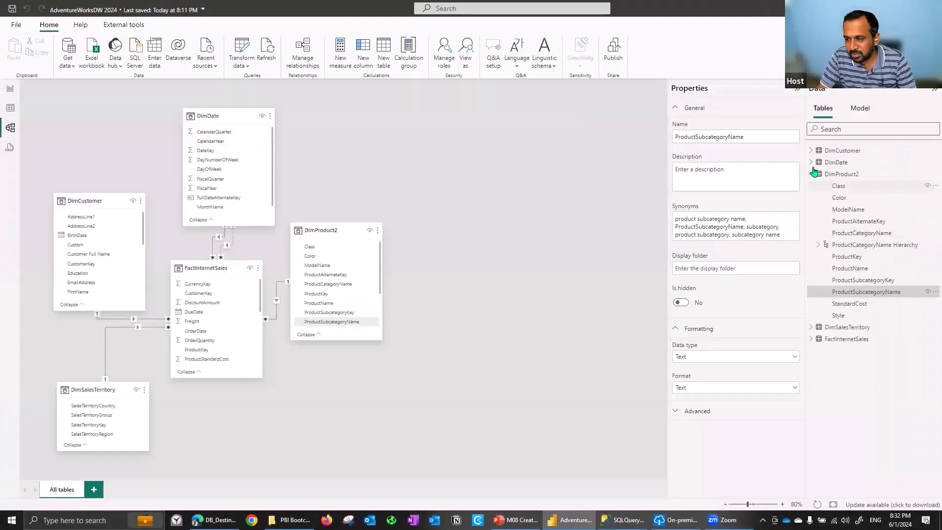
click(812, 339)
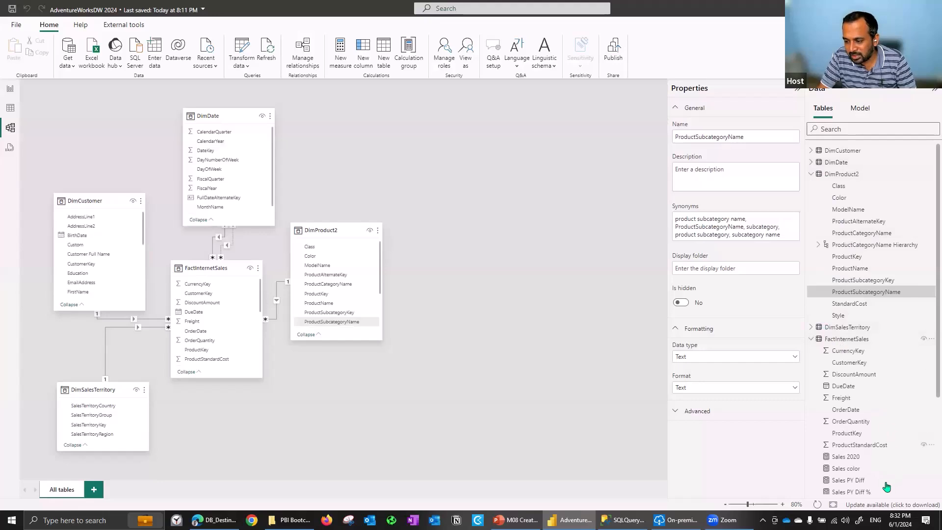
scroll(928, 404, down, 3)
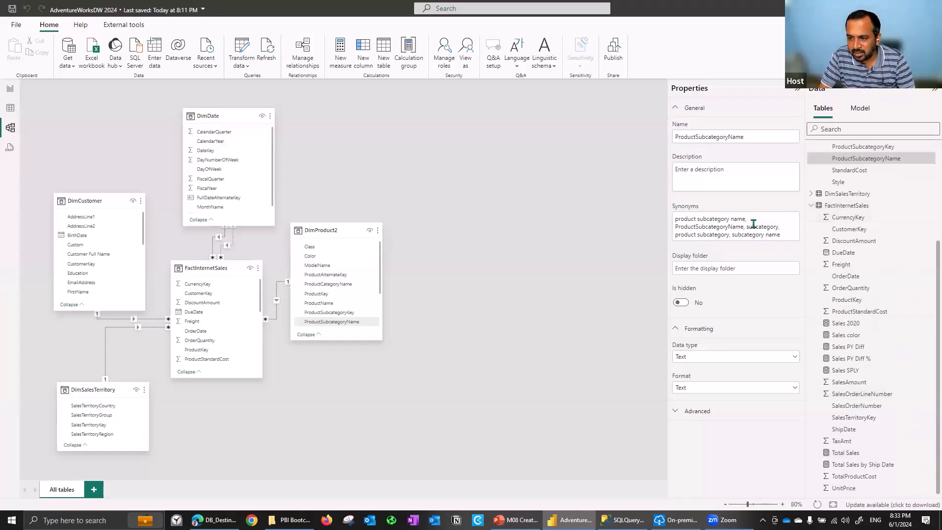
double_click(783, 229)
Switch back to the dashboard's Q&A page in the browser and ask "total sales by subcategory"
key(alt+Tab)
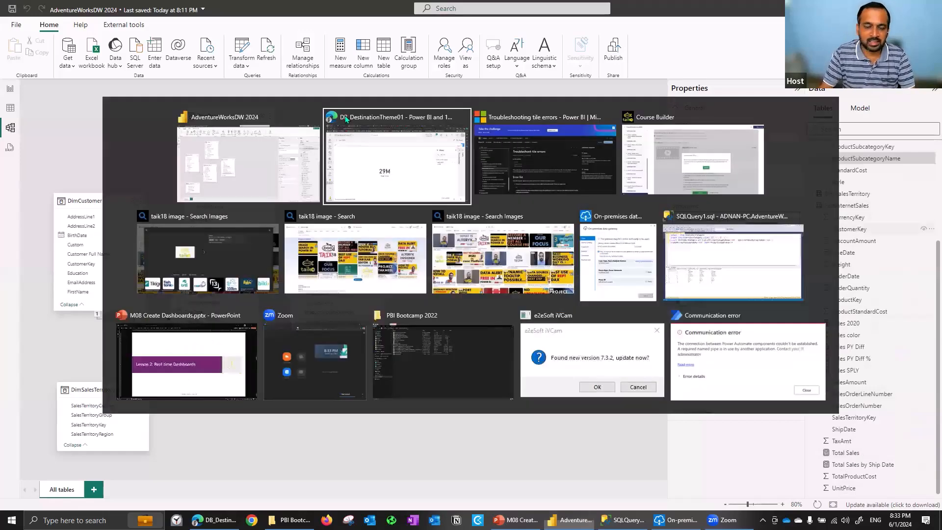
text(total)
key(alt+Tab)
key(alt+Tab)
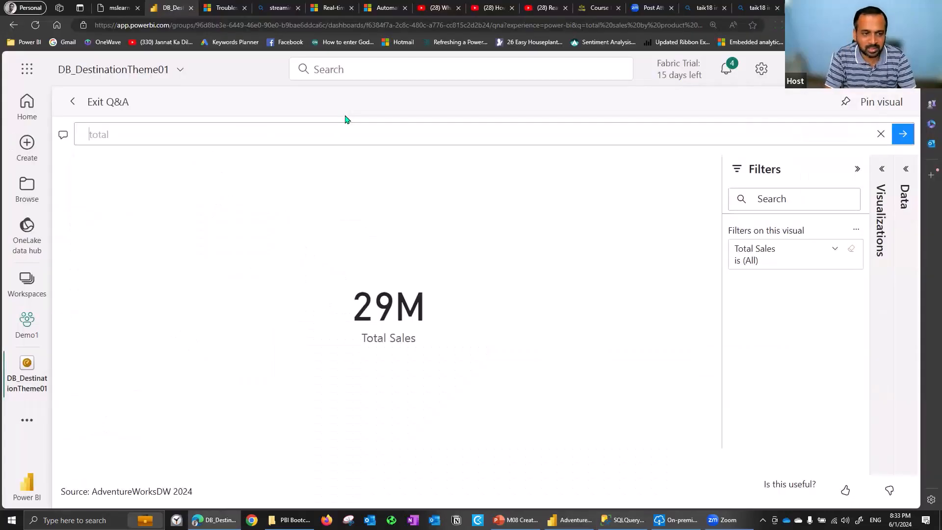
text(total sales by)
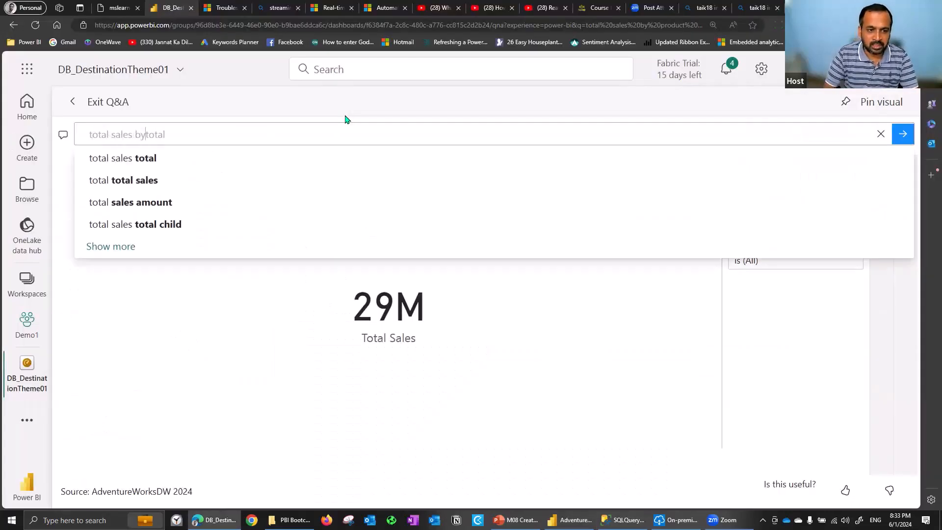
key(Delete)
key(Delete)
key(Delete)
key(Delete)
key(Delete)
text(subcategory)
key(Return)
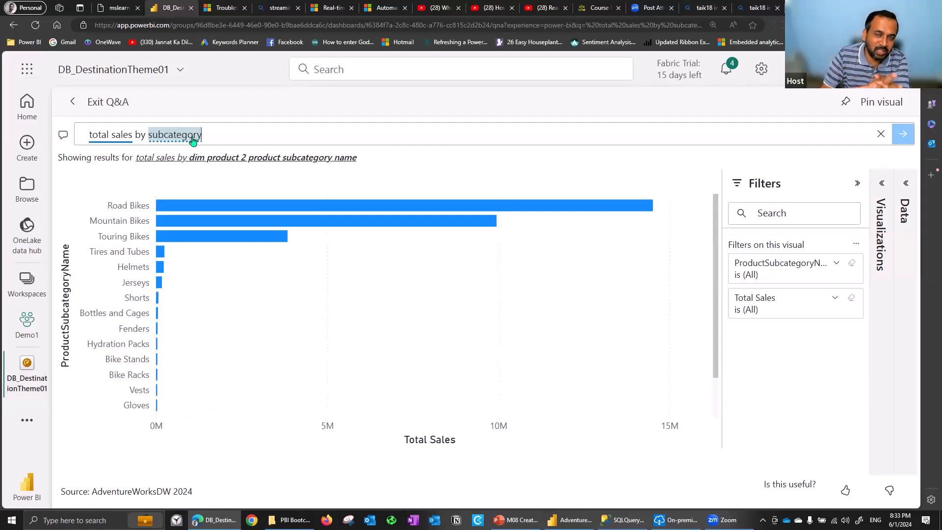
Review the Q&A suggestions for the "total sales" and "subcategory" terms, and switch back to Power BI Desktop
click(116, 140)
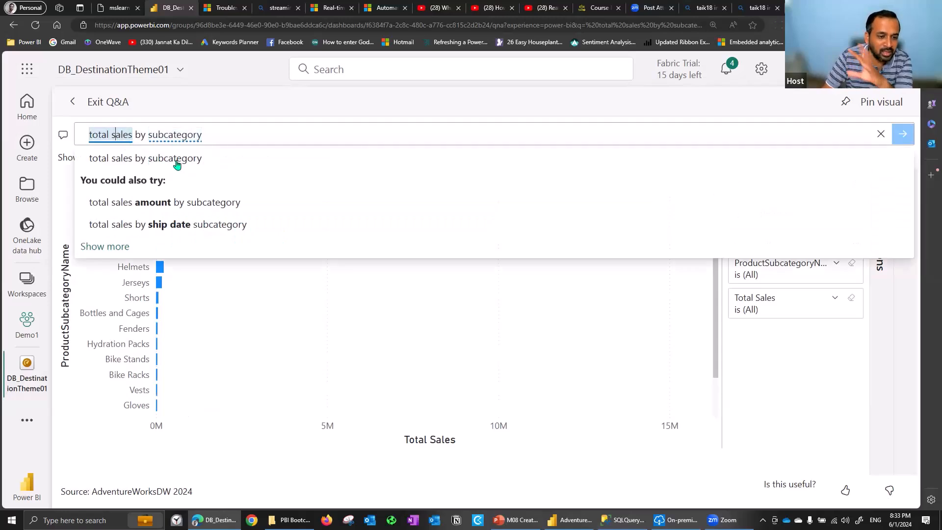
click(223, 135)
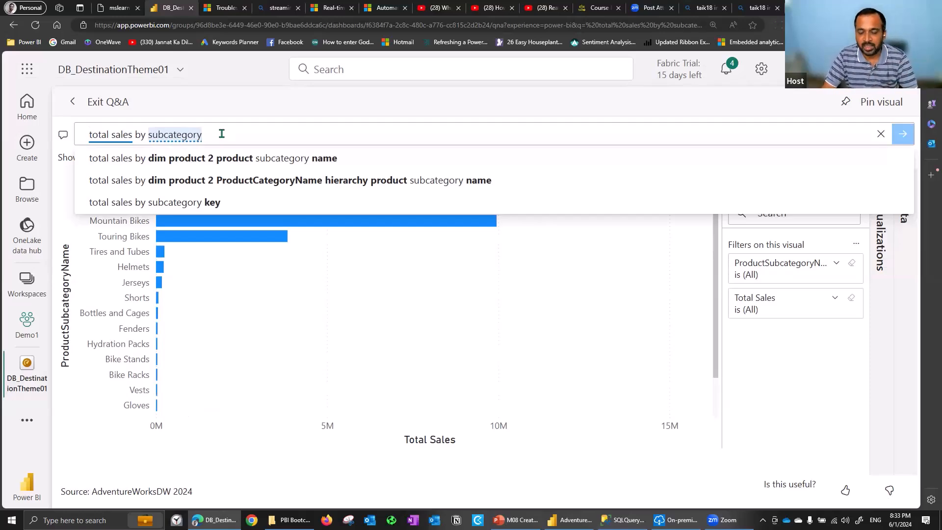
key(alt+Tab)
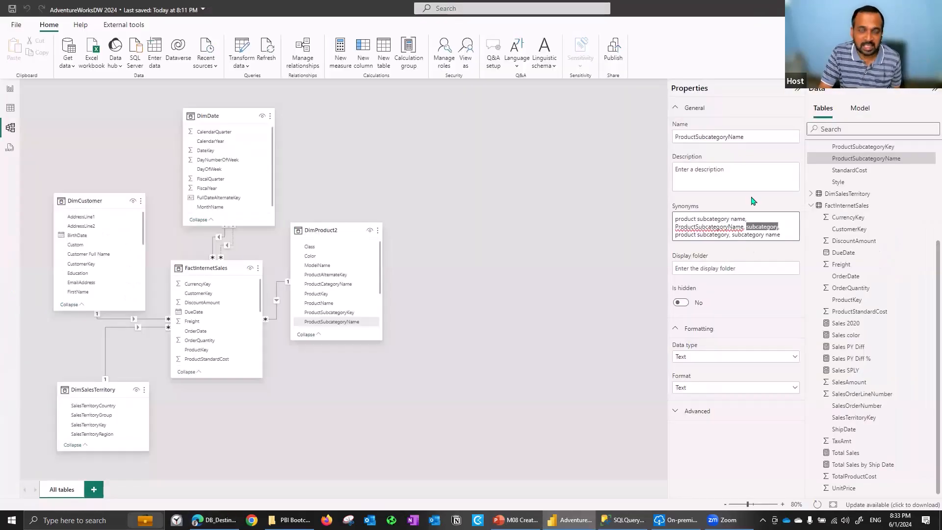
Open the Power BI Desktop options and examine the current file's Data Load settings, including those for Q&A
click(19, 29)
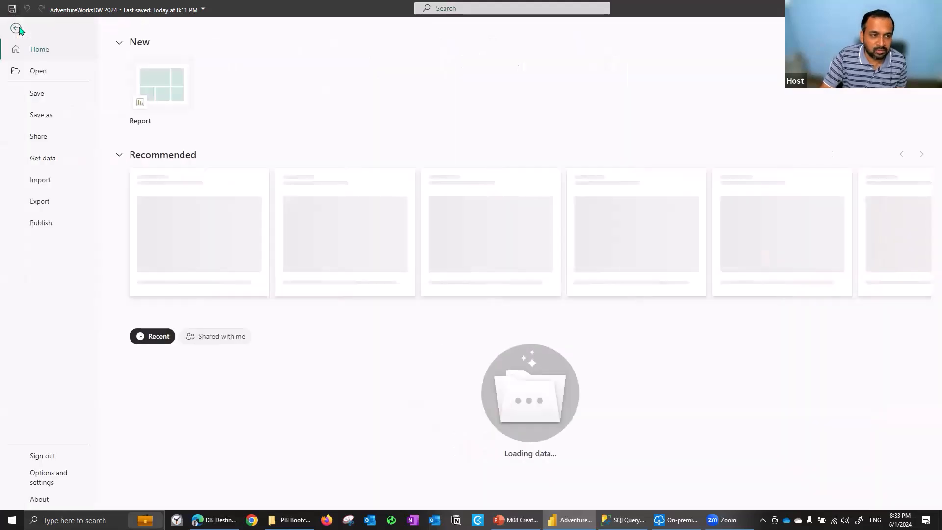
click(51, 480)
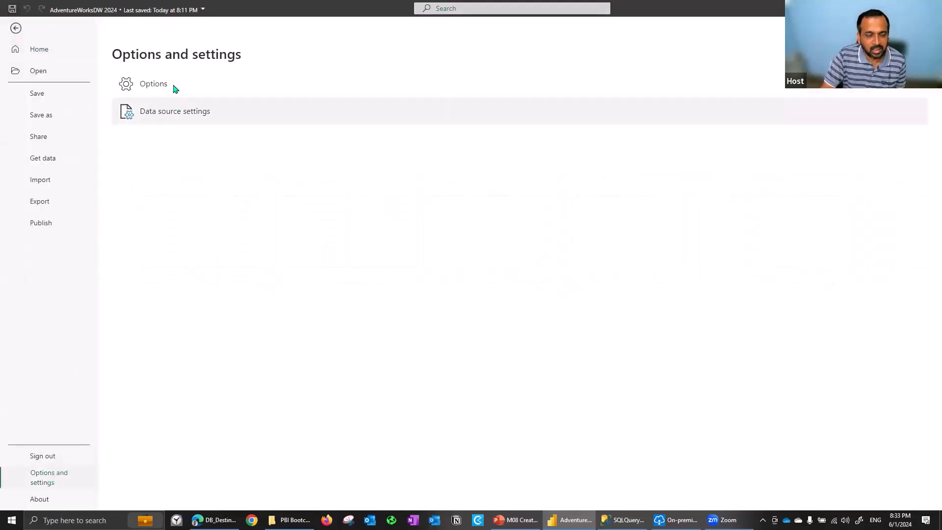
click(153, 84)
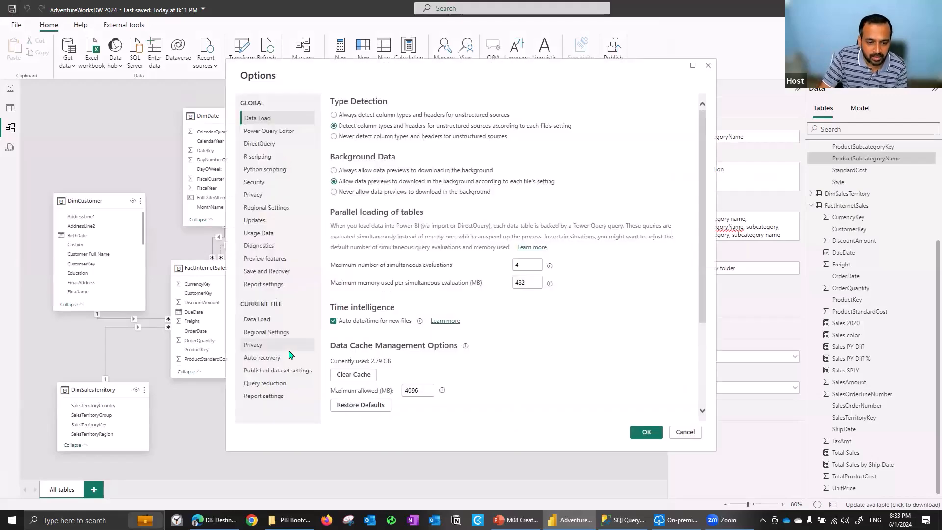
click(264, 320)
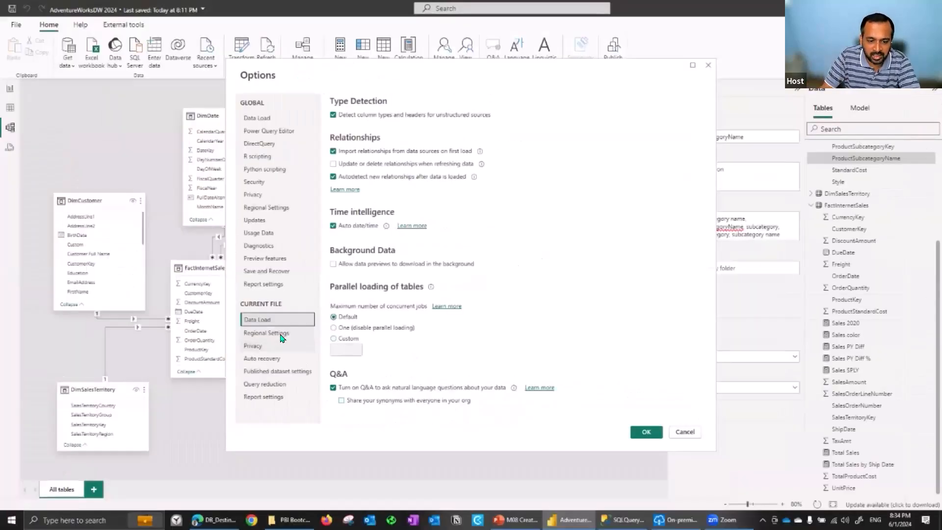
Look through the current file's other option categories down to Report settings and return to its Data Load settings
click(278, 333)
click(278, 346)
click(277, 370)
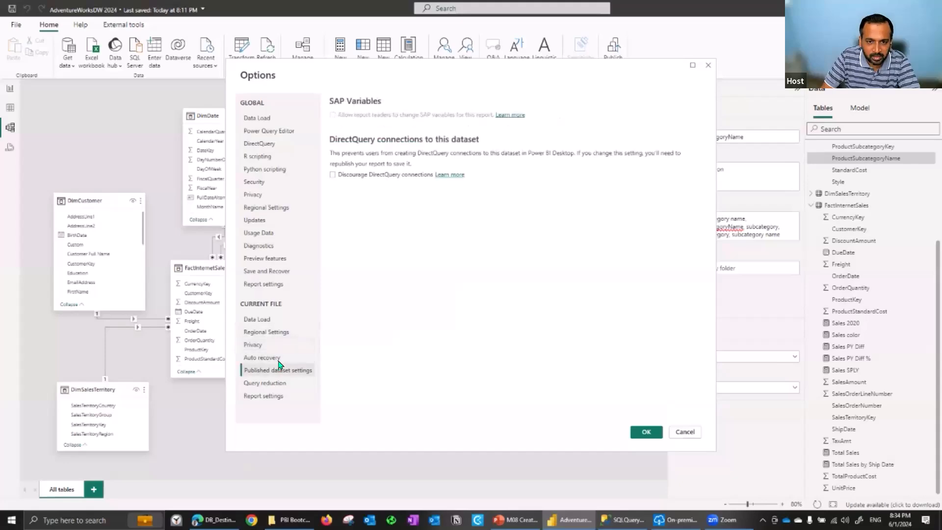
click(279, 383)
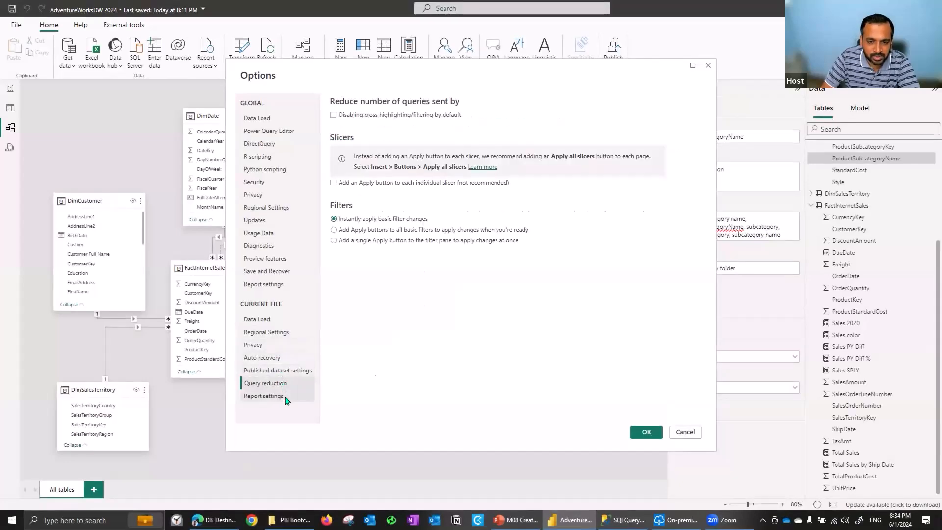
click(285, 398)
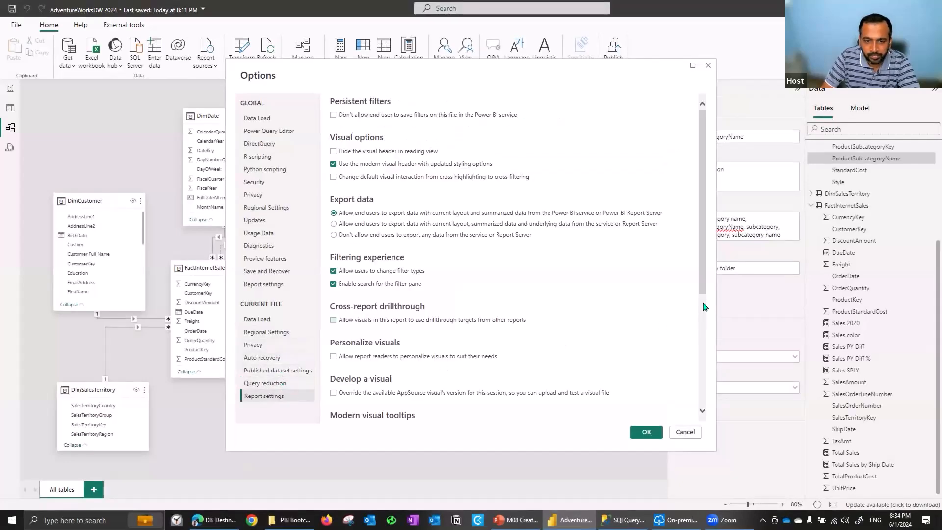
scroll(705, 307, down, 3)
scroll(705, 307, down, 5)
drag(703, 306, 698, 176)
click(272, 321)
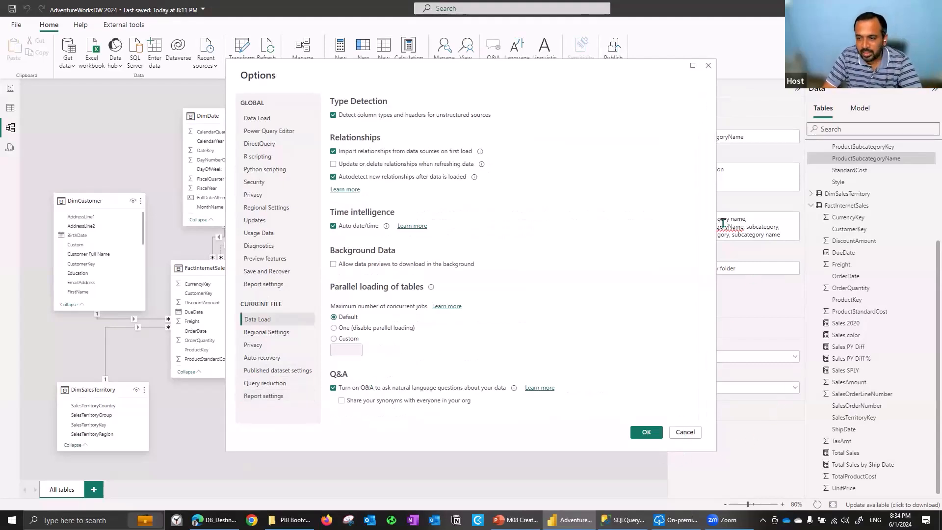
Recheck the DimProduct2 table's synonyms, save the AdventureWorksDW 2024 file and publish it to Power BI
scroll(927, 236, up, 3)
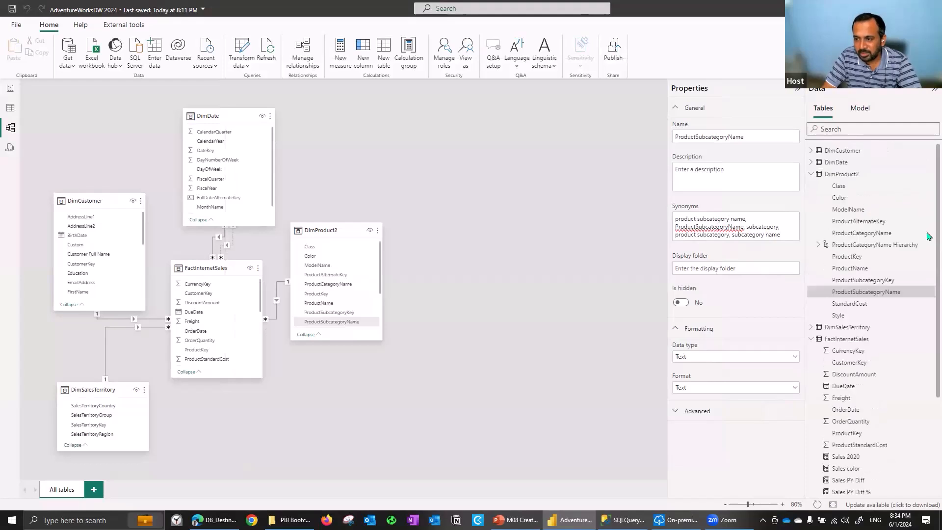
click(858, 175)
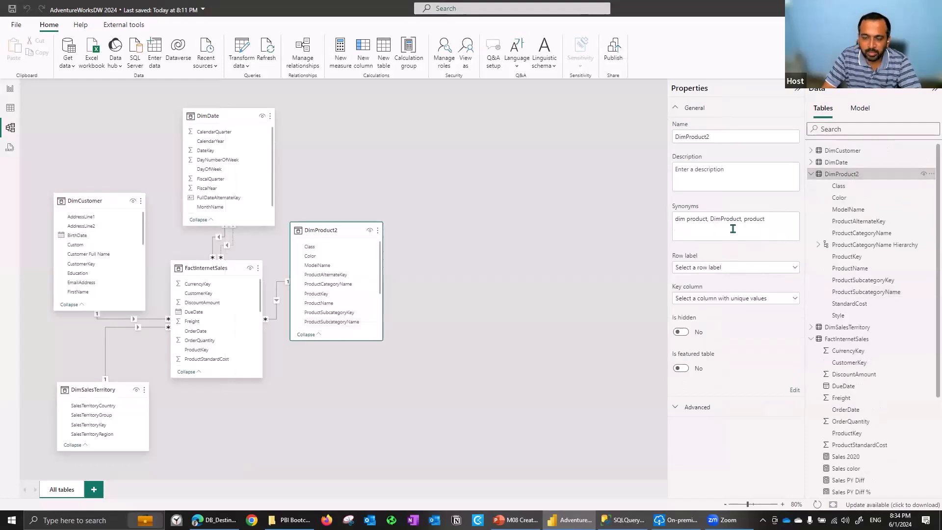
click(614, 49)
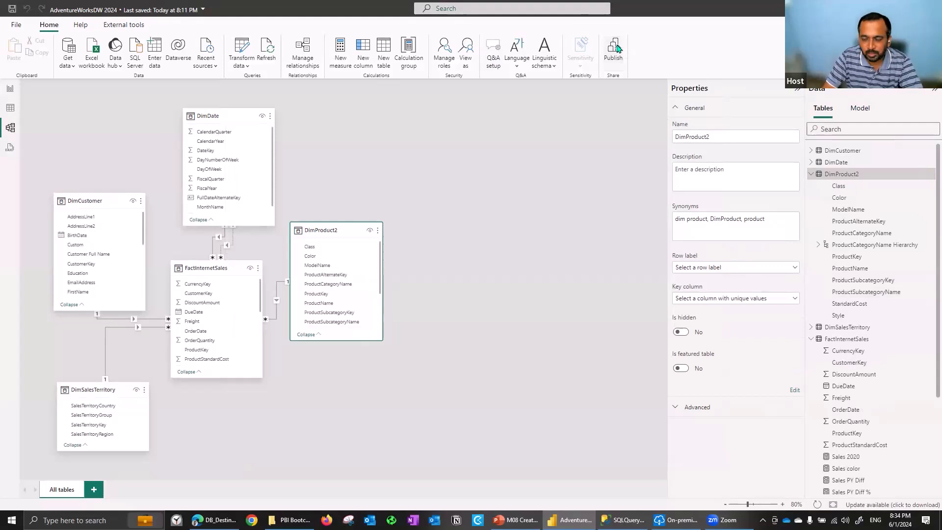
click(509, 278)
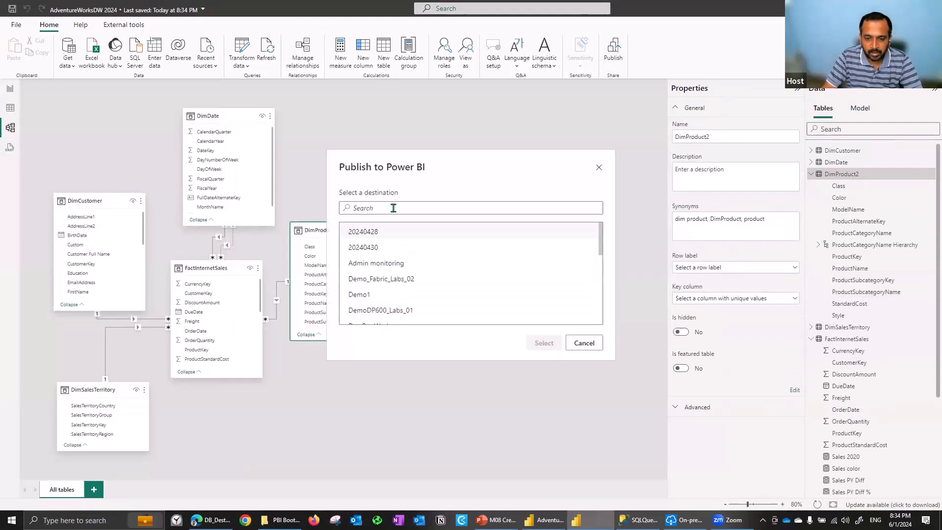
click(543, 343)
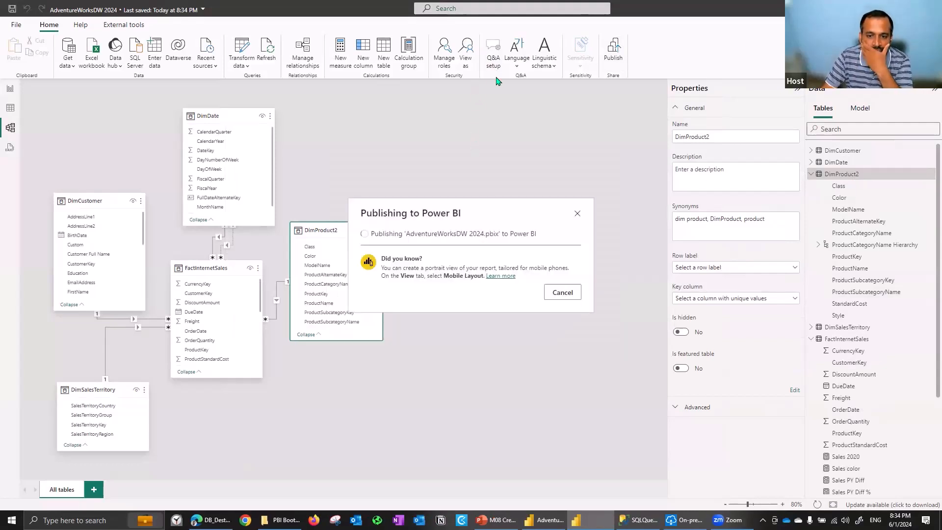
click(503, 331)
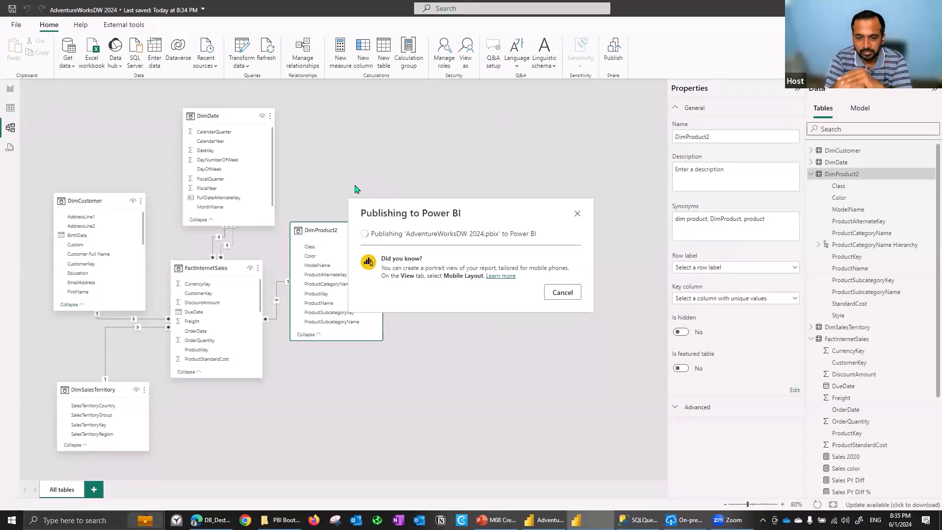
click(563, 321)
Check the report and table views, return to the model view and open the Synonyms page of Q&A setup
click(9, 92)
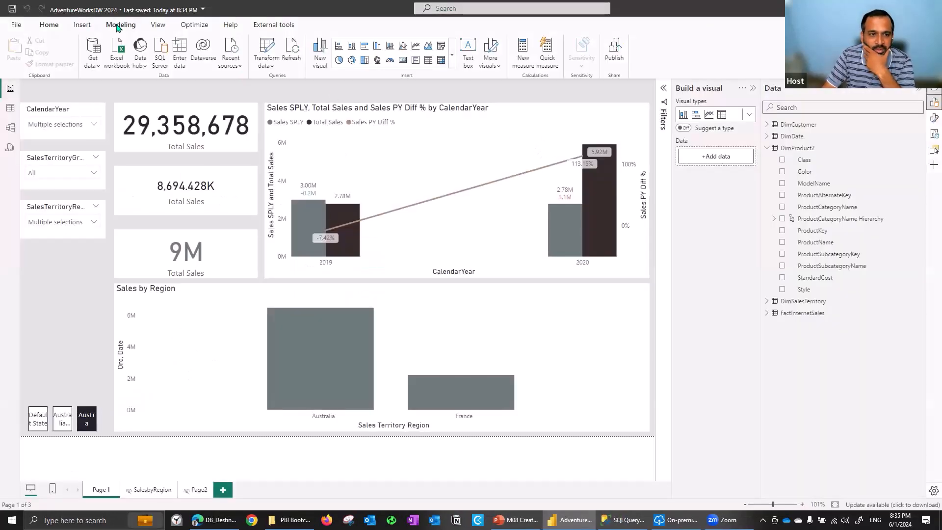
click(118, 26)
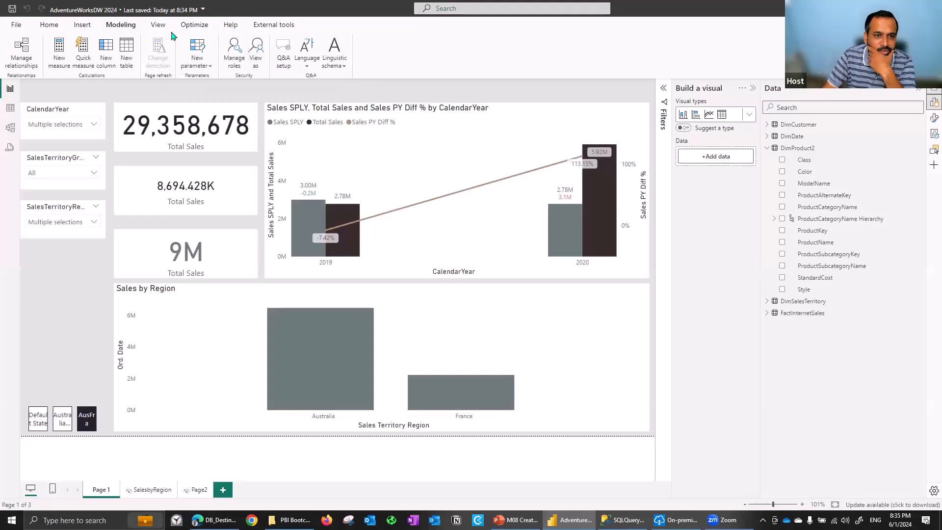
click(10, 108)
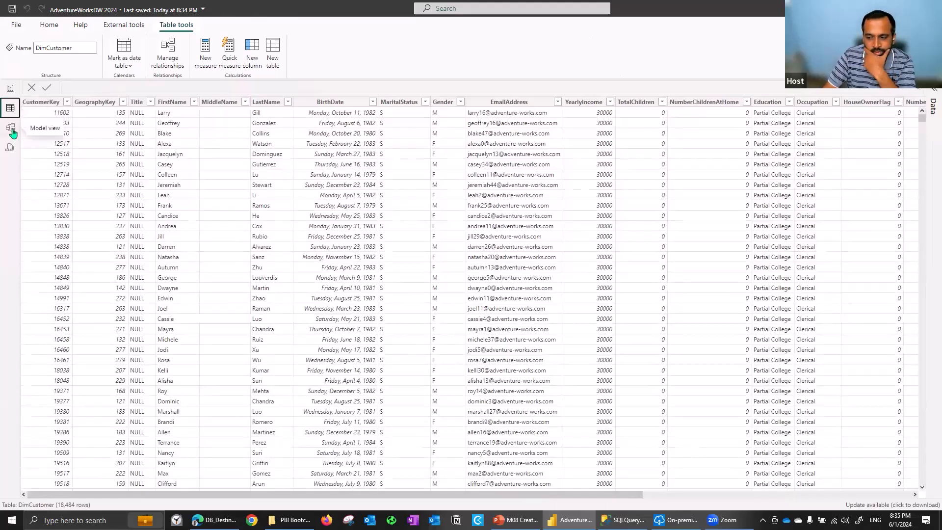
click(12, 130)
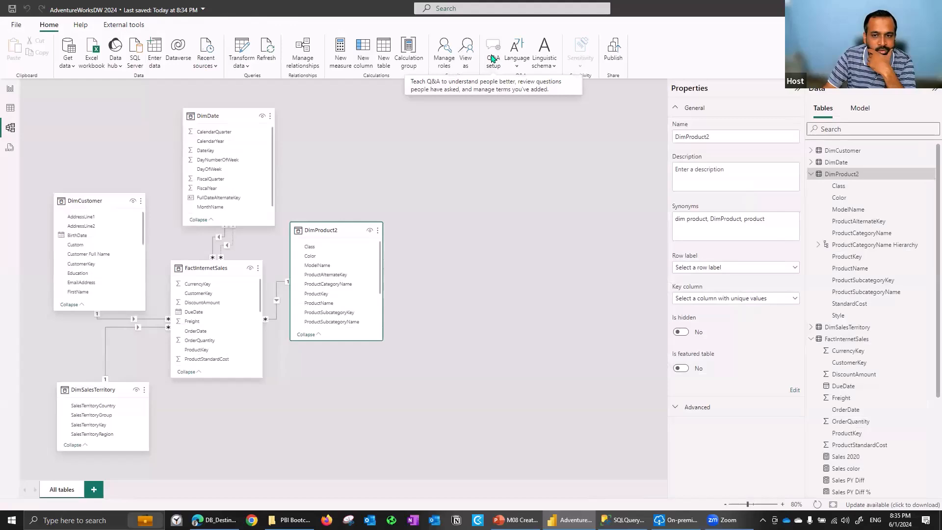
click(493, 55)
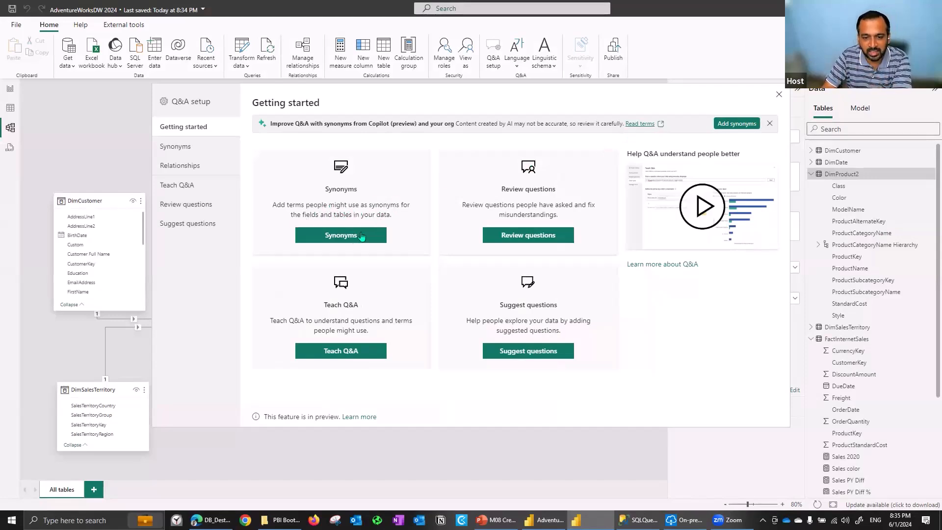
click(345, 240)
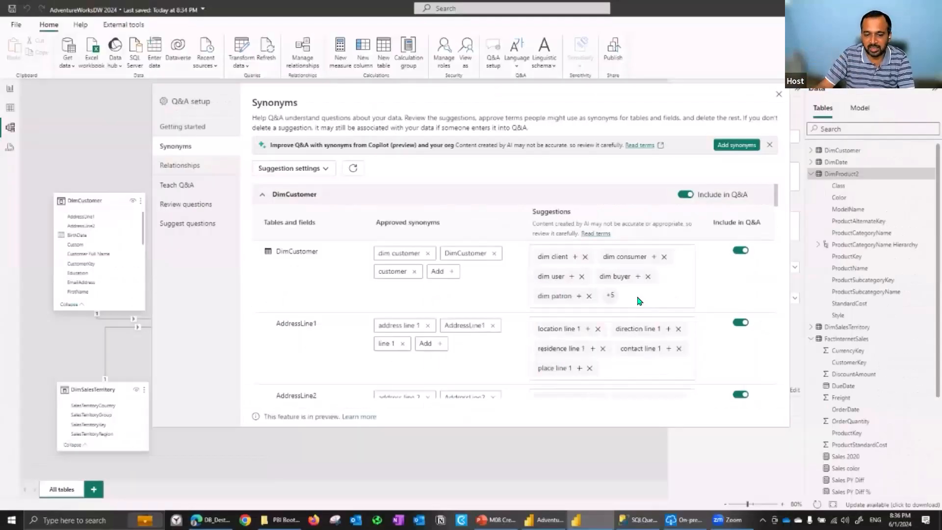
Examine the approved and suggested synonyms of DimCustomer and DimProduct2, down to the ProductSubcategoryName field
drag(776, 195, 783, 367)
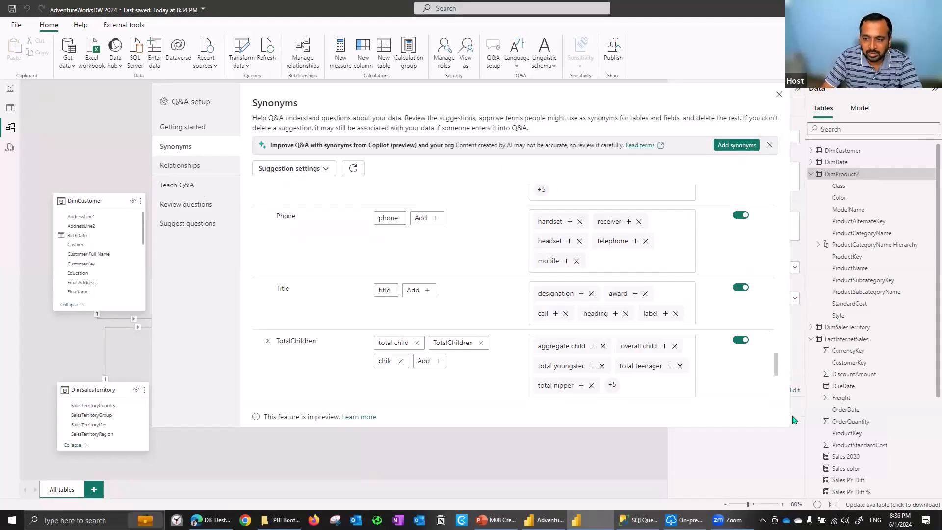
drag(776, 370, 778, 404)
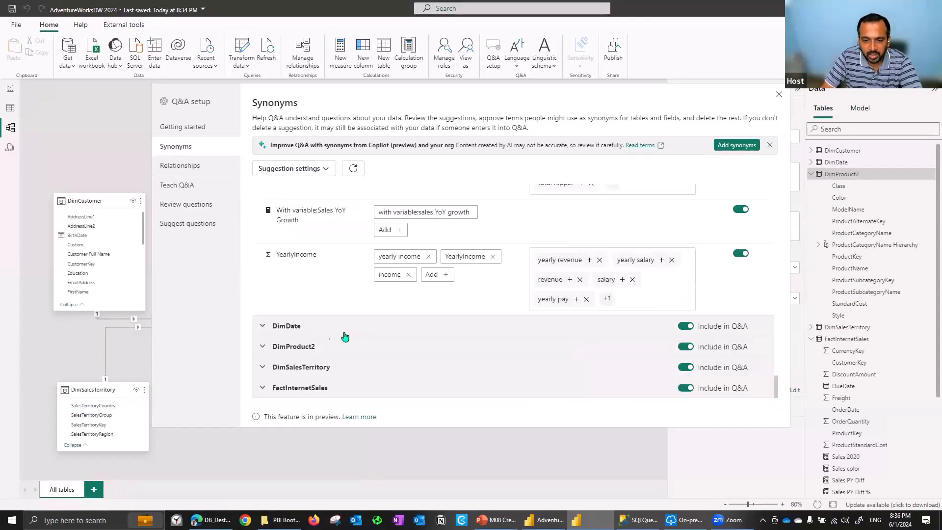
click(297, 349)
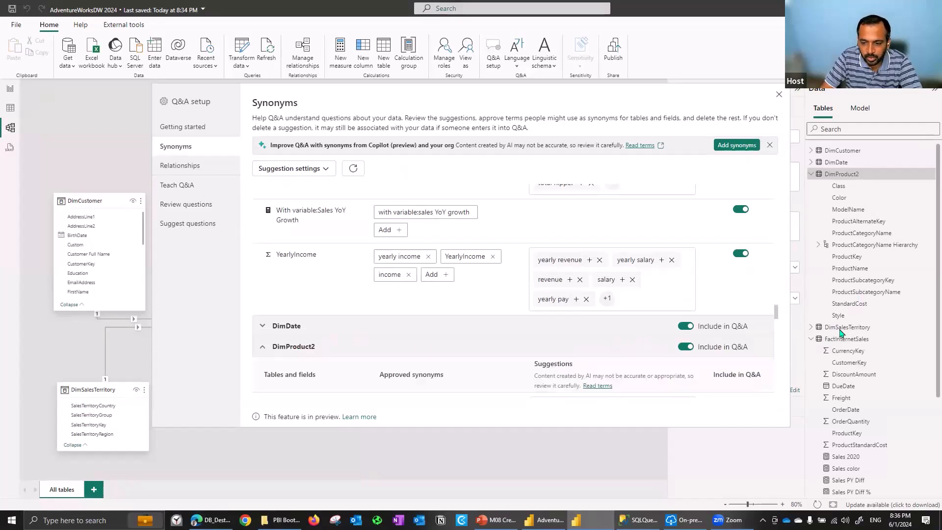
drag(776, 319, 776, 329)
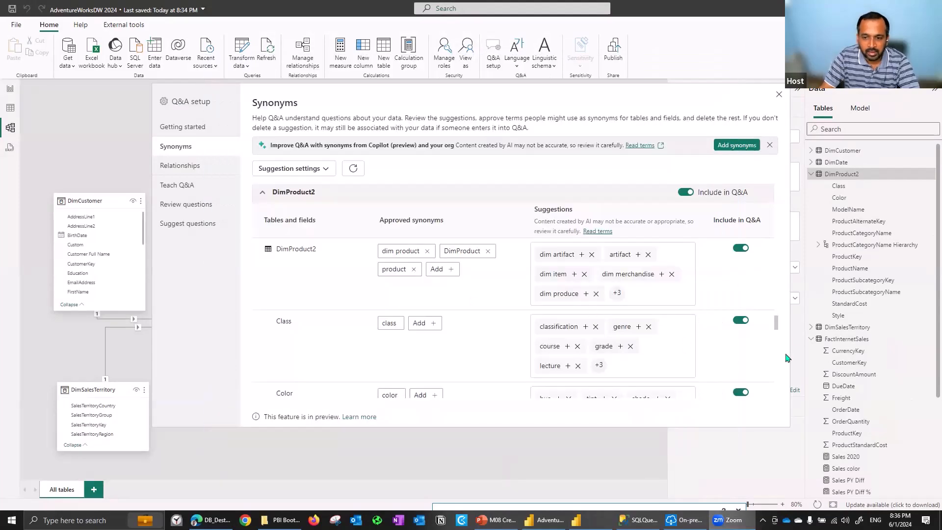
drag(778, 329, 777, 380)
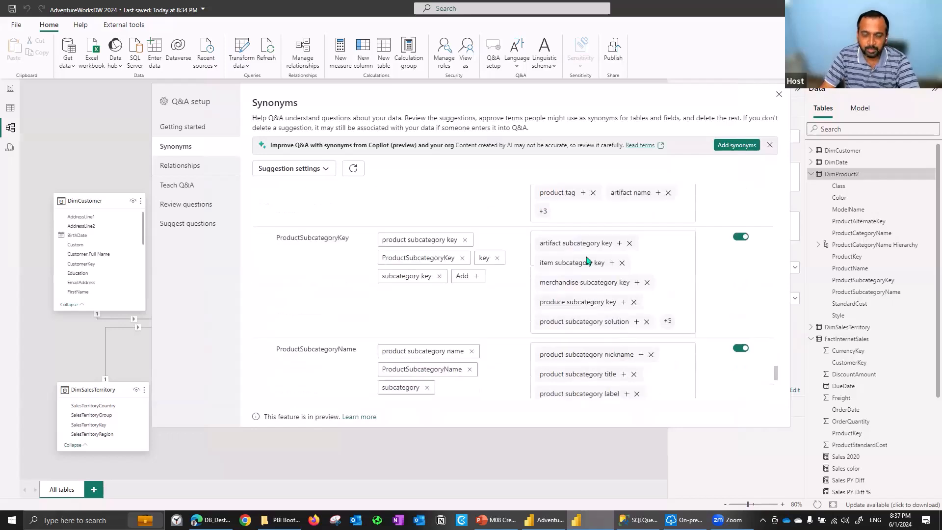
Open the linguistic relationships page of Q&A setup and look through its whole list of relationships
scroll(587, 260, up, 1)
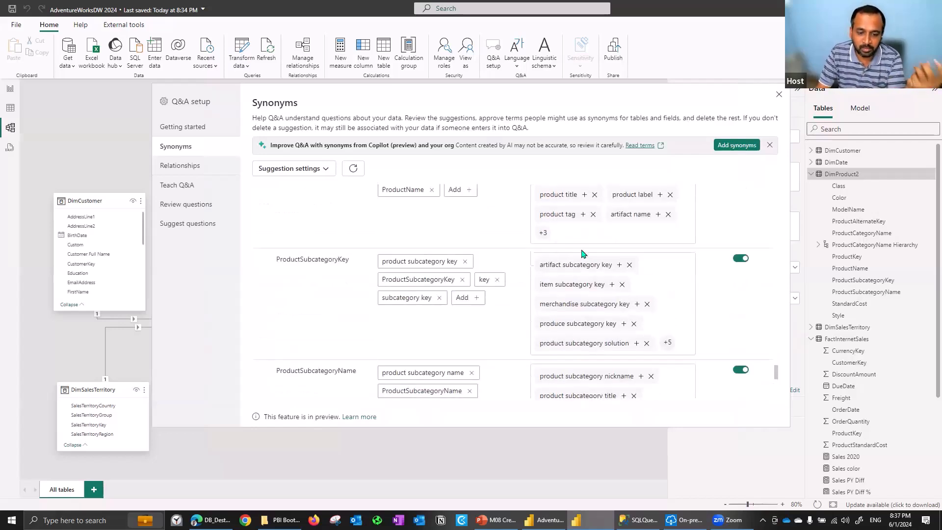
click(184, 166)
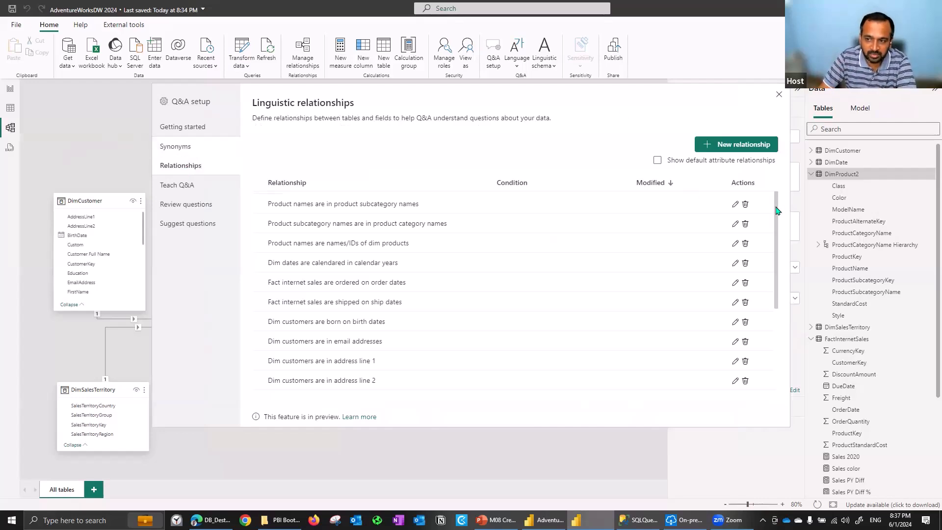
scroll(768, 277, down, 3)
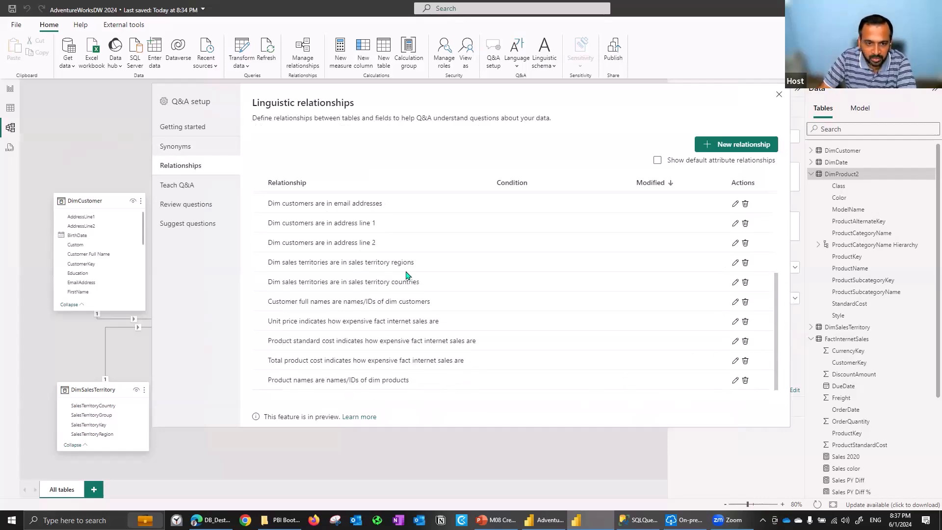
scroll(316, 199, up, 3)
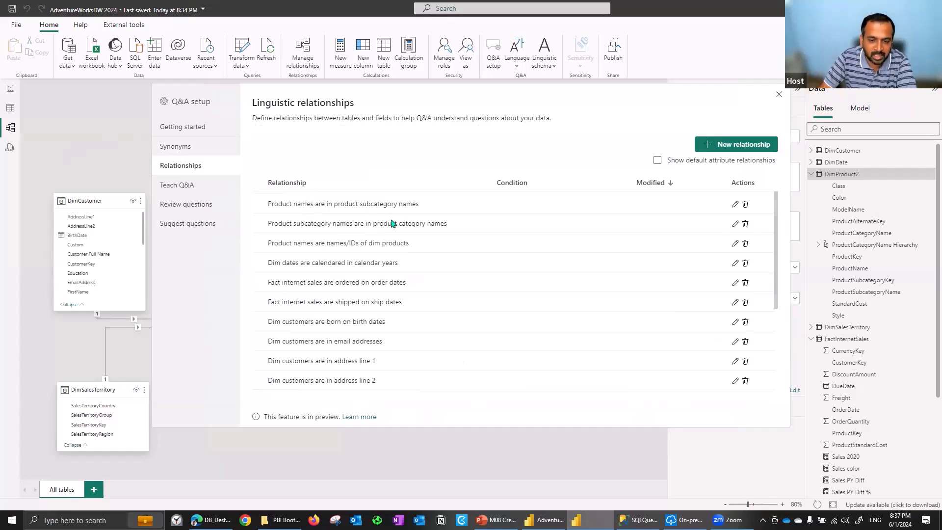
Inspect the relationship type options and table of "Product names are in product subcategory names", cancel the edit and look over the remaining relationships
click(735, 205)
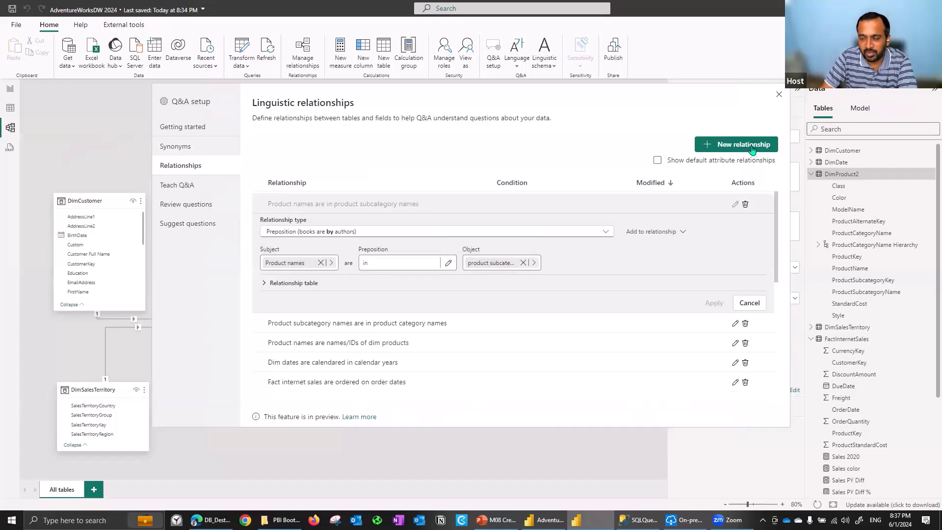
click(292, 284)
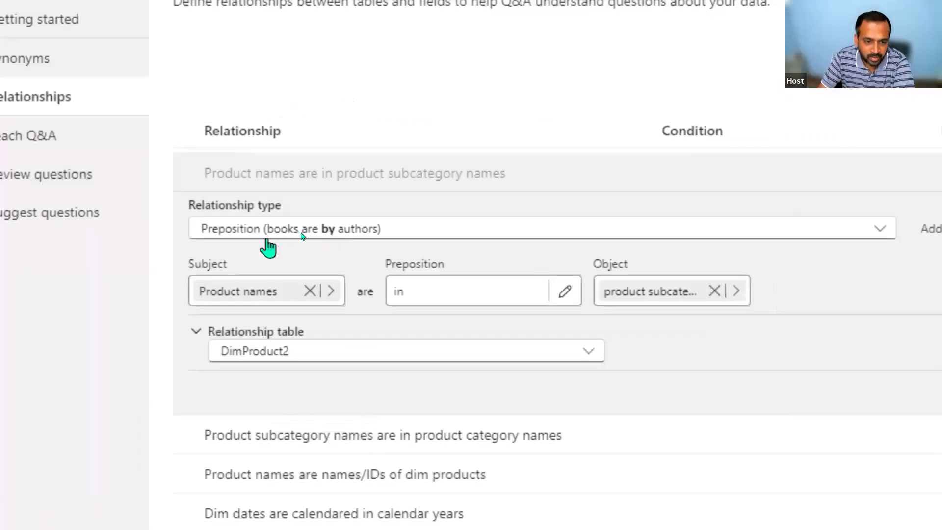
click(301, 232)
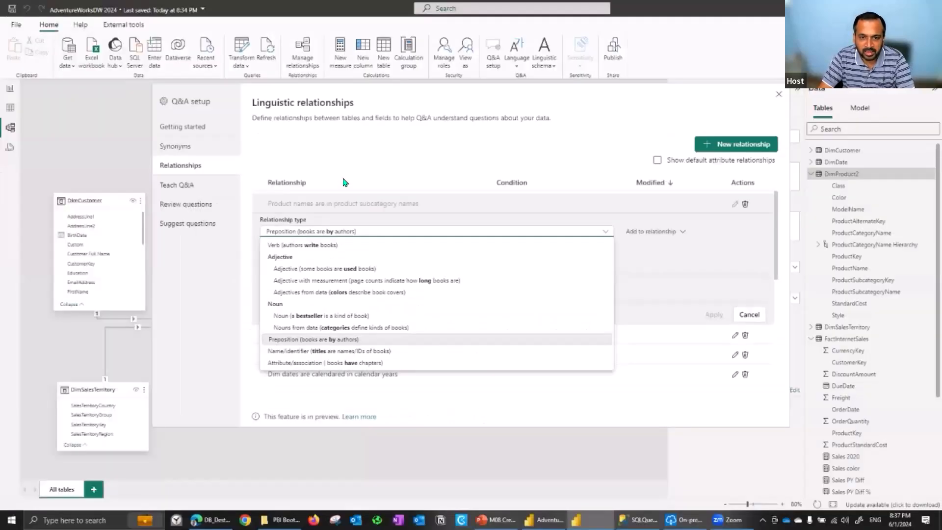
click(343, 105)
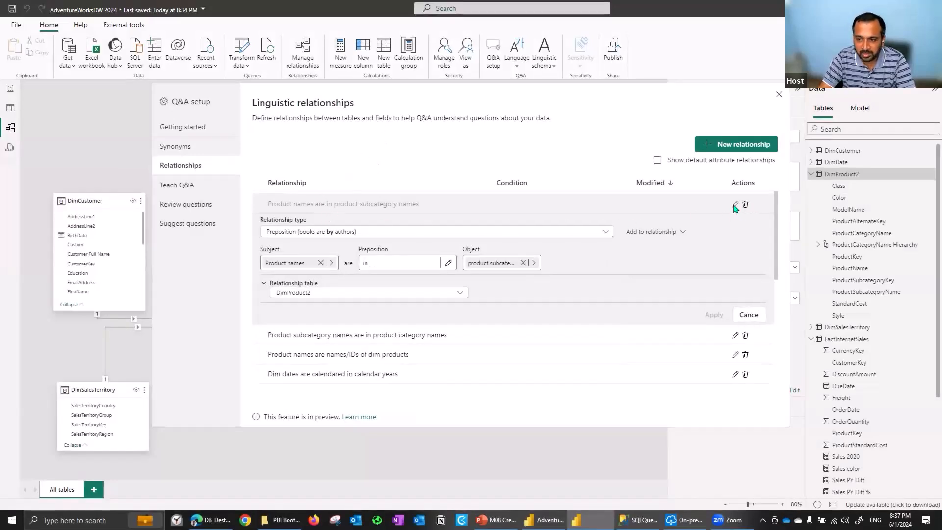
click(750, 315)
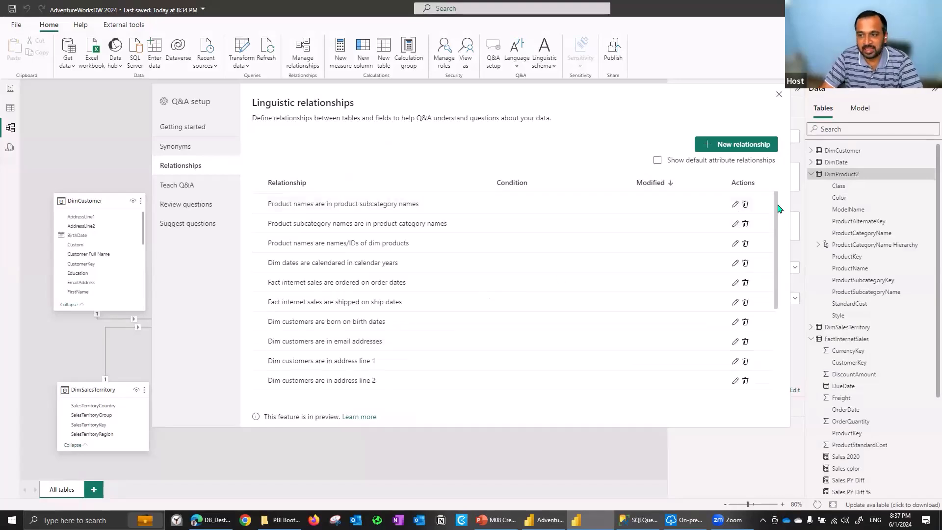
scroll(782, 274, down, 3)
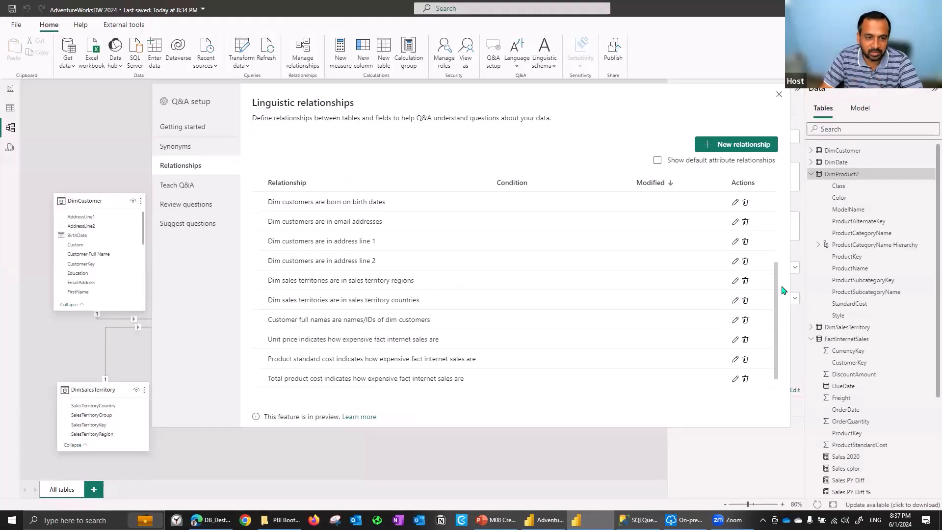
scroll(782, 290, down, 1)
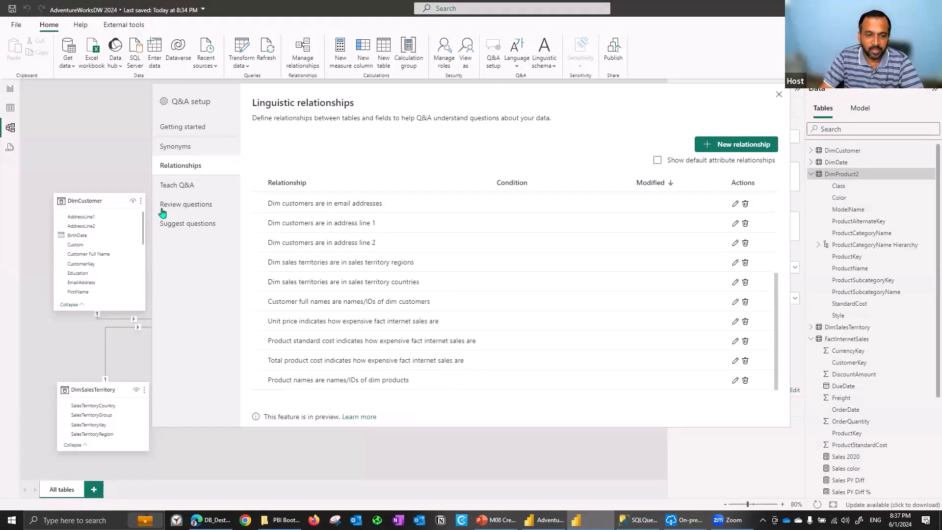
Review the asked questions, open "sales of bikes sub category" for fixing in Teach Q&A and view the Suggest questions page
click(200, 184)
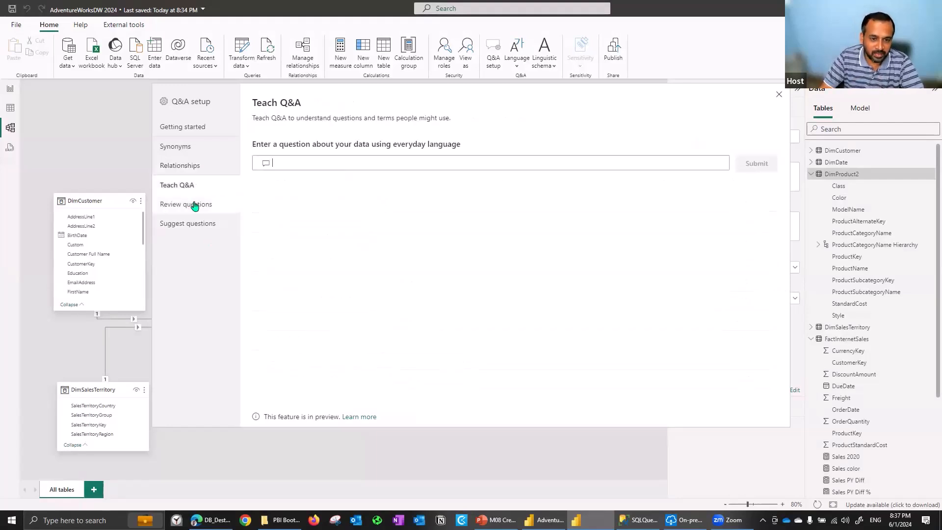
click(195, 206)
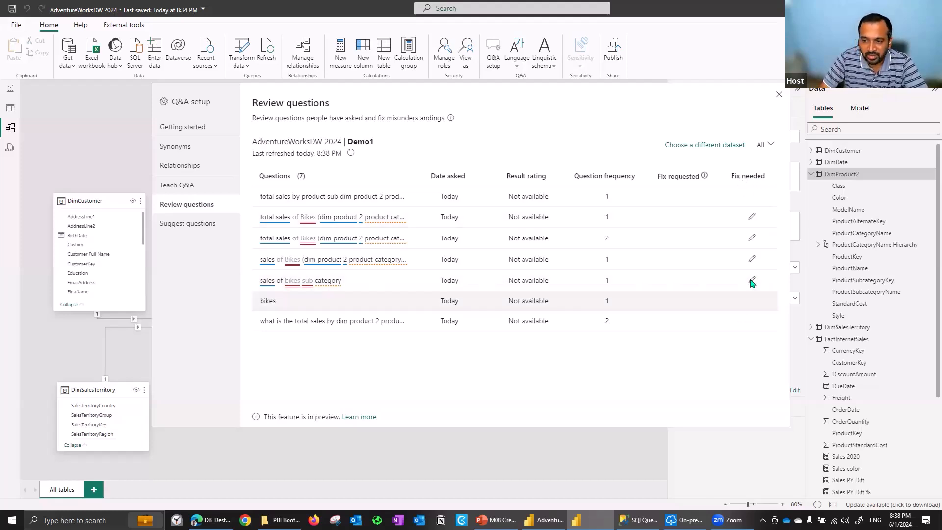
click(752, 281)
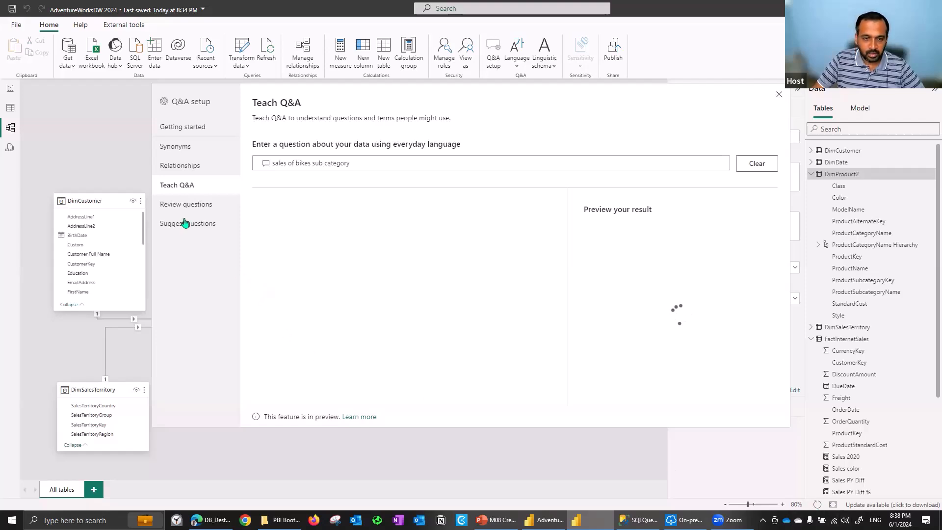
click(190, 220)
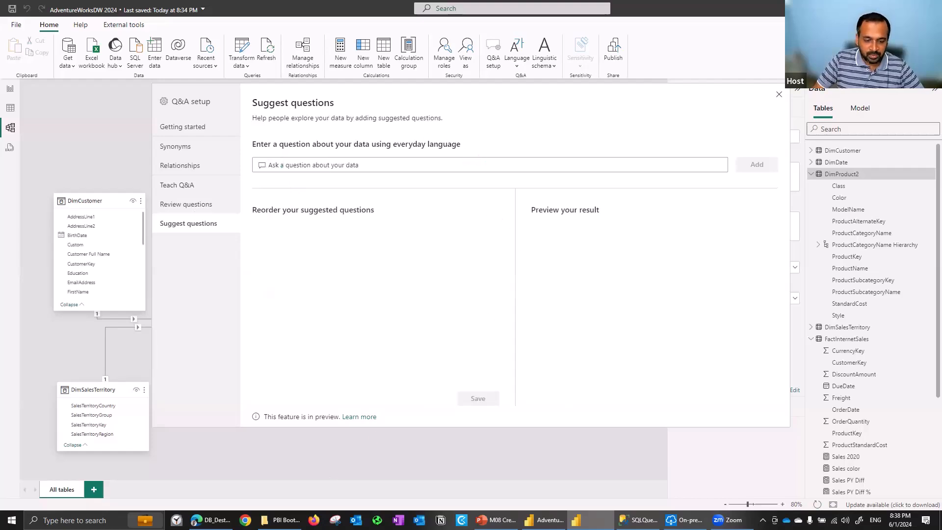
Switch to the Power BI service and examine the Q&A options in the AdventureWorksDW 2024 semantic model's settings in the Demo1 workspace
click(211, 519)
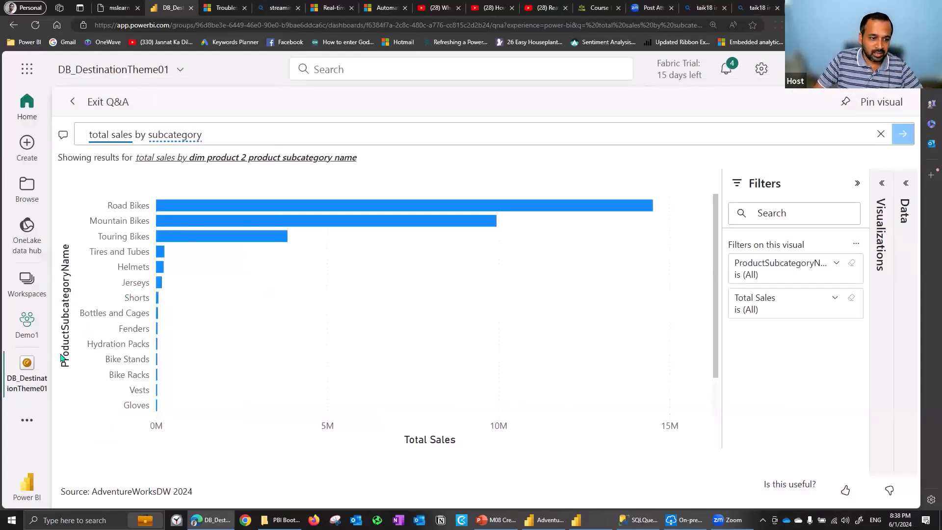
click(24, 339)
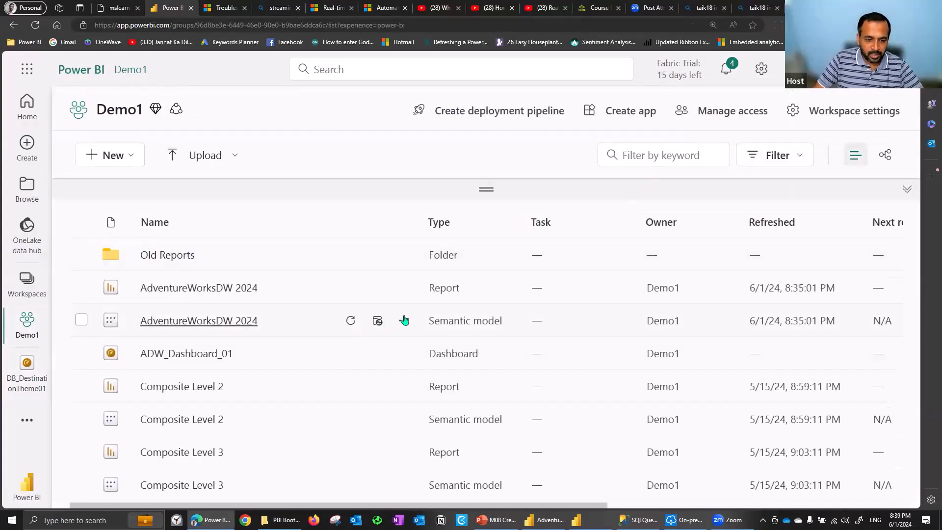
click(404, 319)
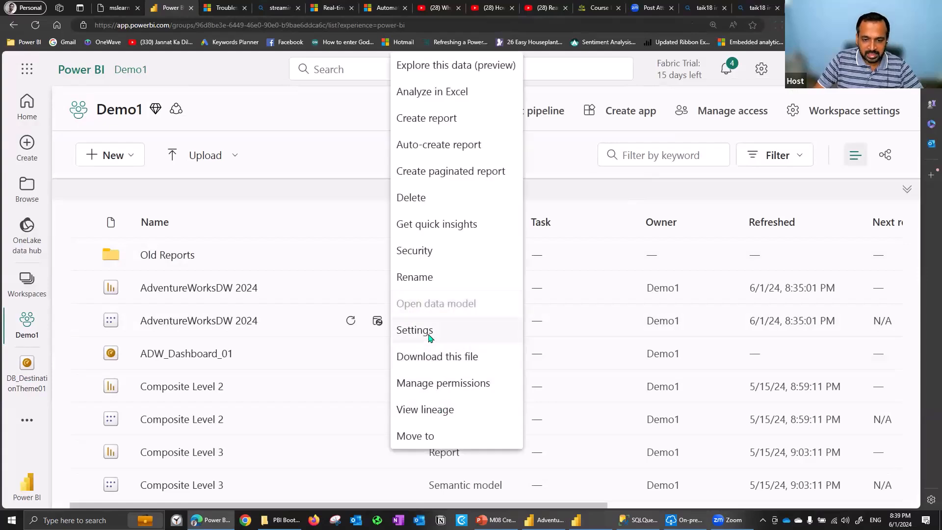
click(428, 334)
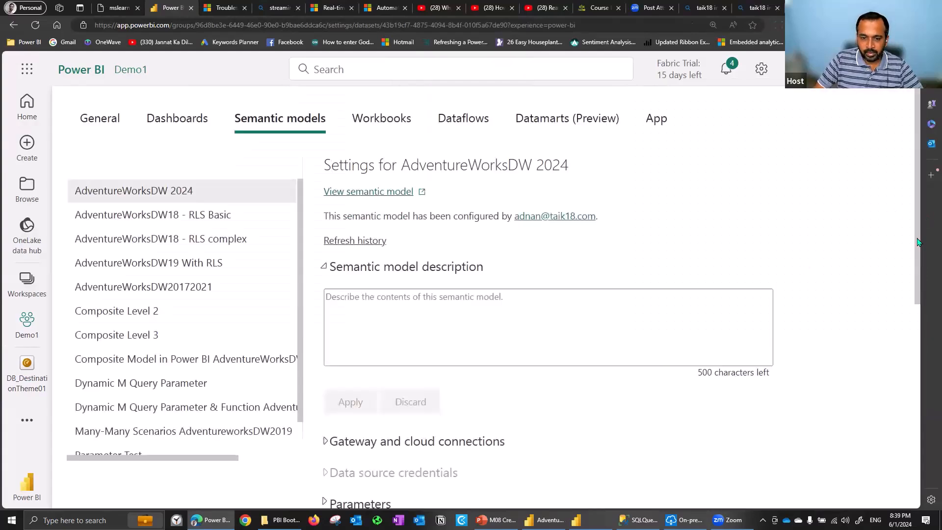
scroll(489, 332, down, 6)
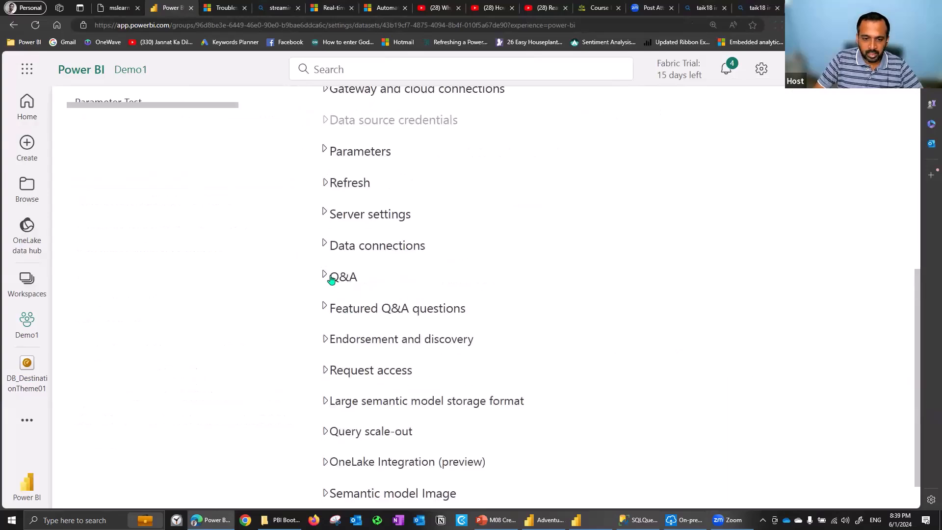
click(333, 277)
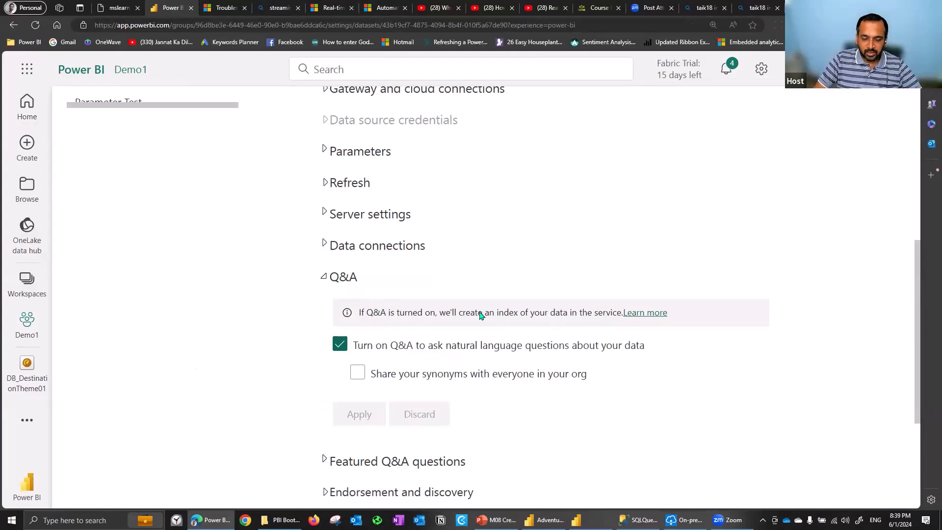
drag(447, 315, 594, 313)
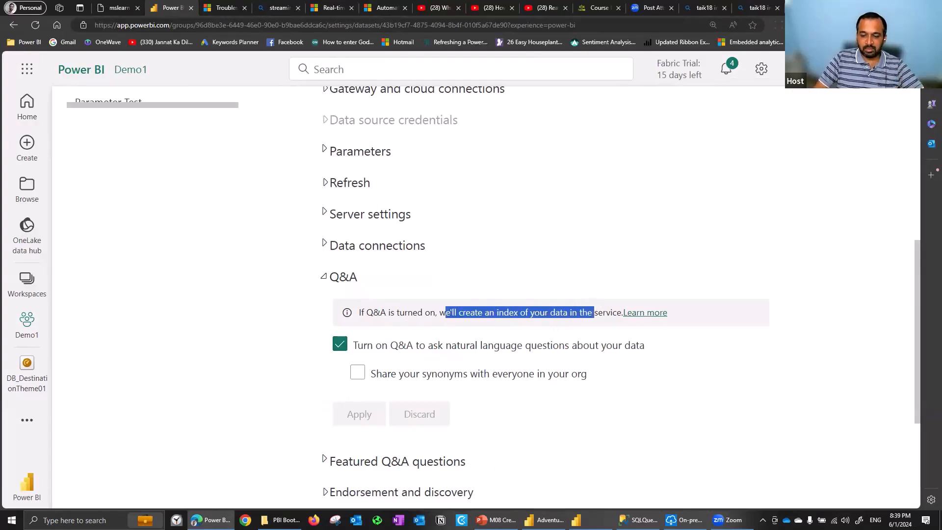
Close Q&A setup in Power BI Desktop and reload the DB_DestinationTheme01 dashboard's Q&A page in the browser
click(576, 519)
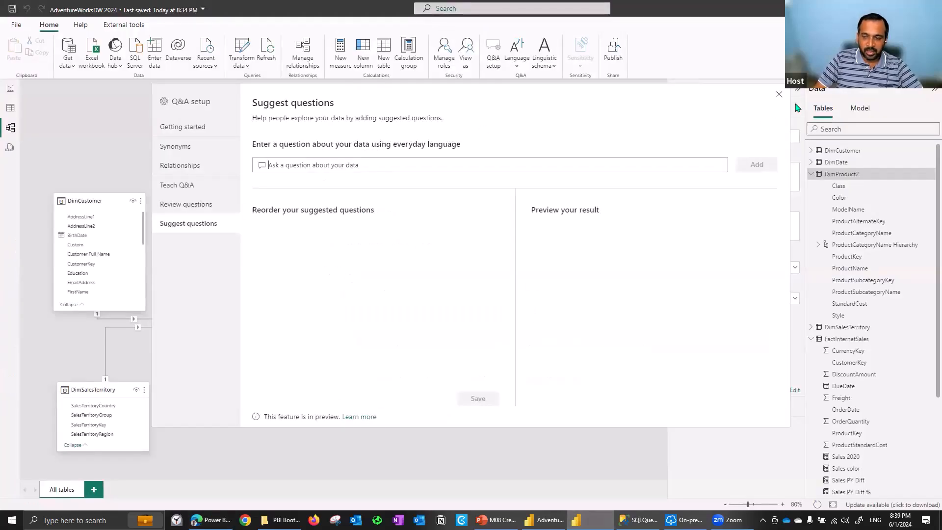
click(779, 98)
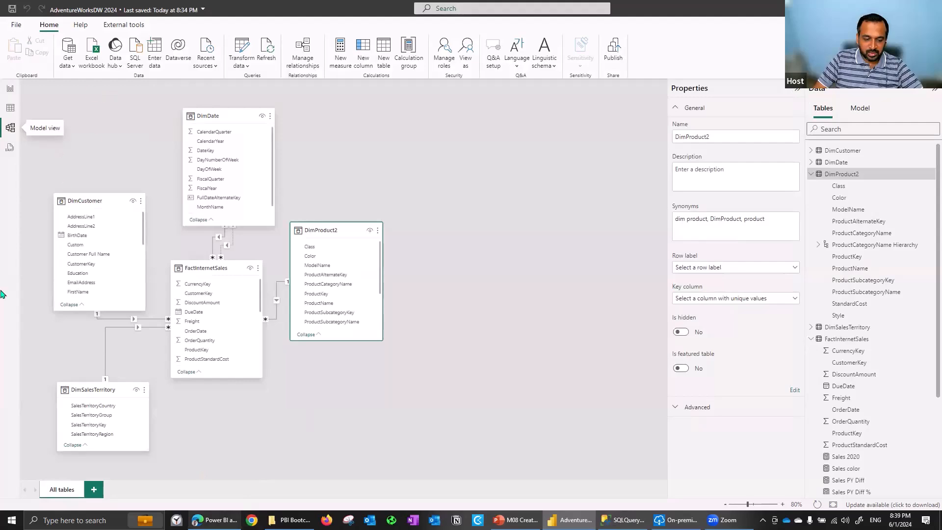
click(214, 520)
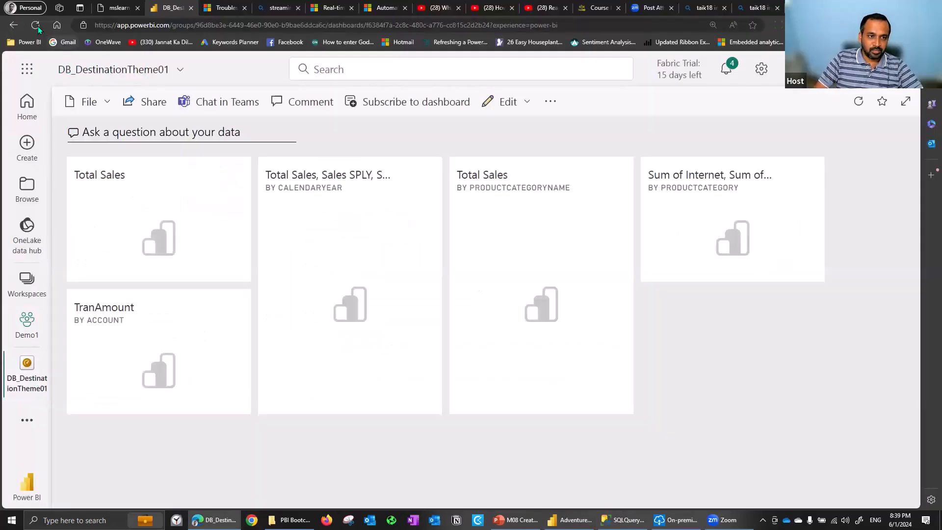
click(36, 25)
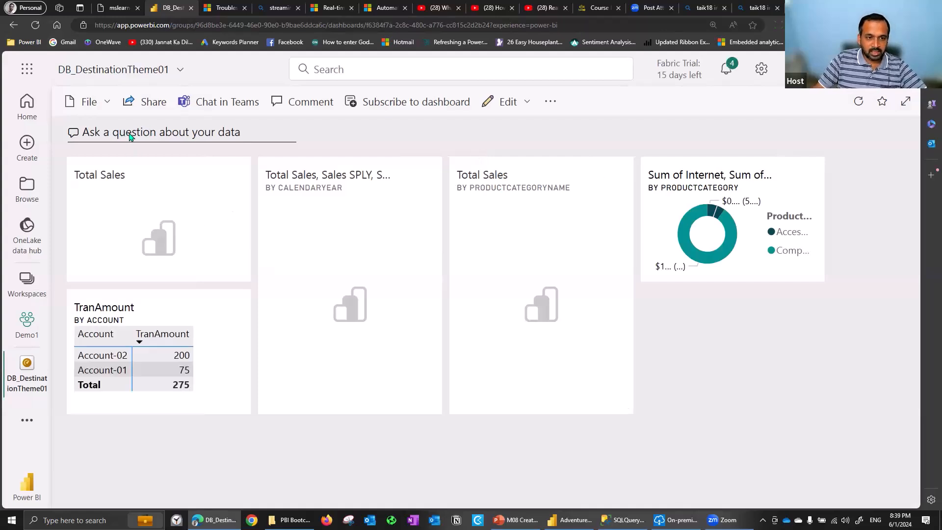
Ask the DB_DestinationTheme01 dashboard's Q&A the question "total sales by subcategory"
click(127, 133)
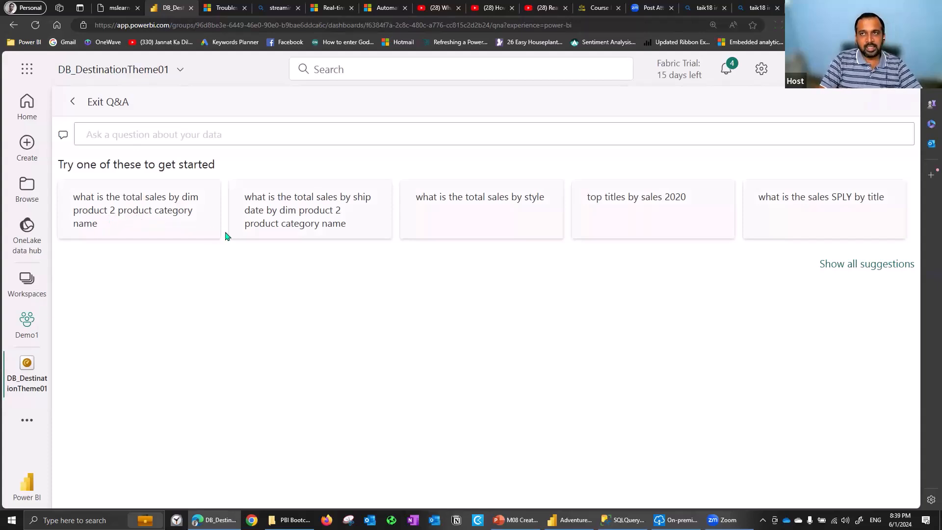
text(tota)
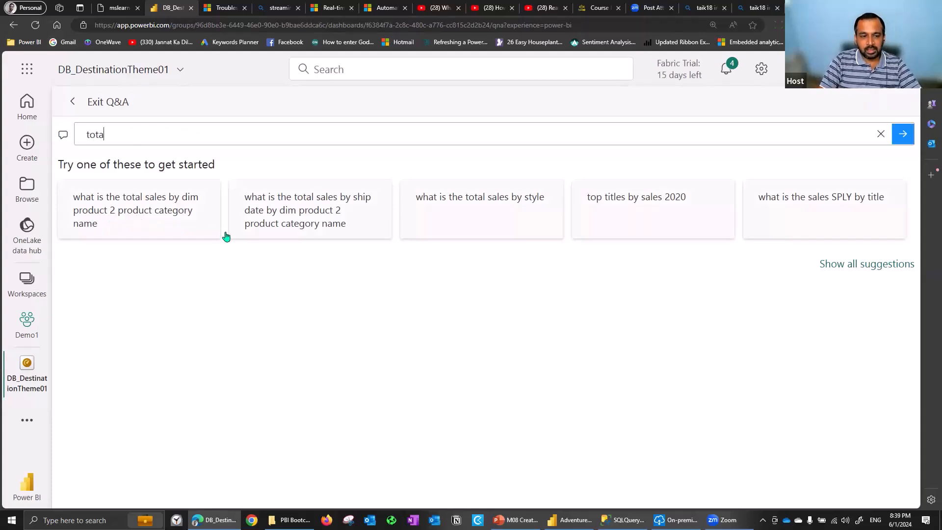
text(l ales by)
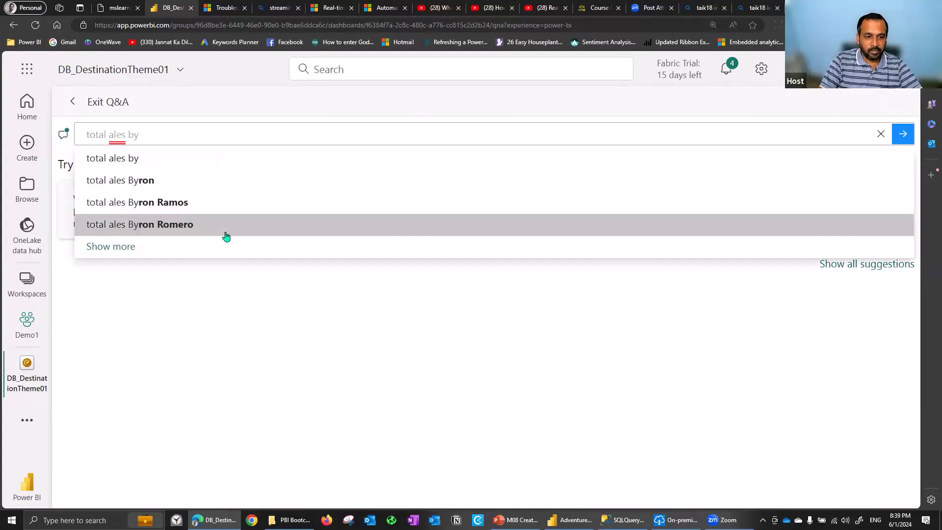
key(BackSpace)
key(BackSpace)
key(BackSpace)
key(BackSpace)
key(BackSpace)
key(BackSpace)
key(BackSpace)
key(BackSpace)
text(sales)
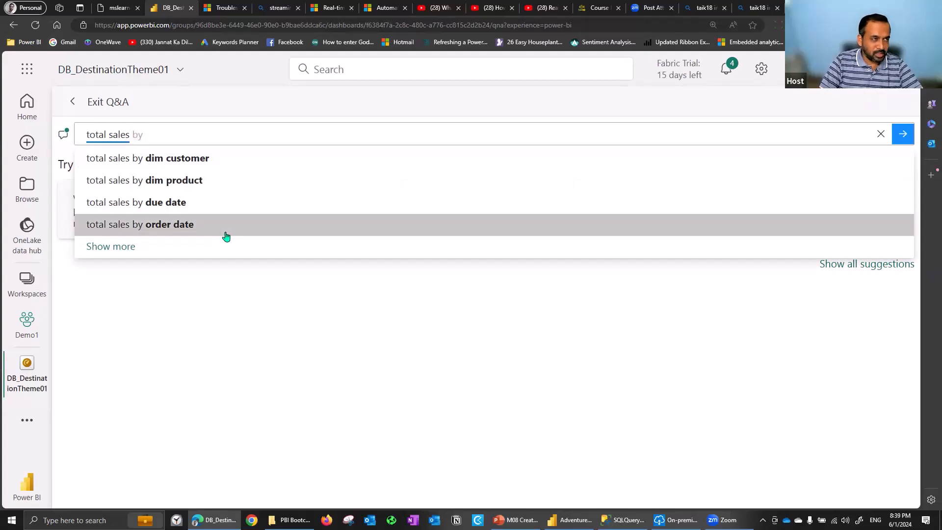
text( by dim)
key(BackSpace)
key(BackSpace)
key(BackSpace)
text(suy)
text(category)
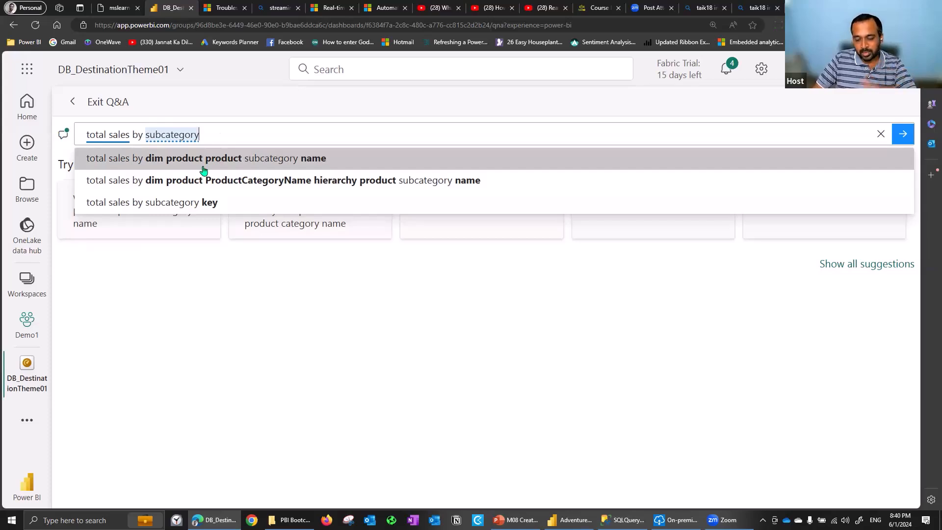
key(Return)
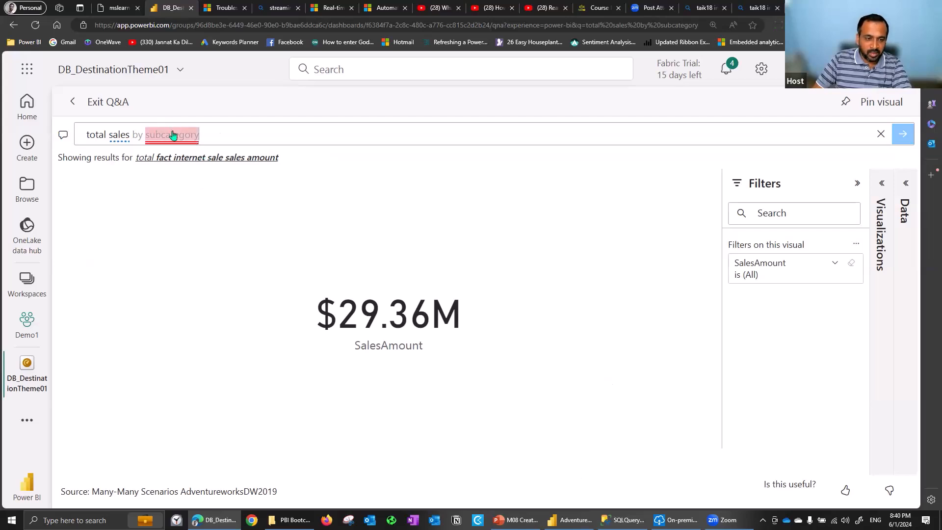
Ask the model owner to add the unrecognised term "subcategory" and switch back to the AdventureWorksDW 2024 model in Power BI Desktop
mouse_move(181, 139)
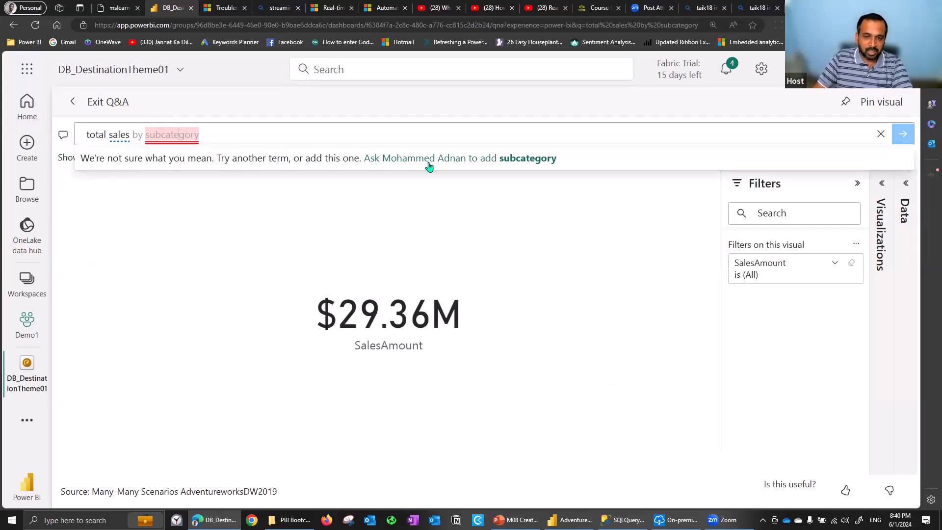
click(521, 164)
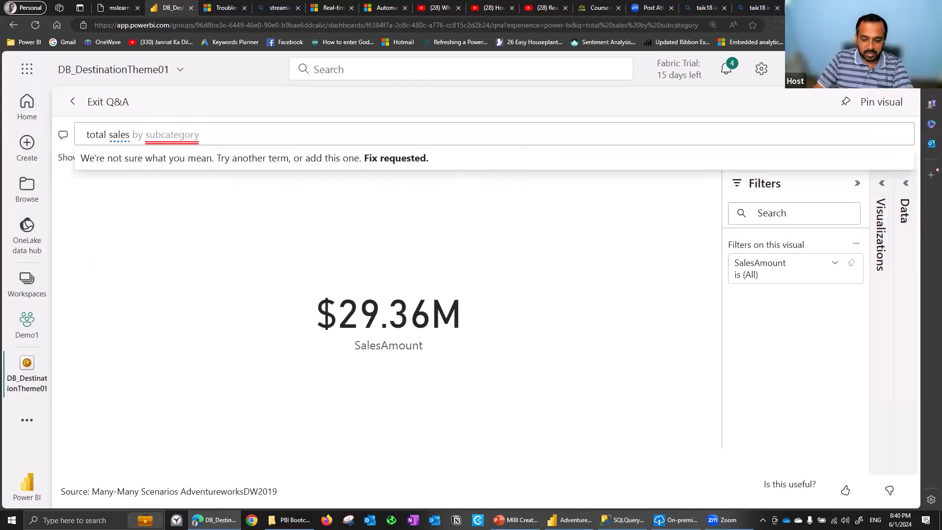
click(569, 520)
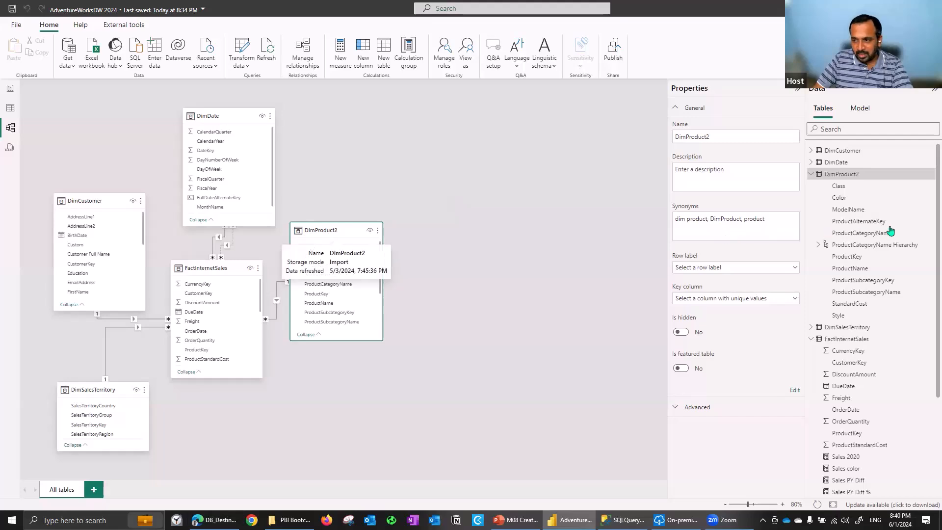
Check the ProductSubcategoryName column's synonyms in DimProduct2 for "subcategory" and compare them with the dashboard's Q&A question in the browser
click(882, 293)
double_click(762, 227)
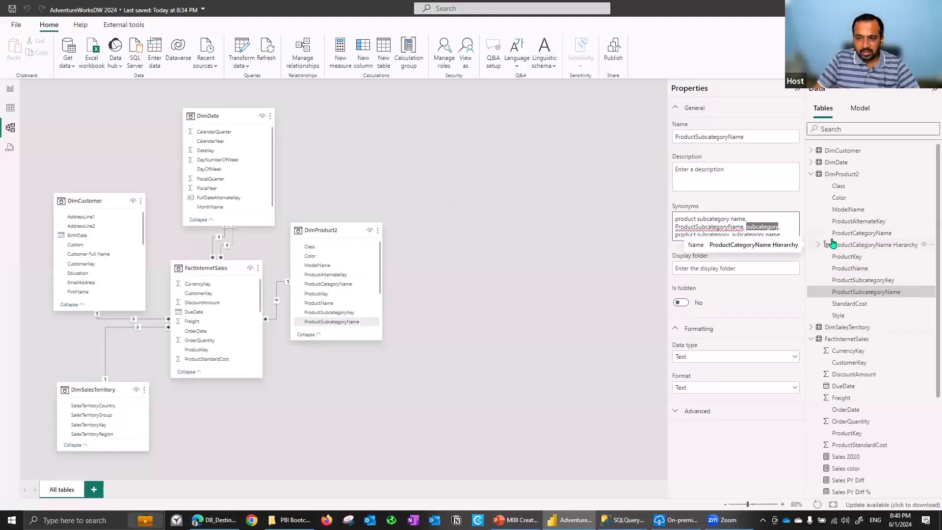
key(alt+Tab)
double_click(181, 140)
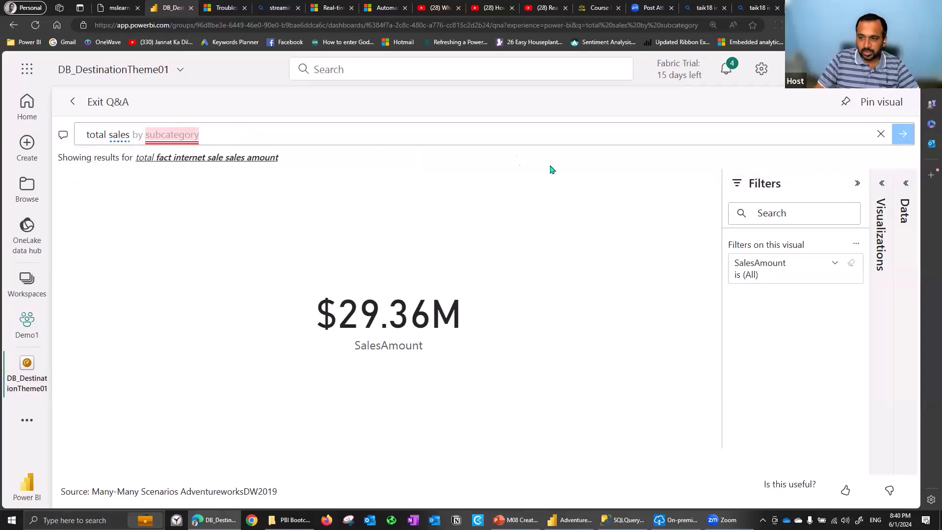
Exit Q&A on the DB_DestinationTheme01 dashboard and switch to PowerPoint to show the "Create a Real-time Dashboards" slide
mouse_move(45, 363)
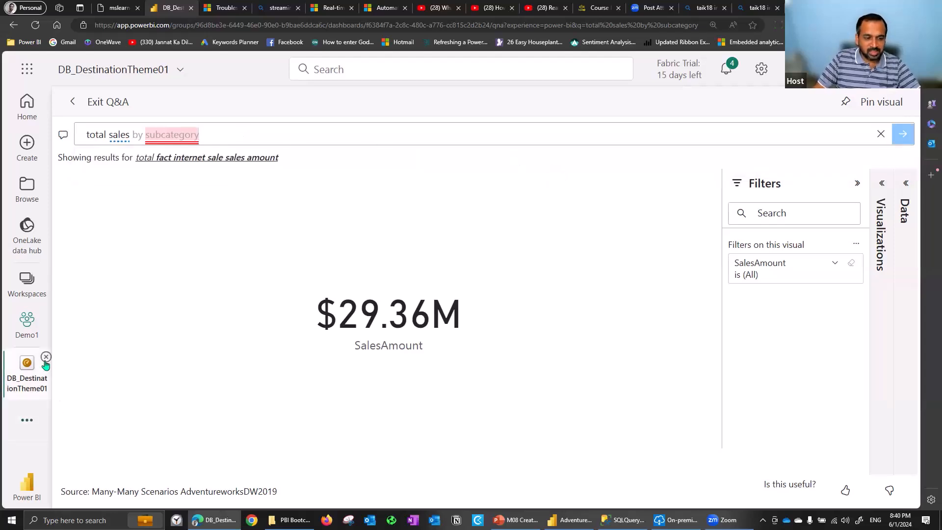
click(95, 101)
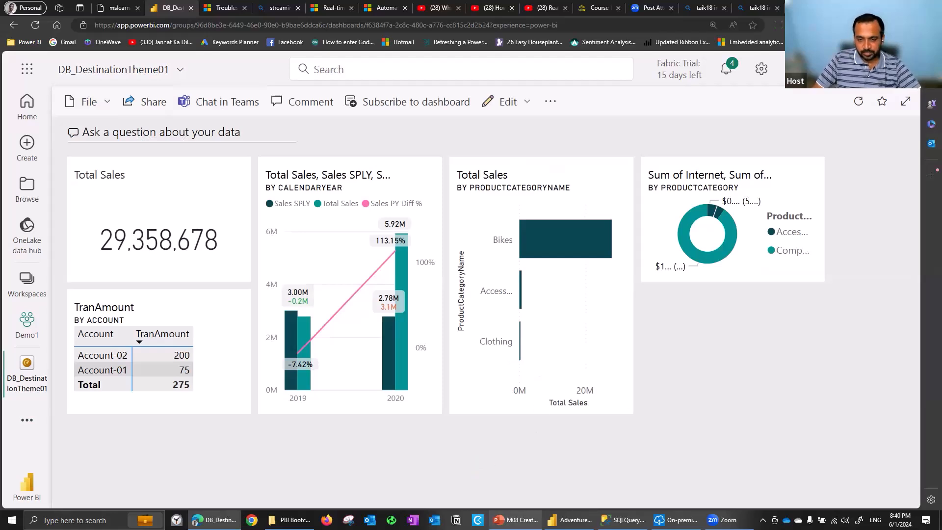
click(515, 520)
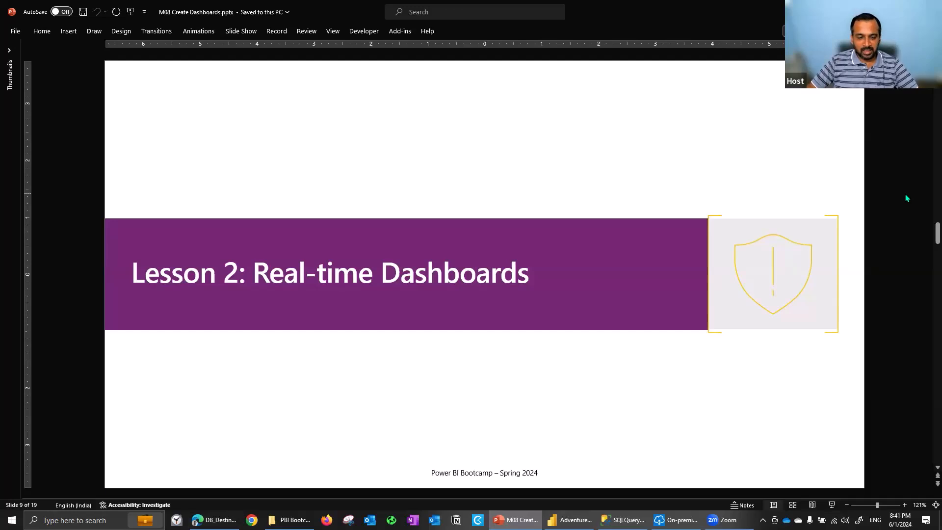
scroll(906, 197, down, 1)
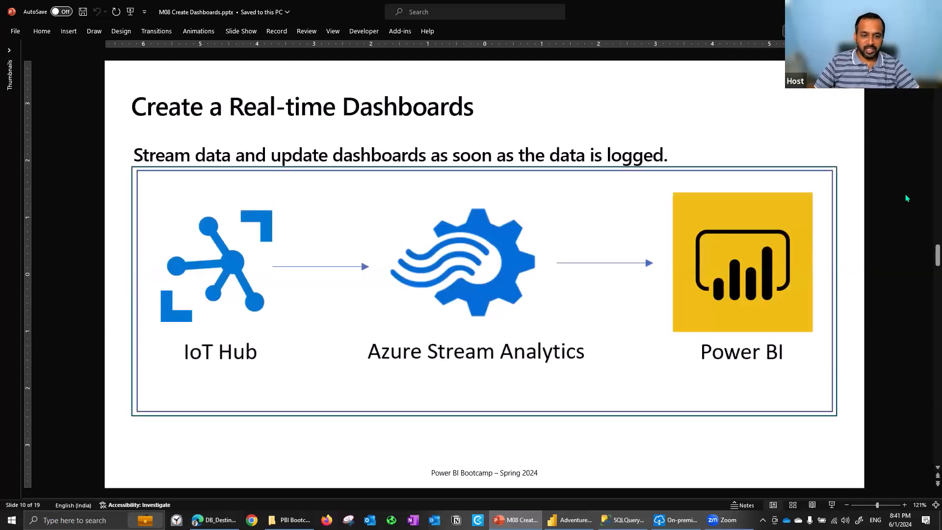
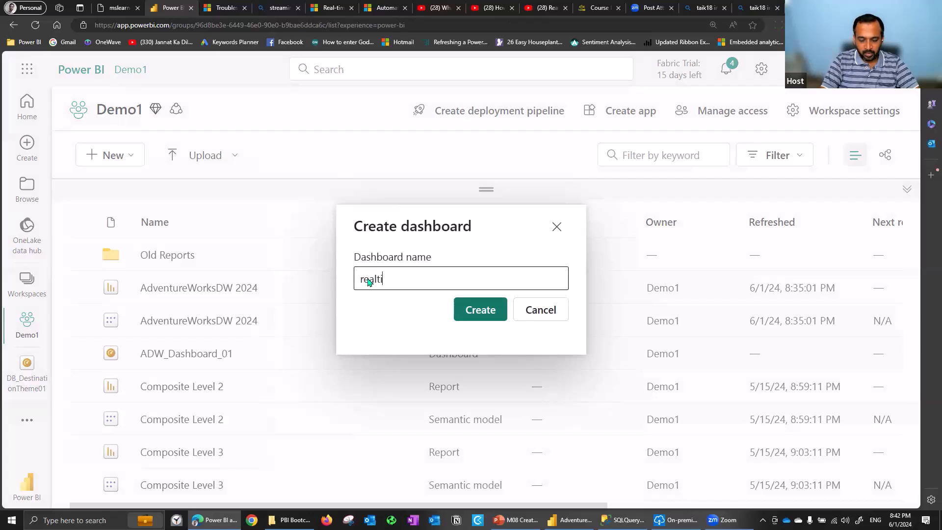
Create a dashboard named realtime_01 and start adding a tile with Custom Streaming Data as its source
text(me_01)
click(500, 307)
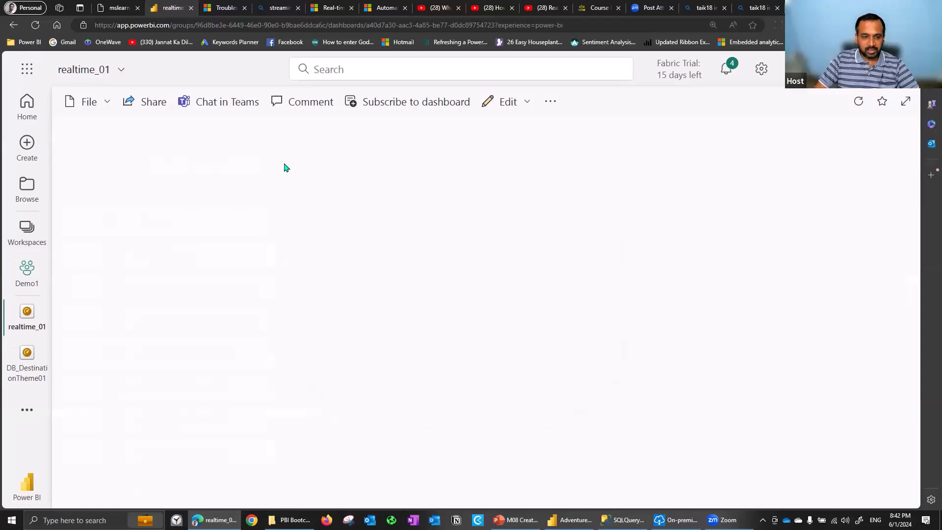
click(510, 103)
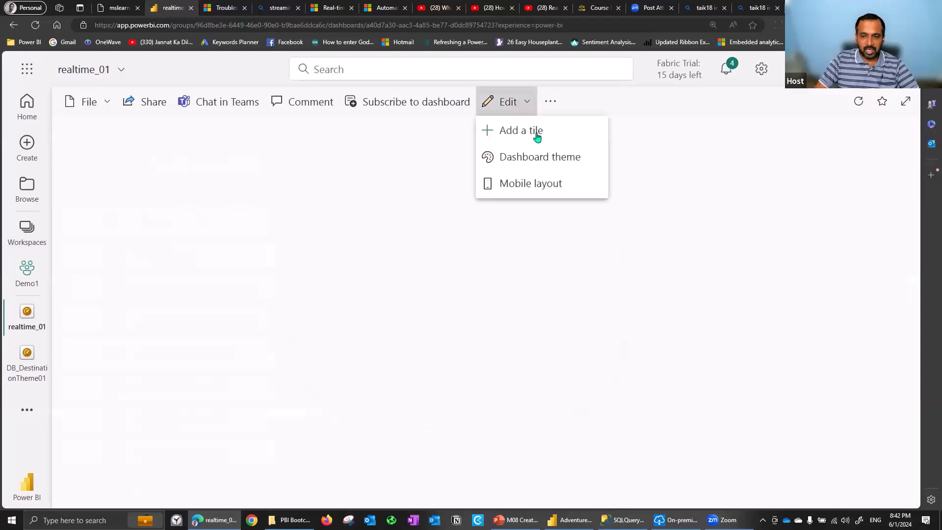
click(536, 131)
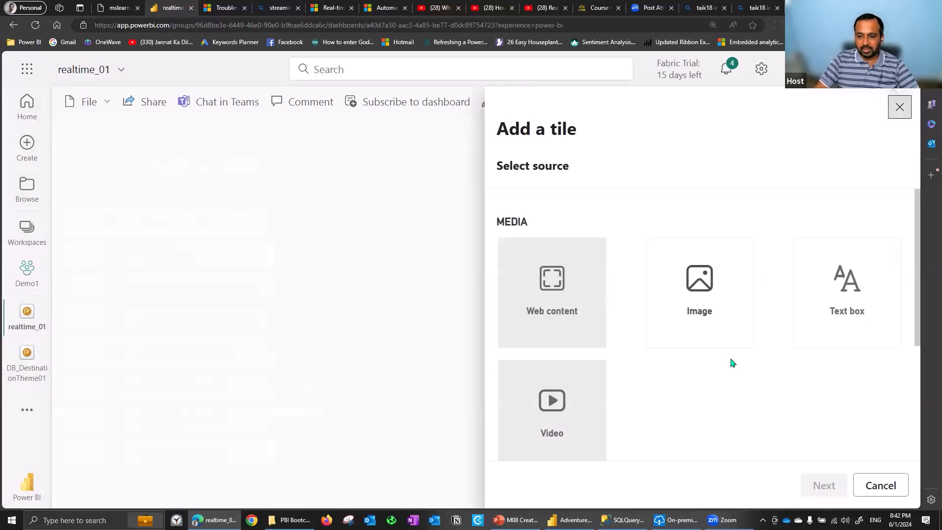
scroll(920, 287, down, 2)
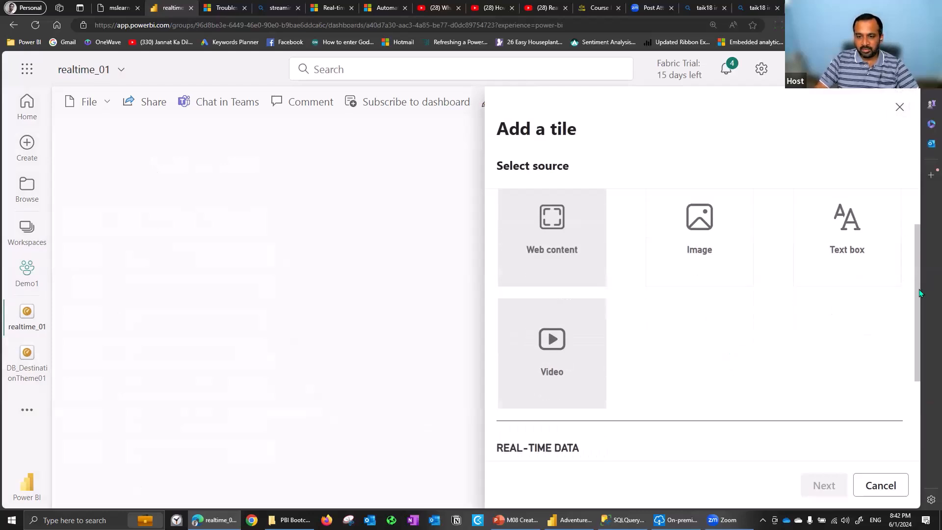
scroll(920, 287, down, 3)
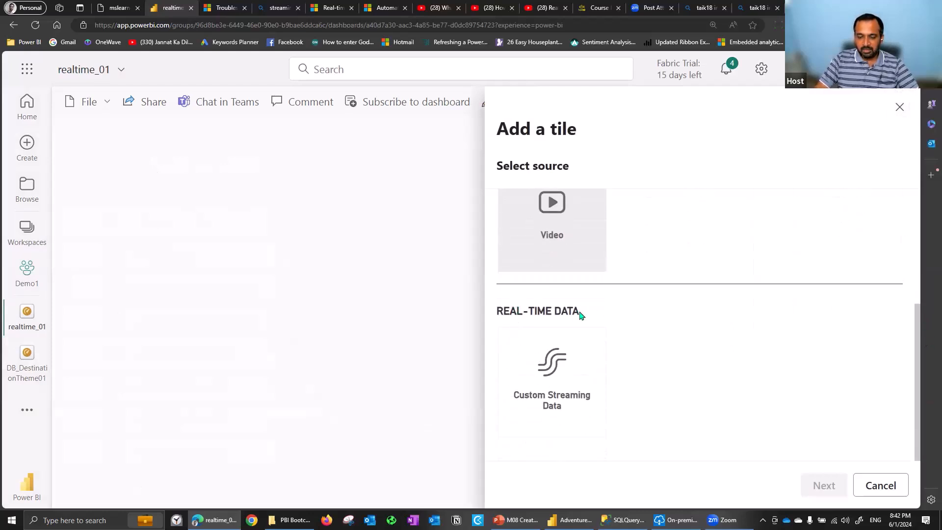
click(585, 378)
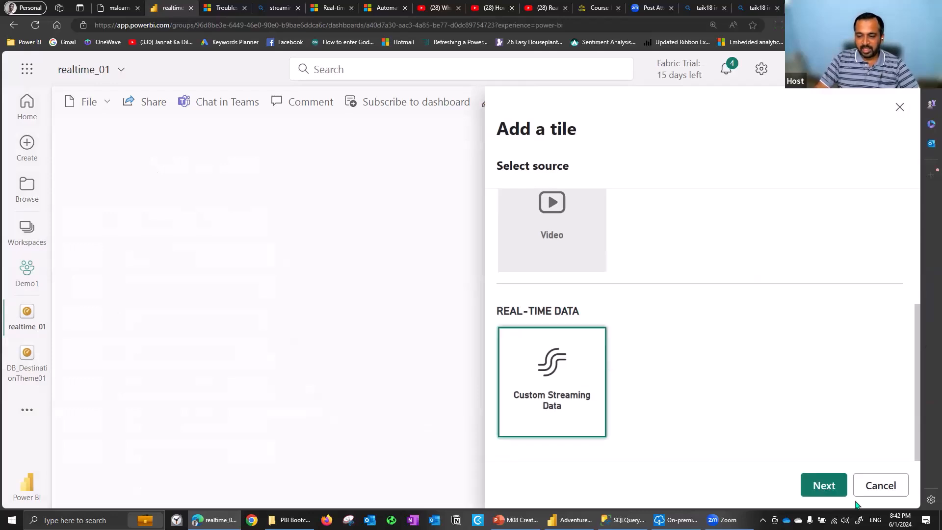
click(825, 486)
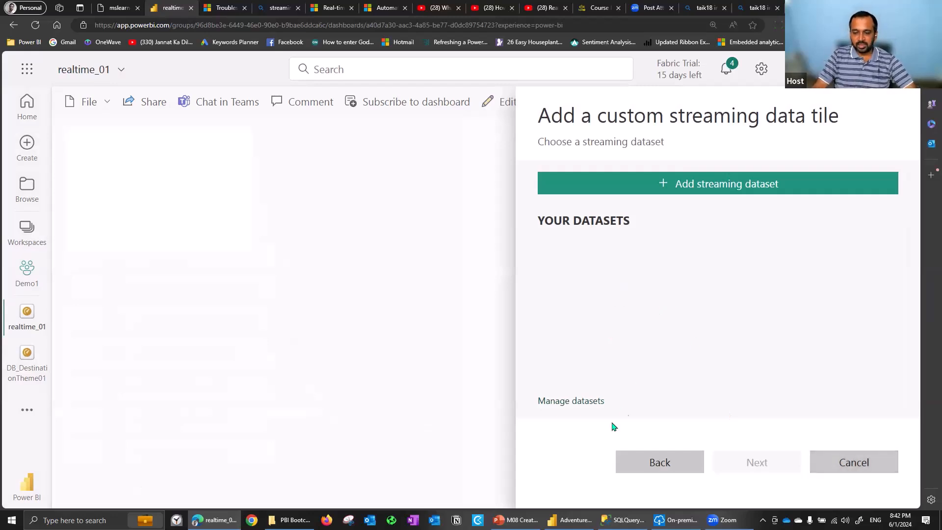
Advance the PowerPoint deck to the "Pin a Live Report Page to a Dashboard" slide and return to the streaming tile setup in the browser
key(alt+Tab)
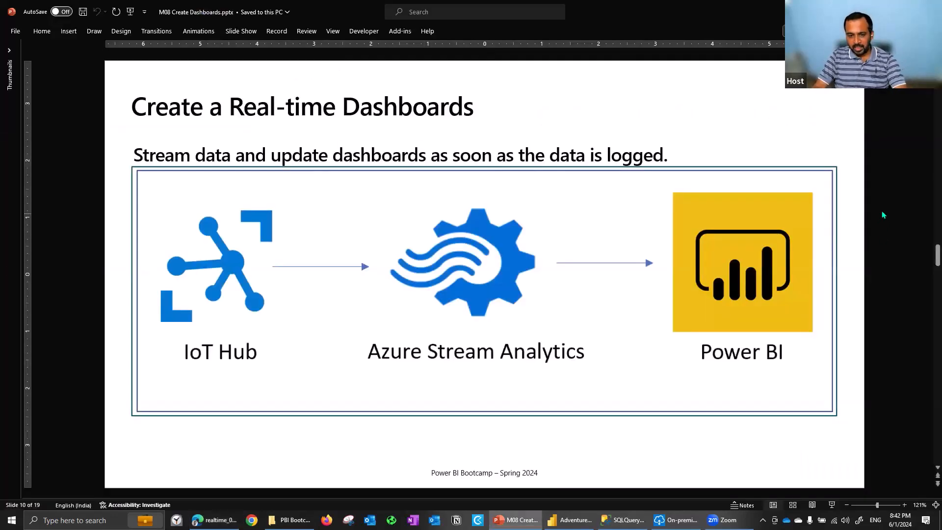
key(Page_Down)
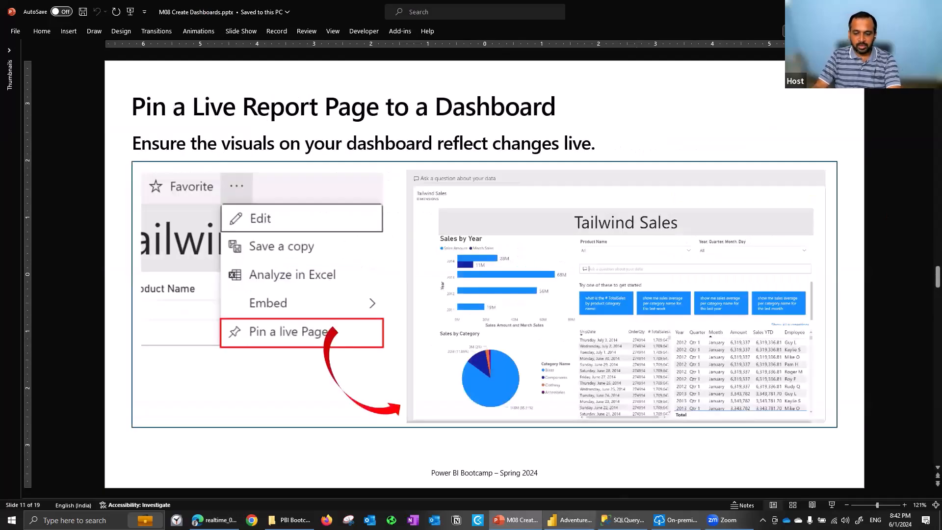
key(alt+Tab)
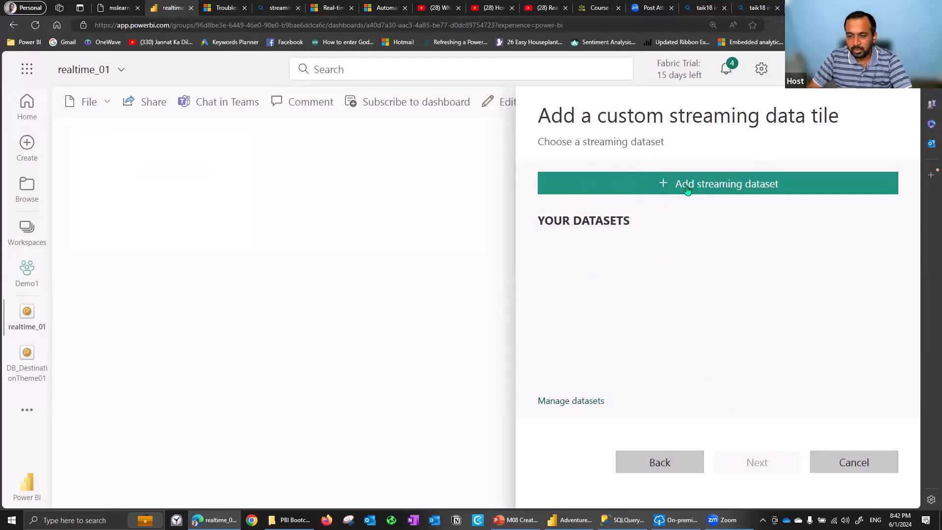
Start a new streaming dataset with API as the source and name it reatime_demo_01
click(689, 187)
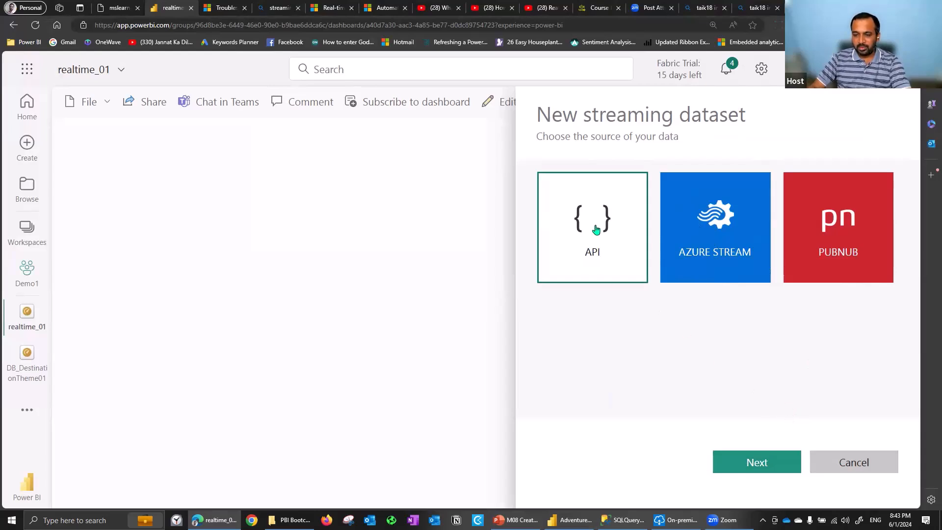
click(784, 461)
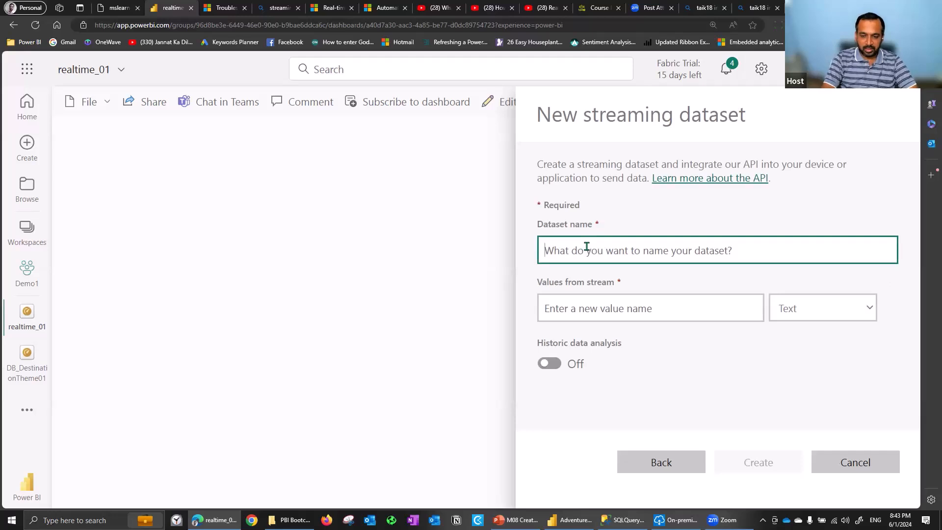
text(reatim)
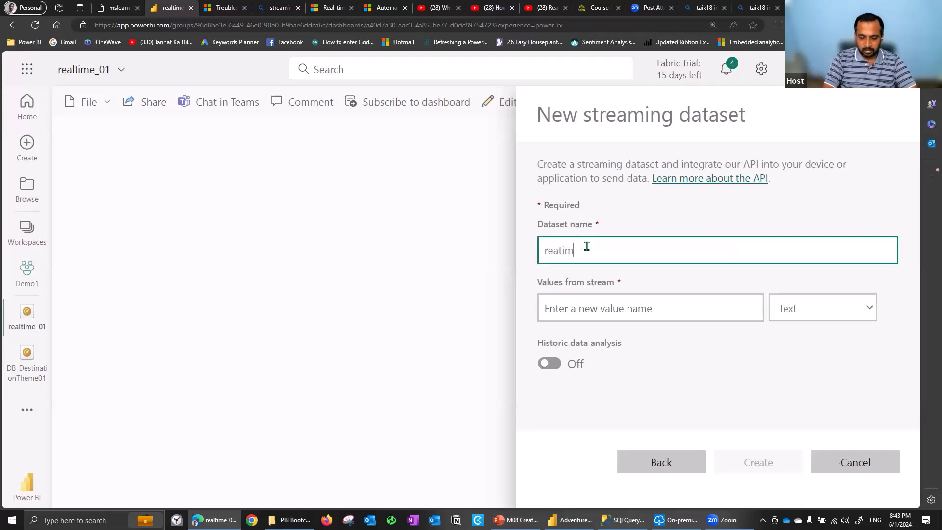
text(e_dem)
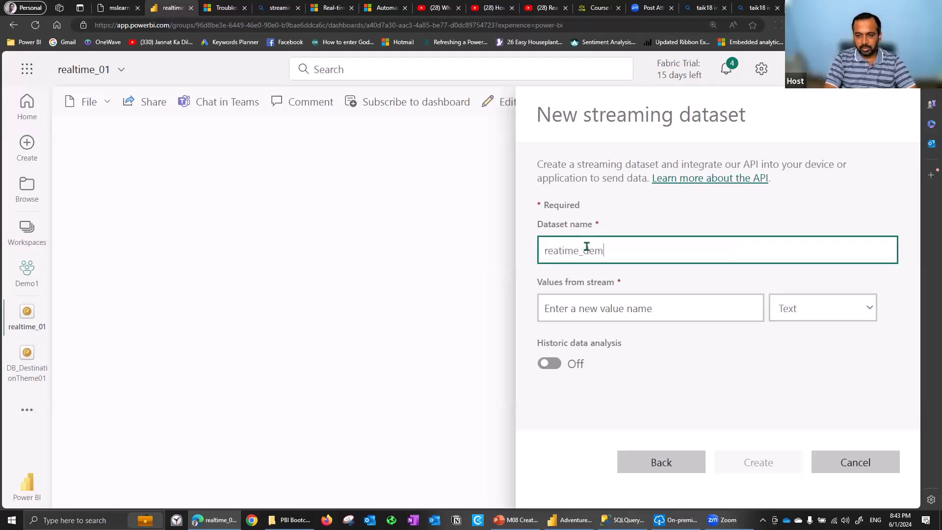
text(o_01)
Define the stream value temperature with the Number type and create the streaming dataset
click(648, 313)
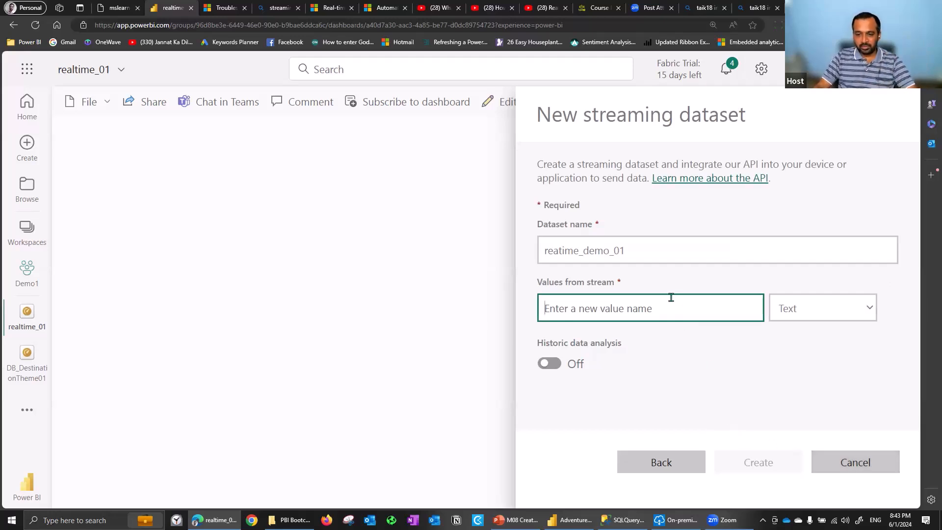
text(id)
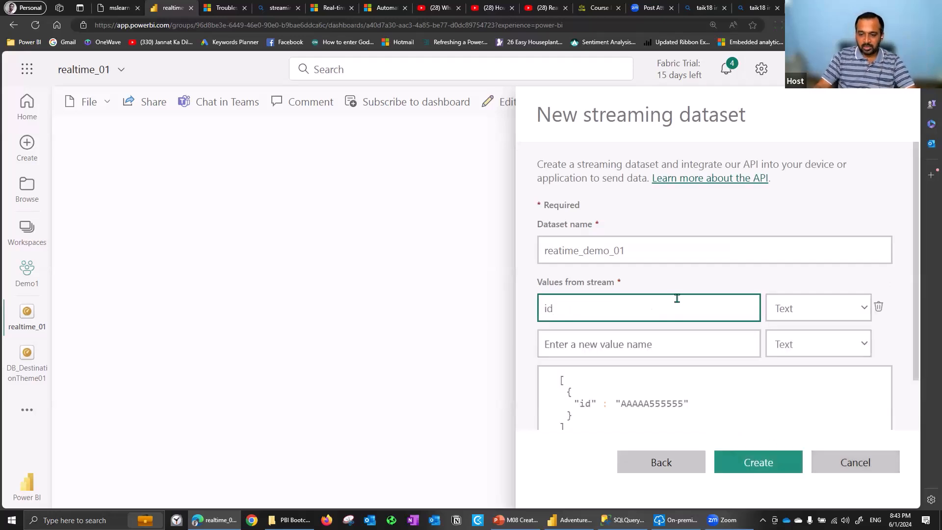
key(BackSpace)
key(BackSpace)
text(temp)
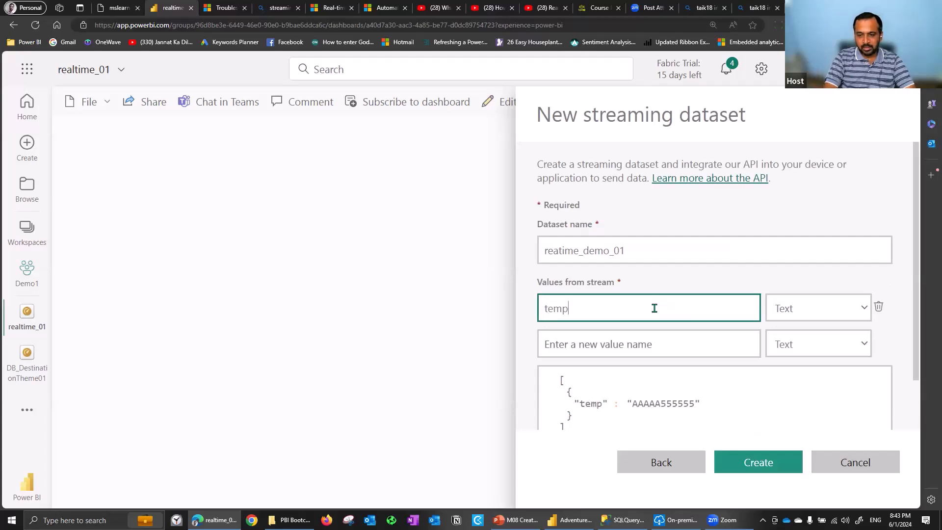
text(erature)
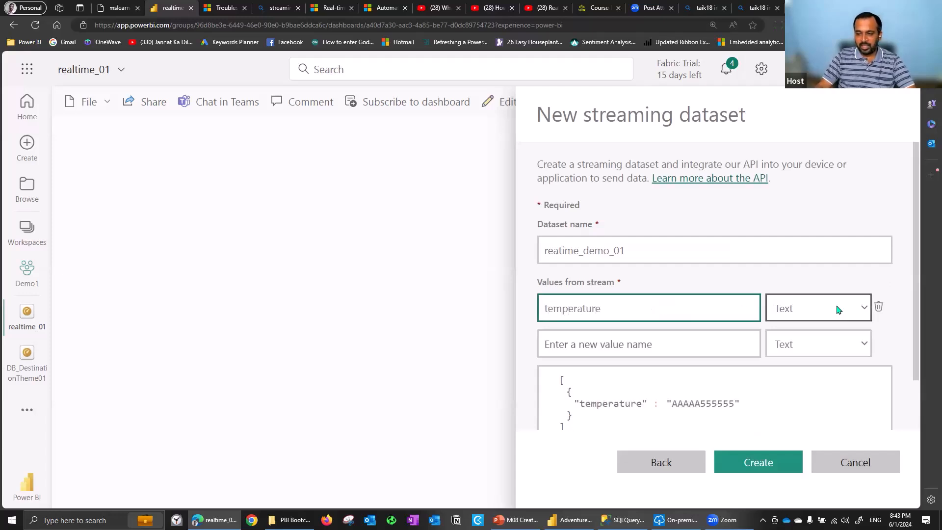
click(837, 309)
key(Return)
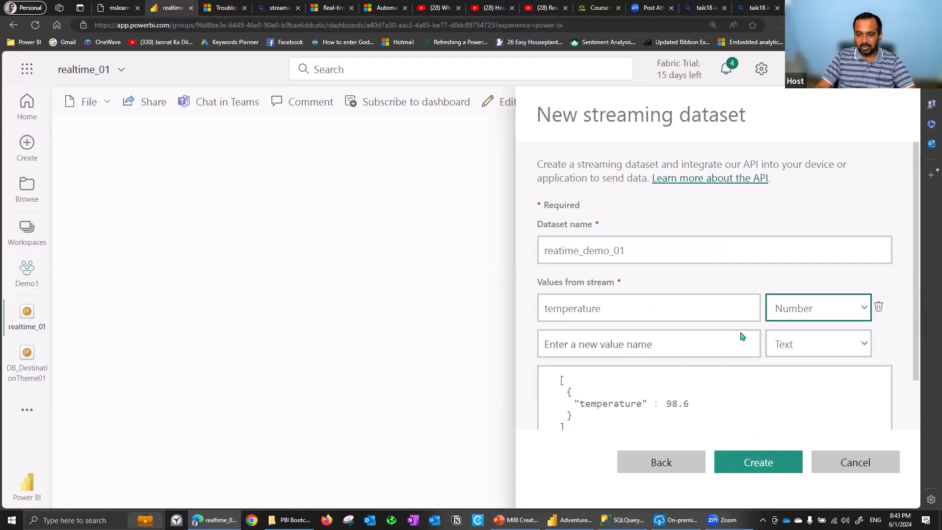
scroll(800, 302, down, 2)
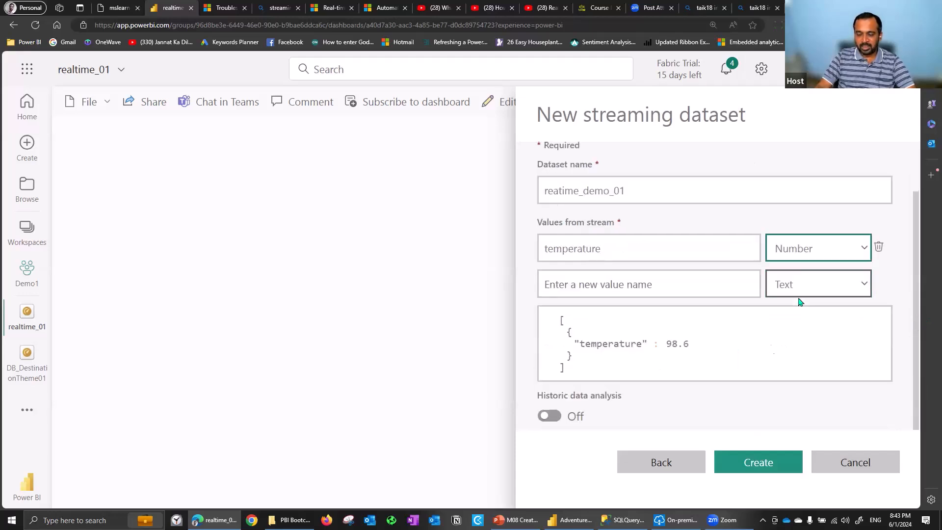
click(753, 466)
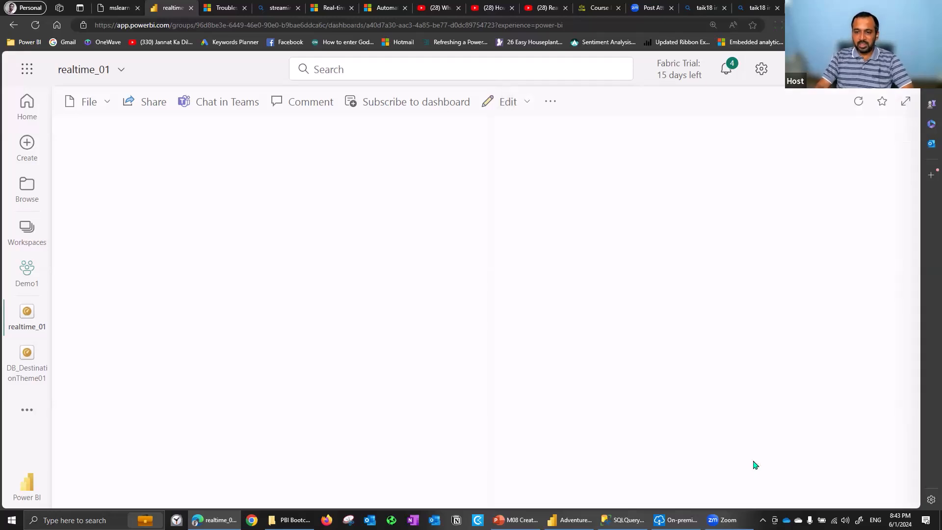
Examine the new dataset's push URL and its Raw, cURL and PowerShell code samples
drag(544, 230, 726, 248)
click(572, 284)
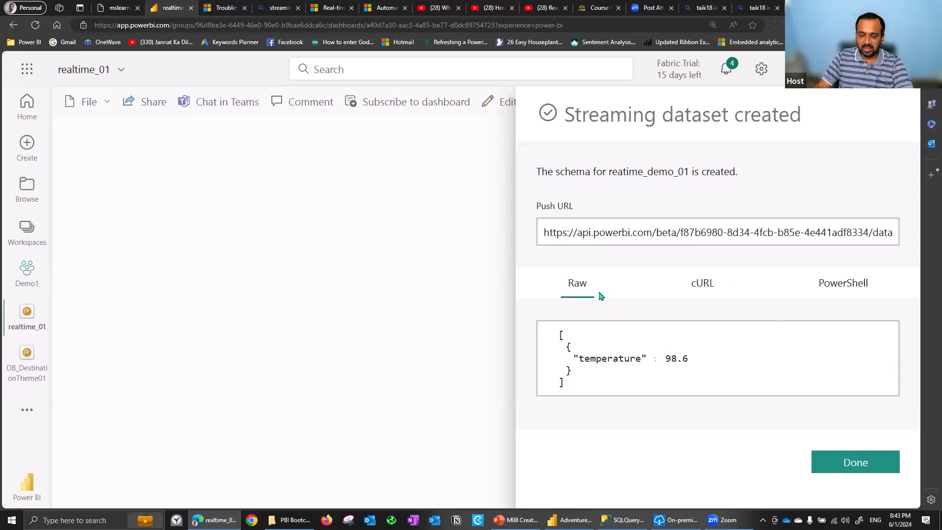
click(714, 292)
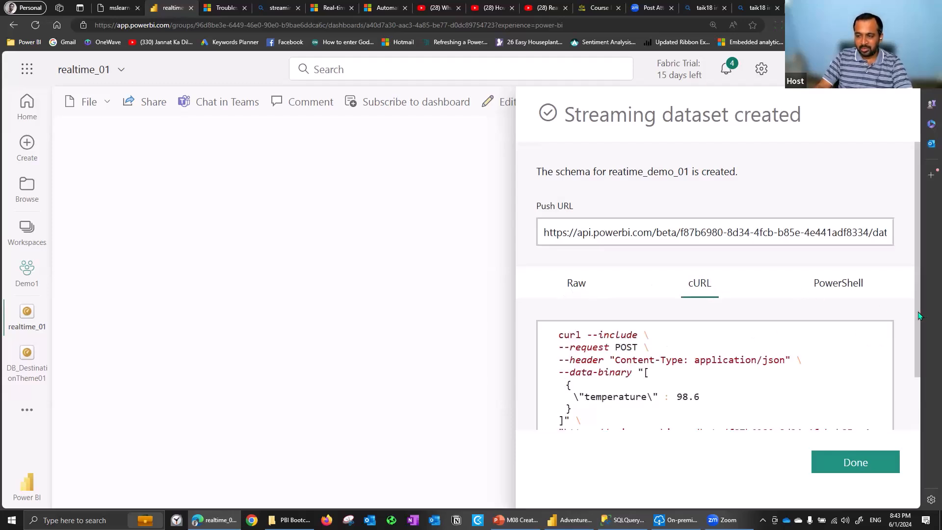
scroll(893, 350, down, 1)
scroll(856, 228, down, 1)
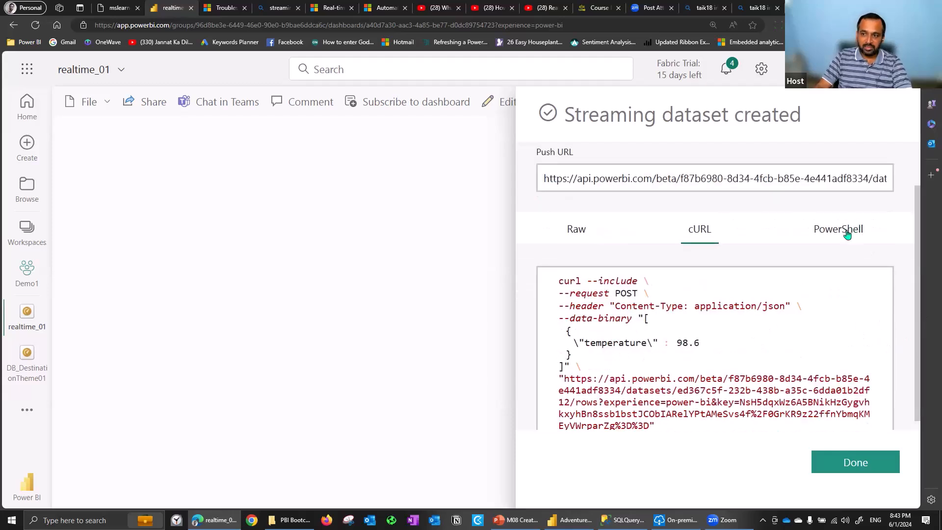
click(847, 235)
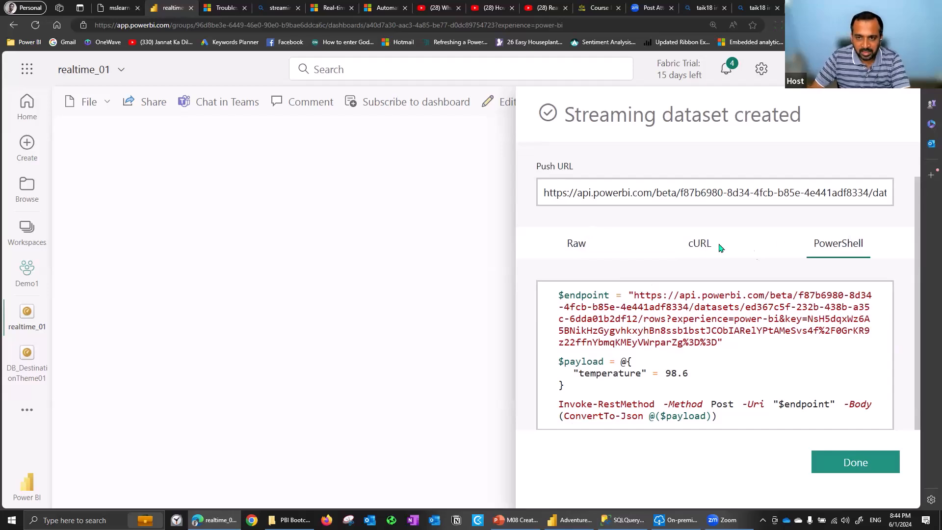
click(629, 245)
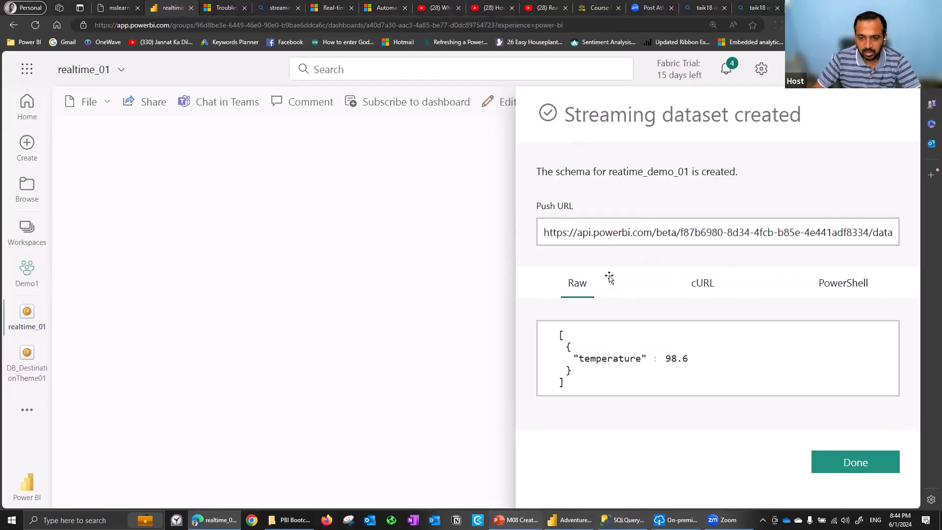
Point out the title and the live-changes subtitle on the PowerPoint slide about pinning a live report page, and switch back to the browser
key(alt+Tab)
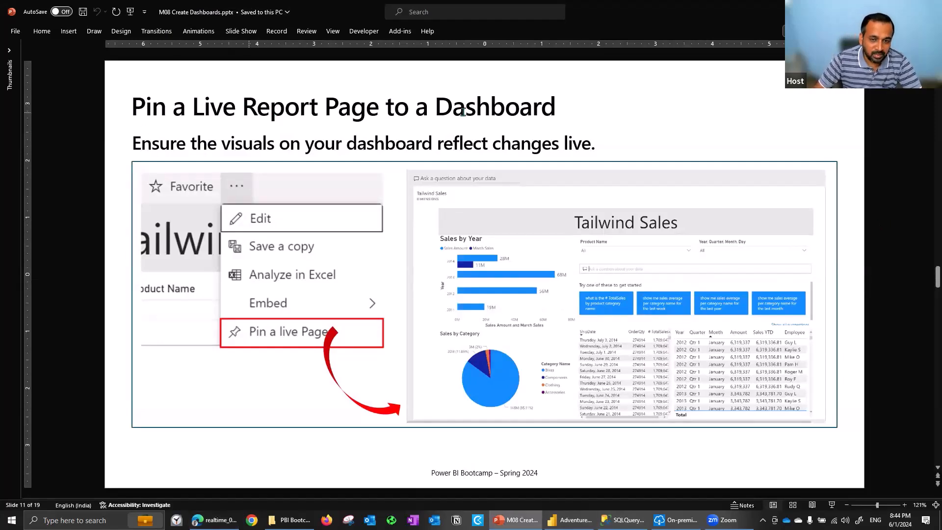
drag(434, 112, 243, 111)
drag(133, 143, 563, 144)
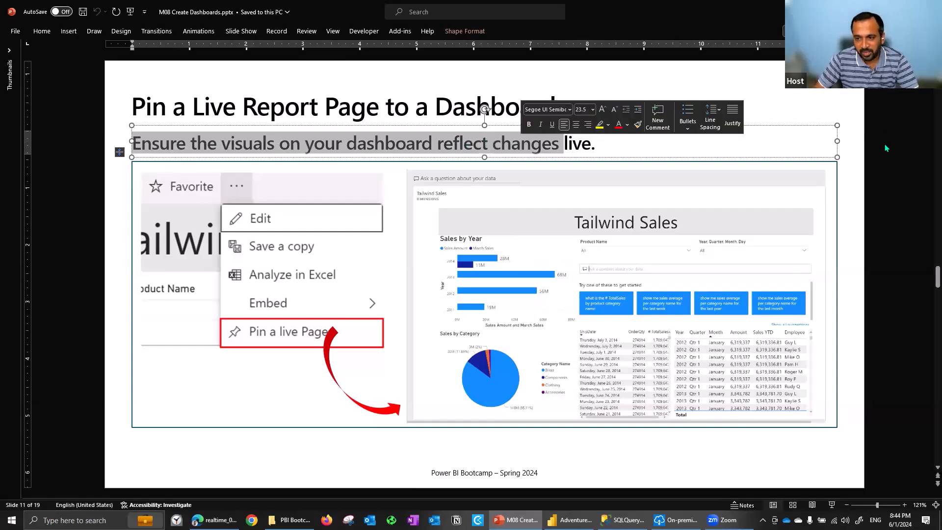
click(886, 149)
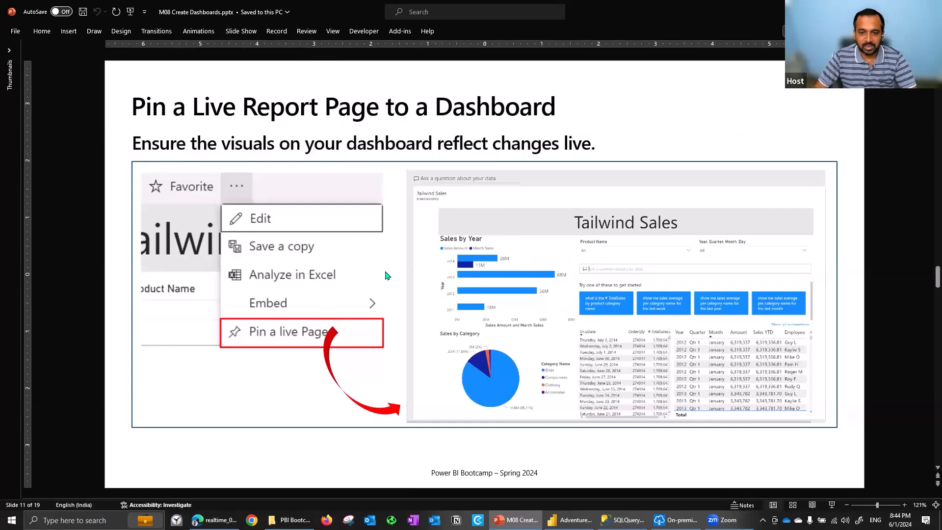
key(alt+Tab)
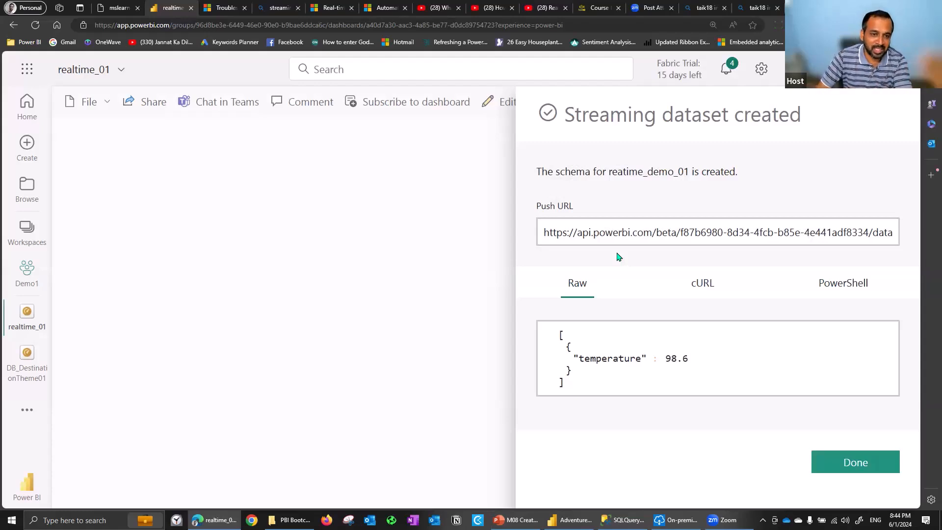
Finish the streaming dataset setup and close the realtime_01 dashboard
click(856, 451)
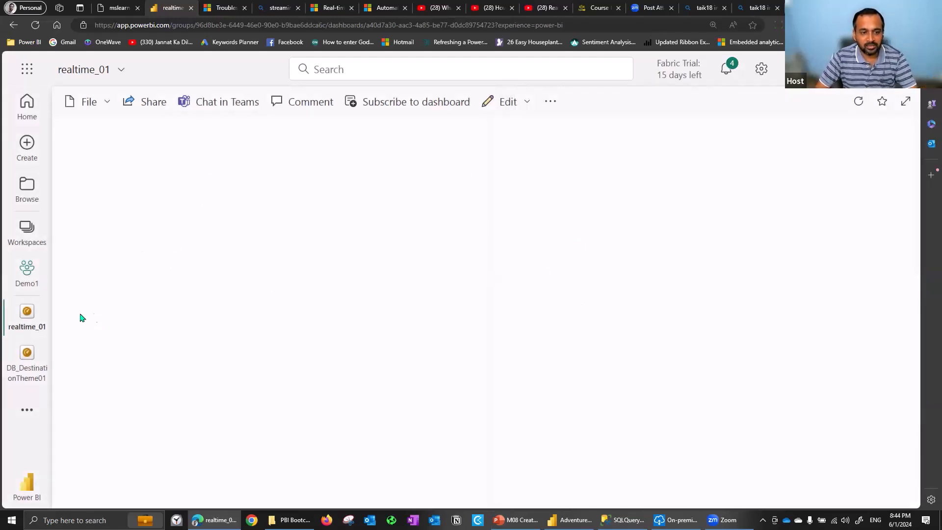
click(45, 305)
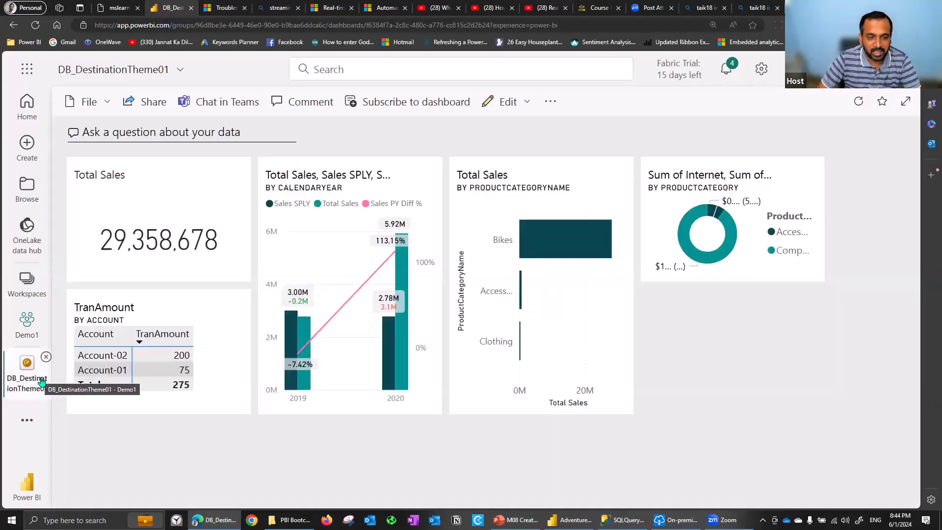
Load app.powerbi.com in the browser tab with the tile error troubleshooting article and return to the DB_DestinationTheme01 tab
click(226, 7)
click(217, 25)
text(app.powerbi.com)
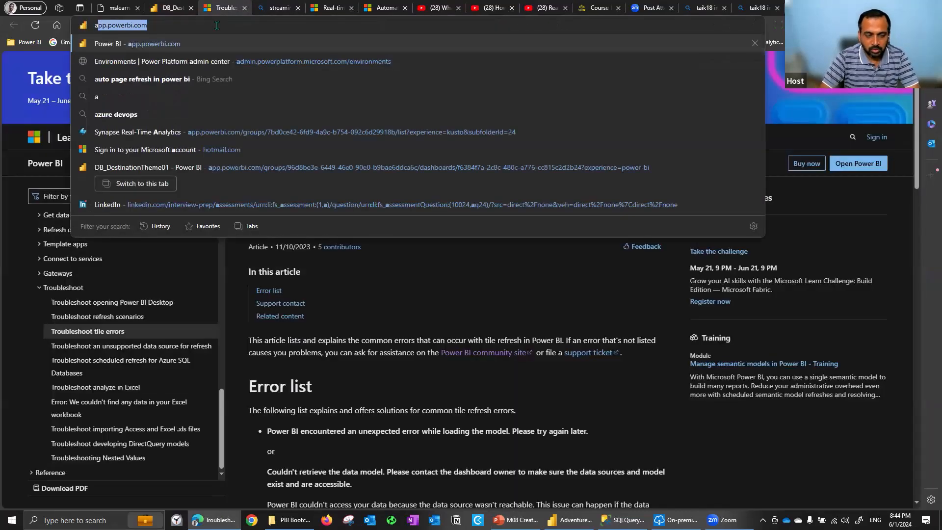
key(Return)
click(186, 8)
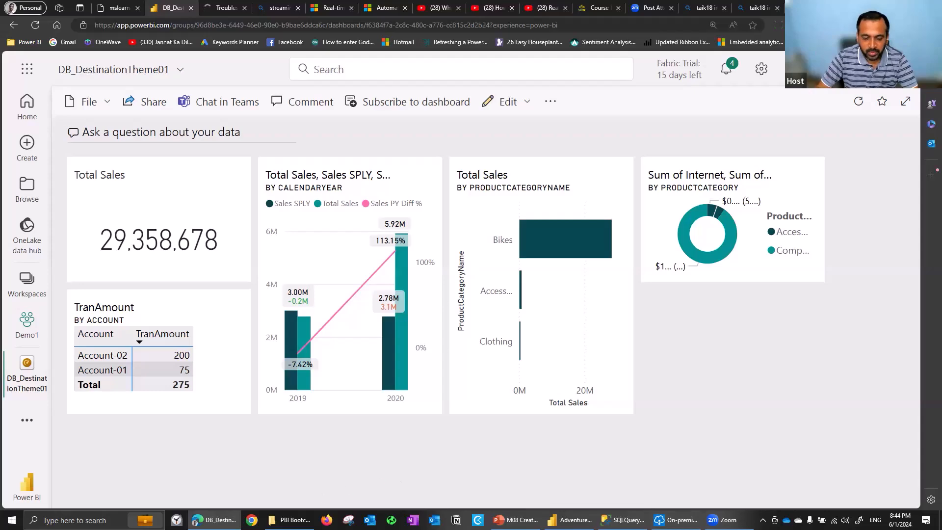
Open DirectQuery_AutoRefresh.pbix from the PBI Bootcamp 2022 folder in Power BI Desktop
click(289, 520)
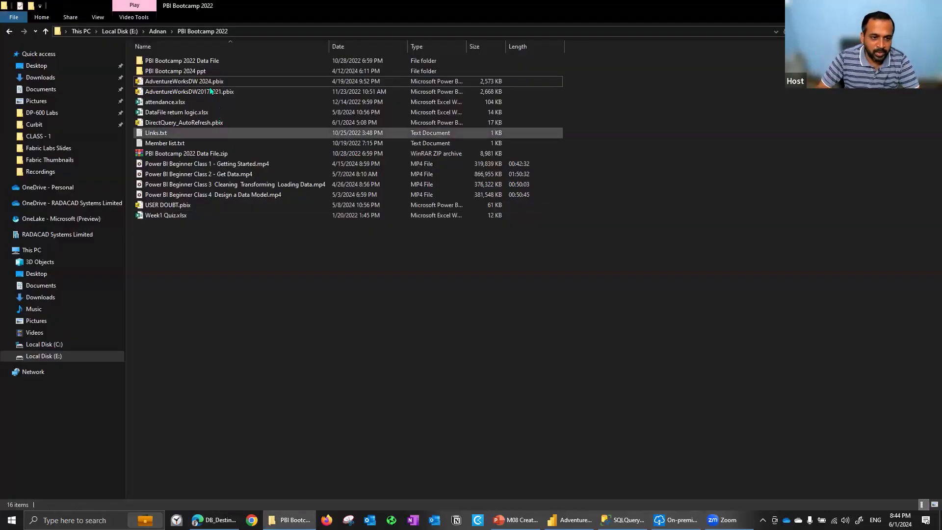
drag(126, 125, 21, 145)
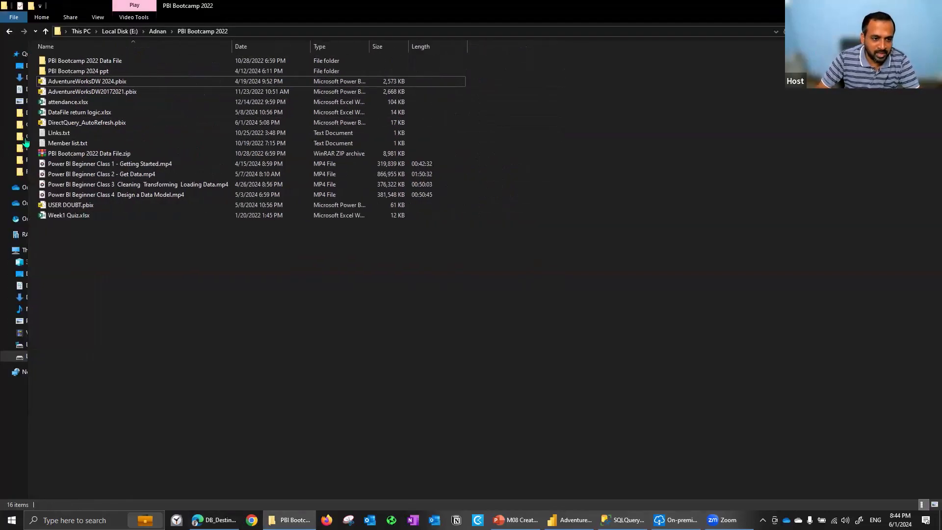
double_click(101, 124)
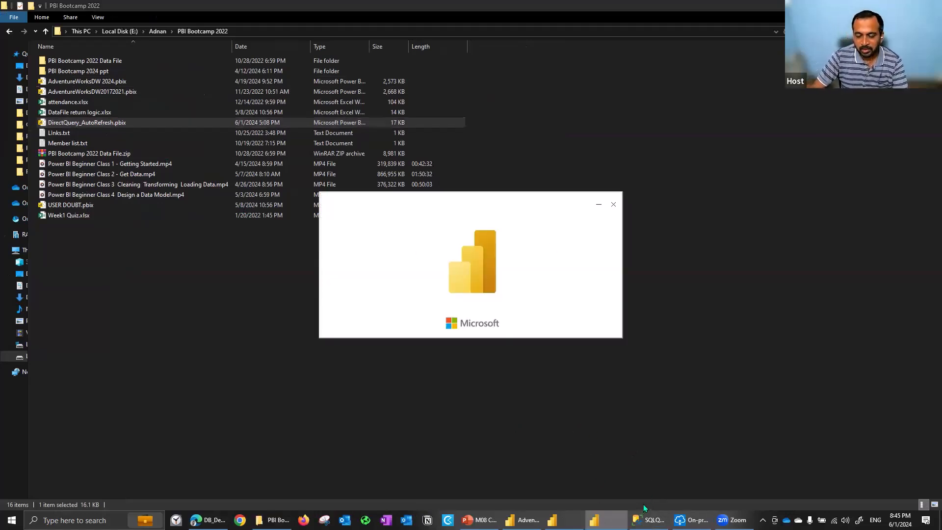
Switch to SQL Server Management Studio, run only the select query on DimProductCategory, and point out the insert statement
key(alt+Tab)
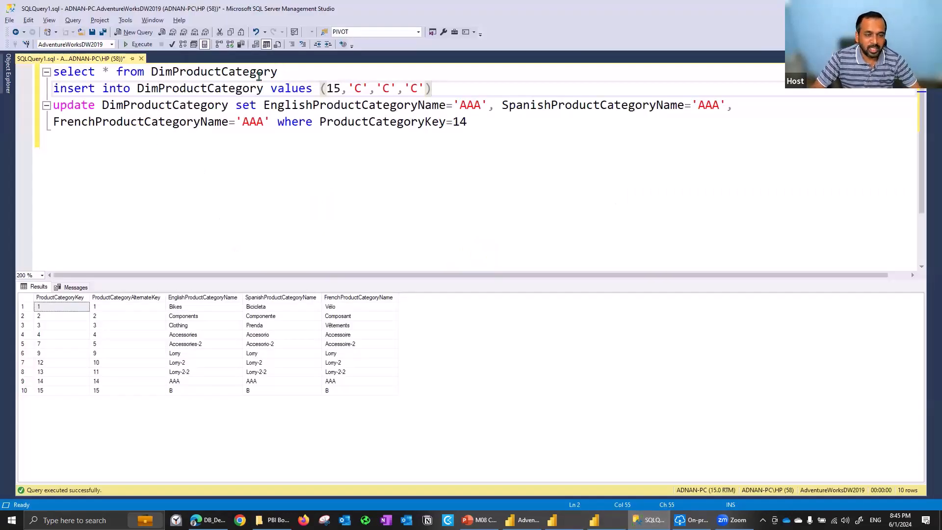
drag(289, 67, 49, 68)
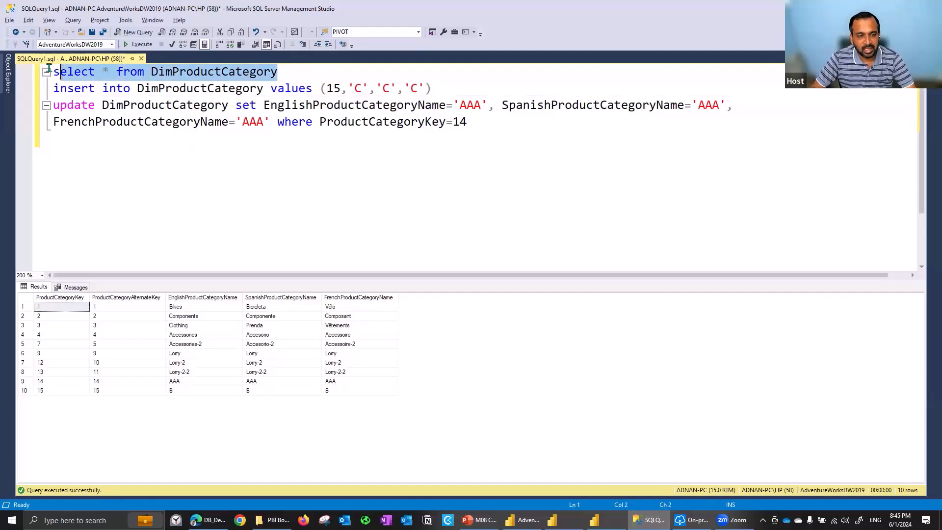
key(shift+Home)
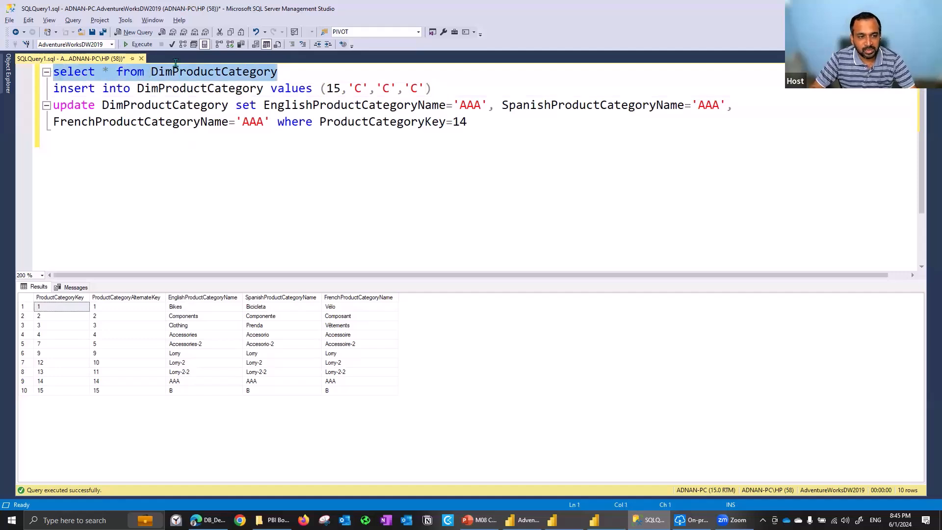
click(138, 45)
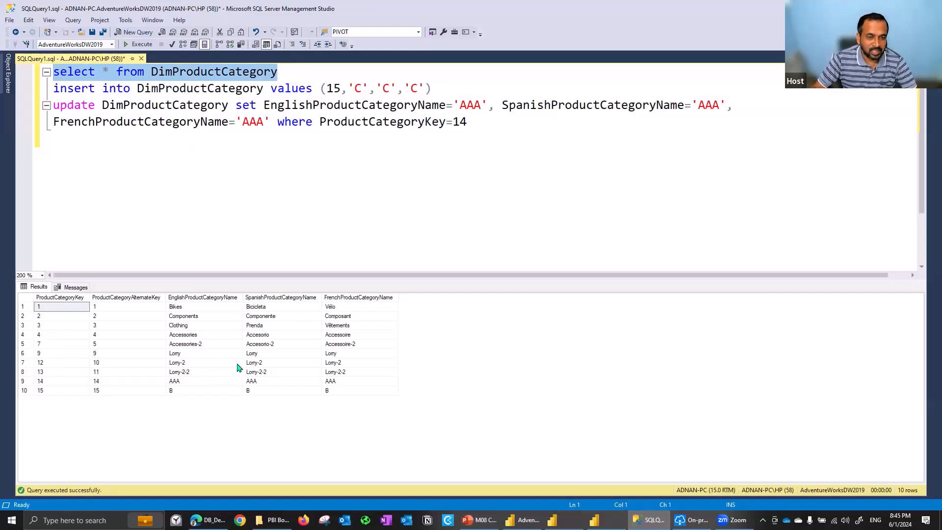
drag(431, 89, 97, 90)
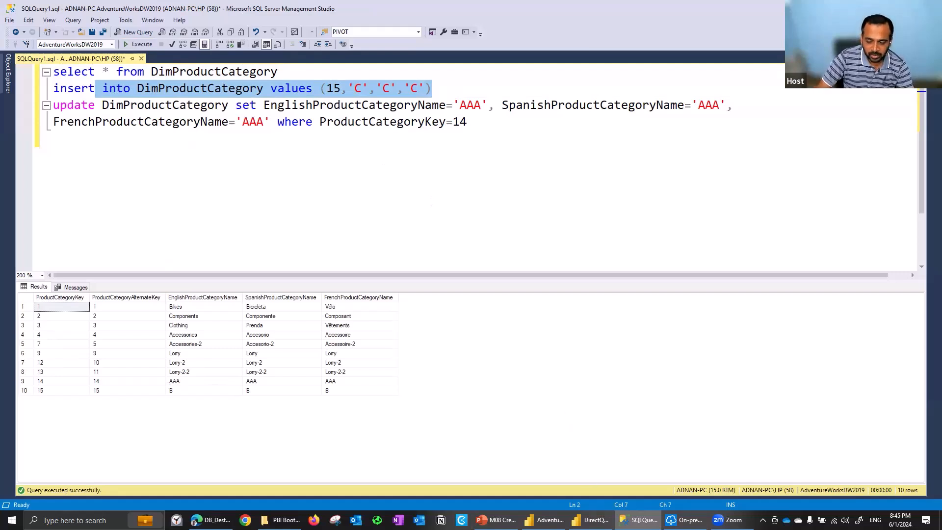
Switch to the DirectQuery_AutoRefresh report and examine the page refresh settings: the refresh types, the interval value and its time units
key(alt+Tab)
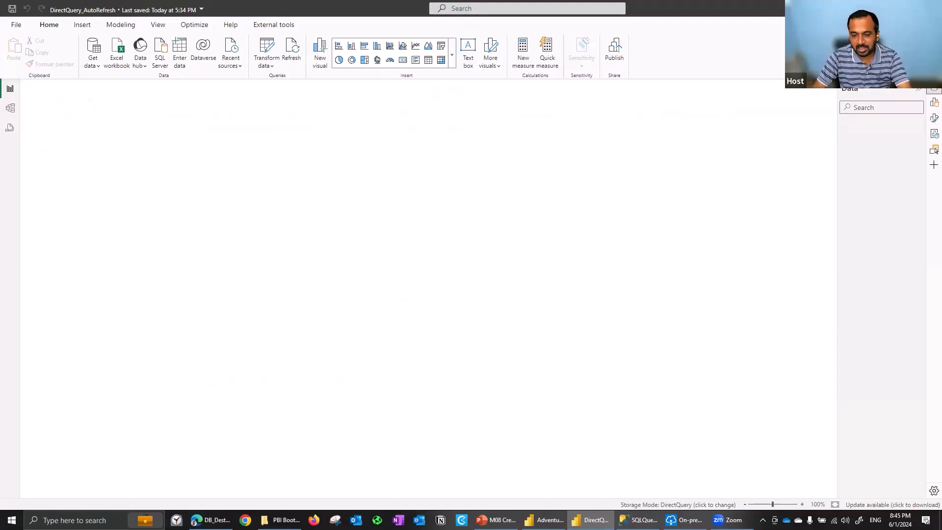
click(684, 519)
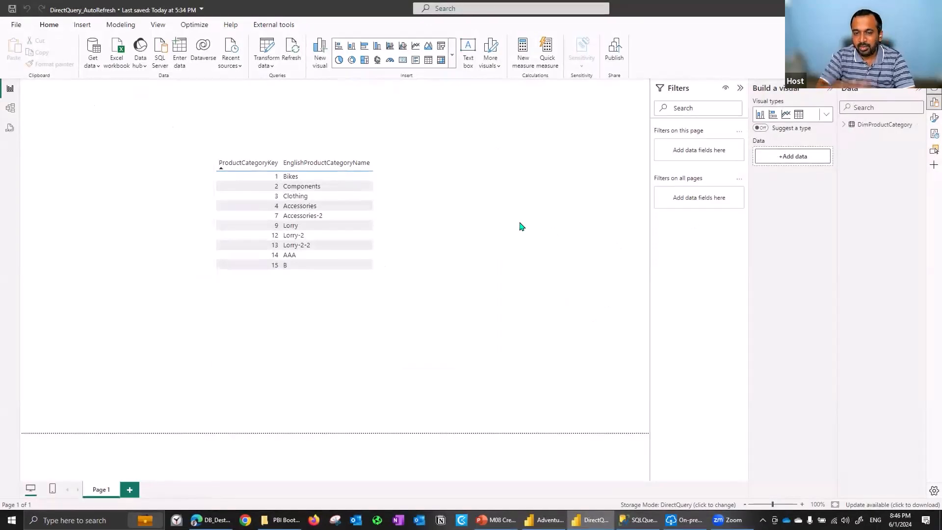
click(933, 119)
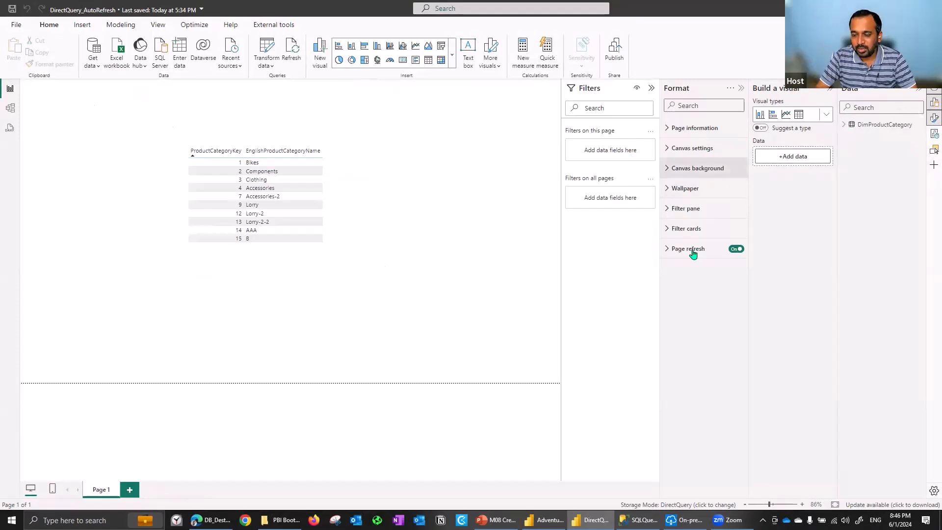
click(693, 253)
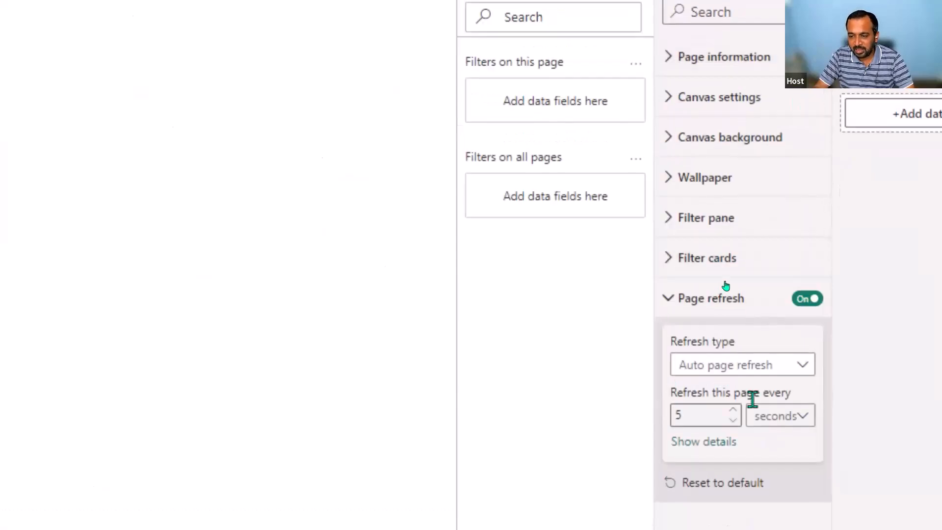
click(786, 372)
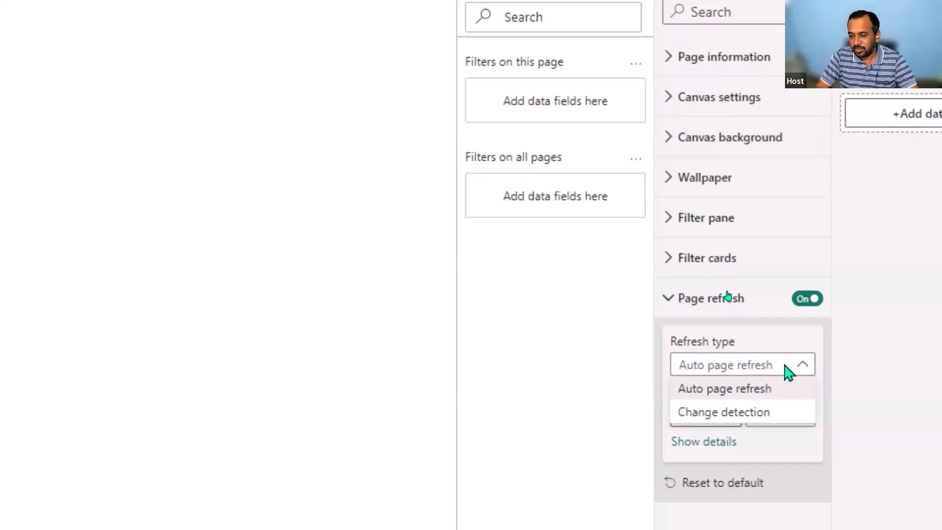
click(791, 391)
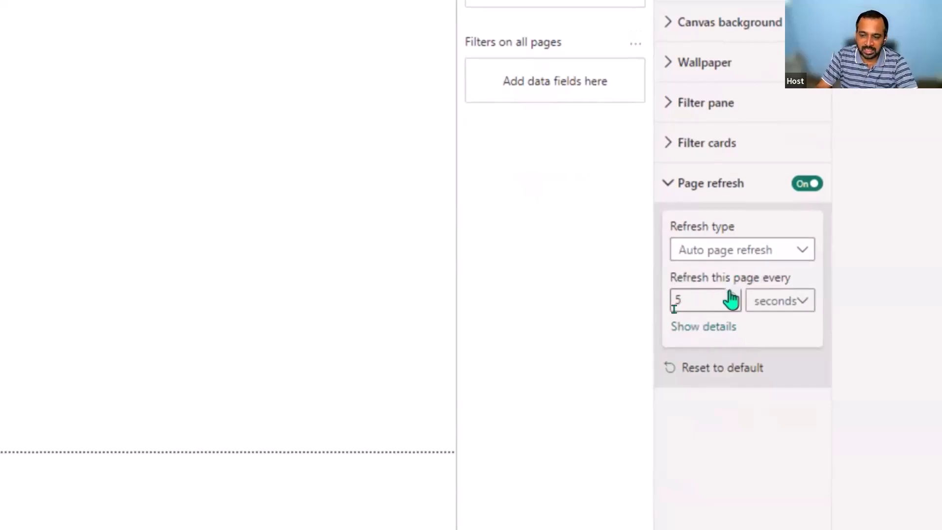
click(792, 300)
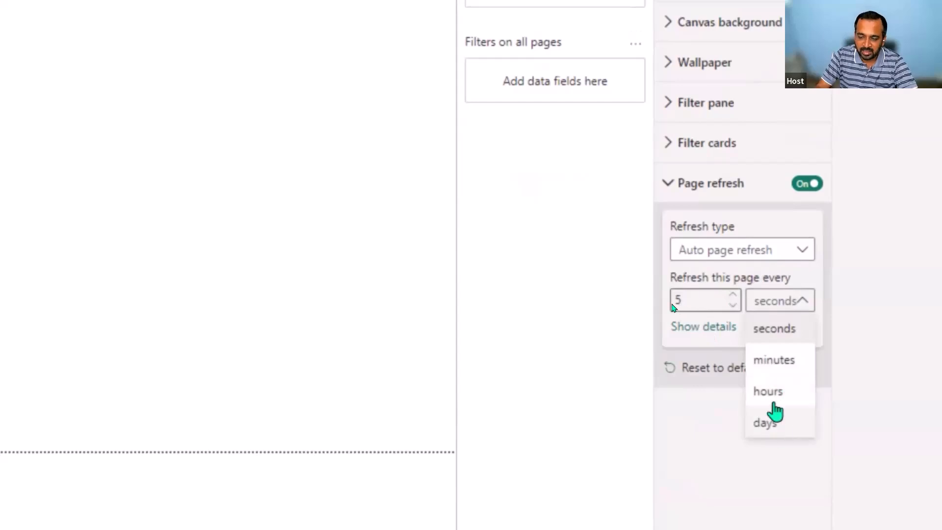
click(699, 300)
double_click(699, 300)
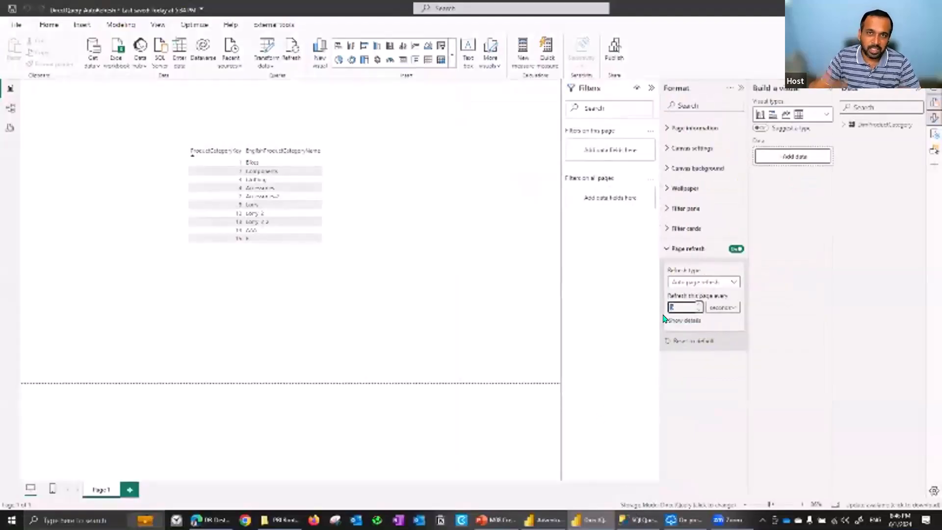
Switch to SQL Server Management Studio and try to insert the values (15,'C','C','C') into DimProductCategory
key(alt+Tab)
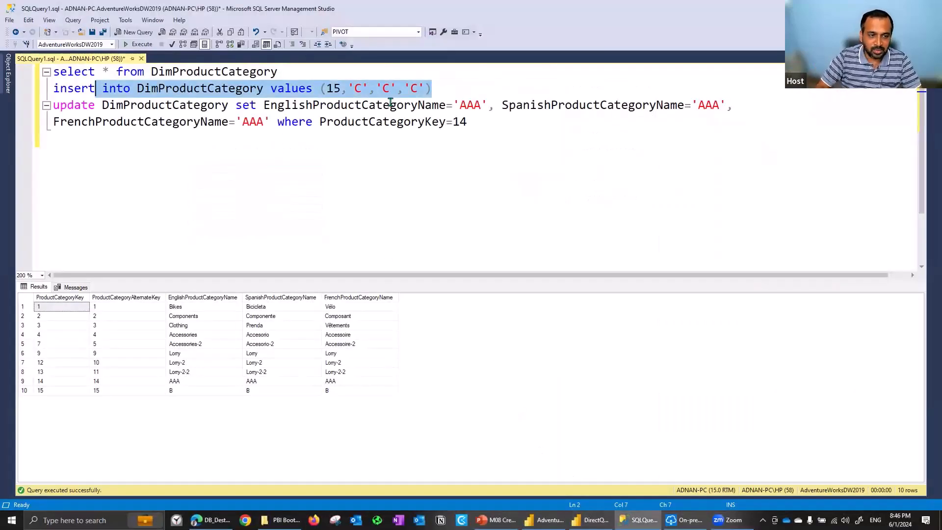
key(Home)
key(shift+End)
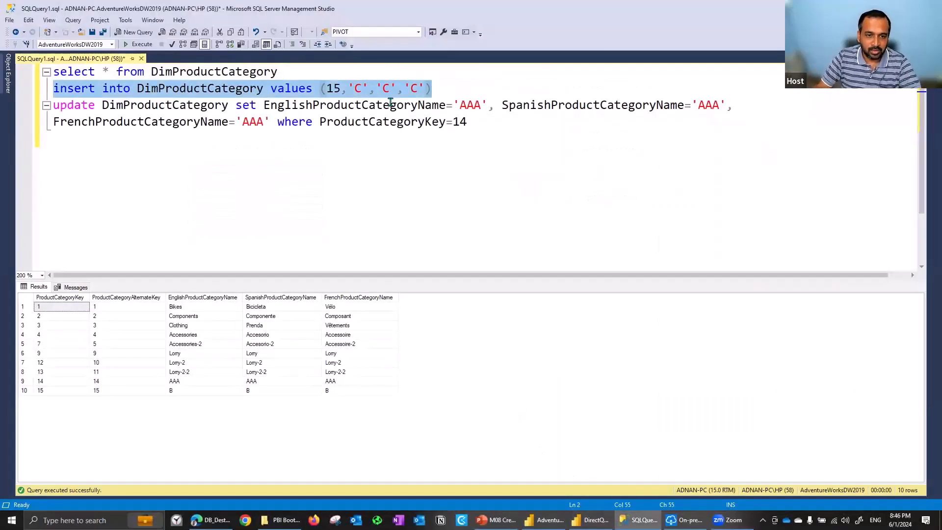
key(F5)
Run only the select query to check the current rows of DimProductCategory
key(ctrl+Home)
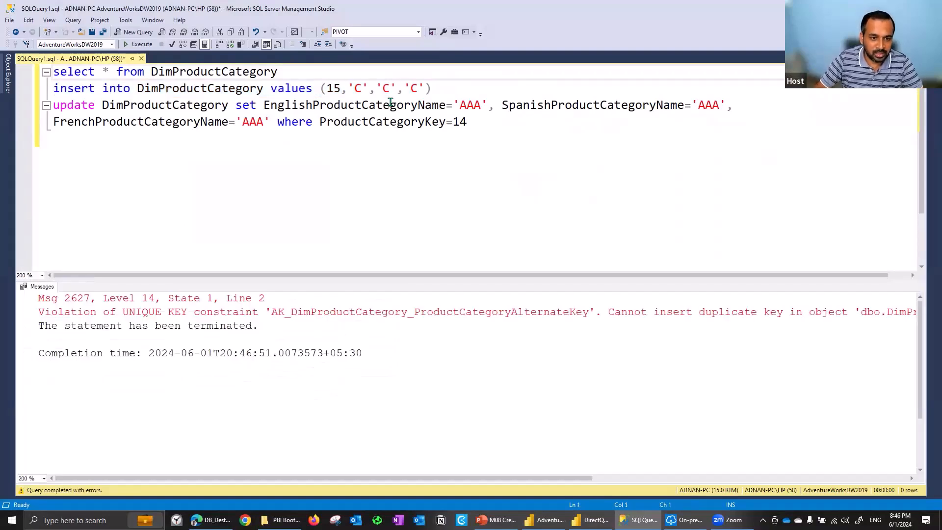
key(Down)
key(Up)
key(shift+End)
key(F5)
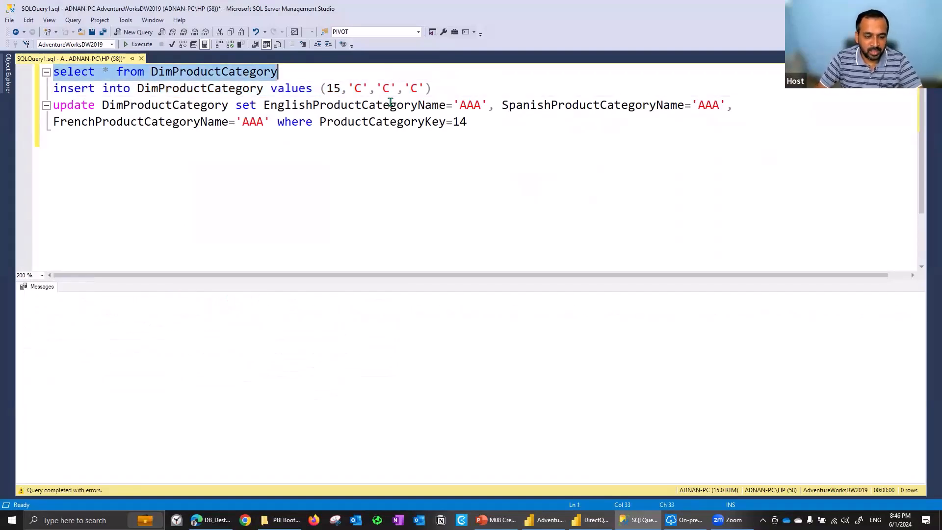
Change the first value of the insert statement to 16 and run only that statement
click(340, 88)
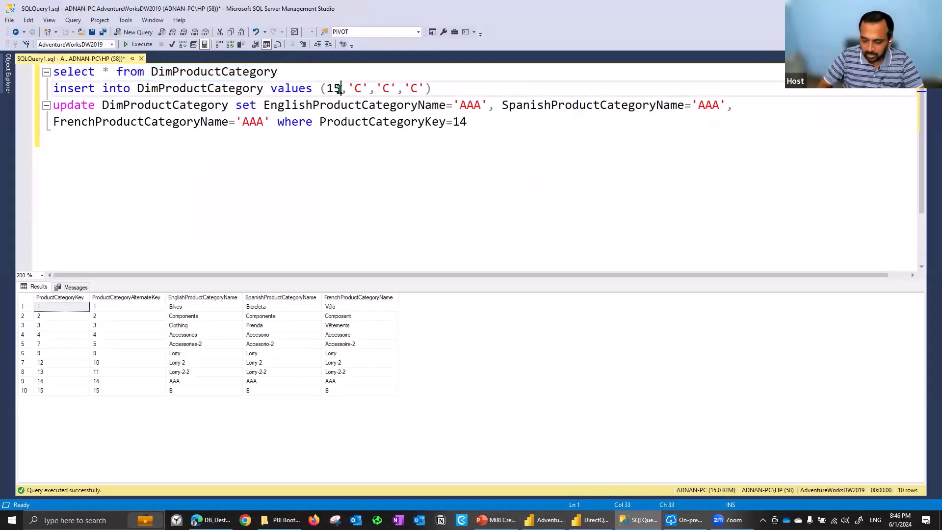
key(Home)
key(shift+End)
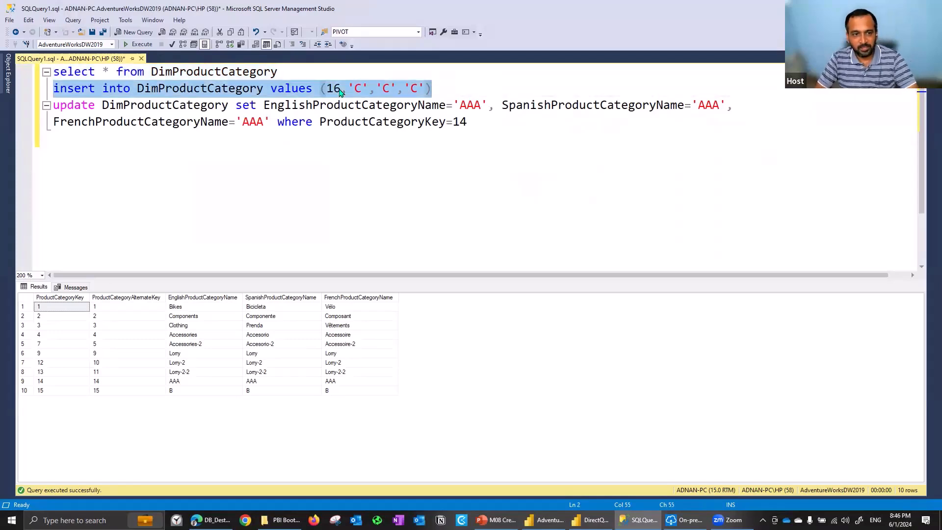
key(F5)
Rerun the select query to check DimProductCategory after the insert
key(Up)
key(shift+Home)
key(F5)
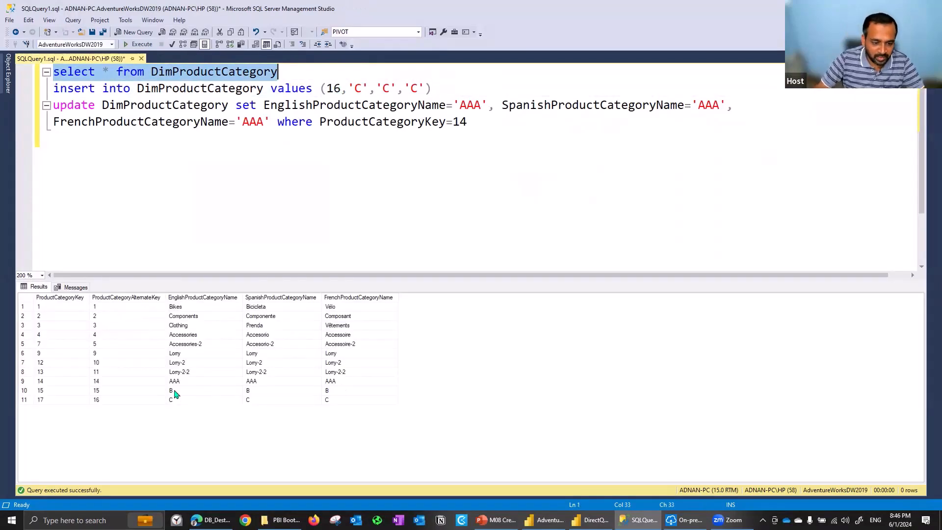
Switch to the DirectQuery_AutoRefresh report, set the table visual's global font size to 20, and enlarge the table to fit its rows
key(alt+Tab)
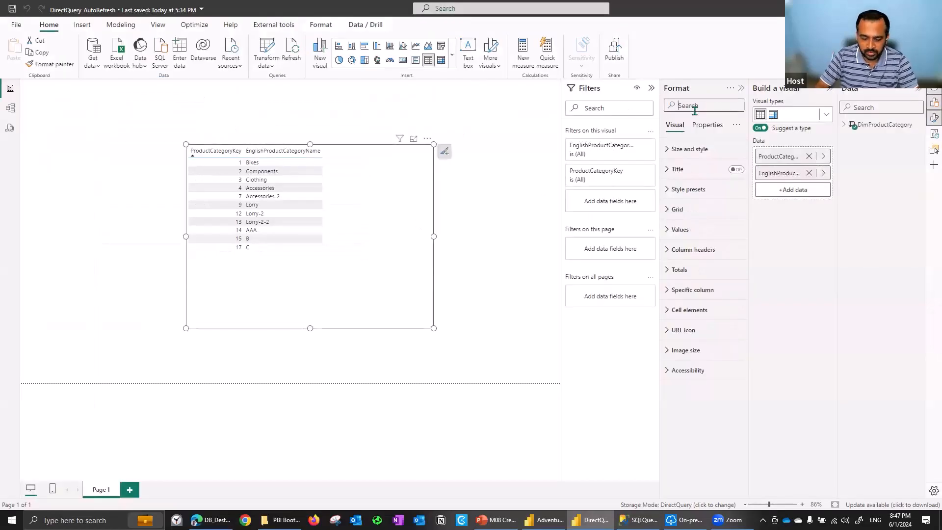
text(font size)
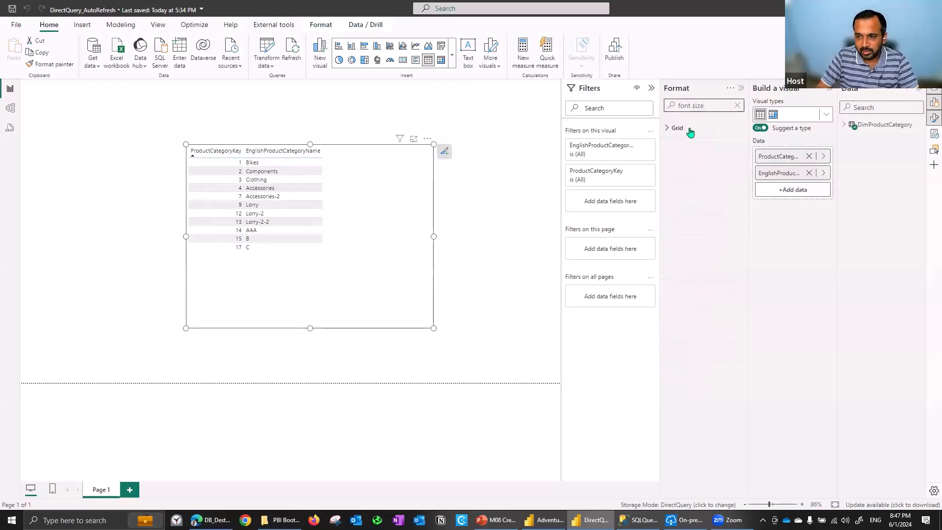
click(687, 177)
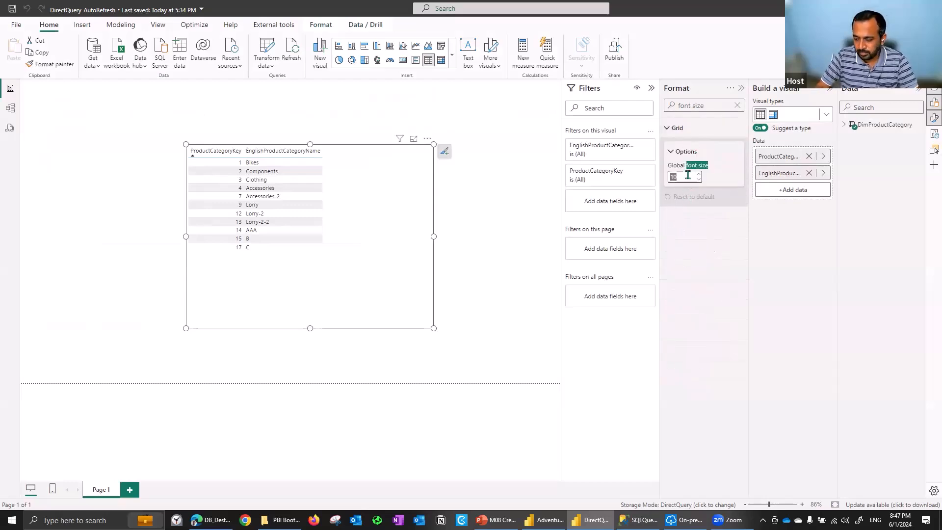
text(20)
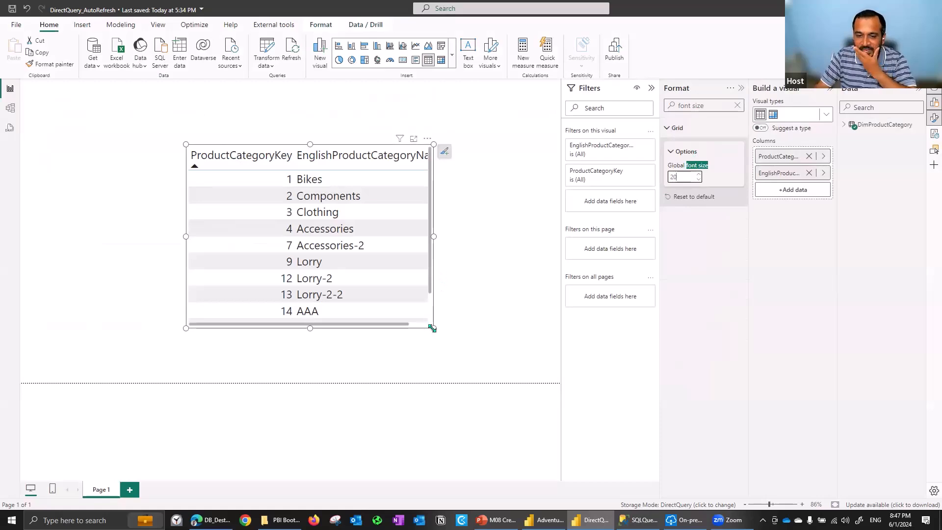
drag(525, 368, 554, 382)
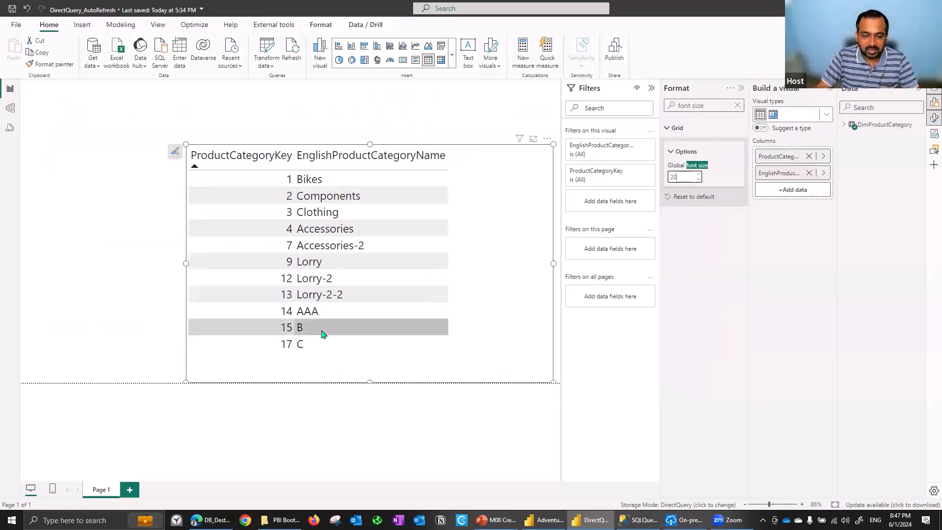
click(288, 332)
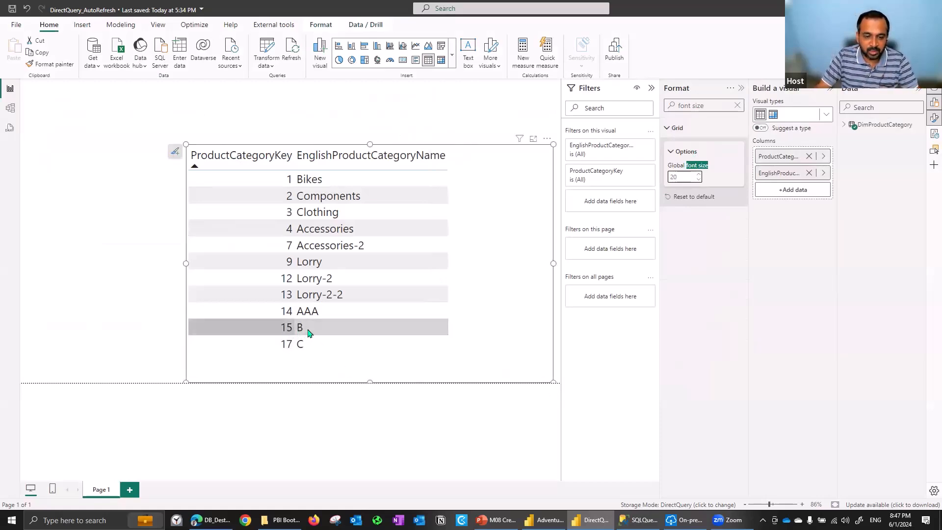
Switch to the SQL query and edit the update statement to set EnglishProductCategoryName='BB' where ProductCategoryKey=15
key(alt+Tab)
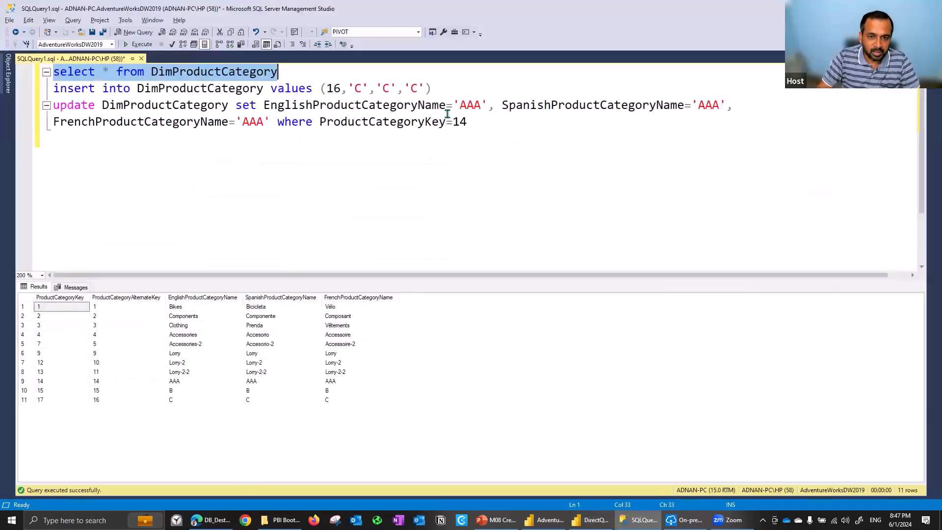
click(467, 123)
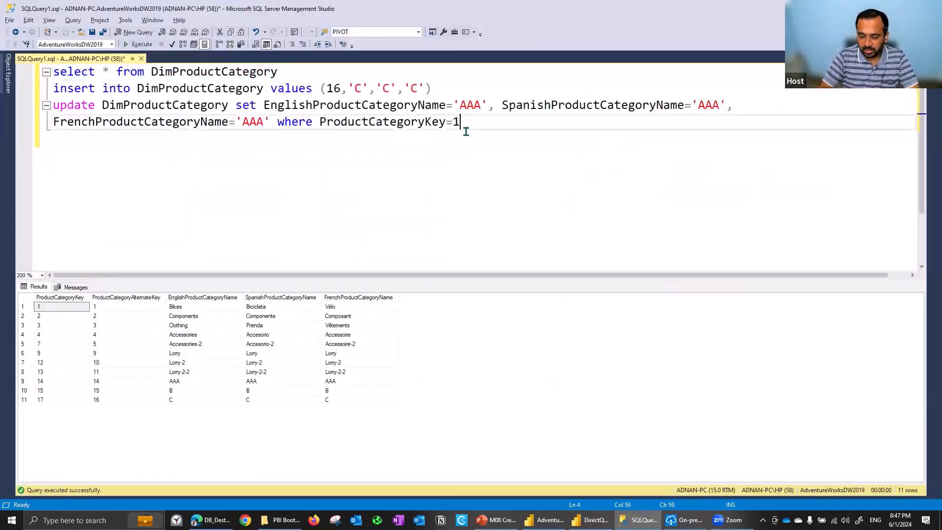
key(Up)
key(shift+Right)
key(shift+Right)
key(shift+Right)
text(BBB)
key(BackSpace)
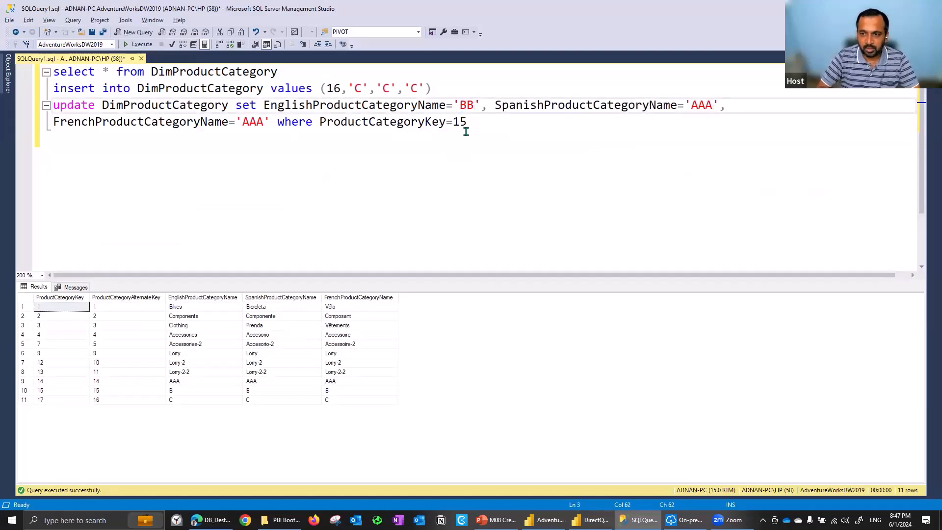
Change both the SpanishProductCategoryName and FrenchProductCategoryName values in the update statement to 'BB'
key(Left)
key(shift+Left)
key(shift+Left)
key(shift+Left)
text(BB)
key(Down)
key(Left)
key(Left)
key(Left)
key(shift+Left)
key(shift+Left)
key(shift+Left)
text(BB)
Run only the two-line update statement against DimProductCategory
key(Up)
key(Home)
key(shift+Down)
key(shift+Down)
key(F5)
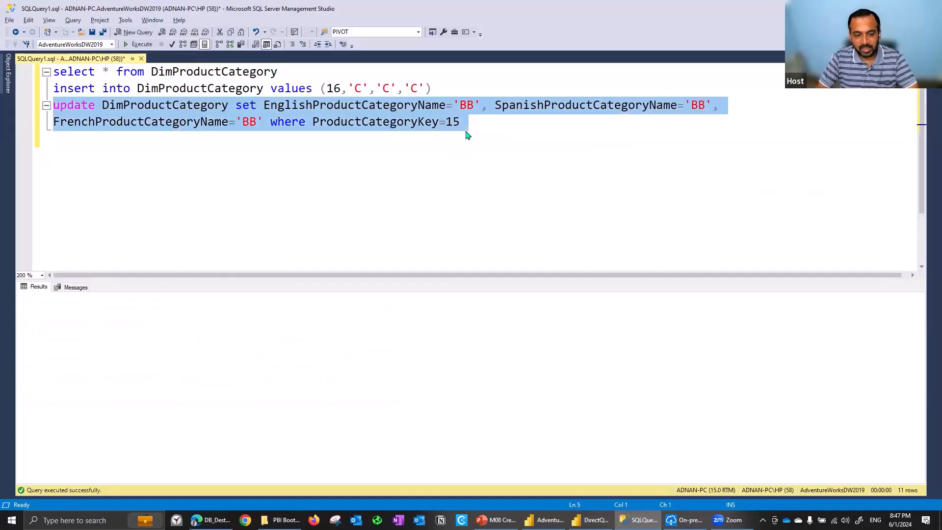
Switch to the DirectQuery_AutoRefresh report and clear the font size search to bring back the page formatting options
key(alt+Tab)
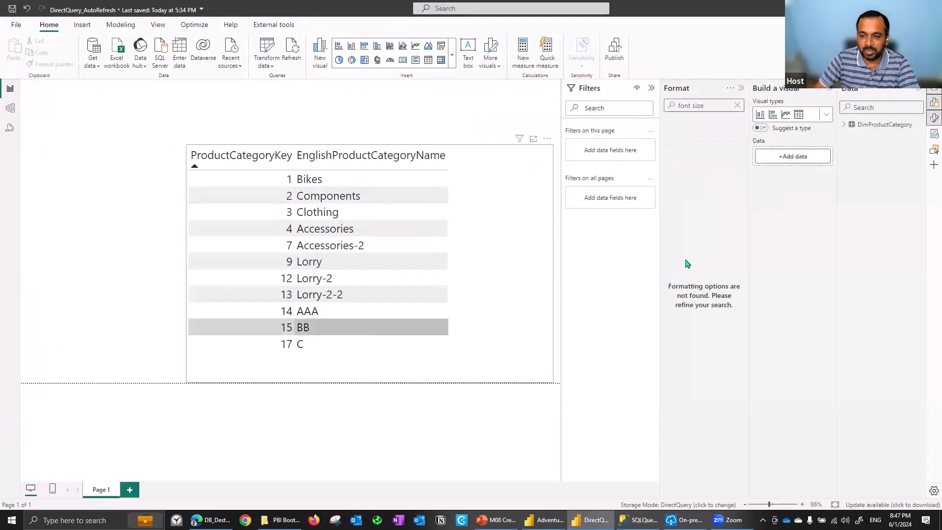
click(737, 106)
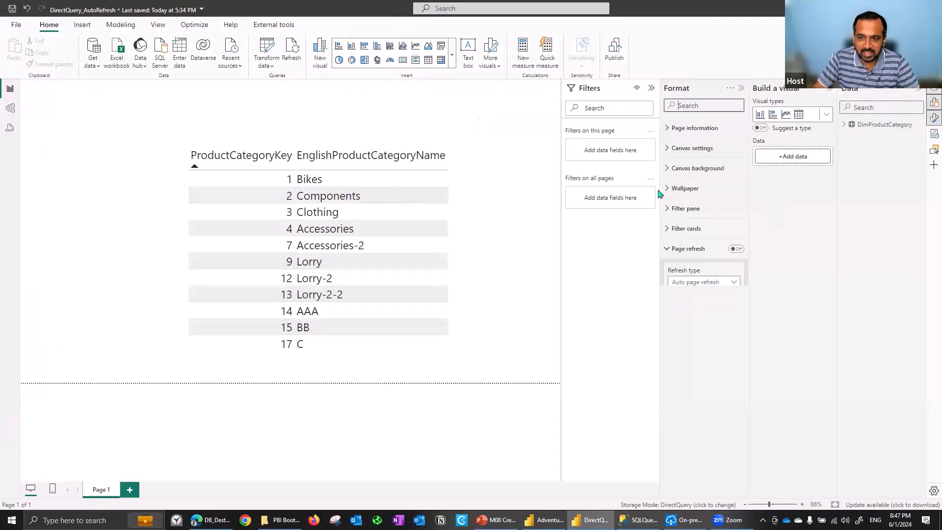
Turn on automatic page refresh every 5 seconds for the report page and show its details
click(696, 321)
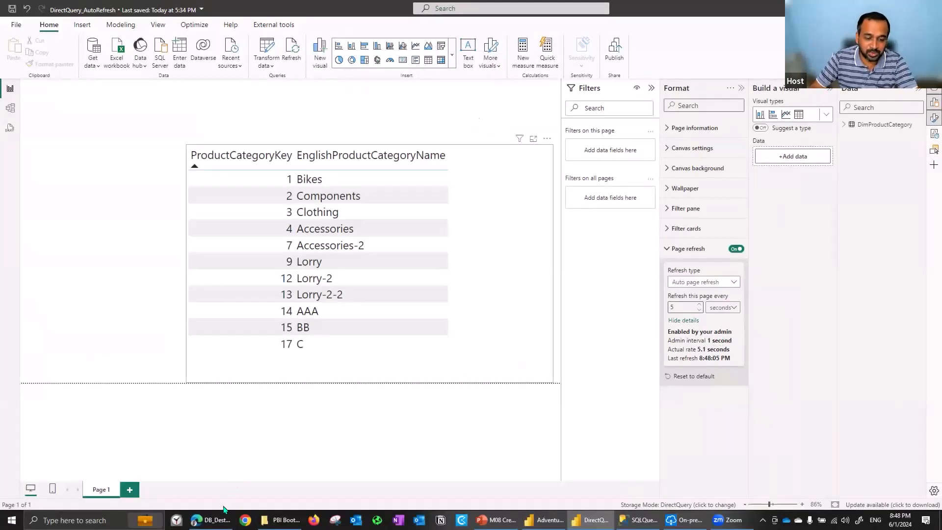
Switch to the Power BI service in the browser and open the Admin portal from its settings
mouse_move(210, 520)
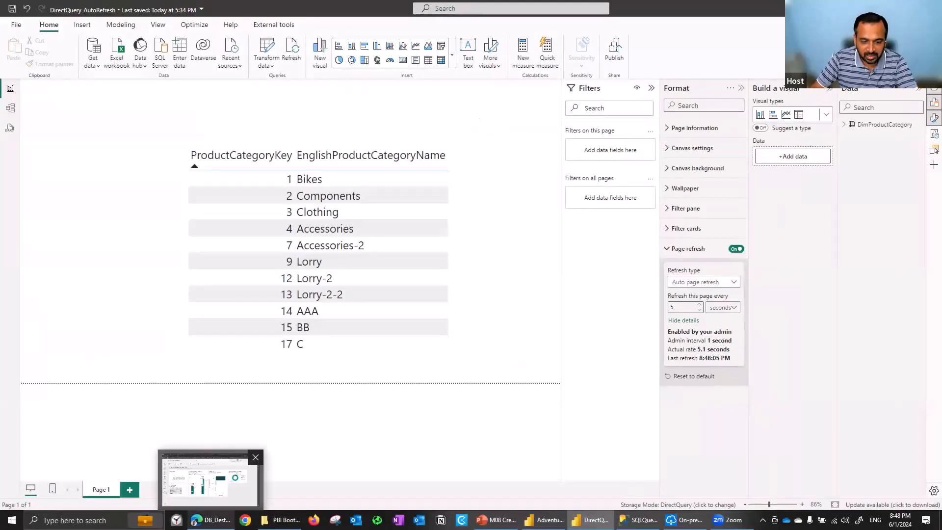
click(210, 479)
click(760, 71)
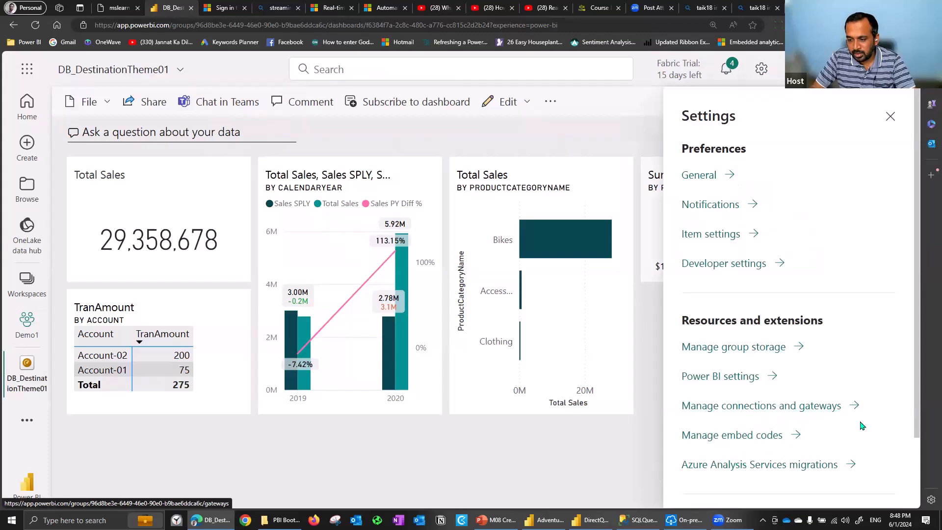
scroll(907, 439, down, 1)
scroll(728, 467, down, 1)
click(721, 463)
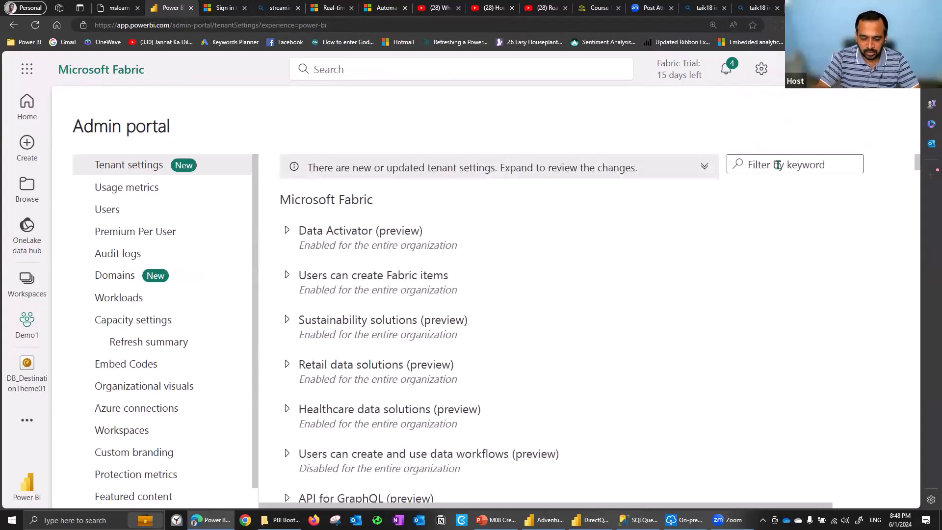
Search the tenant settings for REAL, REFRESH and AUTO, expanding the Real-Time Dashboards setting to read it
text(REAL)
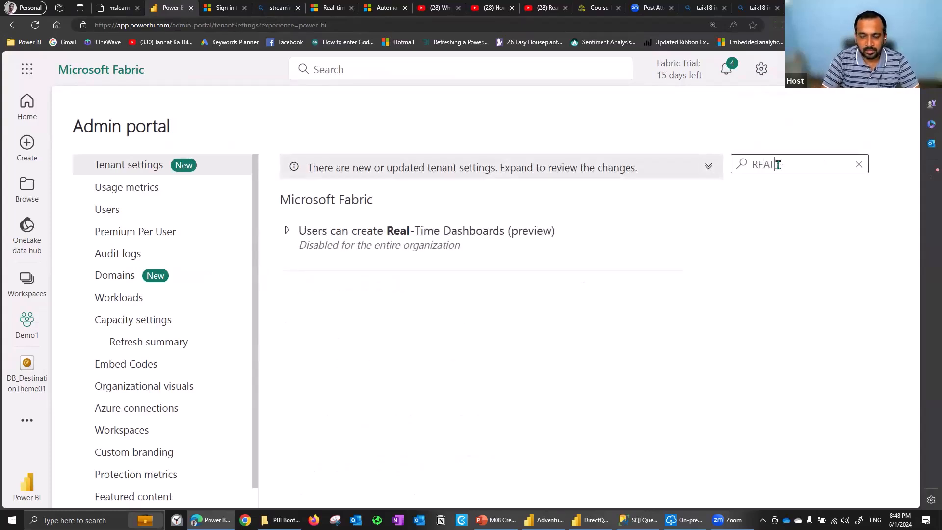
click(474, 232)
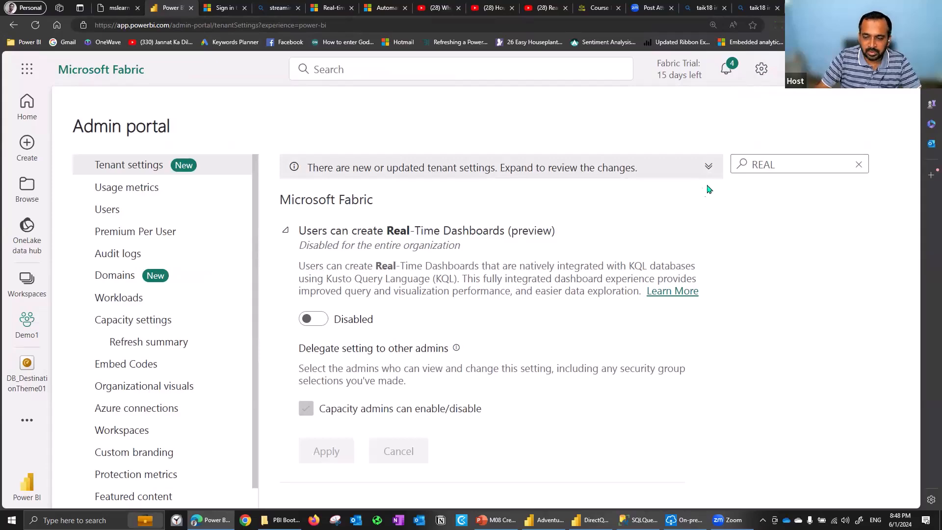
drag(778, 160, 728, 170)
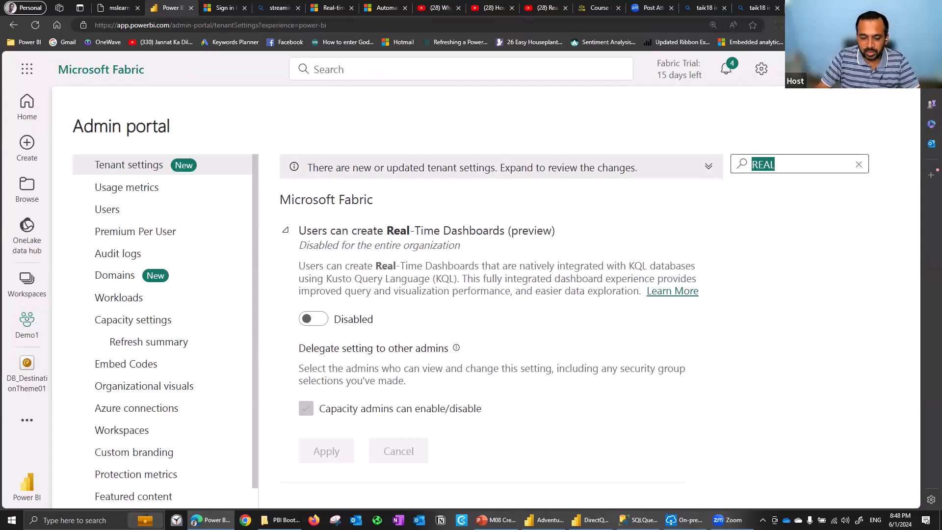
key(alt+Tab)
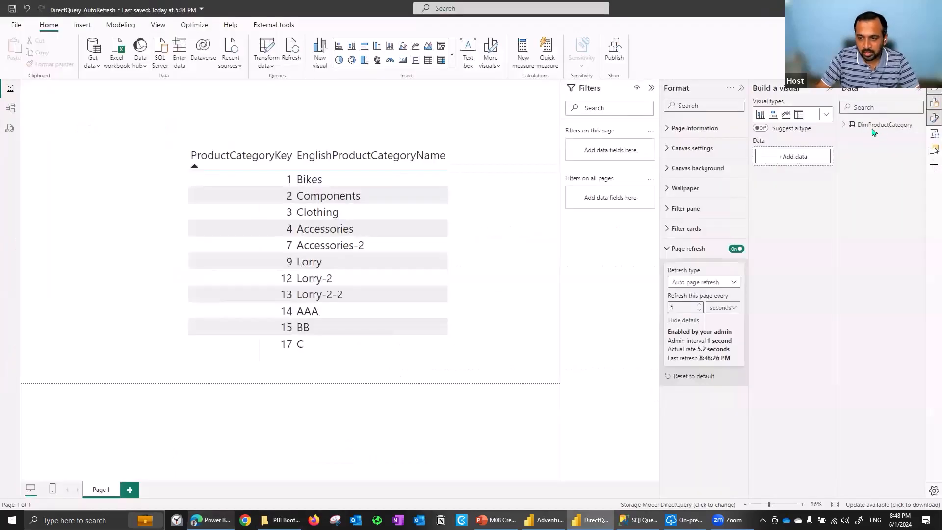
key(alt+Tab)
text(REFRESH)
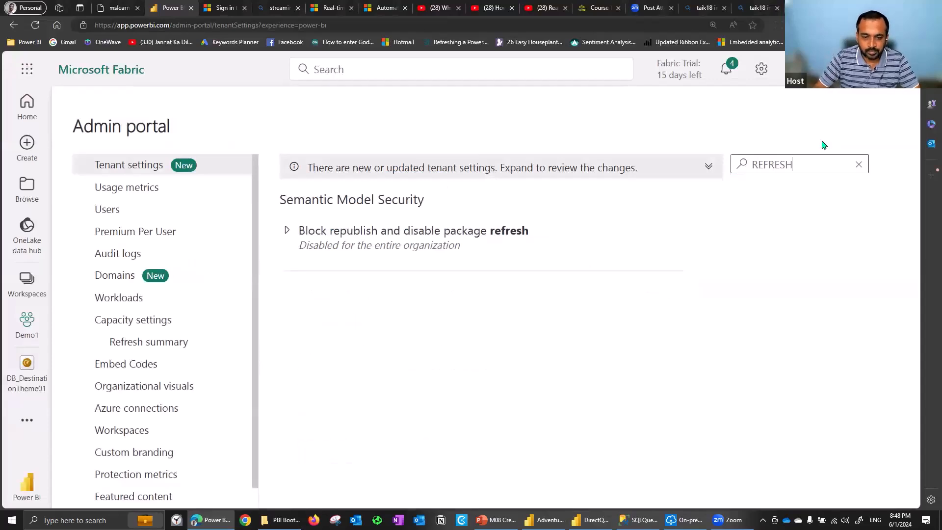
key(ctrl+a)
text(AUTO)
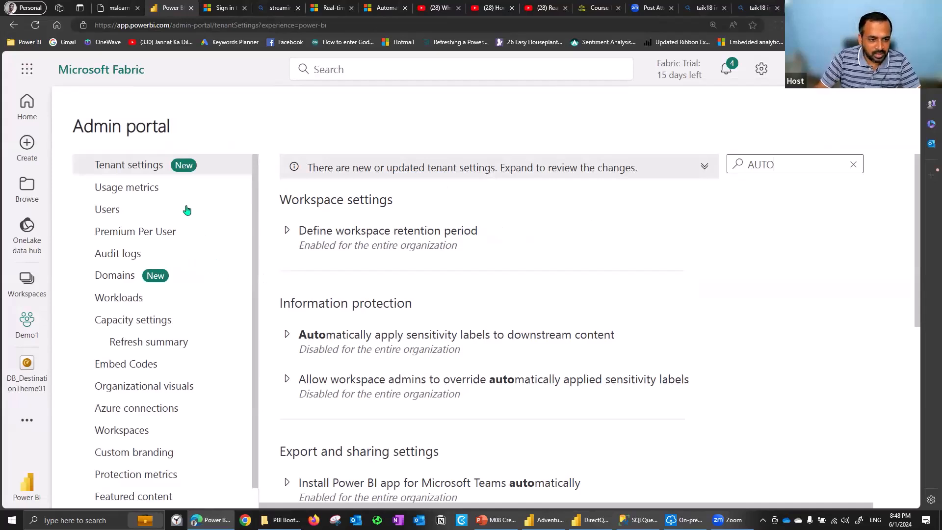
Open the capacity settings and check the Power BI Embedded and Fabric Capacity sections
click(139, 321)
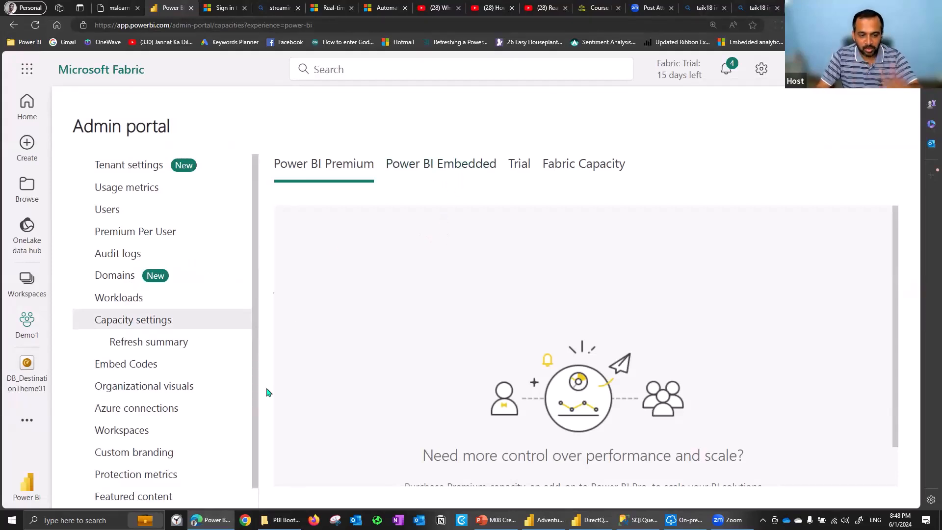
mouse_move(209, 520)
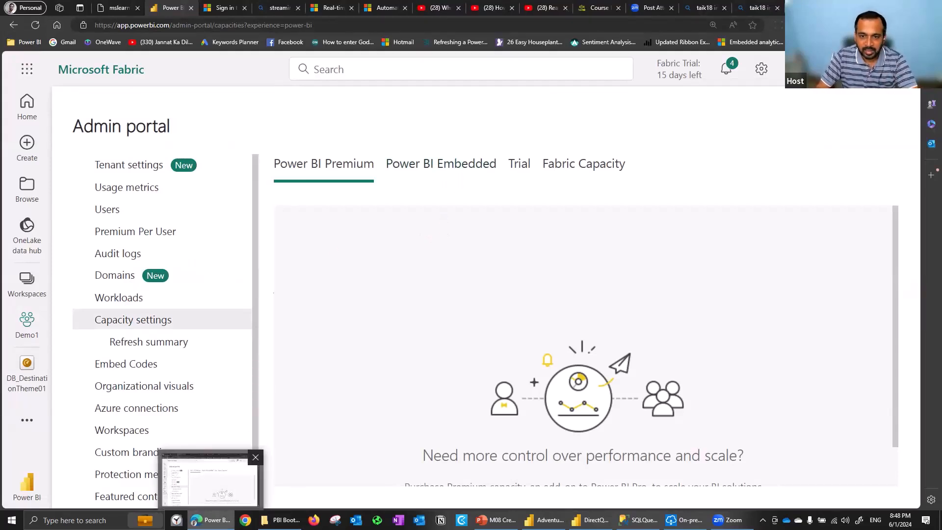
click(448, 164)
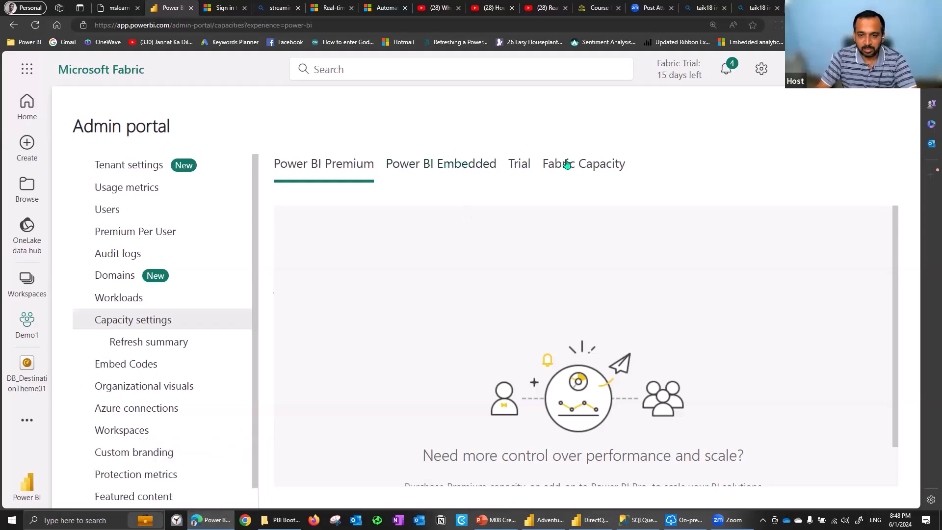
click(577, 164)
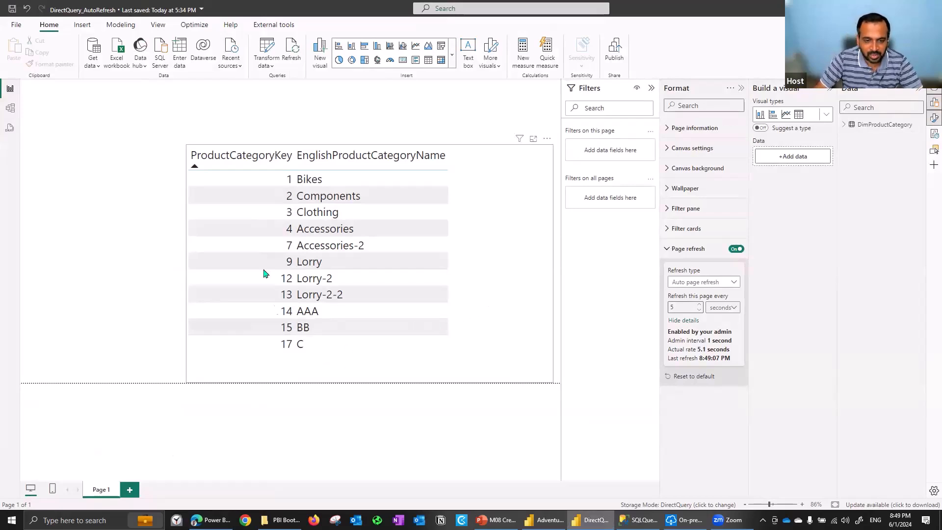
Save the DirectQuery_AutoRefresh report in Power BI Desktop and publish it to the Demo1 workspace, replacing the existing dataset
click(623, 51)
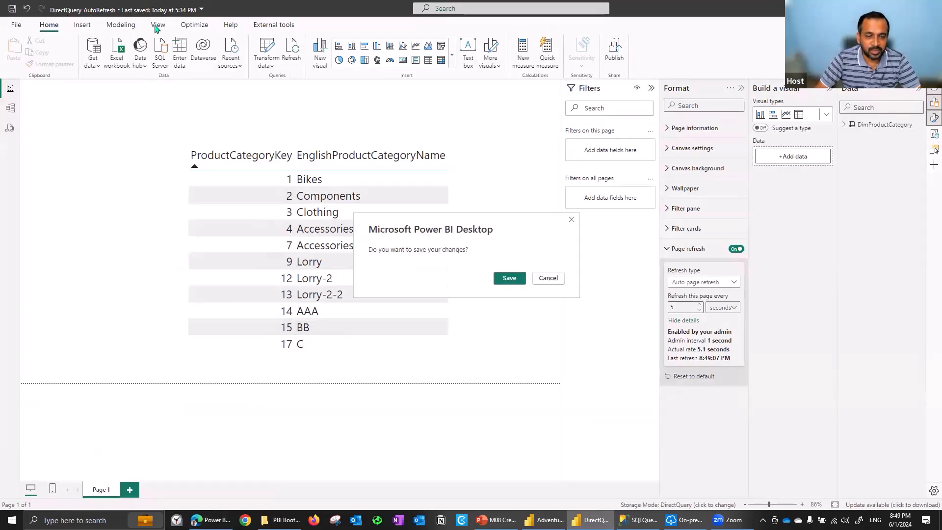
click(508, 279)
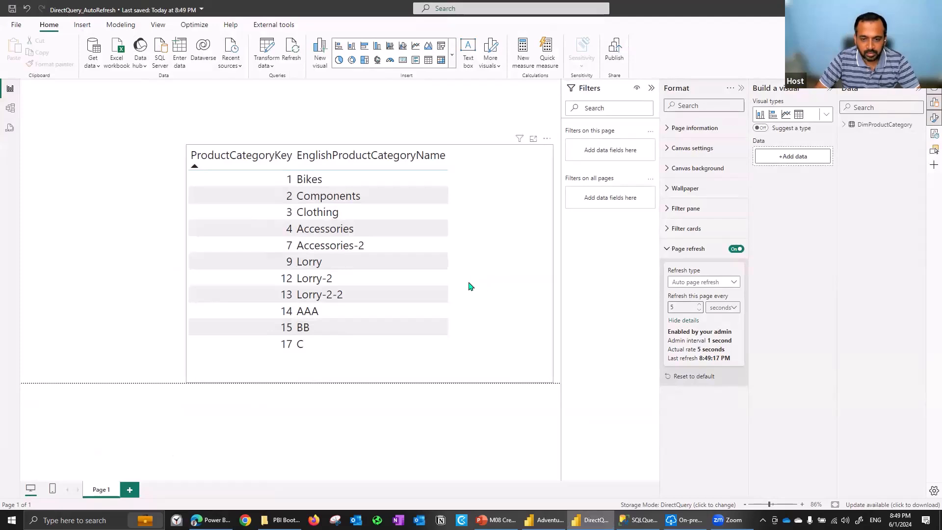
click(374, 294)
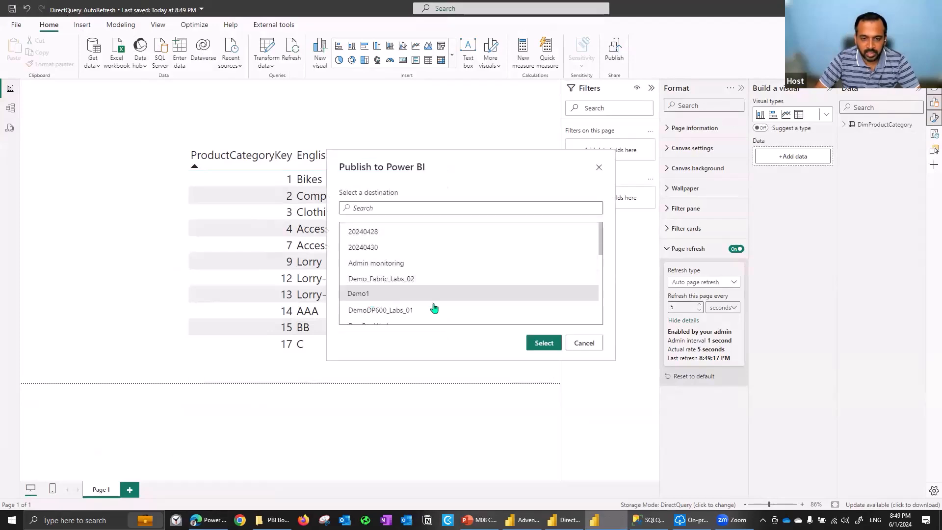
click(552, 344)
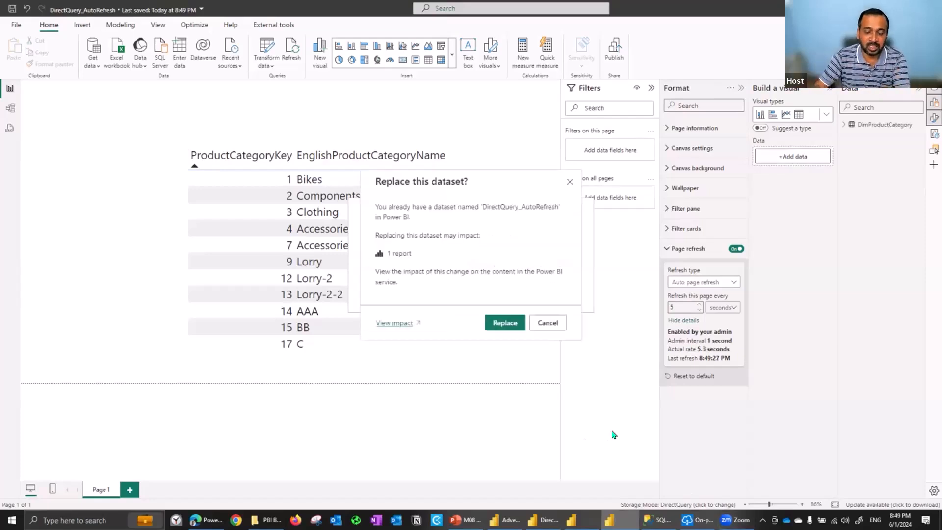
click(507, 322)
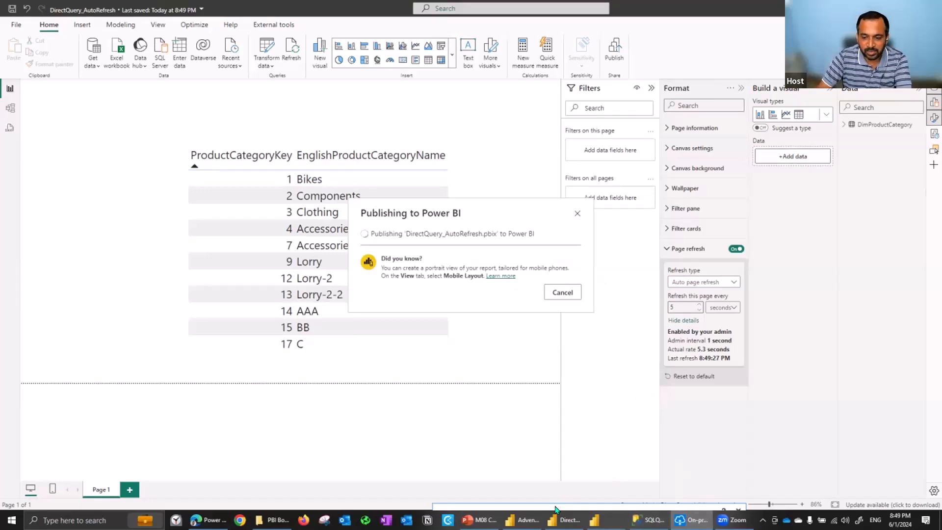
drag(526, 259, 515, 452)
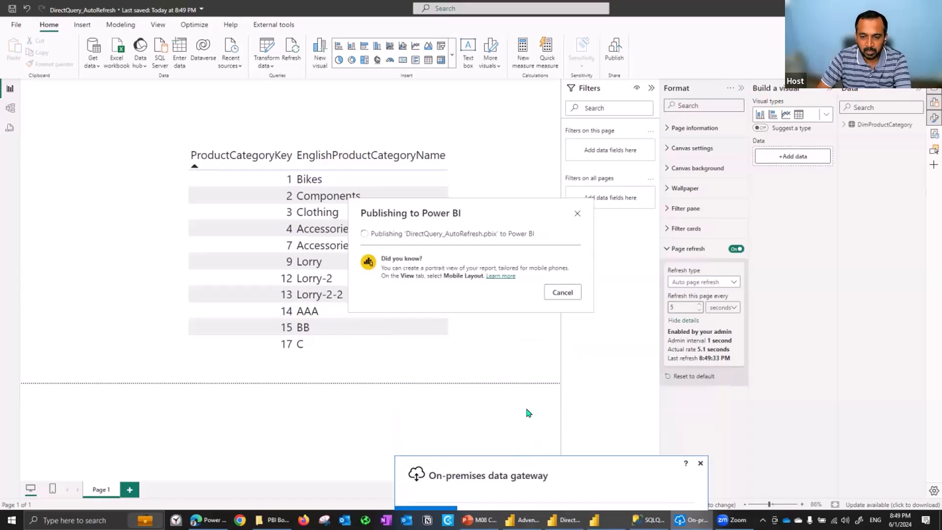
key(Escape)
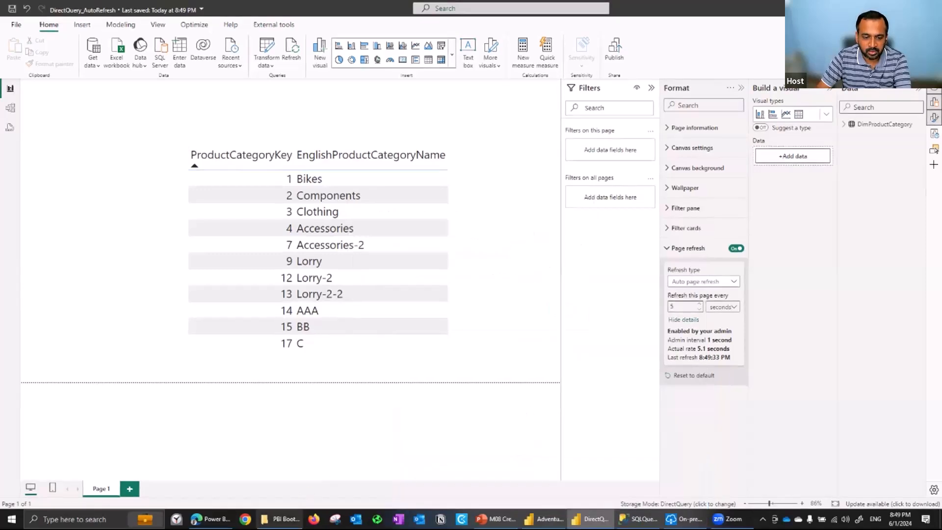
Switch to the Power BI service and open the DirectQuery_AutoRefresh report from the Demo1 workspace
click(208, 519)
click(23, 334)
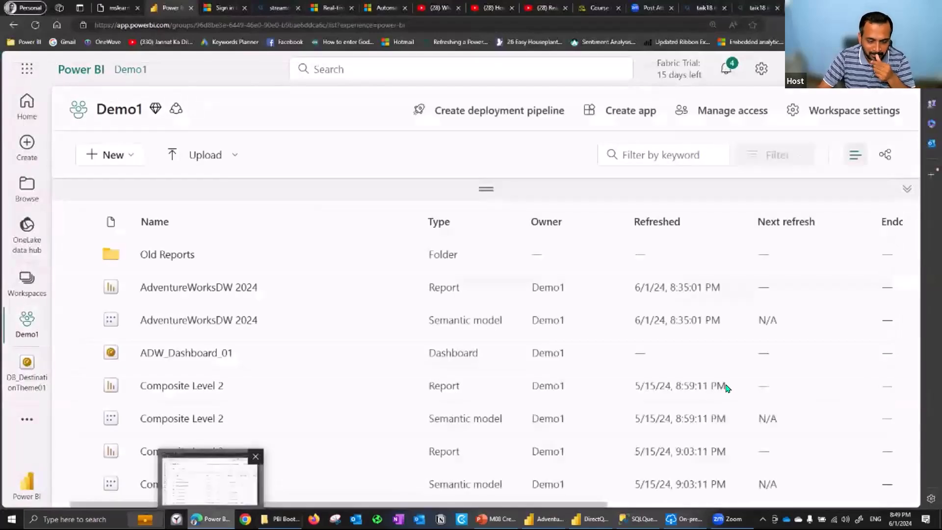
scroll(261, 399, down, 5)
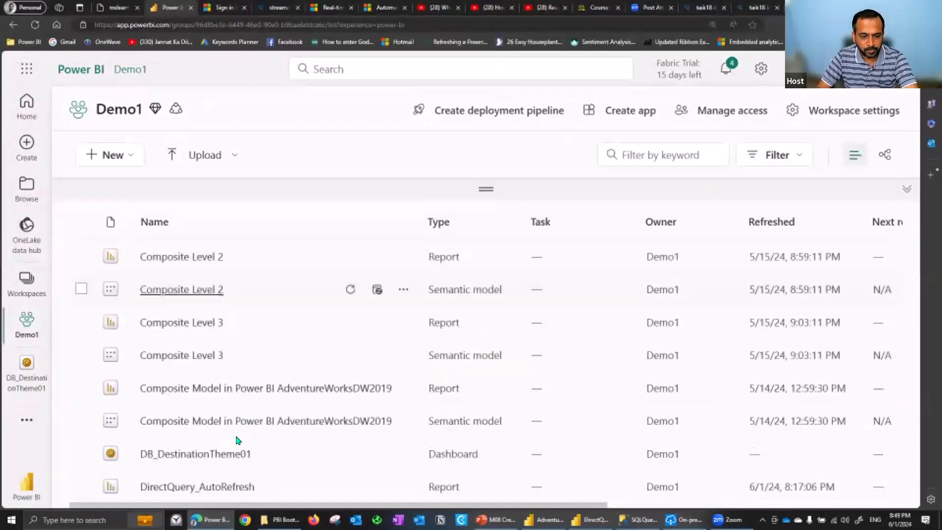
click(205, 365)
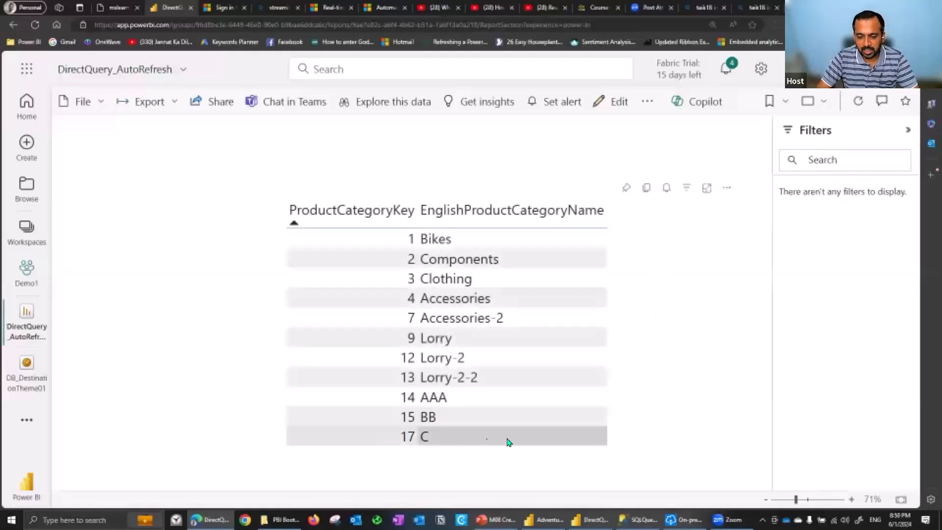
Switch to the SQL query and change the English, Spanish and French category names in the update statement to 'BBB'
key(alt+Tab)
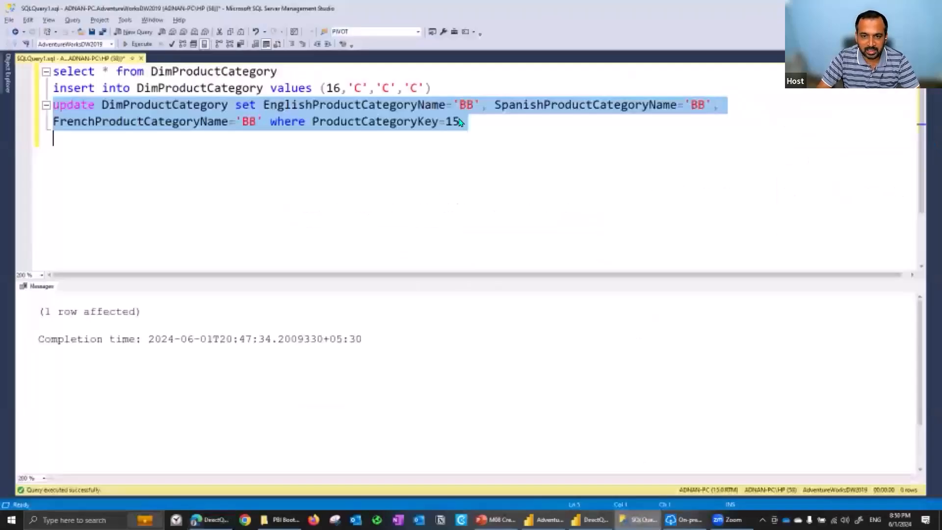
click(481, 105)
text(B)
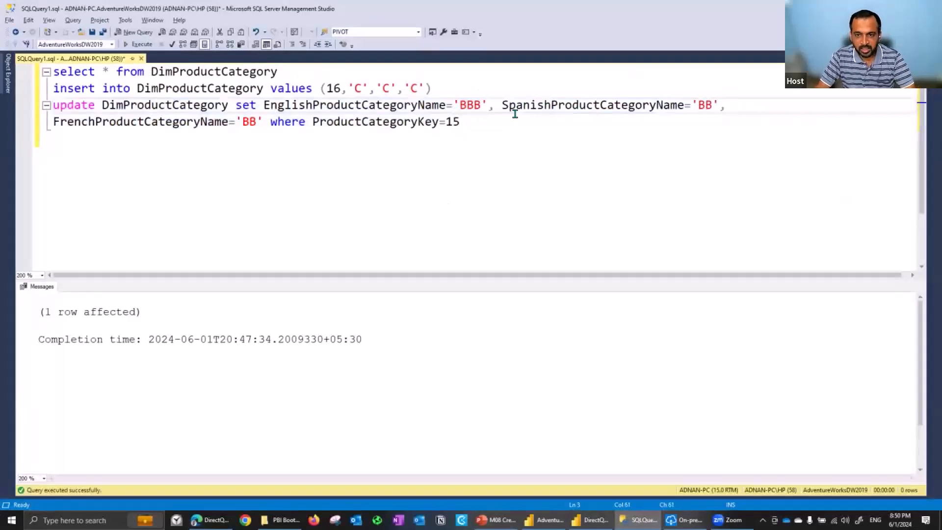
click(712, 105)
text(B)
click(257, 117)
text(B)
Run only the two-line update statement that sets the 'BBB' names for ProductCategoryKey 15
key(End)
key(shift+Home)
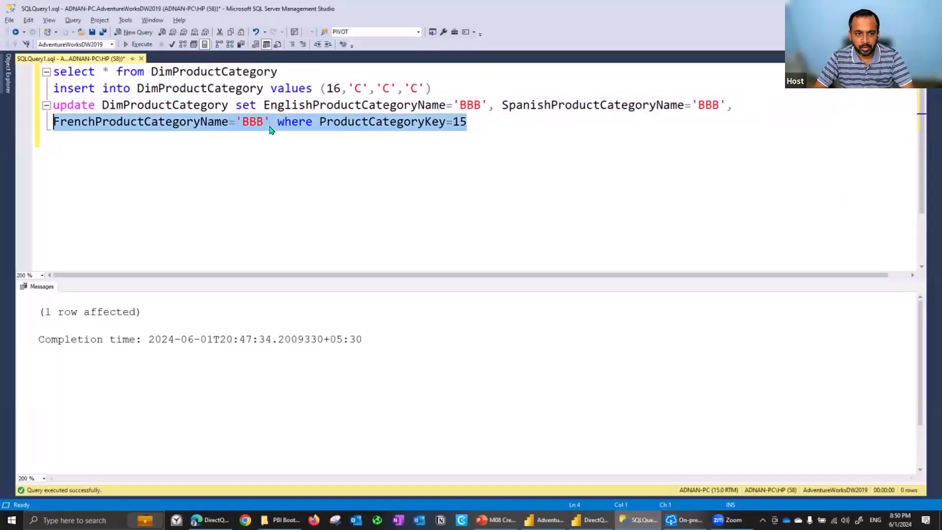
key(shift+Up)
key(F5)
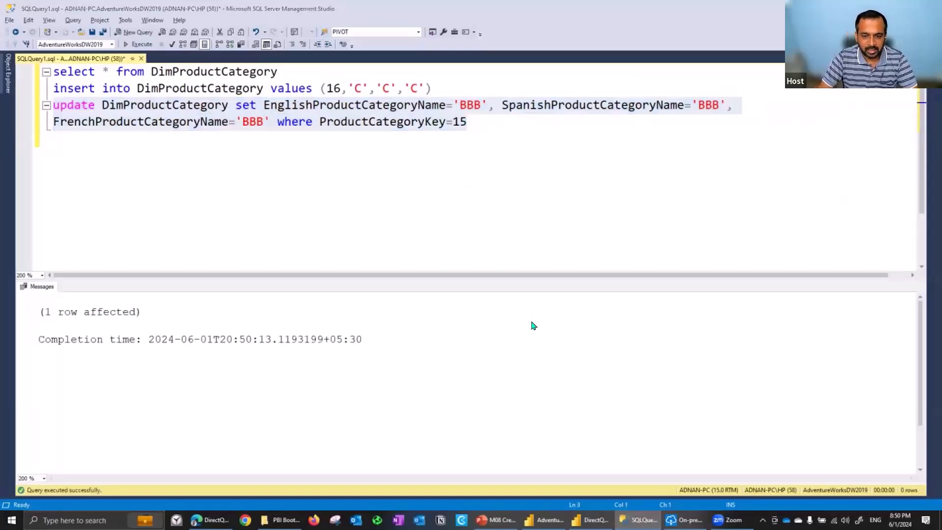
Compare the category name for key 15 in the published report and in the Power BI Desktop report
key(alt+Tab)
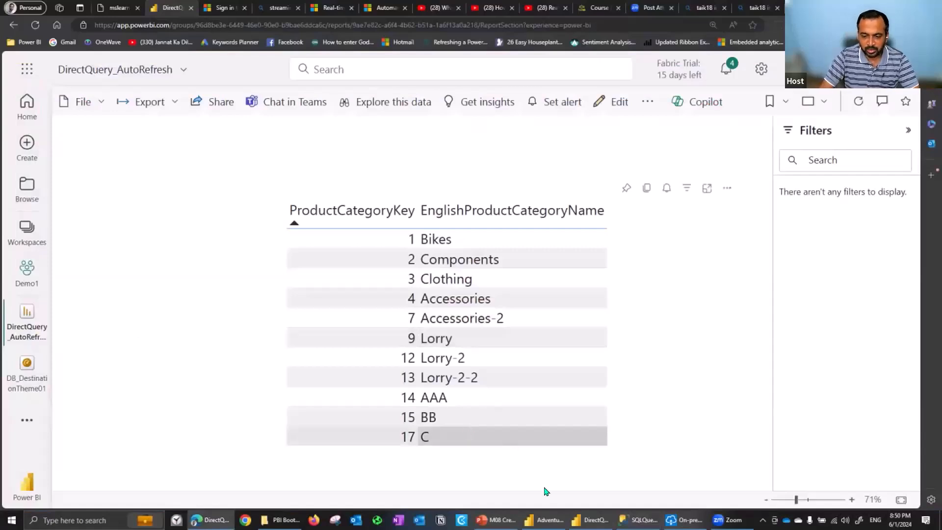
key(alt+Tab)
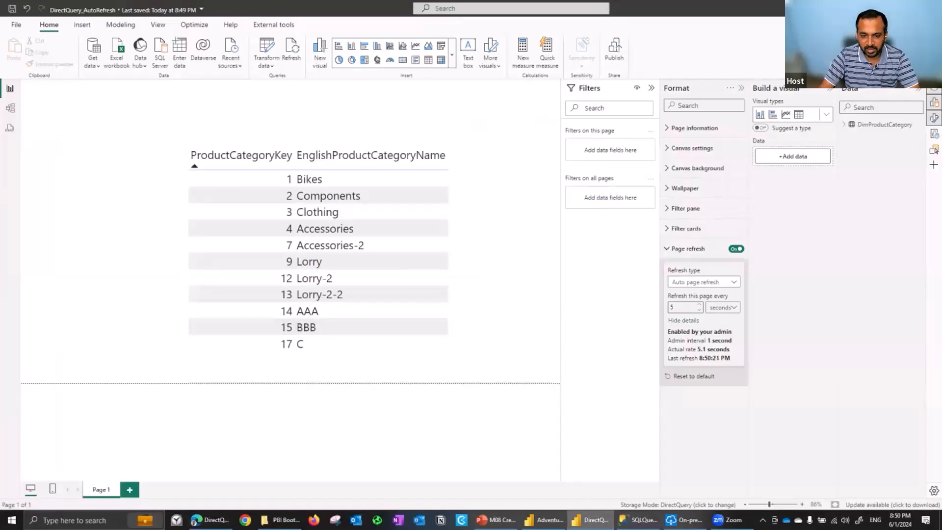
click(580, 505)
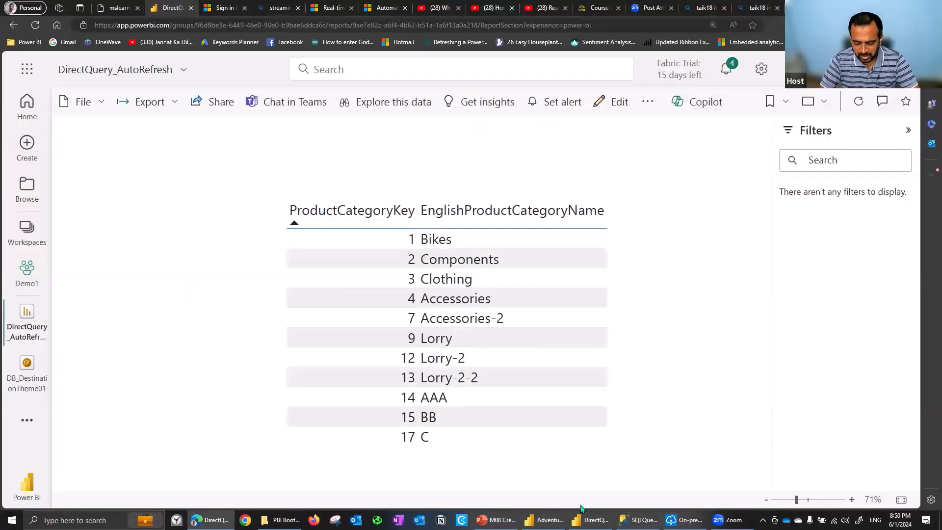
Open the published report for editing and examine the admin interval in its page refresh details
click(620, 106)
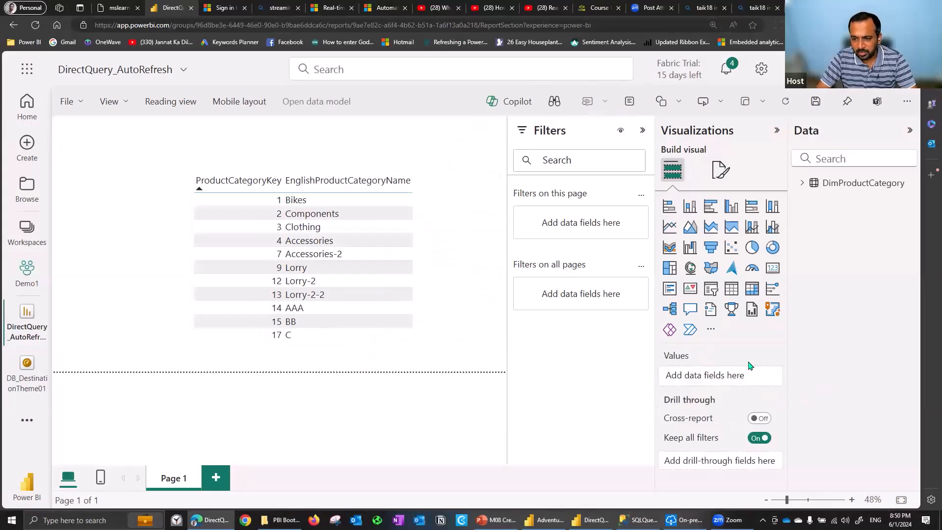
click(717, 179)
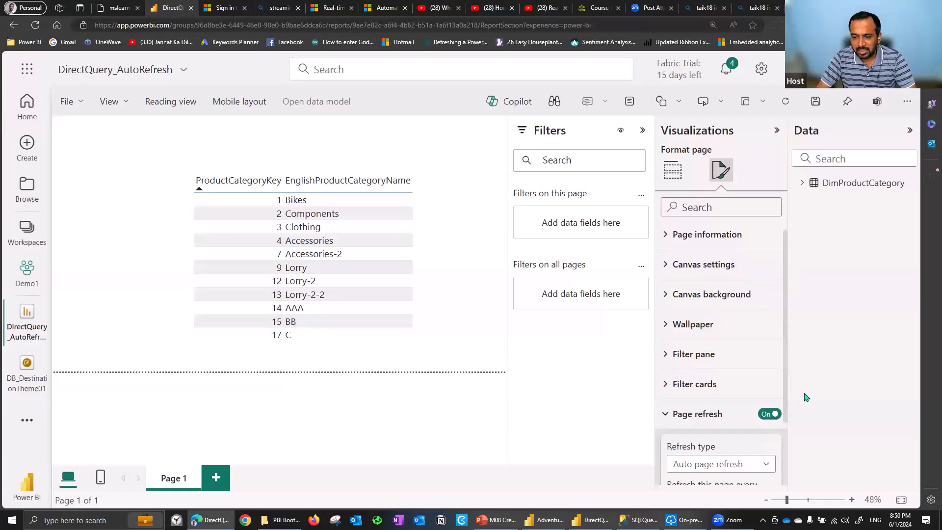
scroll(716, 418, down, 3)
click(701, 439)
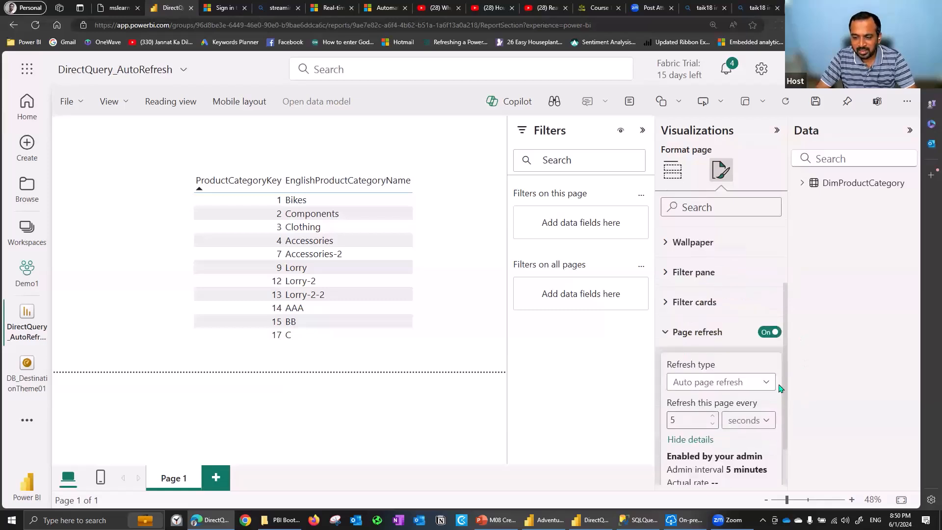
scroll(769, 412, down, 2)
mouse_move(758, 403)
mouse_down()
mouse_move(706, 403)
mouse_move(707, 418)
mouse_move(764, 420)
mouse_up()
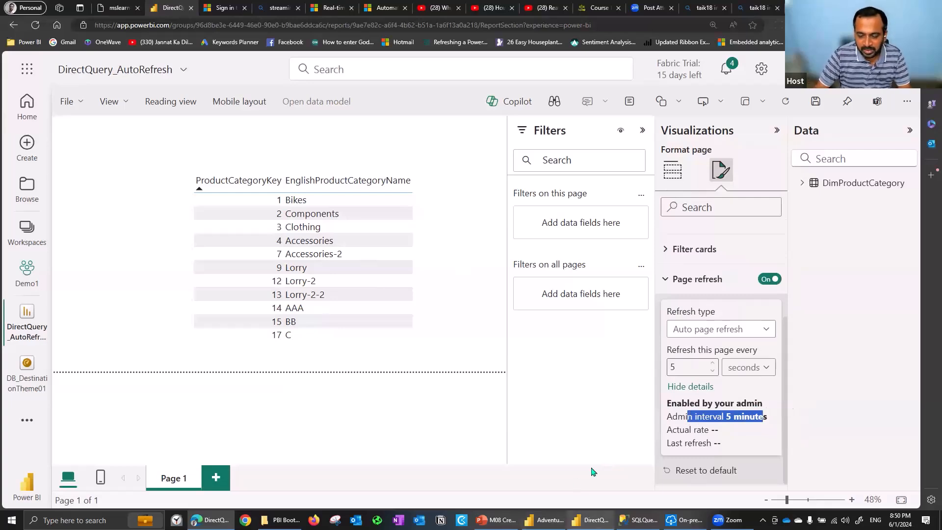
Switch to the Power BI Desktop report, set the page refresh type to Change detection and start adding a change detection measure
key(alt+Tab)
click(704, 283)
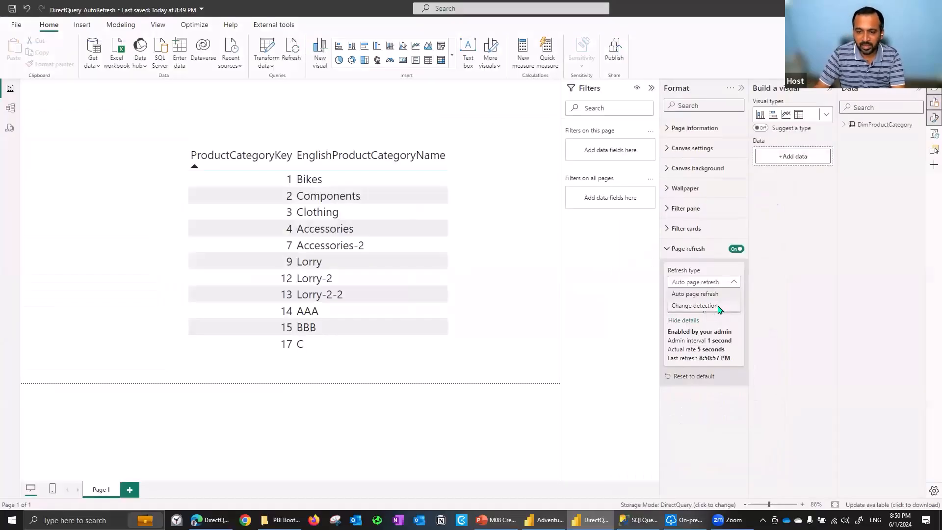
click(677, 312)
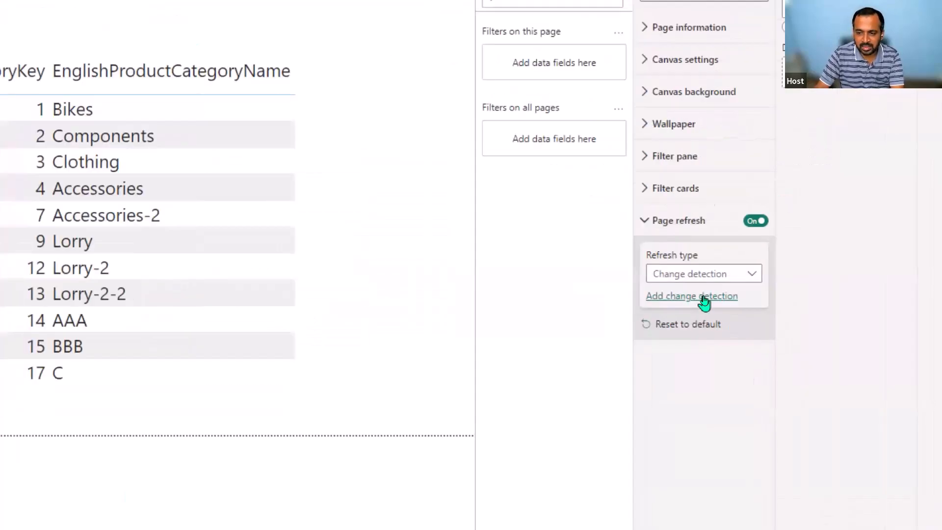
click(703, 296)
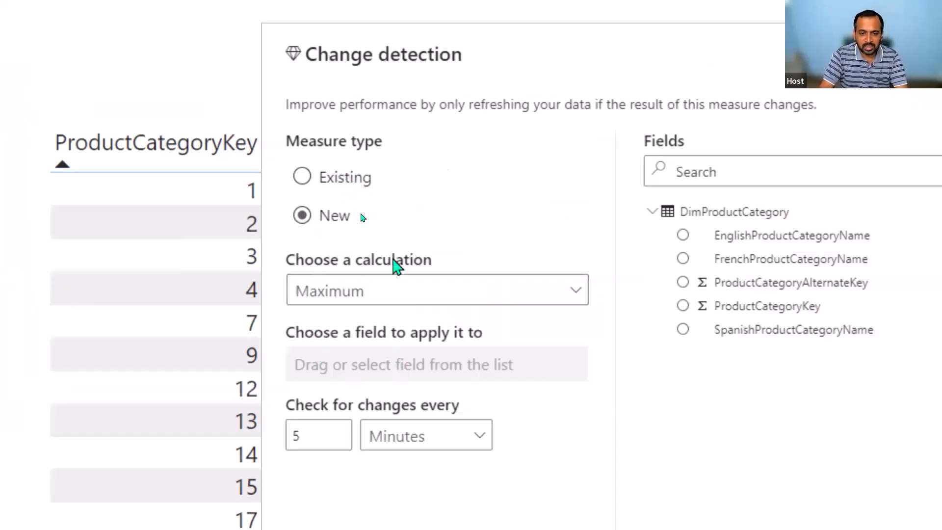
Define a new change detection measure using the Maximum of ProductCategoryKey, checked every 5 seconds
click(354, 294)
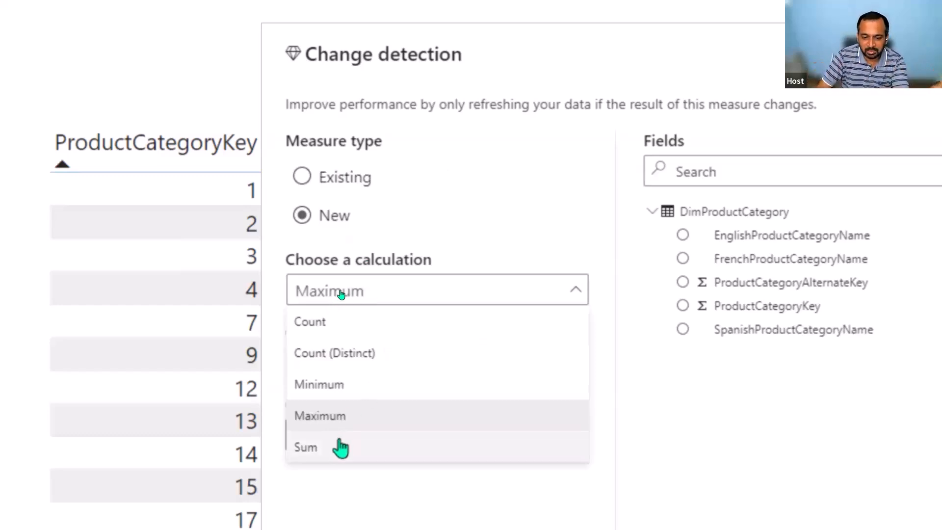
click(357, 417)
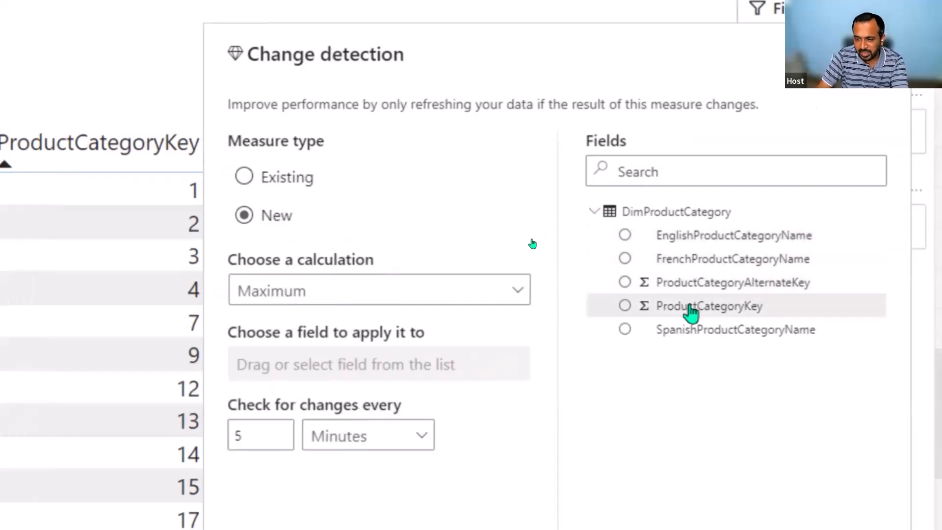
drag(698, 309, 416, 363)
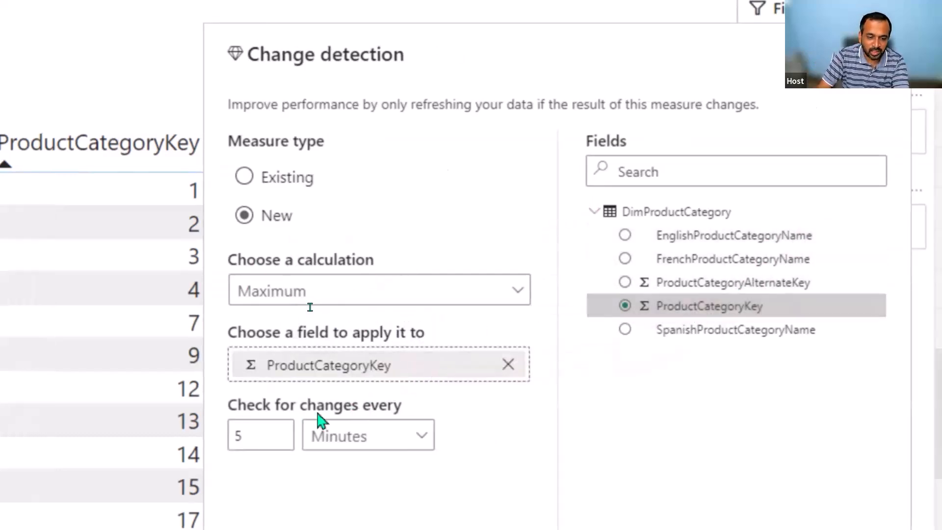
click(346, 444)
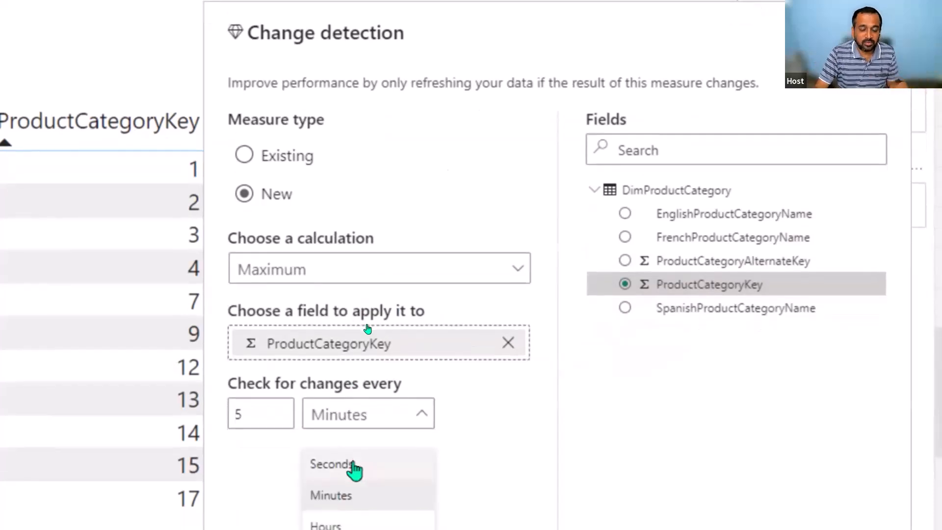
click(353, 466)
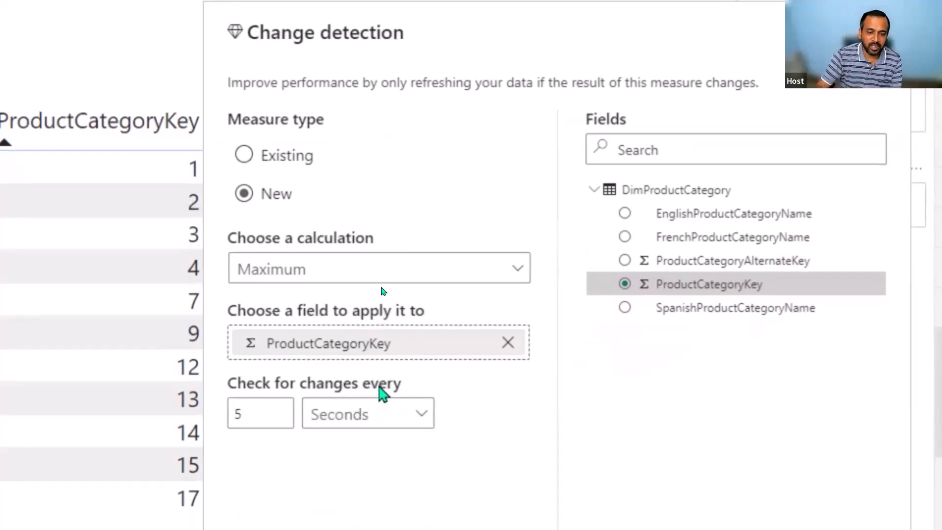
Look at the Existing measure type, return to the New measure type and apply the change detection
click(257, 157)
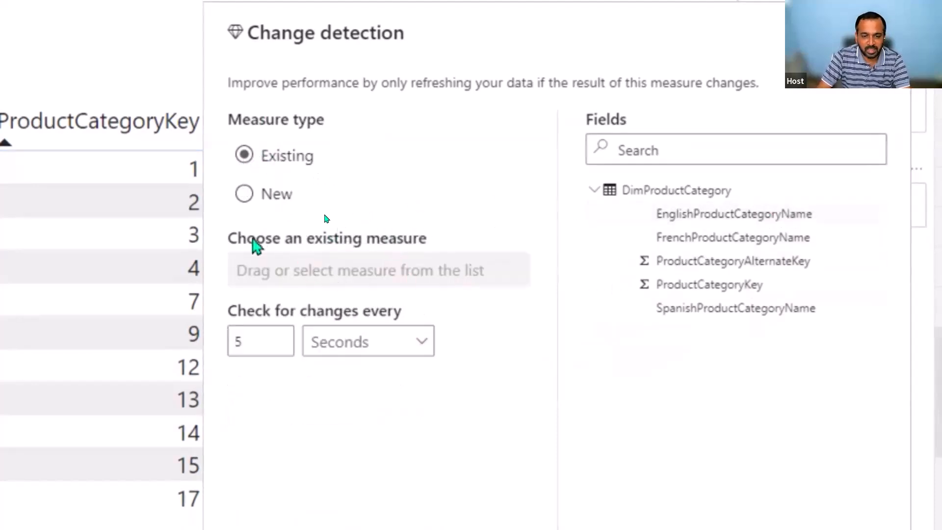
click(244, 193)
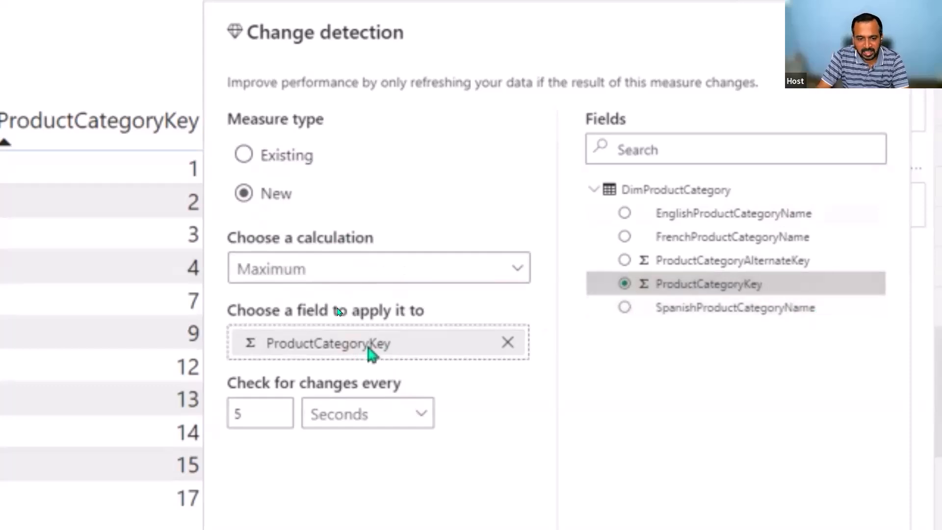
click(758, 458)
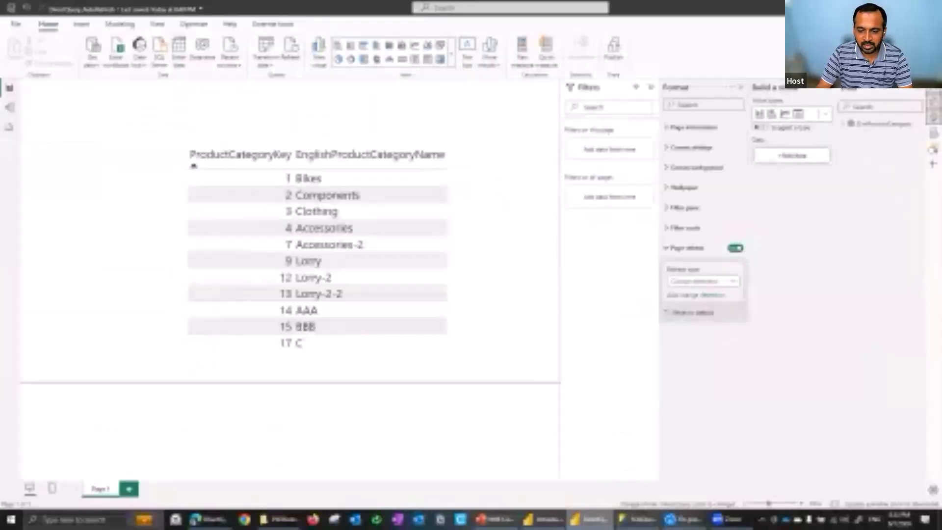
key(ctrl+s)
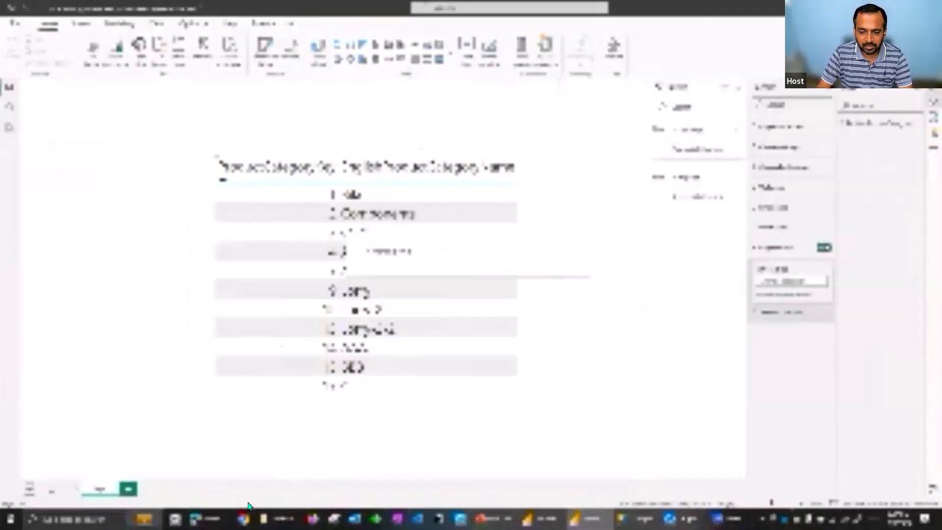
In the SQL query, duplicate the two-line update statement below the original and set the copy's ProductCategoryKey to 16
click(206, 518)
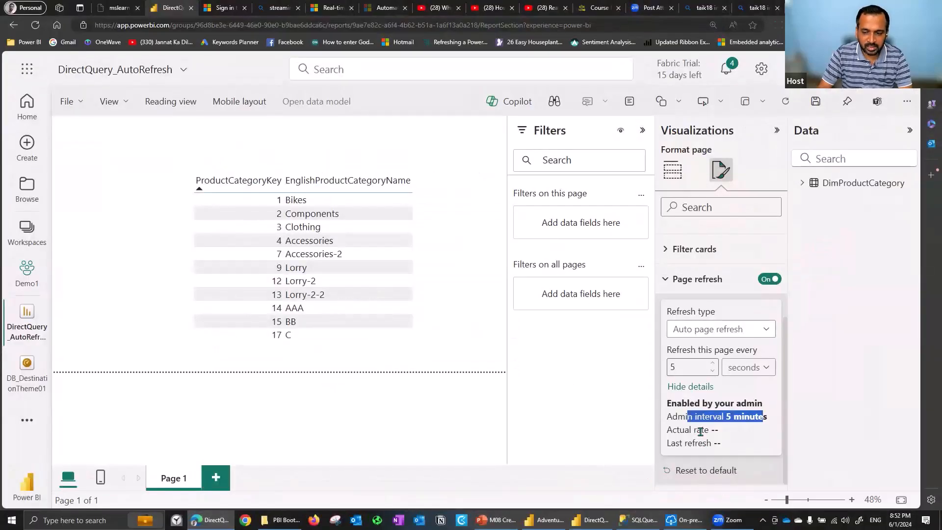
key(alt+Tab)
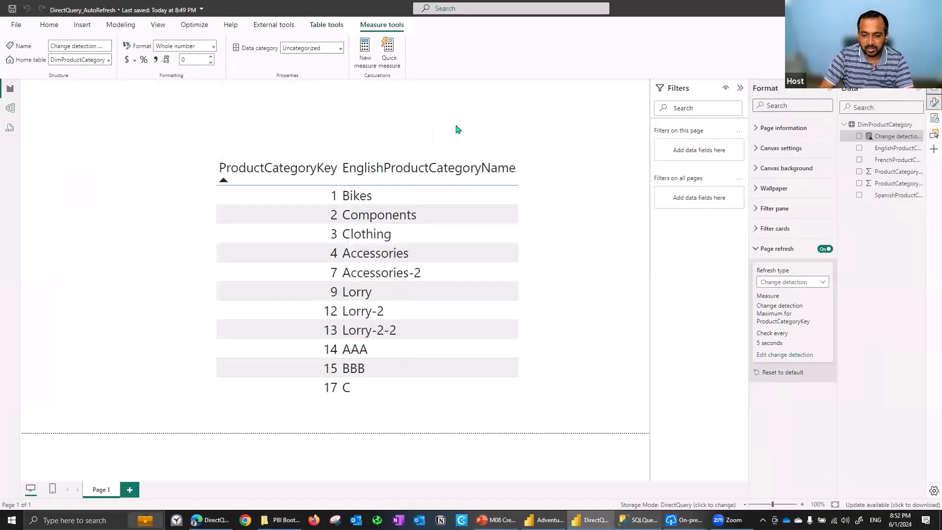
key(alt+Tab)
click(468, 122)
key(shift+Up)
key(ctrl+c)
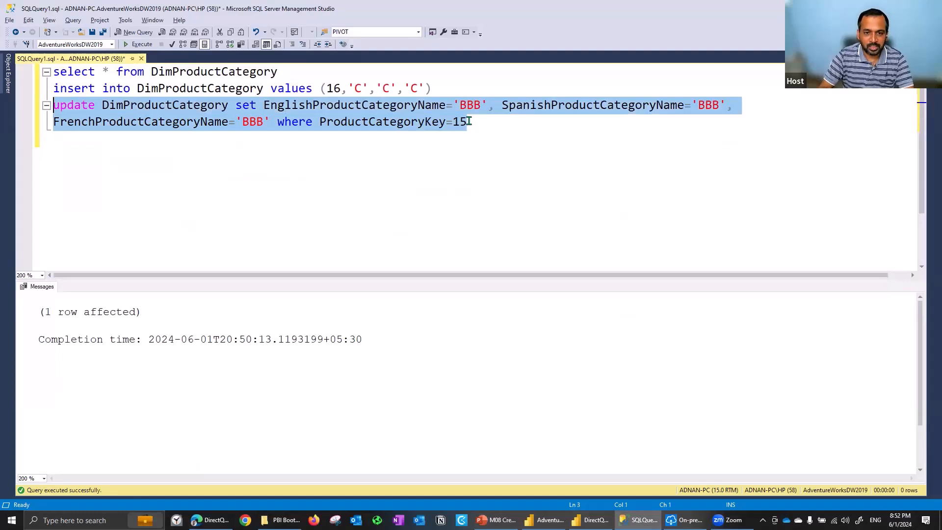
click(469, 121)
key(Return)
key(ctrl+v)
key(shift+Left)
text(6)
Change the English, Spanish and French category names in the copied update statement to 'CC'
key(Up)
key(ctrl+Left)
key(ctrl+shift+Right)
text(CVC)
key(Left)
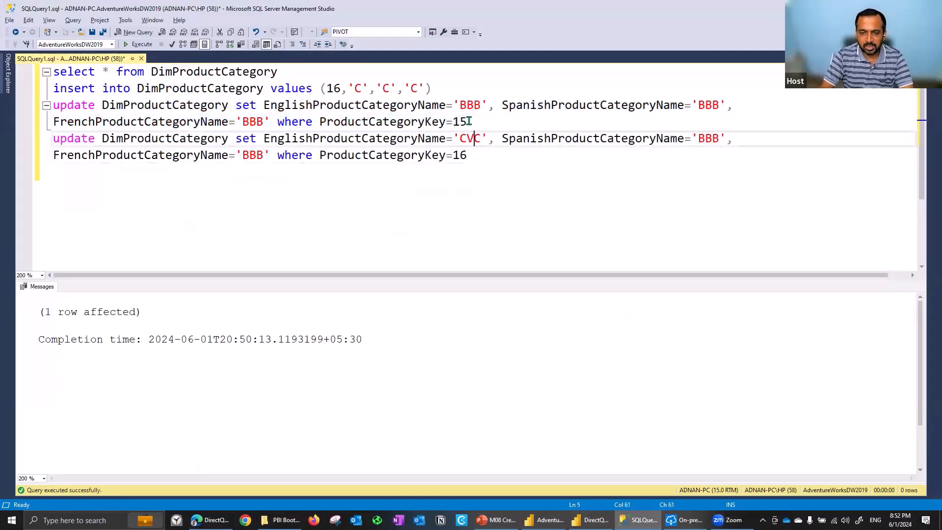
key(BackSpace)
key(End)
key(Left)
key(Left)
key(ctrl+shift+Left)
text(CC)
key(Down)
key(Left)
key(Left)
key(Left)
key(Left)
key(ctrl+shift+Left)
text(CC)
Try to update the category names by running only the copied update statement for ProductCategoryKey 16
key(Up)
key(Home)
key(shift+Down)
key(shift+Down)
key(F5)
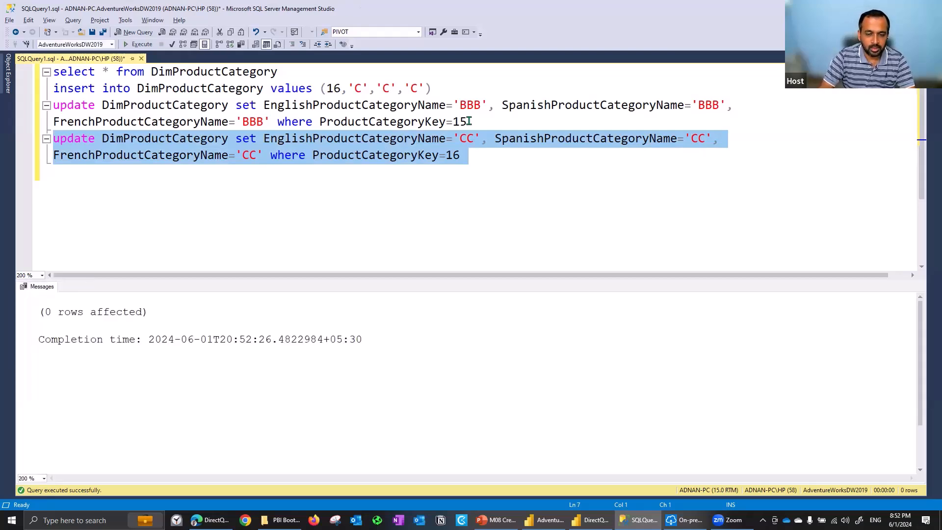
Run only the select statement on DimProductCategory and look up the ProductCategoryKey of the 'C' category
key(ctrl+Home)
key(shift+End)
key(F5)
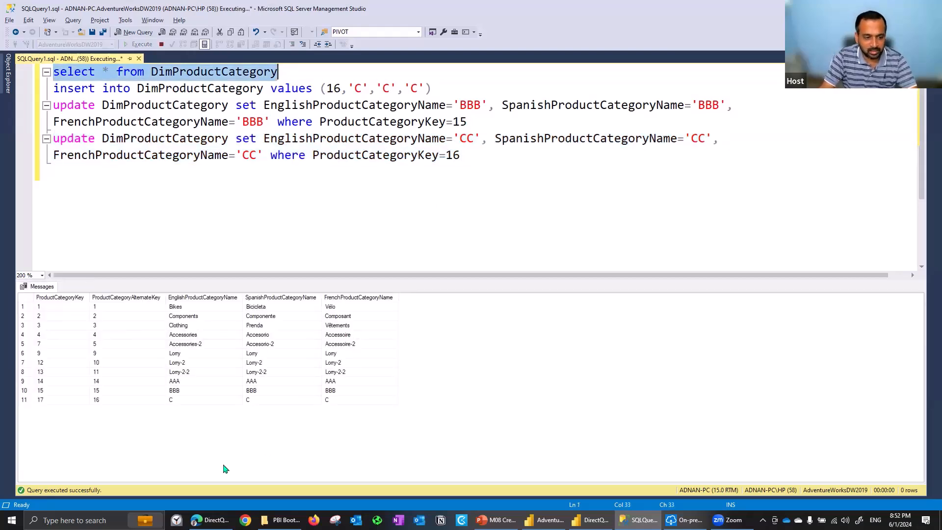
click(57, 399)
Change the key in the 'CC' update statement to 17 and run only that statement
click(473, 154)
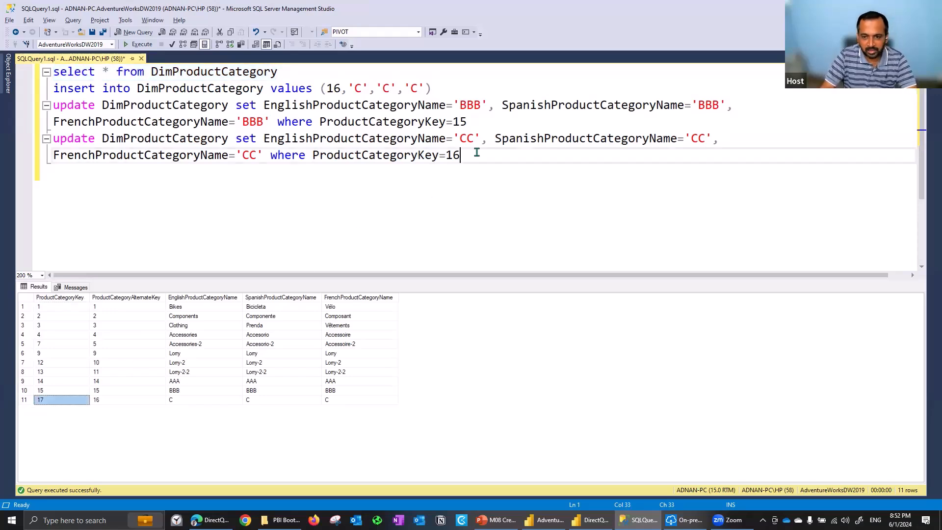
key(shift+Home)
key(shift+Up)
key(F5)
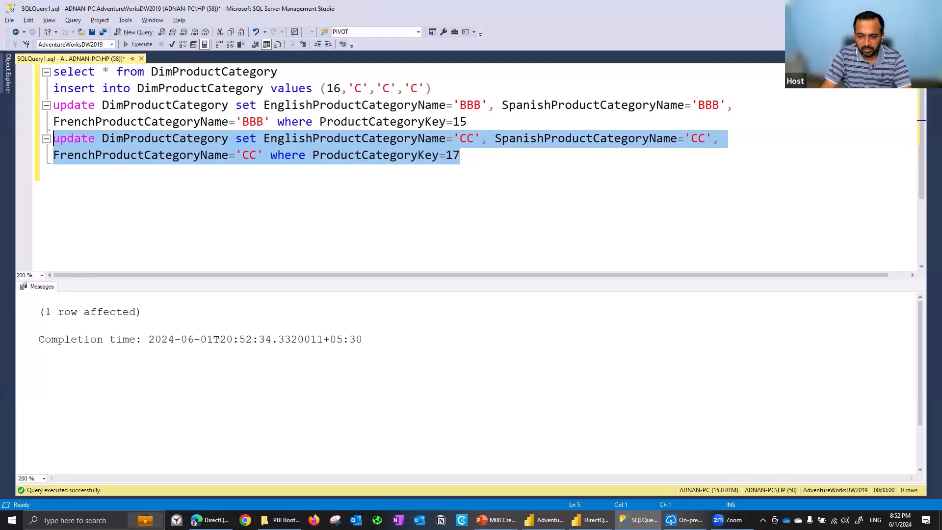
Check the category name for key 17 in the Power BI Desktop report and return to the SQL query
click(591, 520)
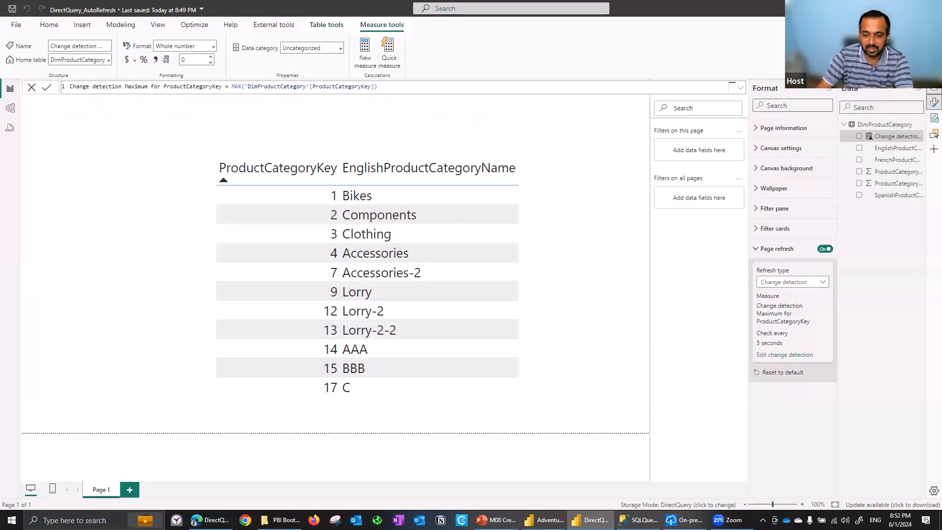
click(638, 520)
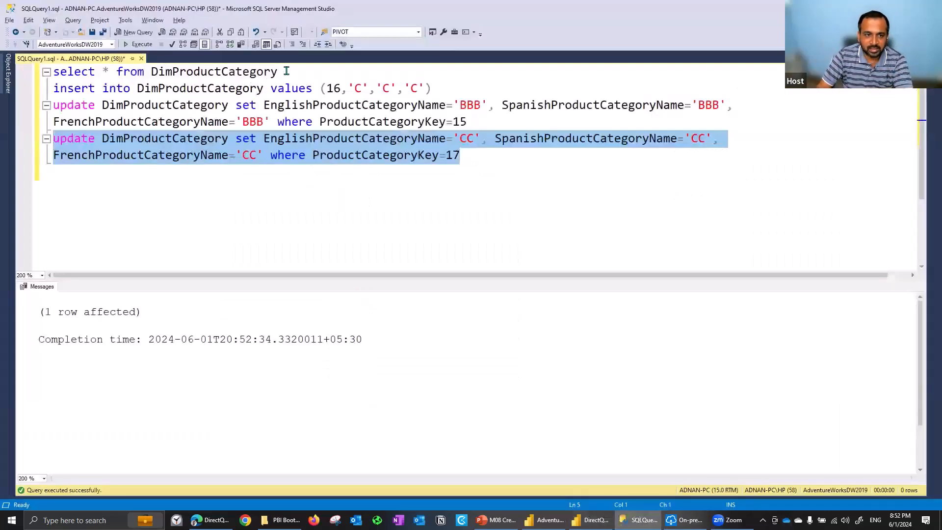
Edit the insert statement to use a new alternate key and 'D' for all three category names
click(305, 68)
key(Down)
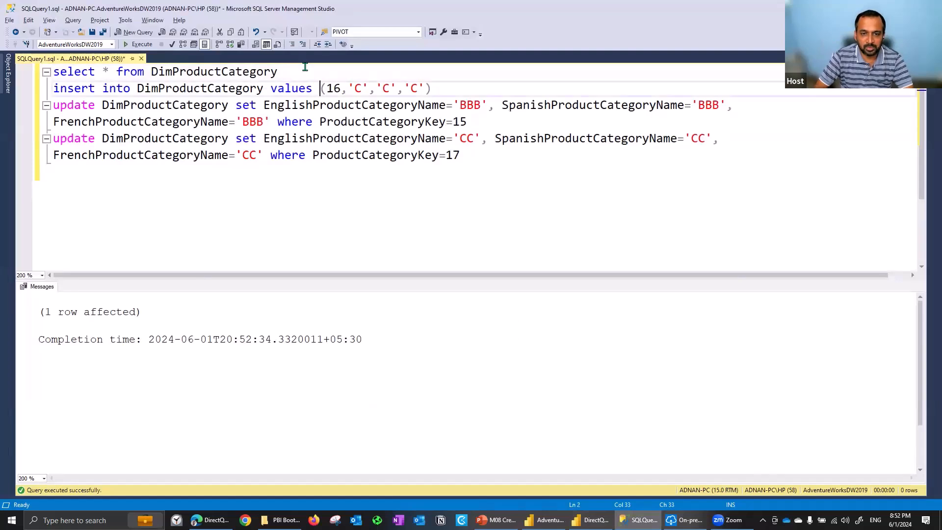
key(Right)
key(shift+Right)
text(8)
key(Right)
key(Right)
text(D)
key(Right)
key(Right)
key(Right)
key(shift+Right)
text(D)
key(Right)
key(Right)
key(Right)
key(shift+Right)
text(D)
Run only the insert statement for the 'D' category and check the table in the Power BI Desktop report
key(Home)
key(shift+End)
key(alt+Tab)
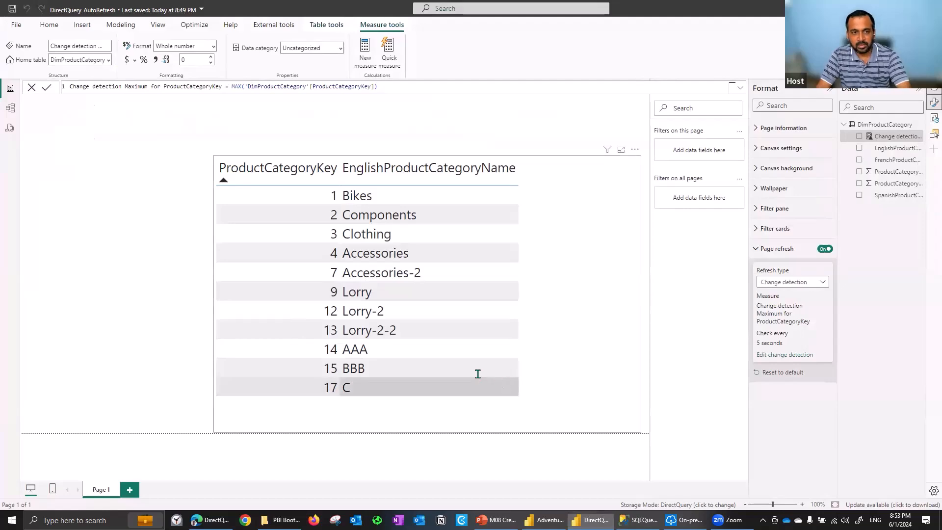
key(alt+Tab)
key(F5)
key(alt+Tab)
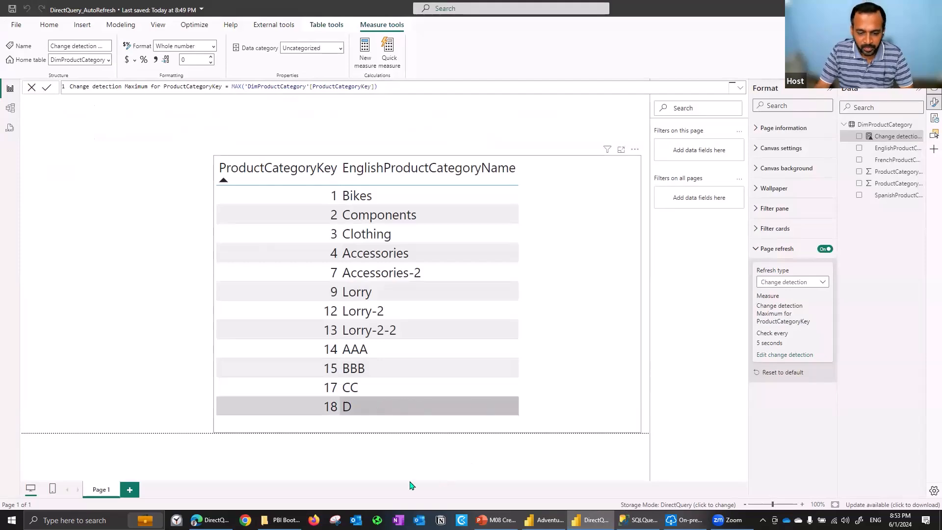
Compare the category rows in the published report with those in the Power BI Desktop report
key(alt+Tab)
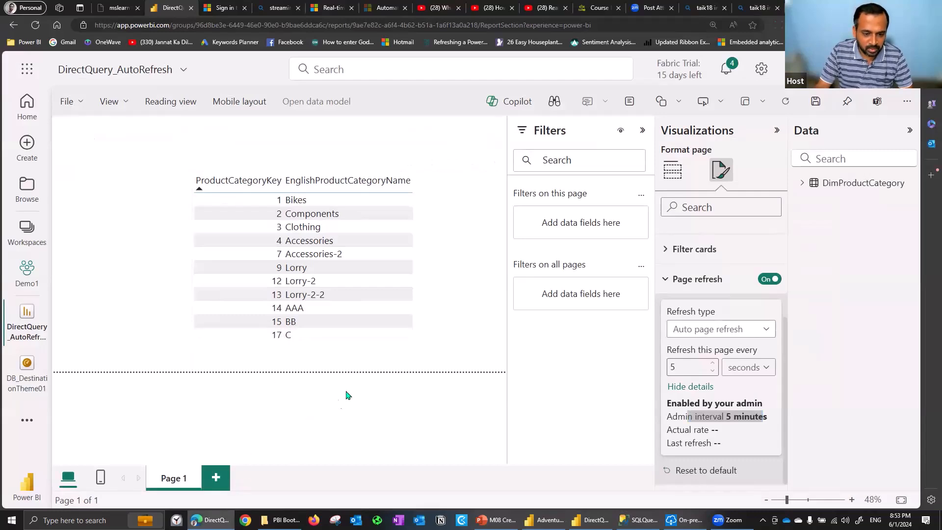
key(alt+Tab)
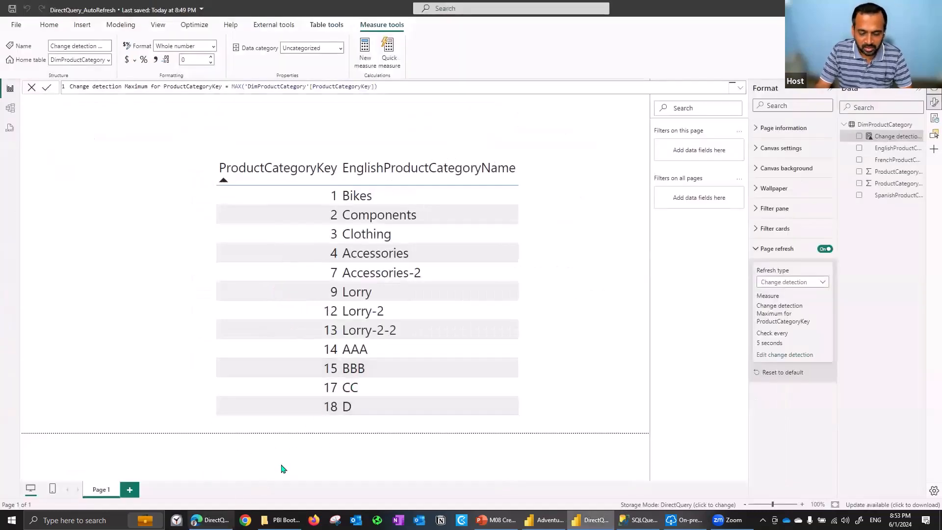
key(alt+Tab)
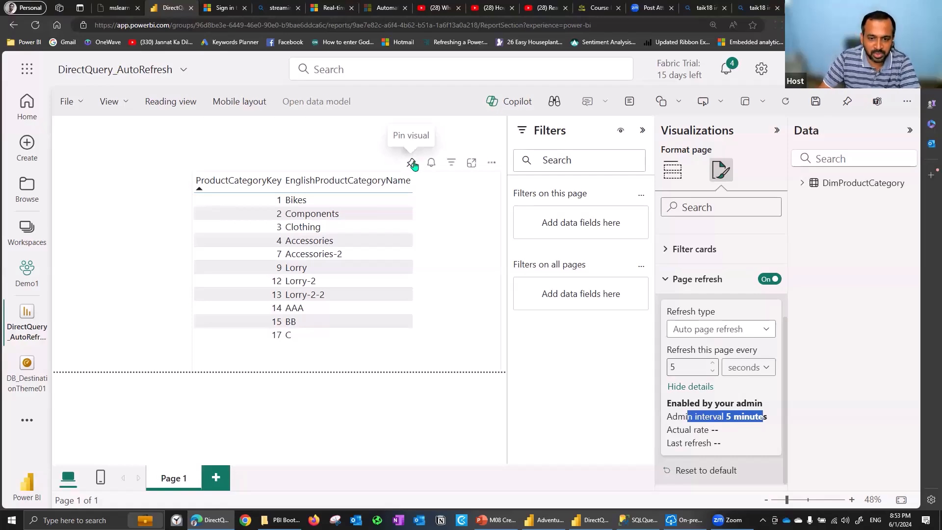
Pin the published report's product category table to the existing DB_DestinationTheme01 dashboard
click(411, 164)
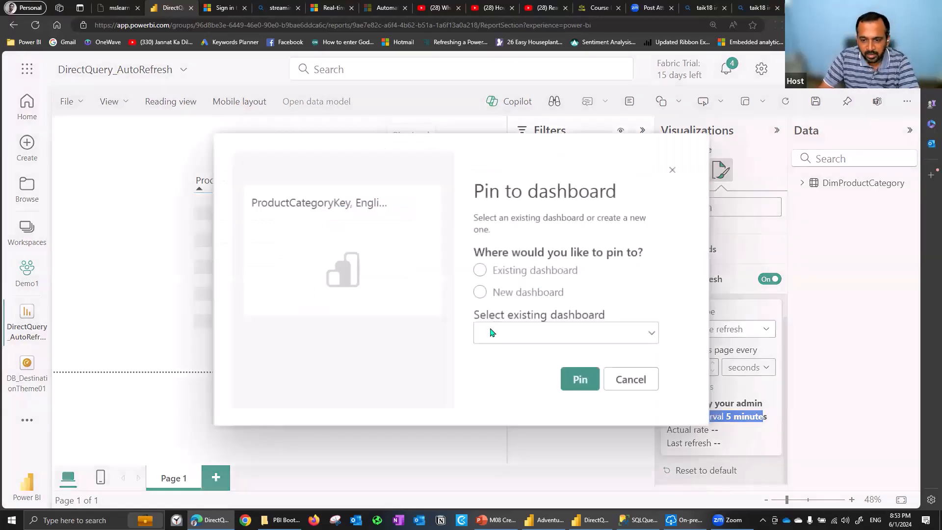
click(491, 332)
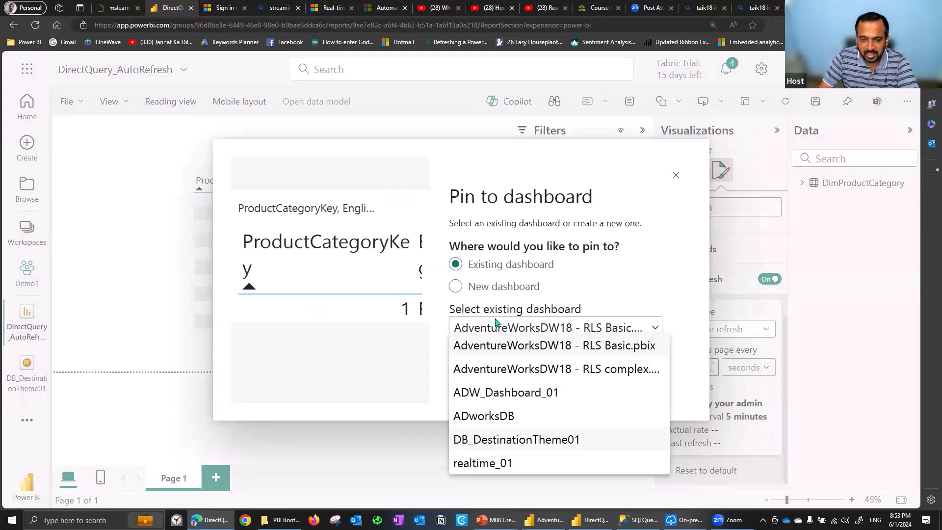
click(564, 439)
click(580, 383)
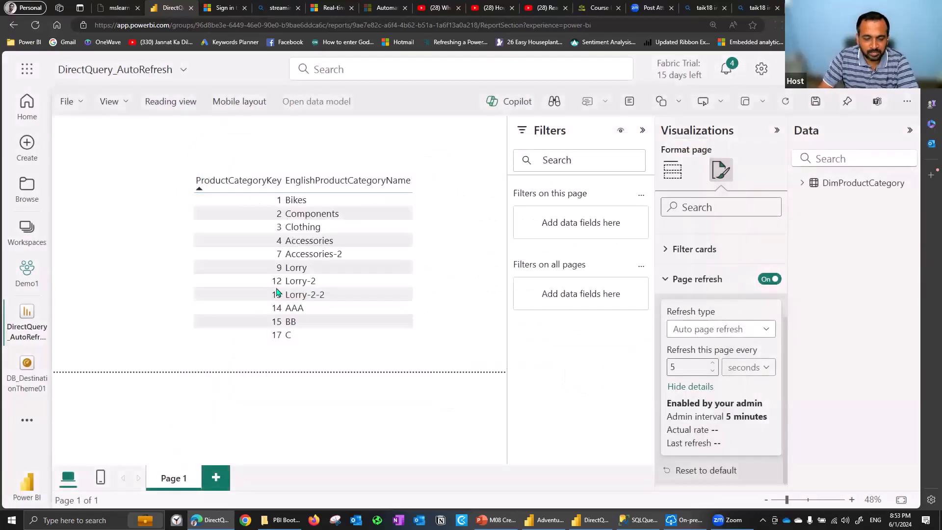
Open the DB_DestinationTheme01 dashboard, shrink the pinned product category tile and move it into the first row beside the donut chart
click(31, 381)
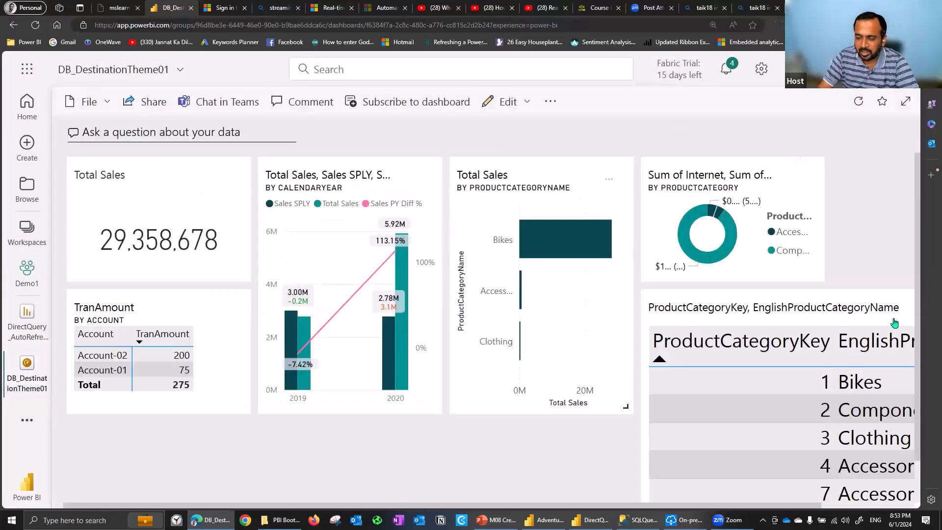
scroll(915, 186, down, 2)
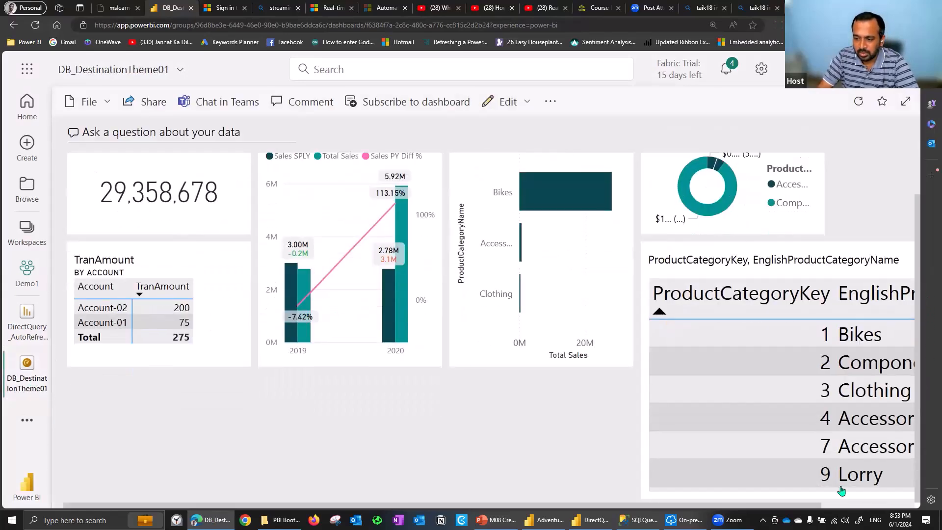
scroll(887, 471, right, 2)
drag(906, 491, 633, 404)
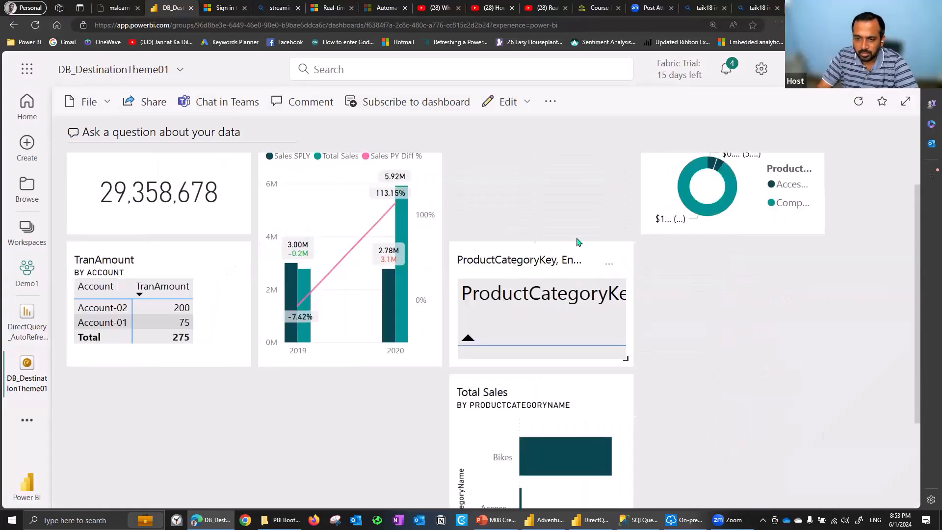
drag(520, 260, 531, 192)
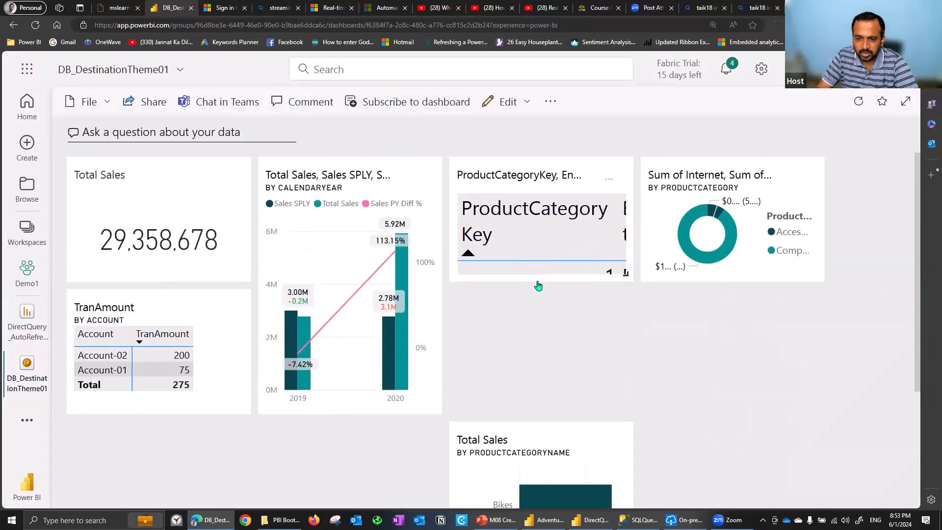
Enlarge the product category tile until all its rows fit, and move the product category bar and donut tiles into the row below the others
drag(632, 349, 863, 397)
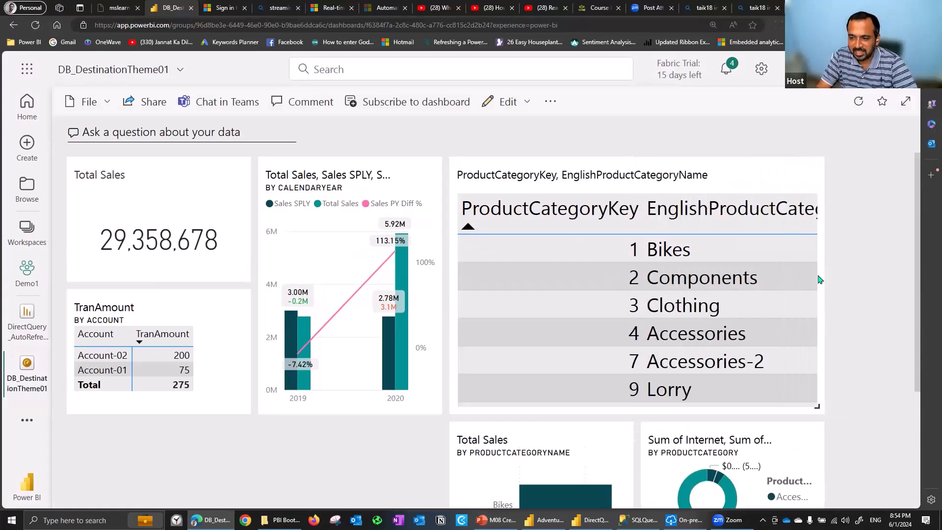
drag(498, 437, 83, 427)
drag(639, 431, 406, 429)
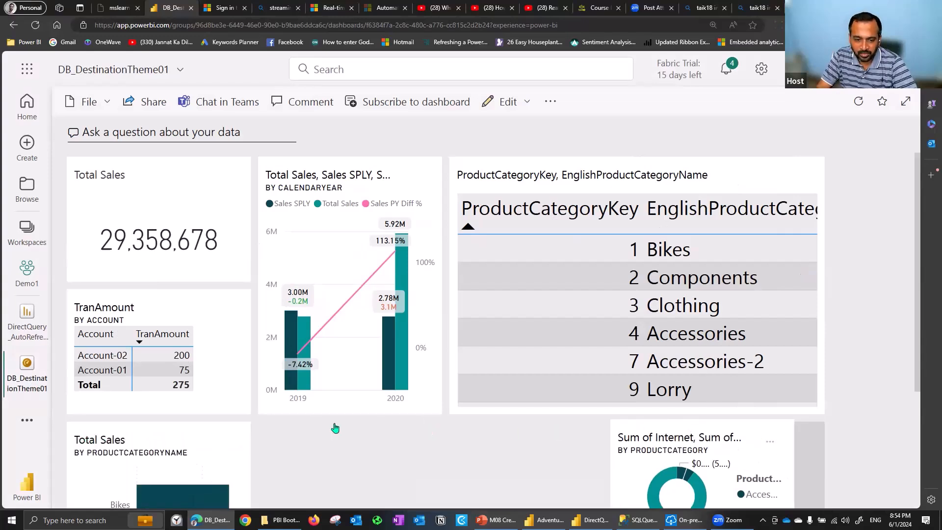
drag(818, 409, 839, 487)
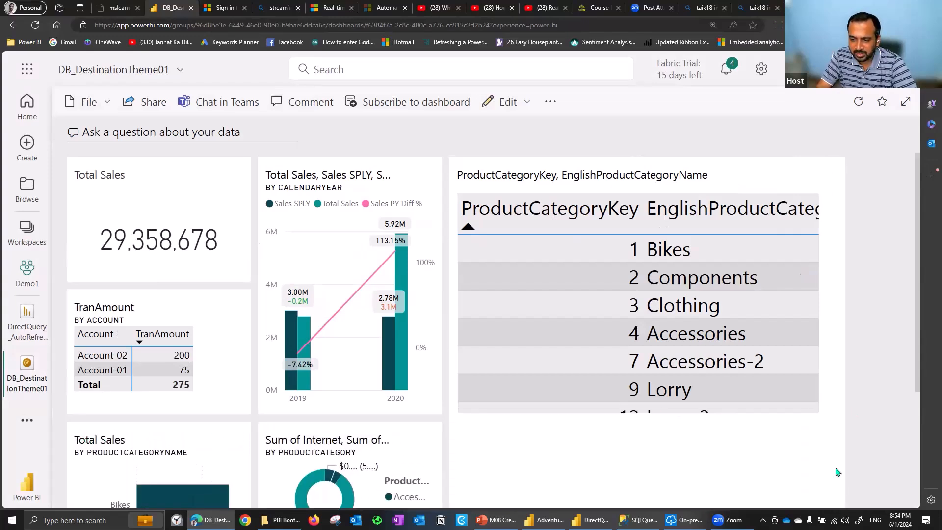
scroll(917, 432, down, 3)
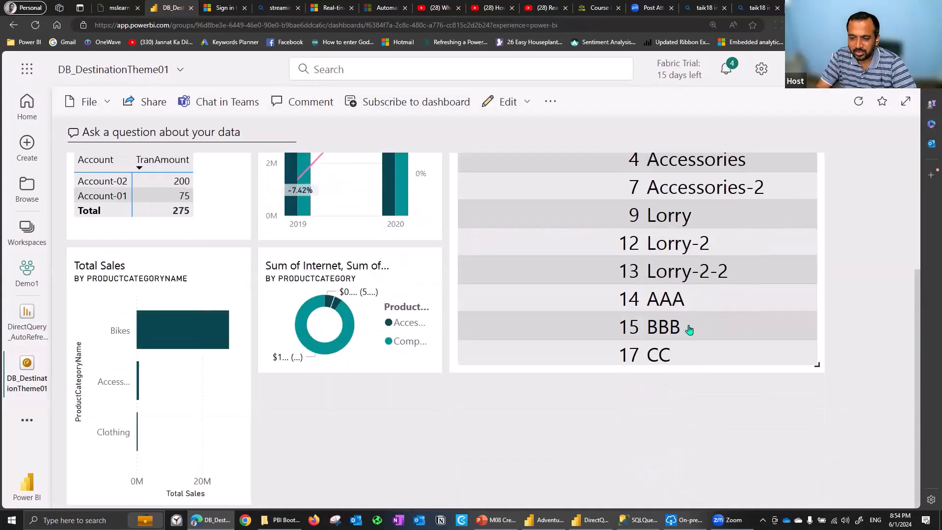
drag(816, 372, 869, 448)
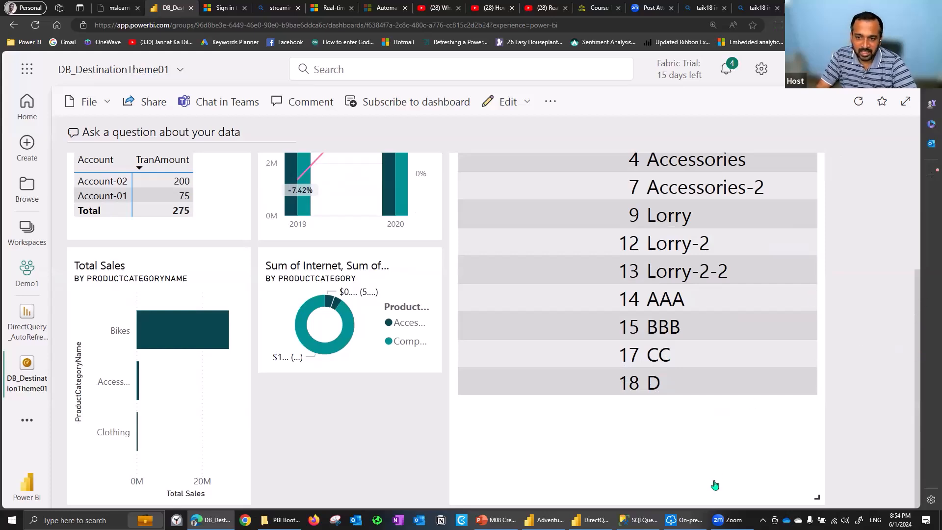
Switch to the SQL query and change the three category names to 'BBX' in the update statement for ProductCategoryKey 15
click(636, 520)
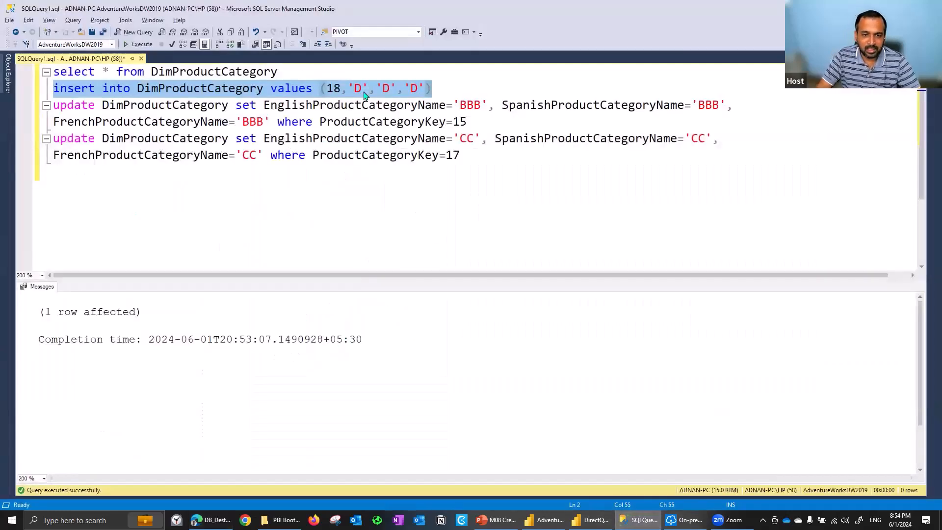
key(Down)
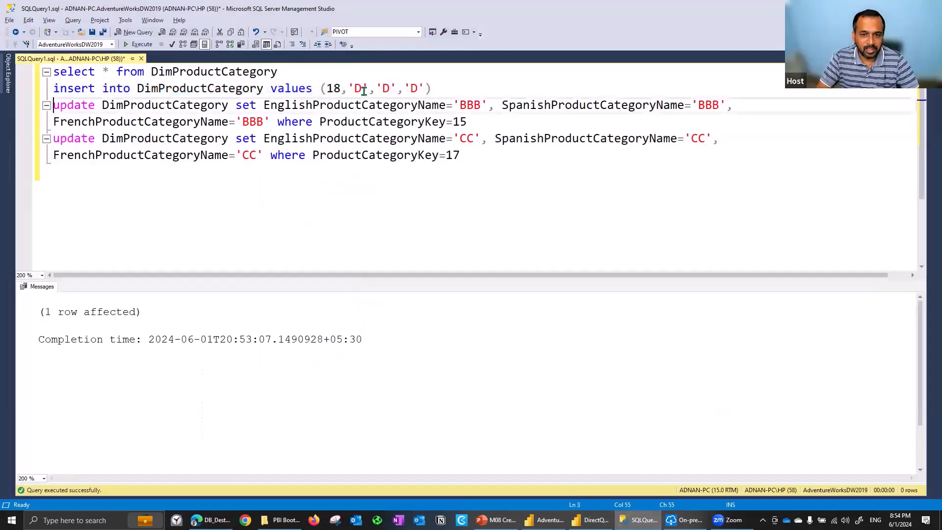
key(Down)
key(Up)
key(Up)
key(End)
key(Left)
key(Left)
key(ctrl+Left)
key(ctrl+Left)
key(ctrl+Left)
key(Left)
key(Left)
key(Left)
key(BackSpace)
text(X)
key(Left)
key(BackSpace)
text(X)
key(Down)
key(Left)
key(Left)
key(Left)
key(Left)
key(Left)
key(BackSpace)
text(X)
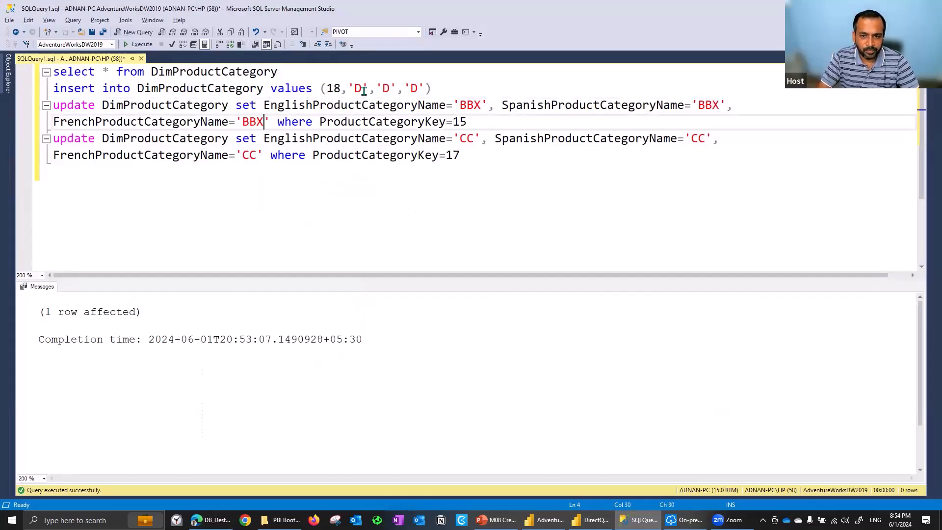
Run only the 'BBX' update statement for key 15 and check the product category tile on the dashboard
key(End)
key(shift+Home)
key(shift+Up)
key(F5)
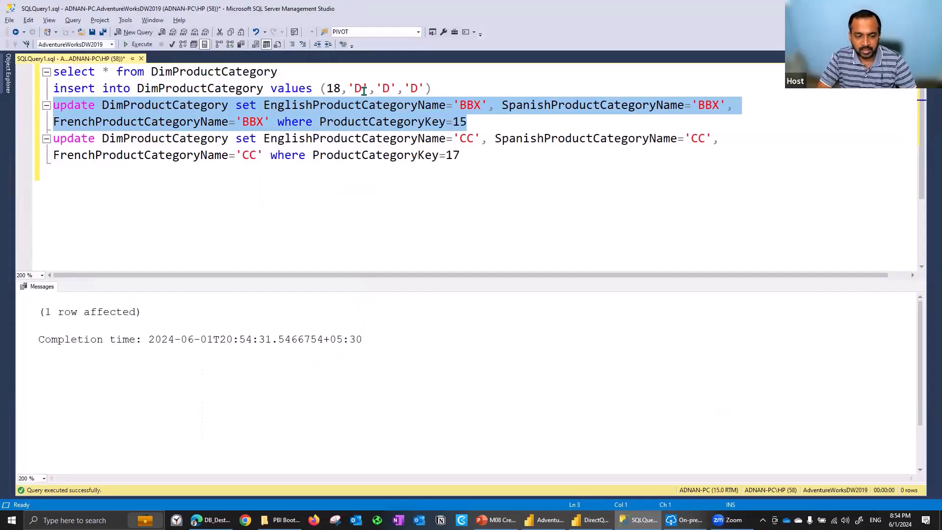
key(alt+Tab)
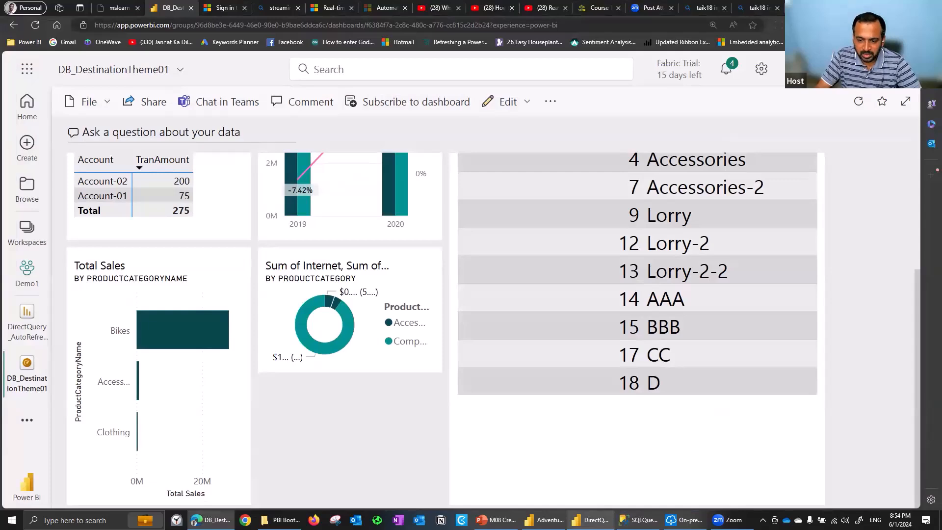
Switch to the Power BI Desktop report and set the page's refresh type to Auto page refresh
key(alt+Tab)
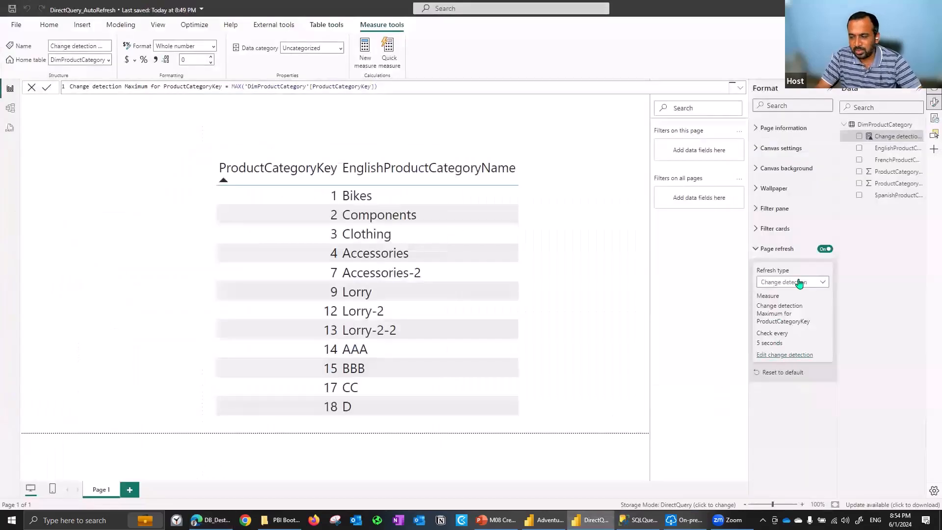
click(797, 283)
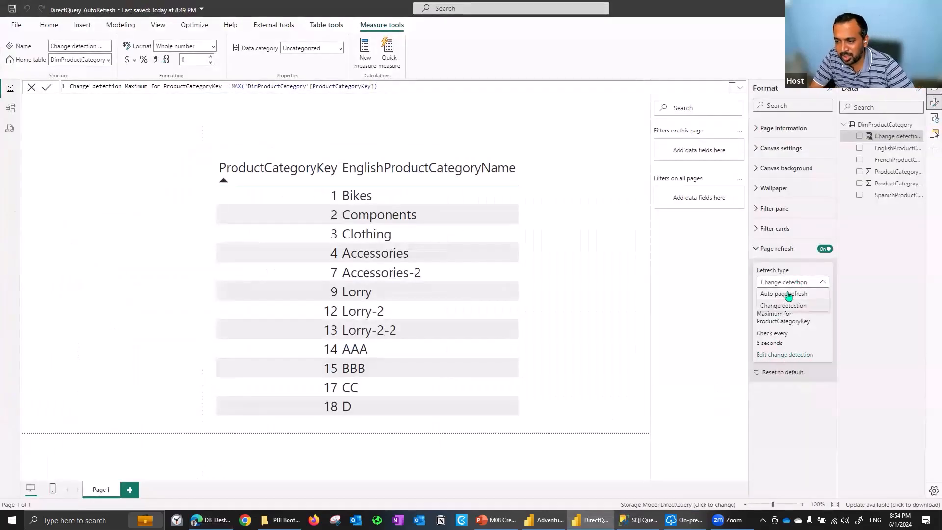
click(787, 295)
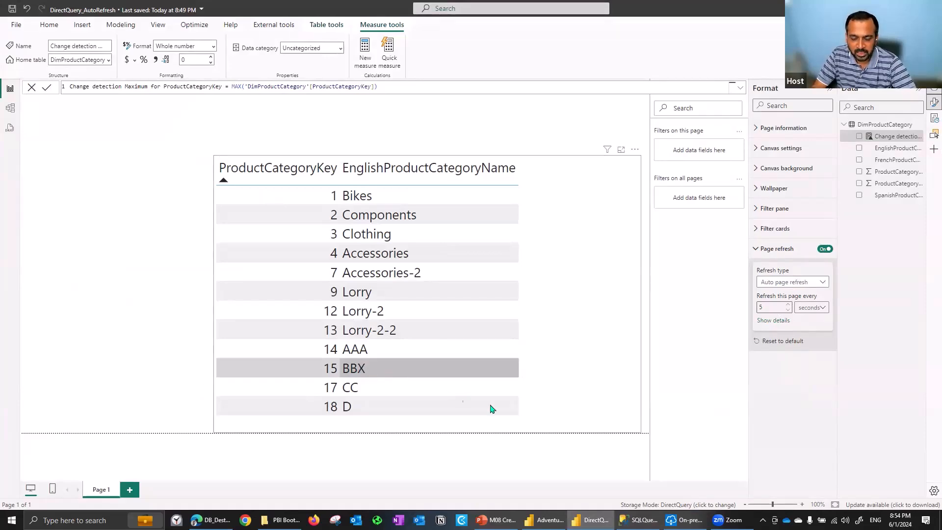
Return to the DB_DestinationTheme01 dashboard, reload it in the browser and check the row for key 15 in the product category tile
key(alt+Tab)
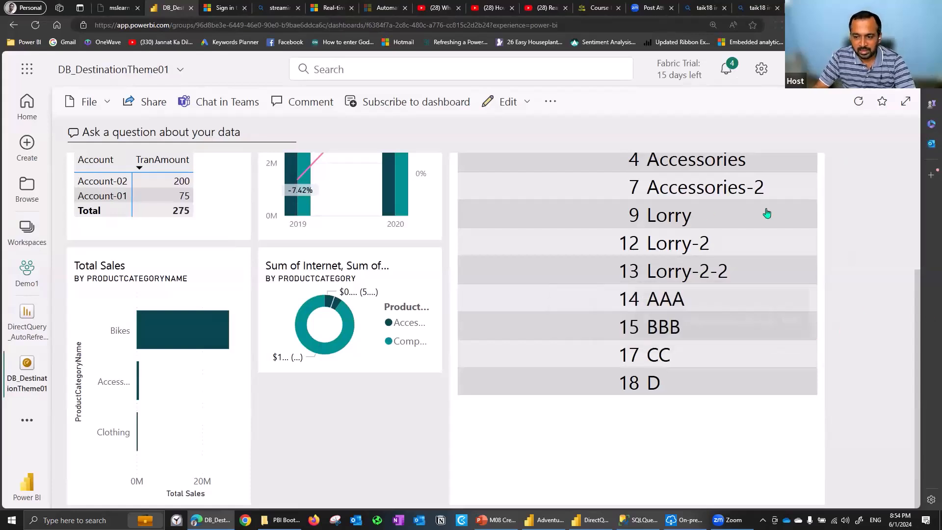
click(39, 28)
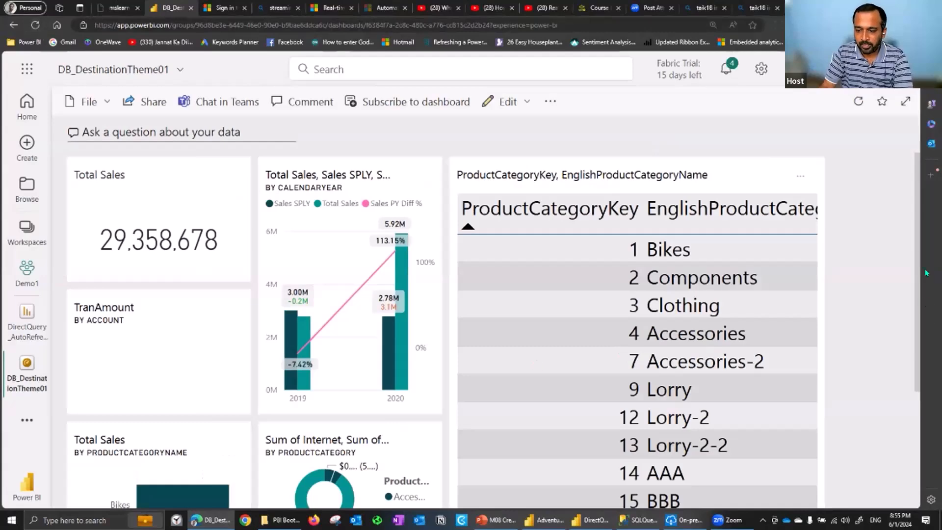
scroll(918, 289, down, 2)
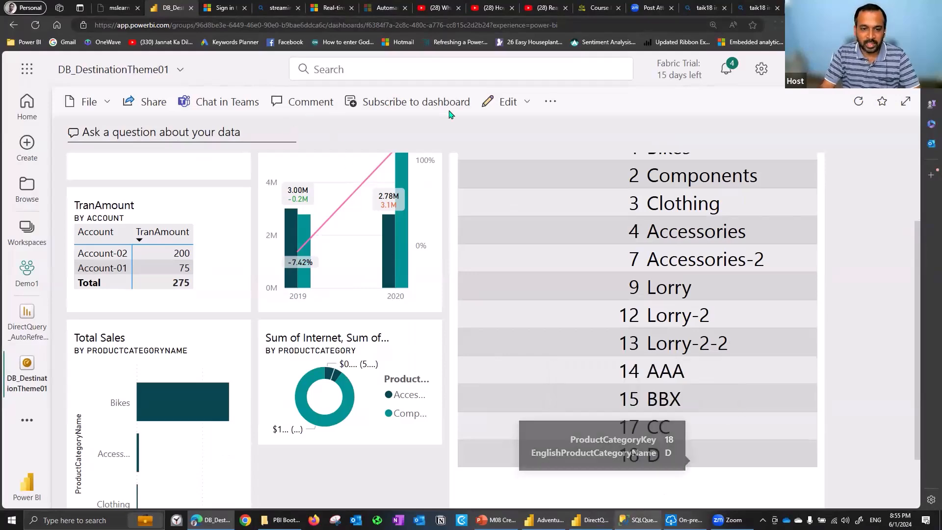
Switch to the SQL query and set the three category names back to 'BBB' in the update statement for ProductCategoryKey 15
key(alt+Tab)
click(481, 107)
key(BackSpace)
text(B)
click(488, 127)
key(BackSpace)
text(B)
key(Up)
key(BackSpace)
text(B)
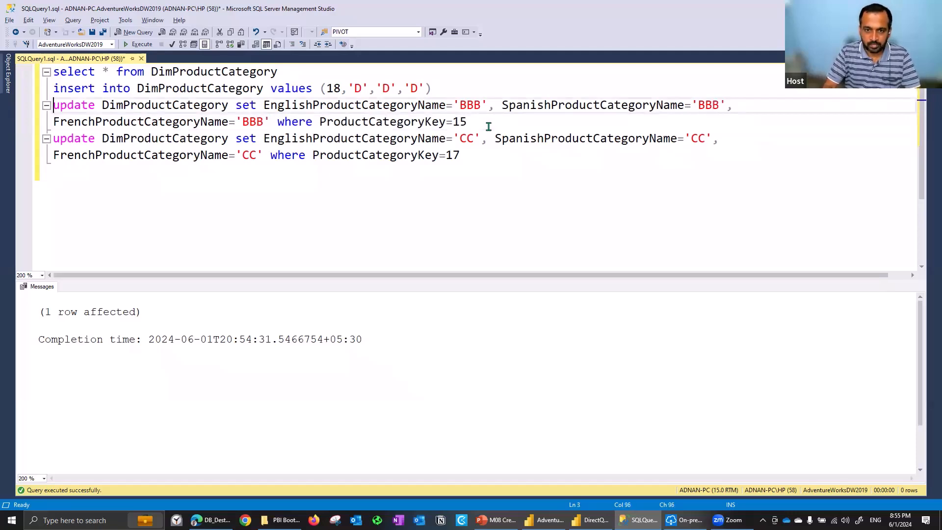
Run only the 'BBB' update statement and check the category rows in the dashboard tile
key(Home)
key(shift+Down)
key(shift+Down)
key(F5)
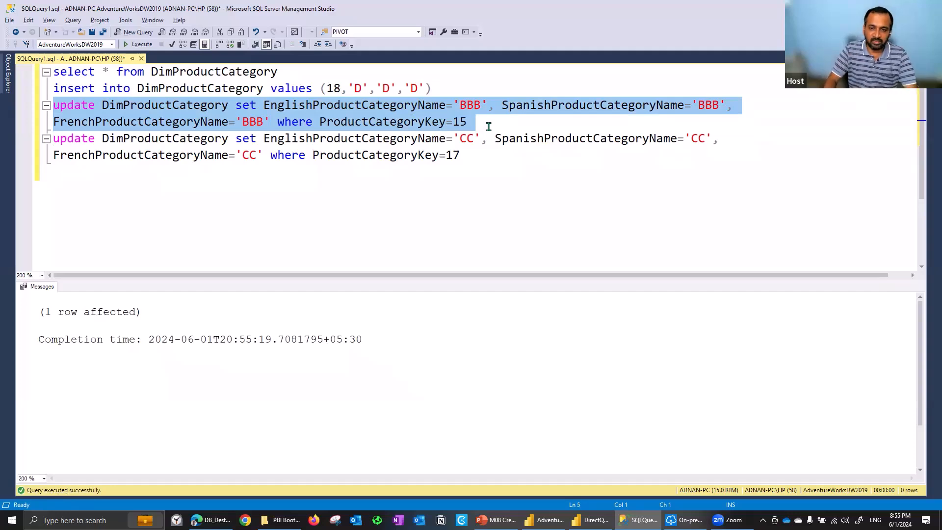
key(alt+Tab)
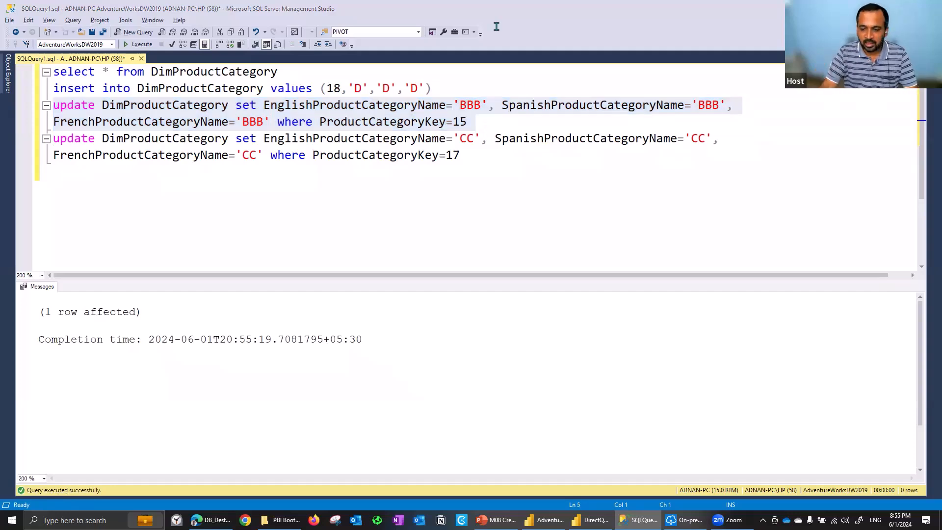
key(alt+Tab)
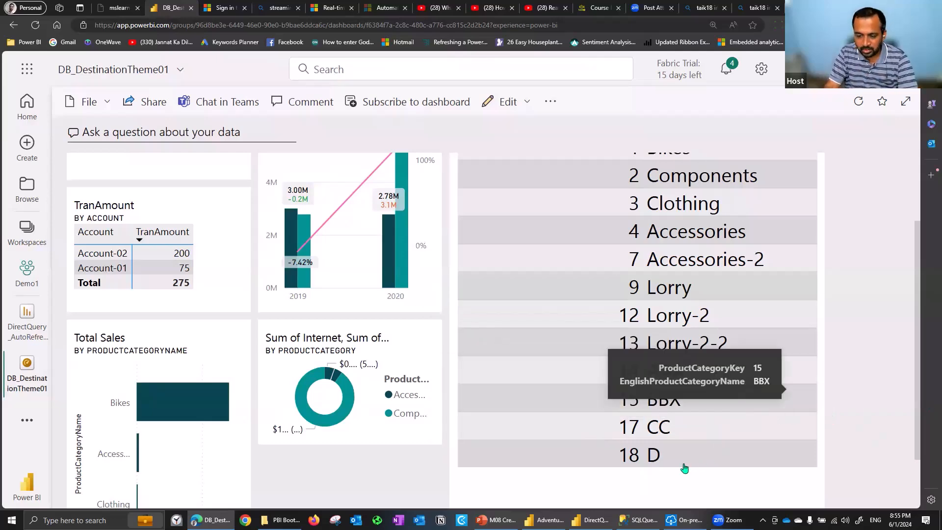
View the slide on pinning a live report page, and sign in to Power BI in the second browser tab with the first listed account
key(alt+Tab)
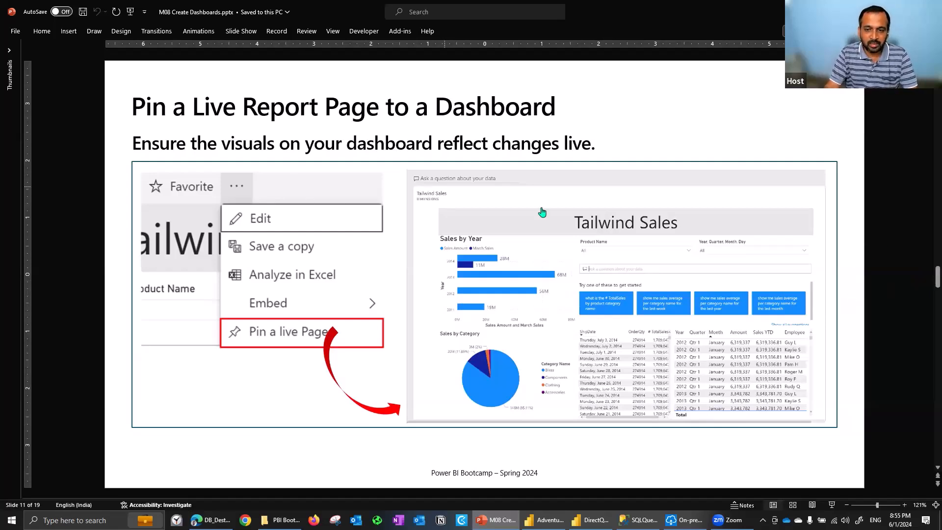
key(alt+Tab)
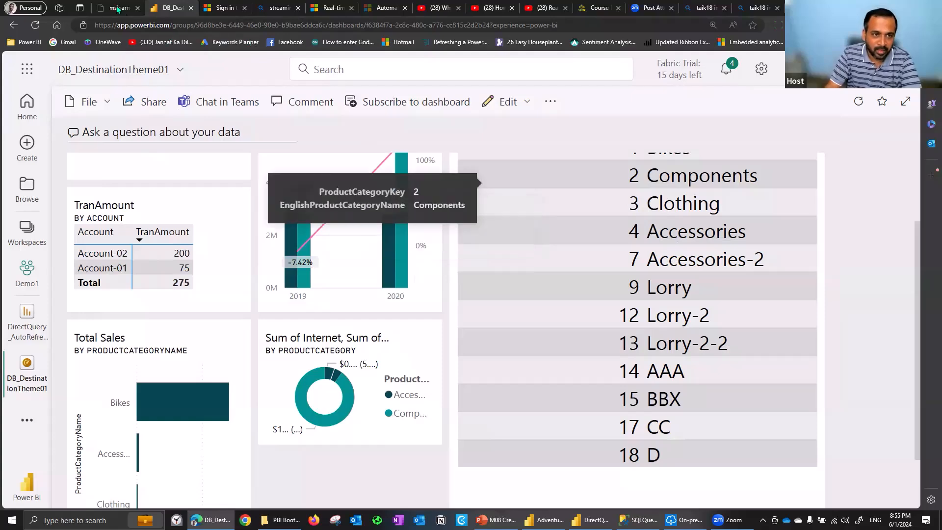
click(229, 8)
click(429, 231)
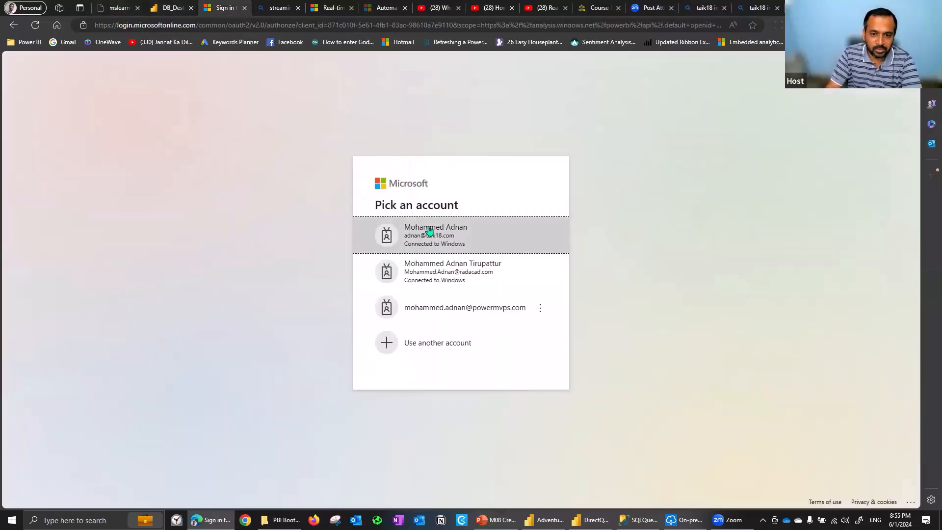
click(177, 7)
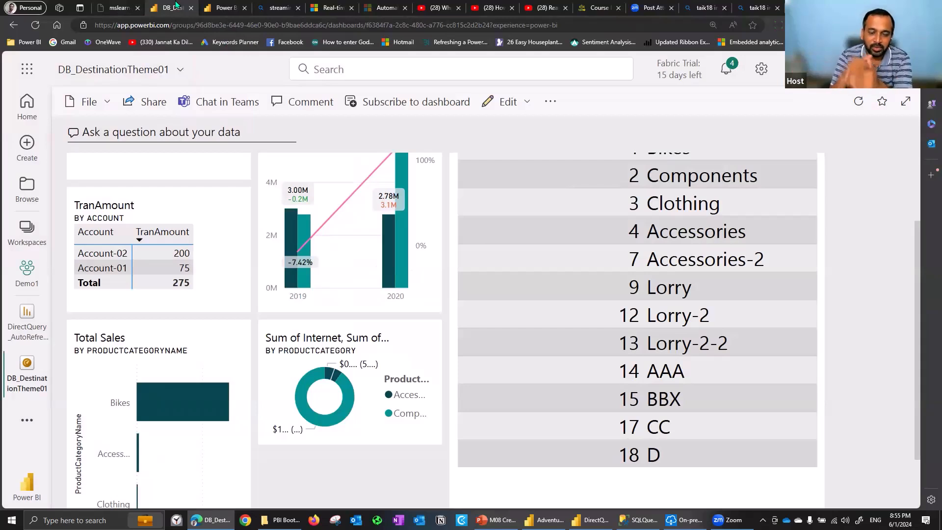
click(239, 6)
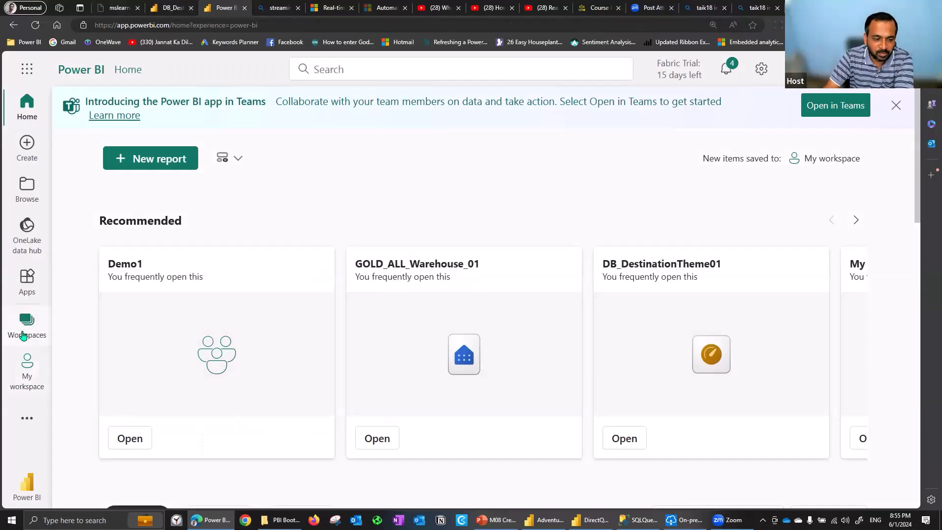
Open the AdventureWorksDW18 - RLS Basic report from the Old Reports folder of the Demo1 workspace
click(24, 330)
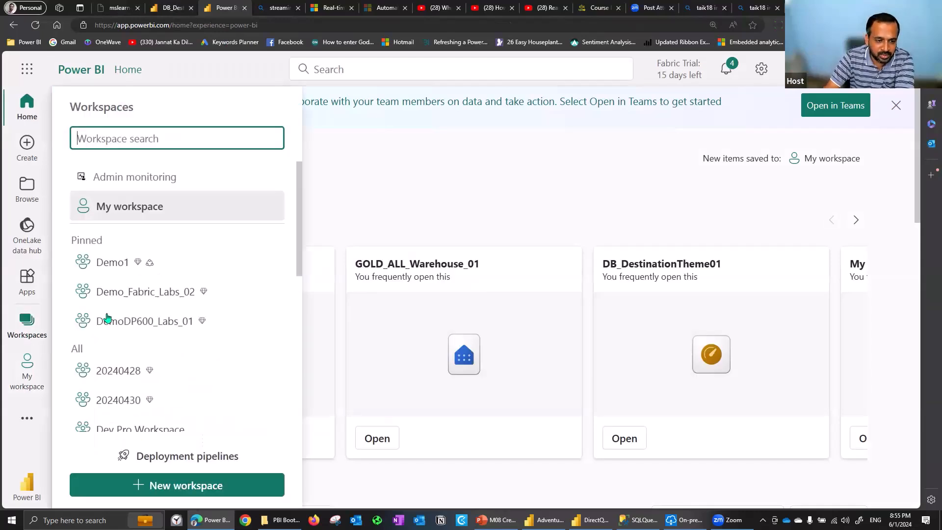
click(122, 264)
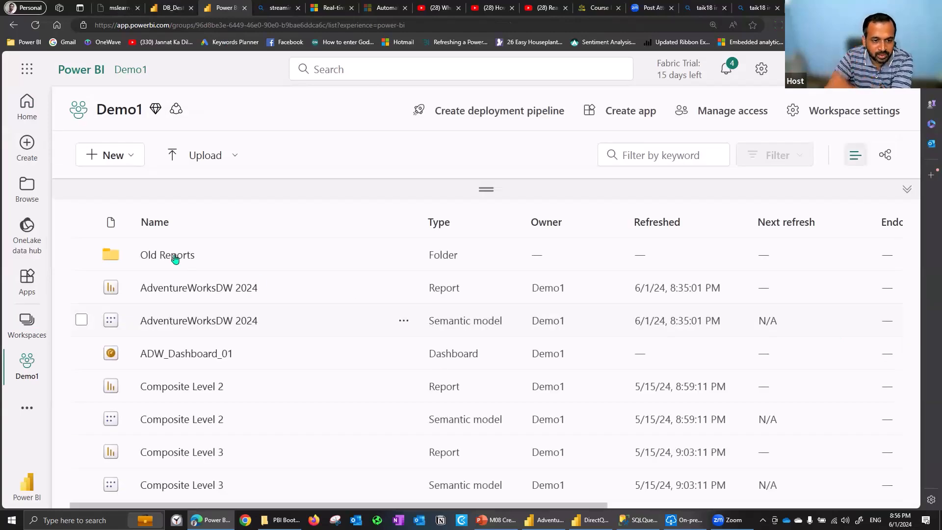
click(180, 258)
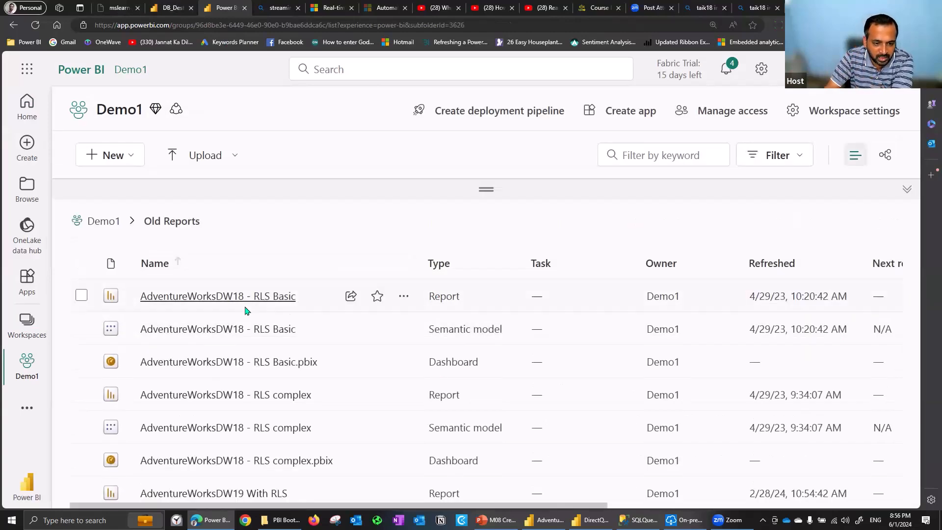
click(182, 296)
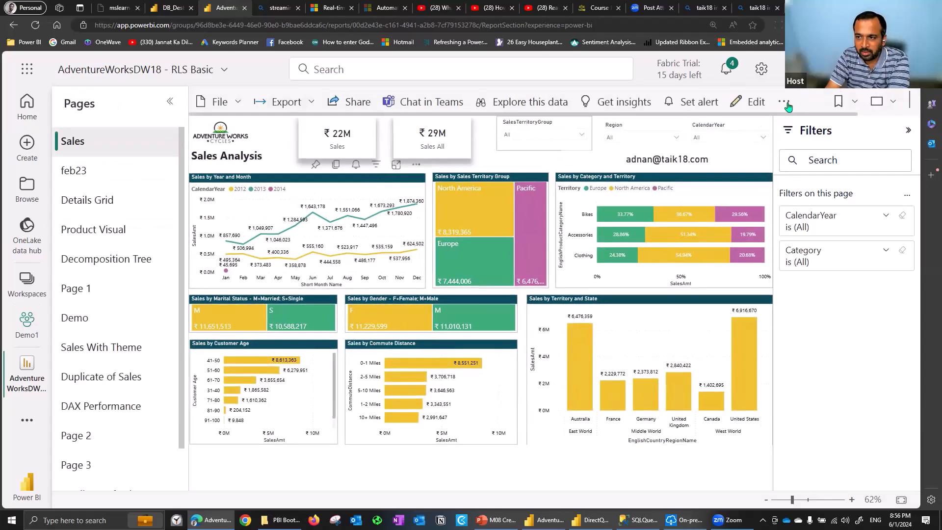
Pin the report's Sales page live to the existing DB_DestinationTheme01 dashboard and return to that dashboard
click(784, 104)
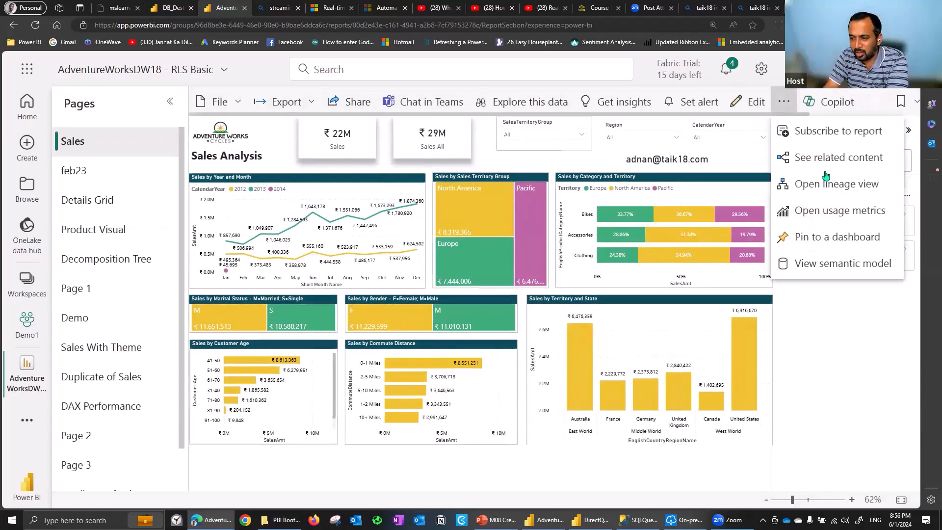
click(829, 239)
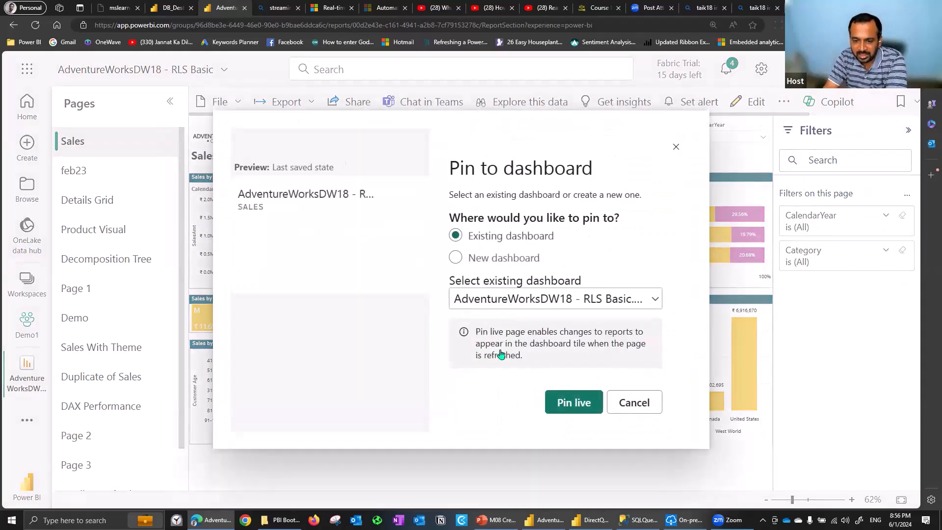
click(554, 298)
click(494, 412)
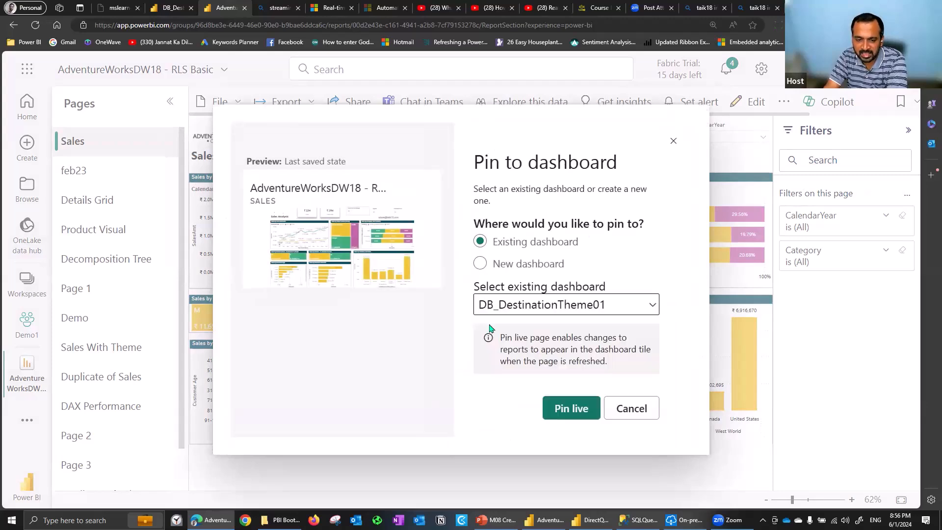
click(572, 408)
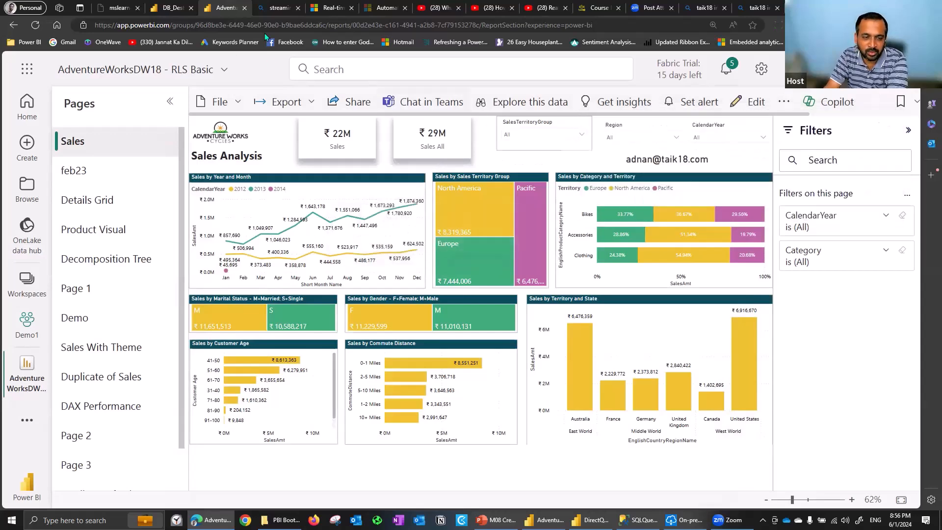
key(ctrl+shift+Tab)
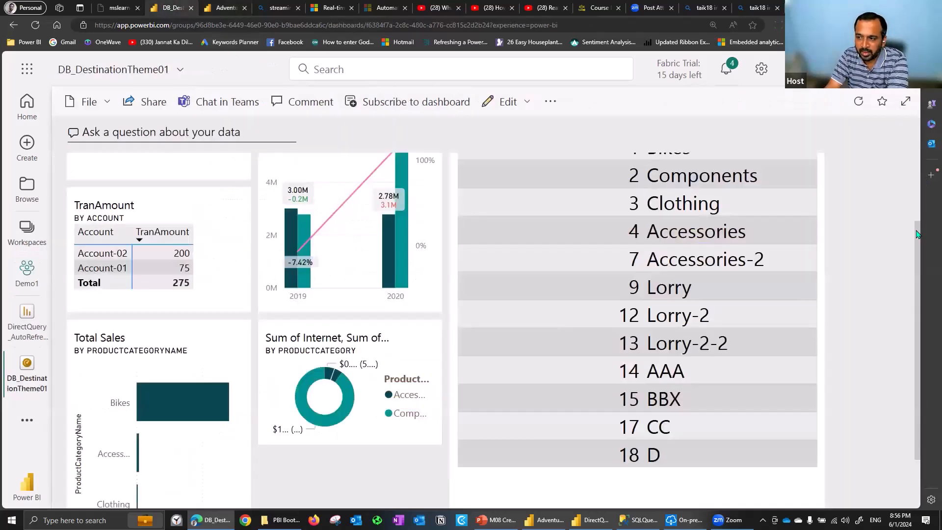
scroll(926, 353, down, 3)
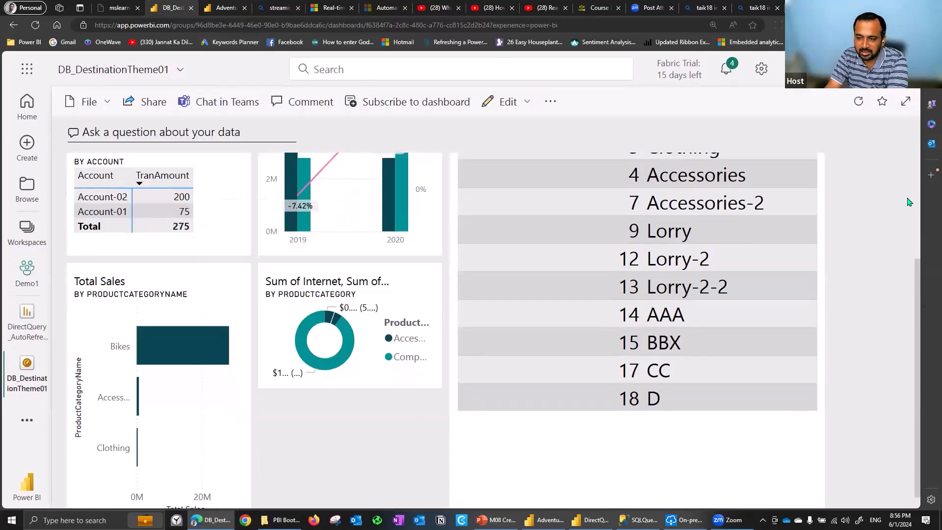
Examine the pinned AdventureWorksDW18 - RLS Basic Sales page tile and compare it with the individual tiles on the dashboard
scroll(912, 388, up, 1)
scroll(913, 310, down, 2)
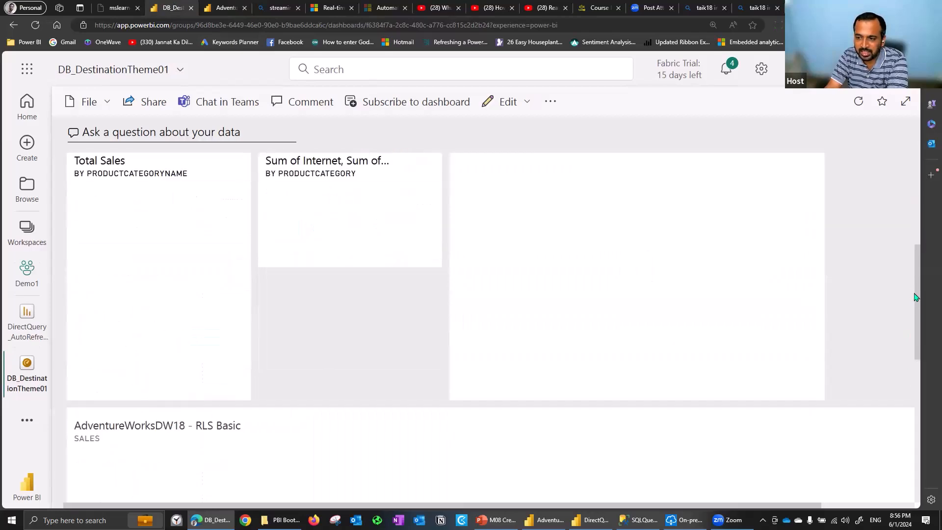
scroll(918, 319, down, 4)
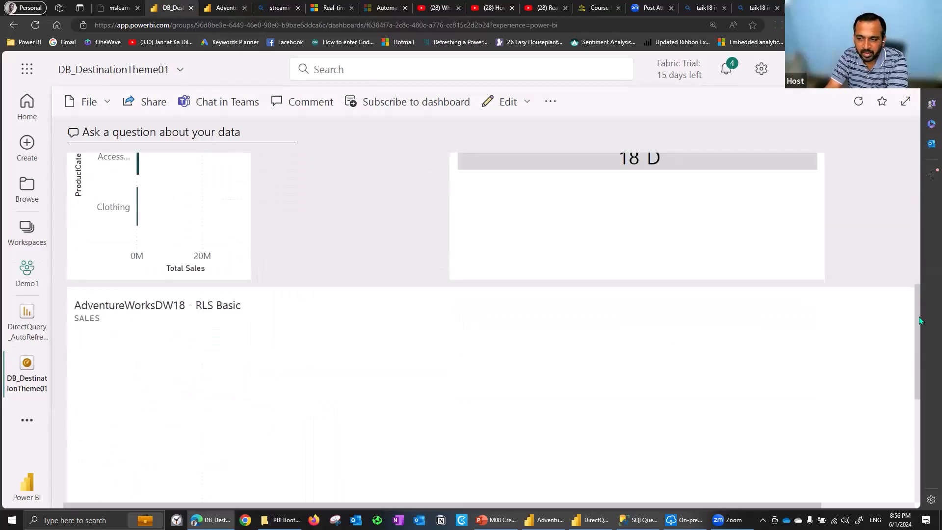
scroll(920, 363, down, 4)
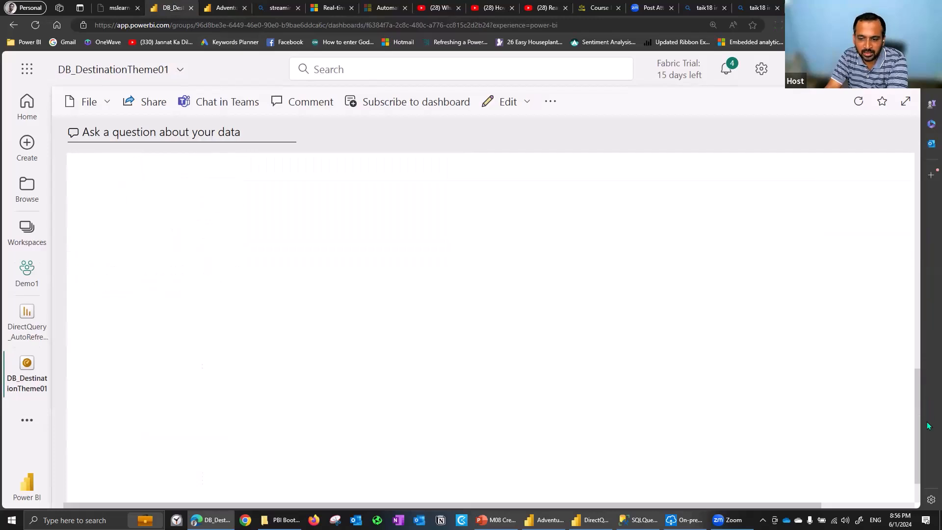
drag(912, 302, 919, 406)
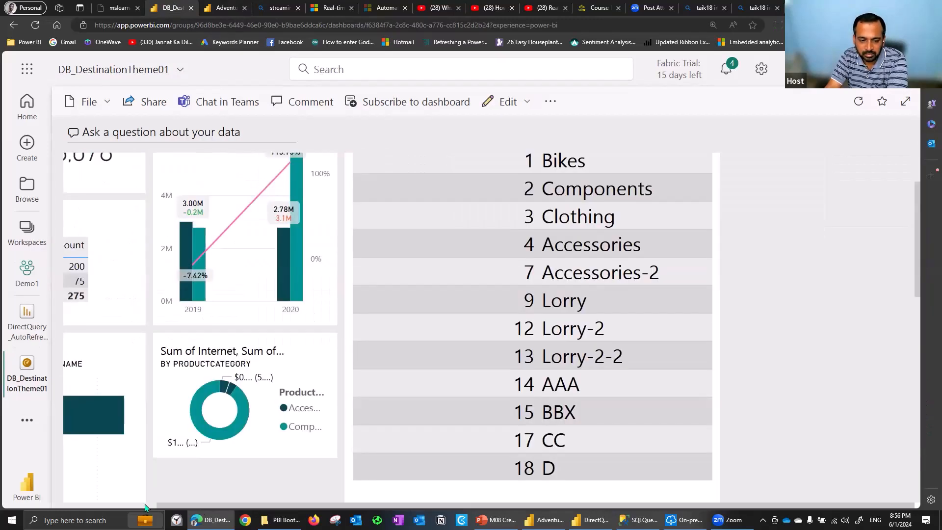
scroll(901, 286, left, 3)
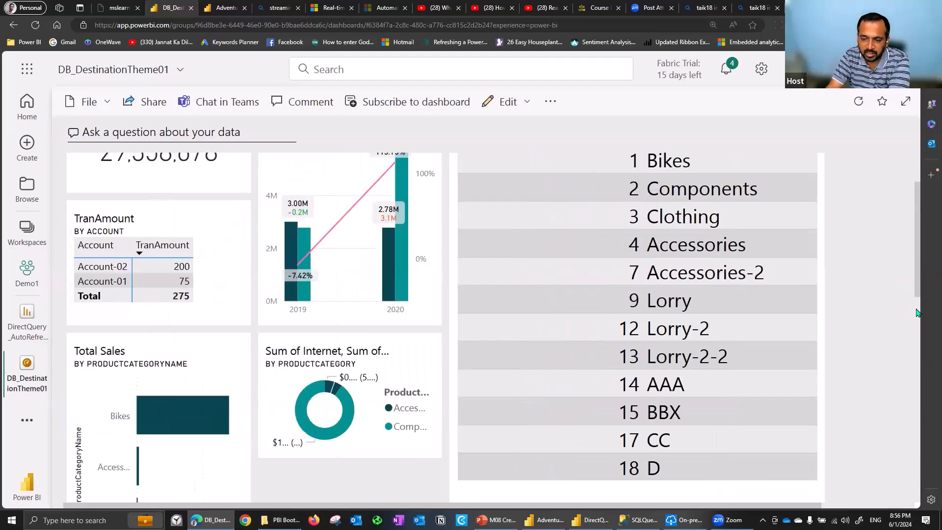
scroll(725, 357, down, 1)
scroll(883, 319, down, 5)
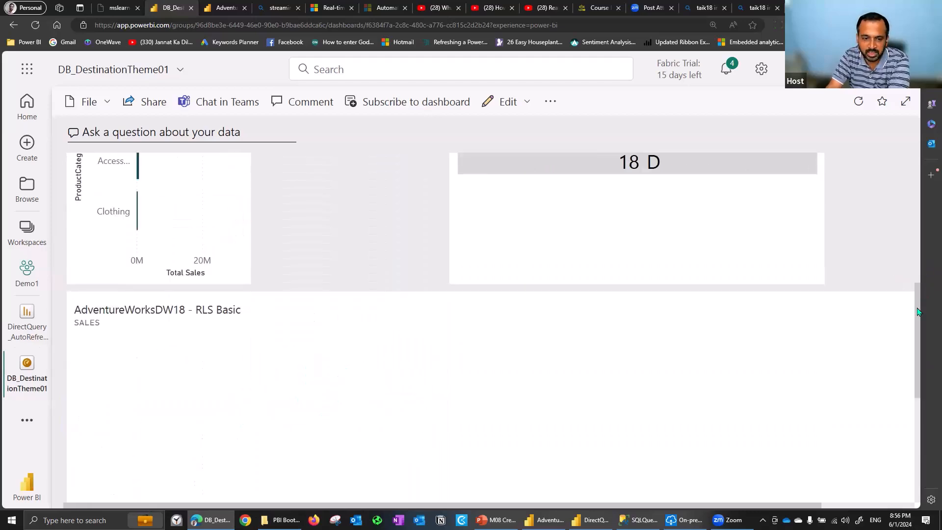
scroll(913, 407, down, 2)
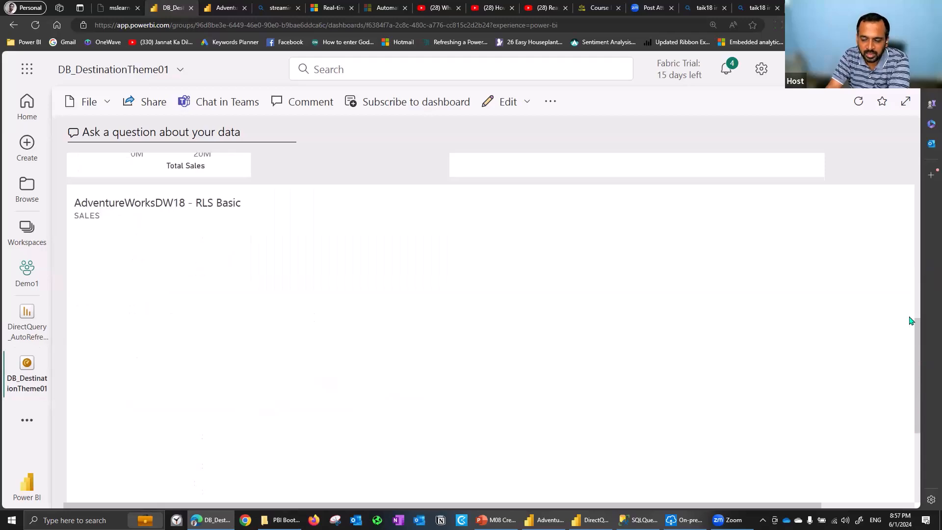
scroll(892, 221, up, 5)
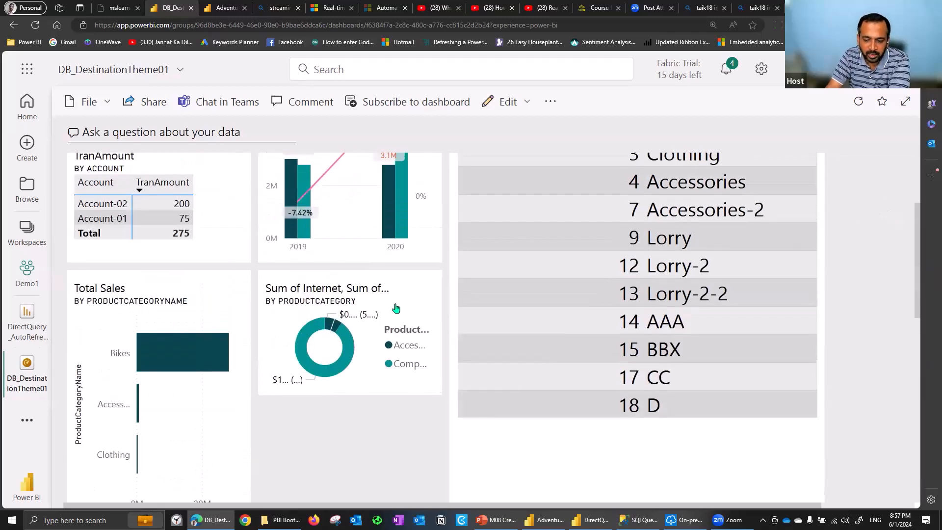
Switch to the M08 Create Dashboards presentation in PowerPoint and advance to the Review Questions slide
click(495, 519)
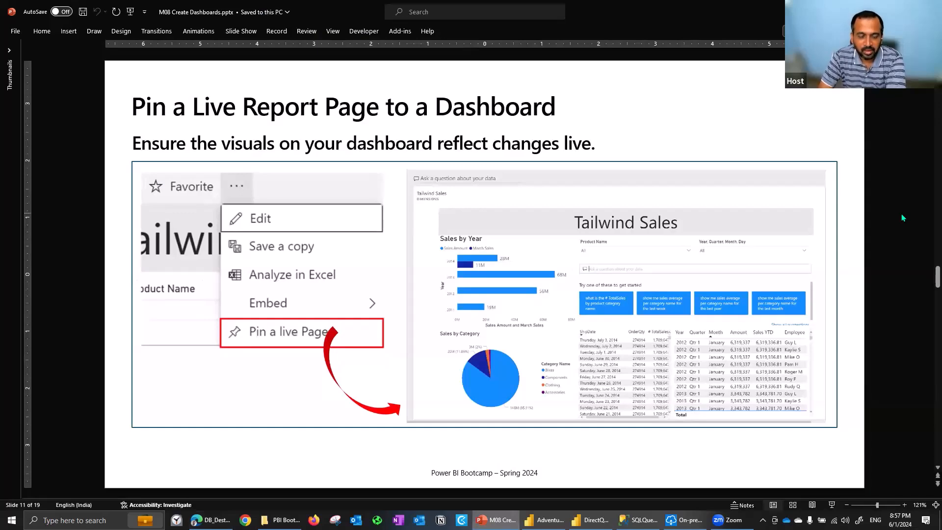
scroll(901, 218, down, 1)
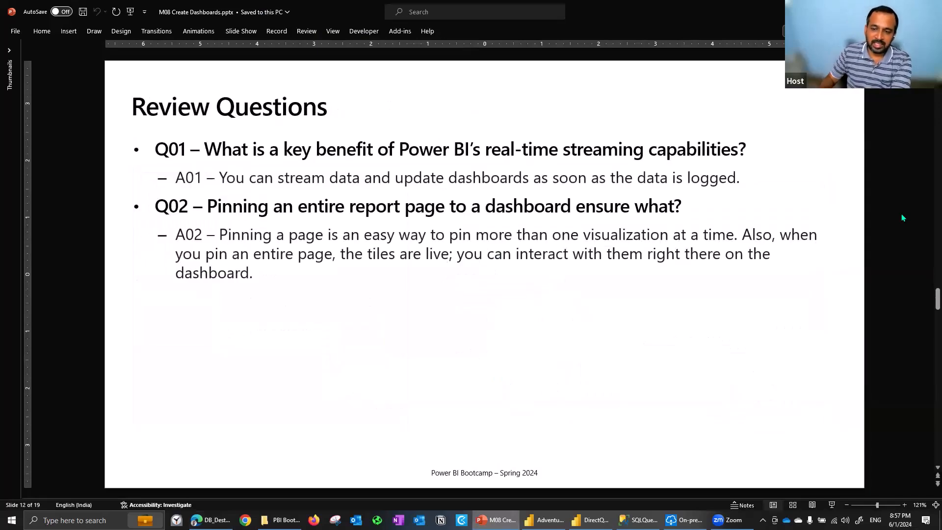
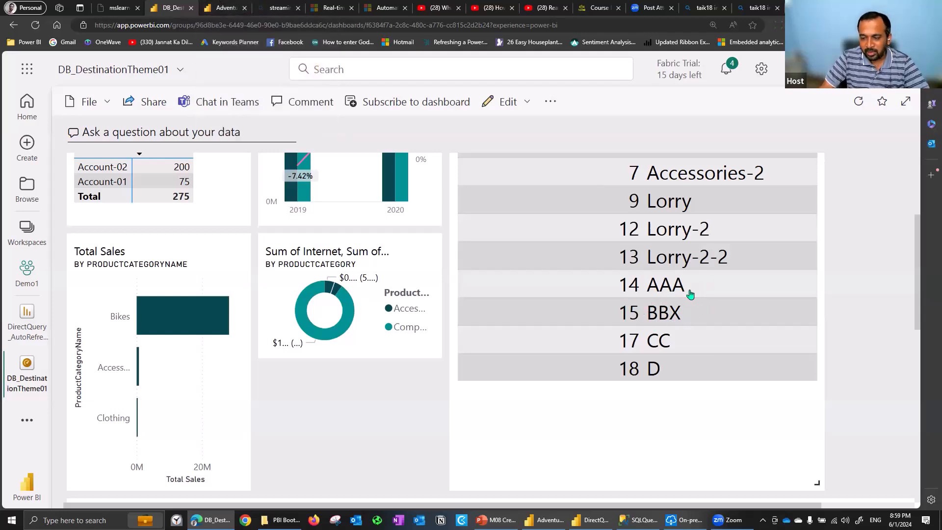
Pin the Sales page of the AdventureWorksDW18 - RLS Basic report live to a new dashboard named ENTIRE REPORT PAGE
key(ctrl+Tab)
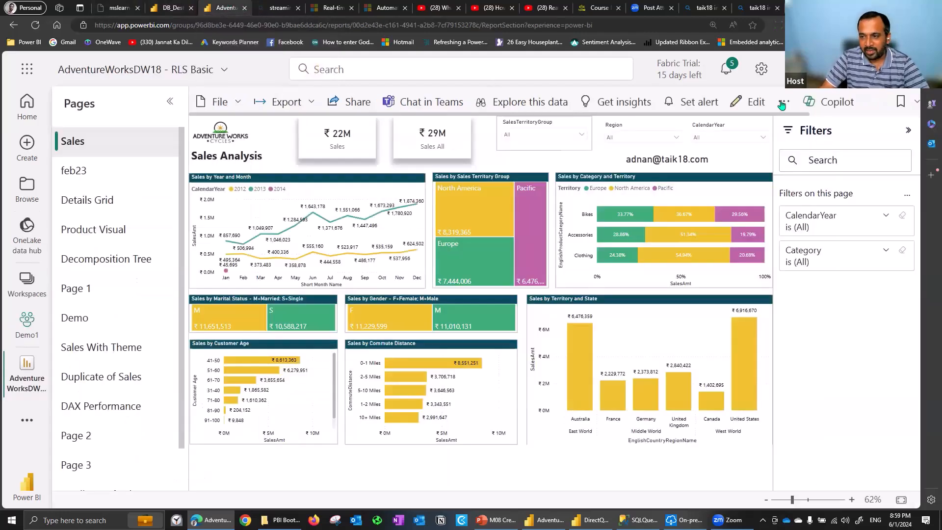
click(783, 102)
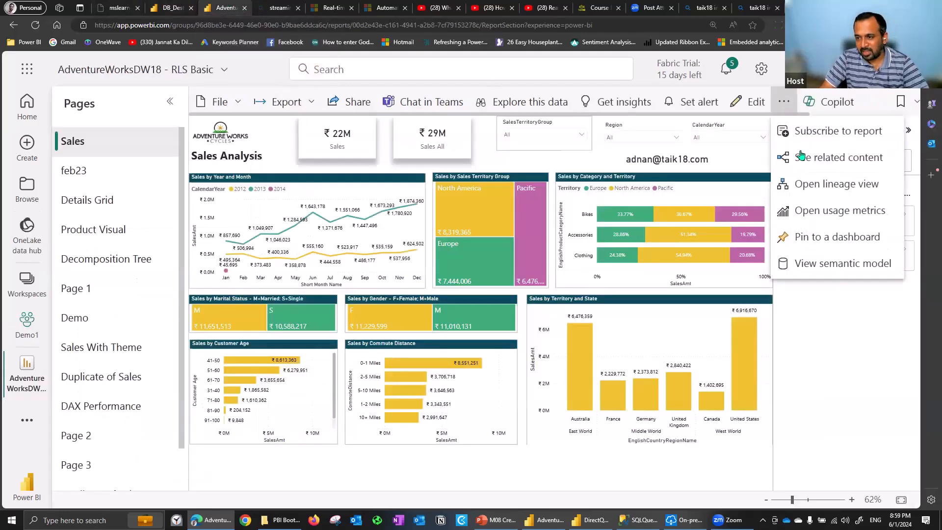
click(828, 240)
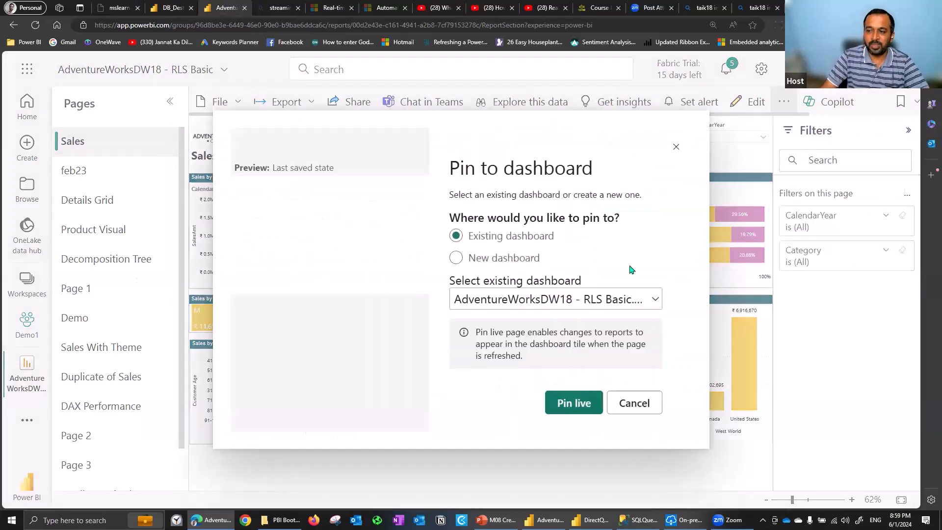
click(493, 260)
click(524, 311)
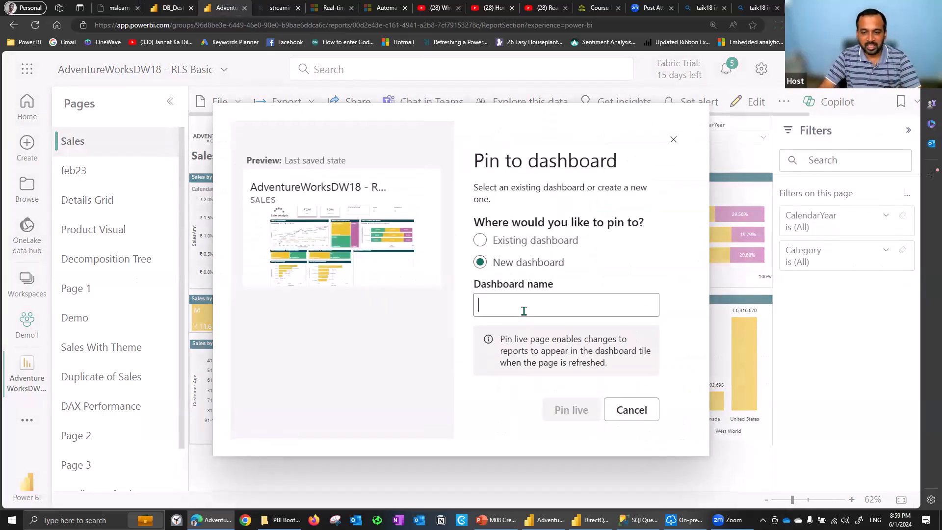
text(ENTIRE R)
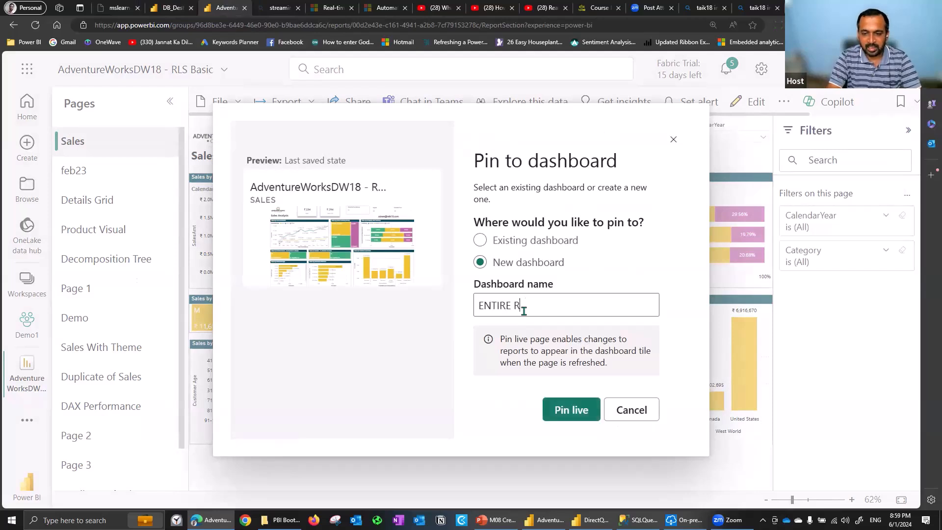
text(EPORT PAGE)
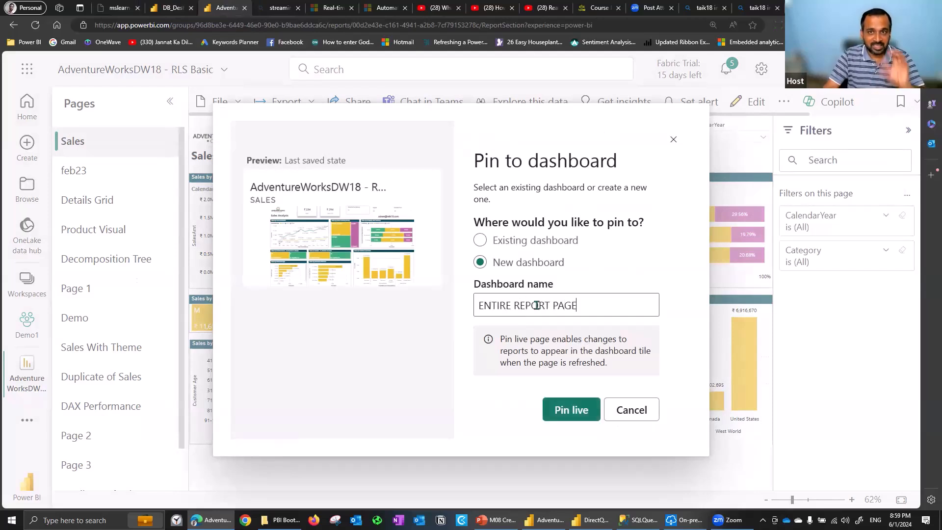
click(572, 412)
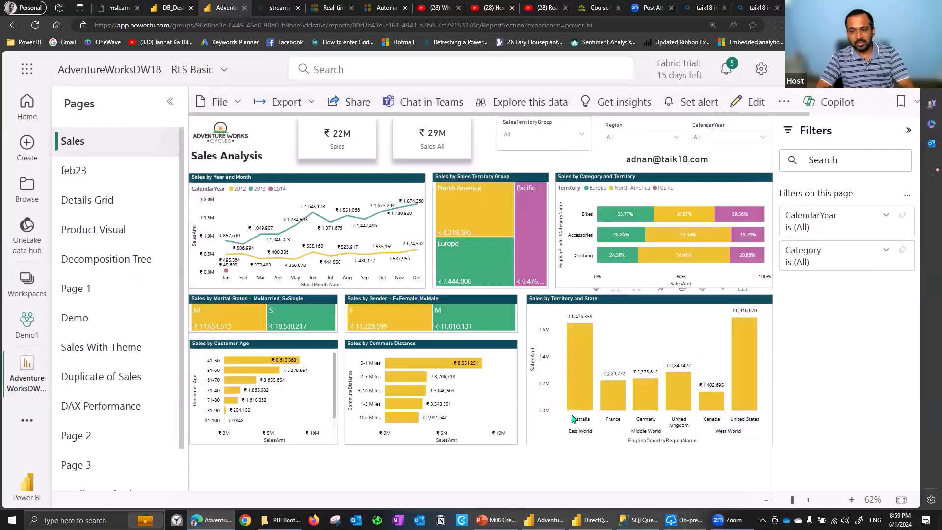
Go to the new ENTIRE REPORT PAGE dashboard and filter its live Sales page to the North America territory group
click(790, 194)
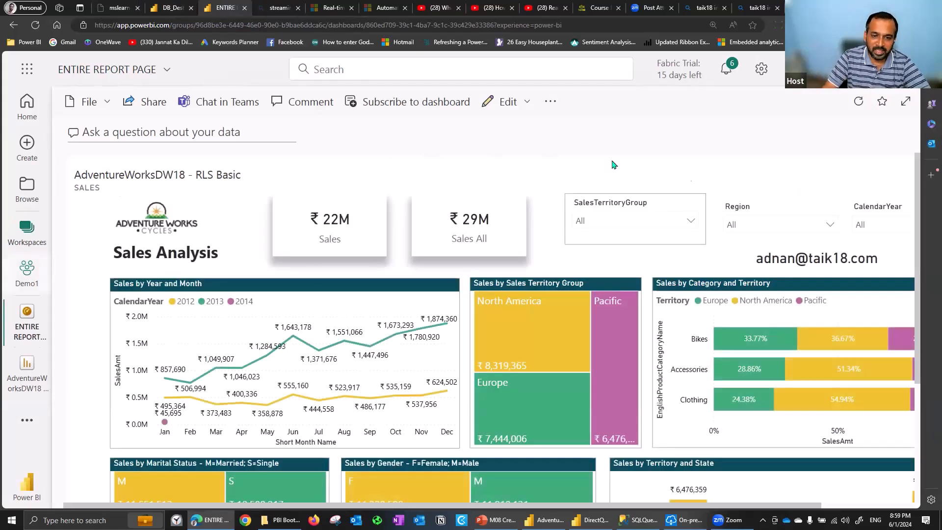
click(611, 222)
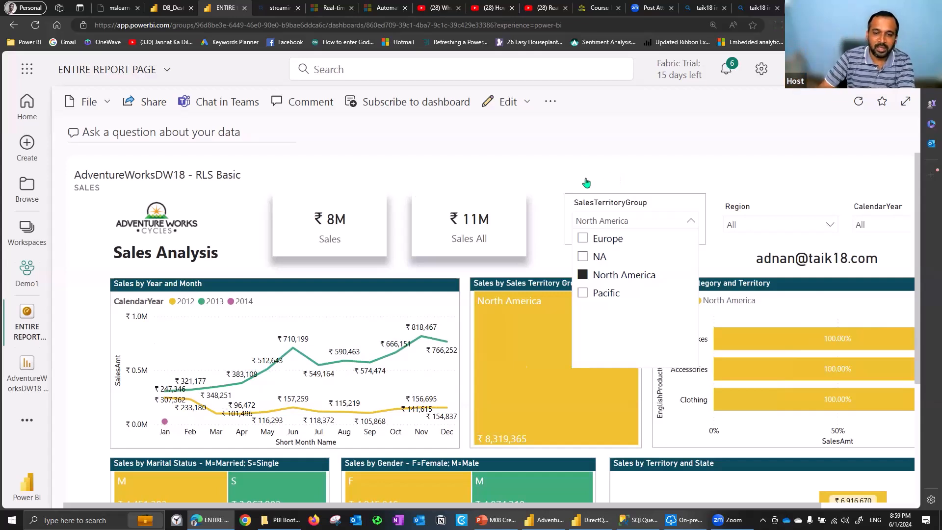
Pin the Product Visual page of the AdventureWorksDW18 - RLS Basic report live to the existing ENTIRE REPORT PAGE dashboard
click(34, 367)
click(34, 367)
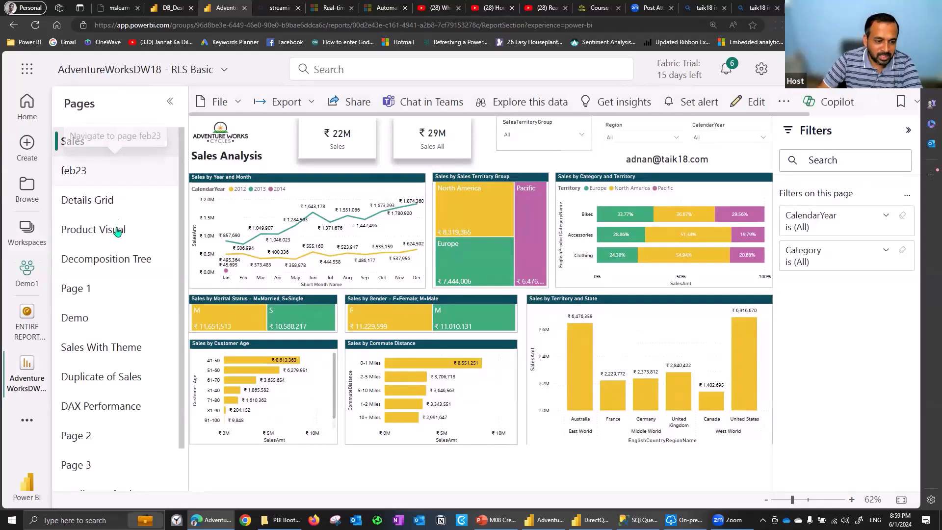
click(117, 234)
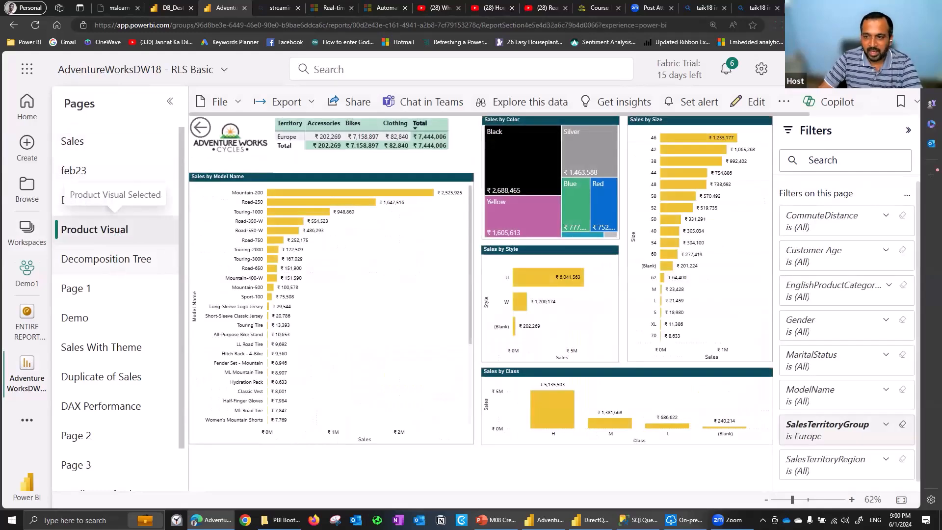
click(783, 102)
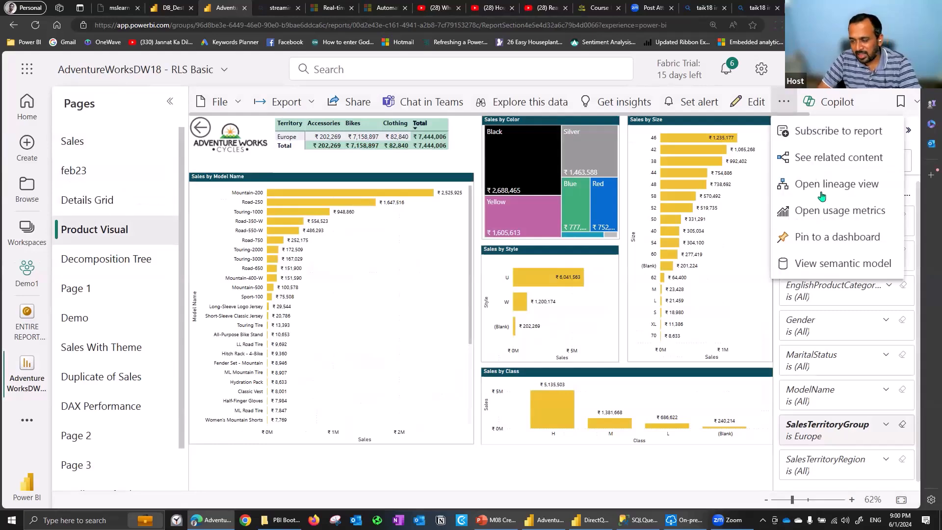
click(832, 237)
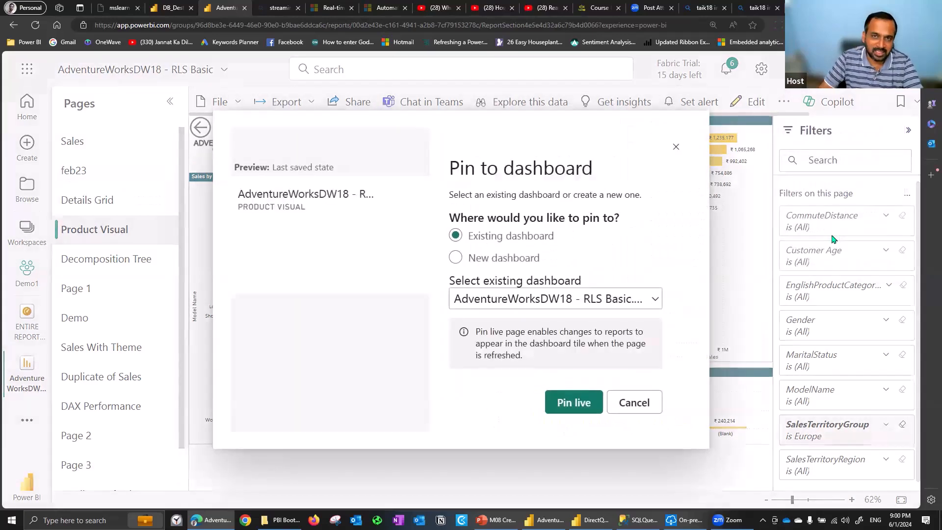
click(573, 300)
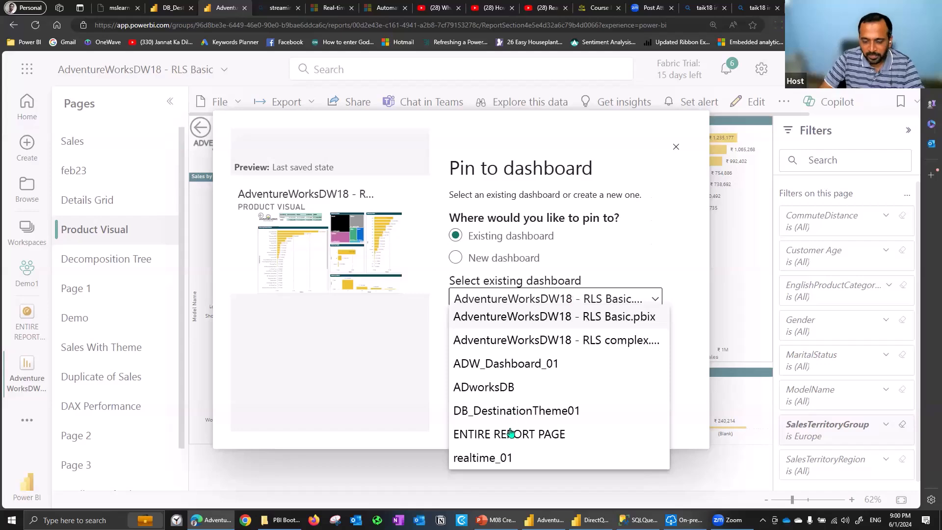
click(580, 426)
click(579, 409)
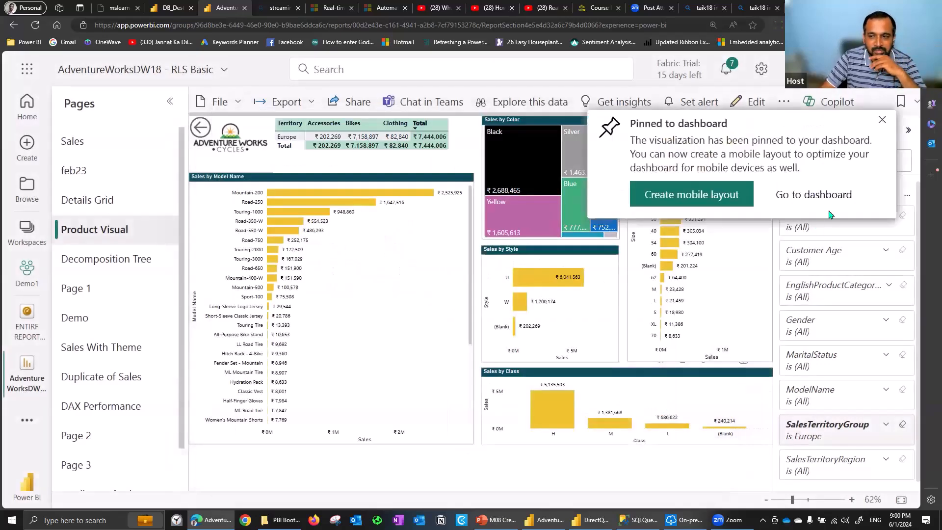
Return to the ENTIRE REPORT PAGE dashboard and test cross-filtering the Product Visual tile by the Mountain-200 model, clearing the selection again
click(836, 193)
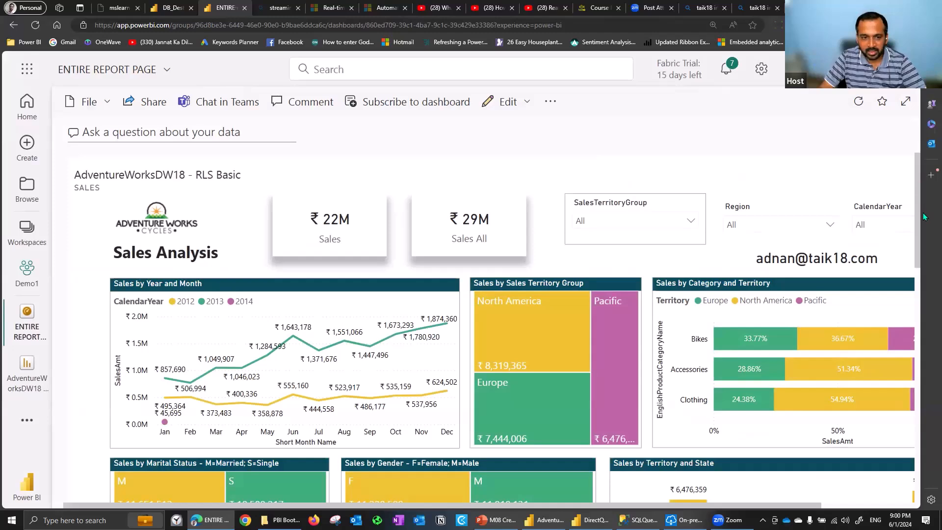
scroll(923, 216, down, 4)
scroll(927, 285, down, 5)
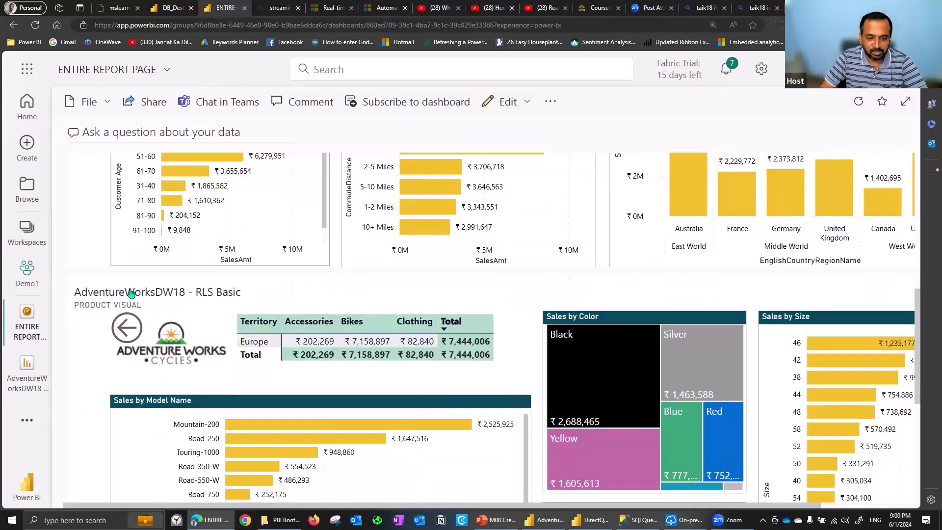
drag(919, 302, 925, 380)
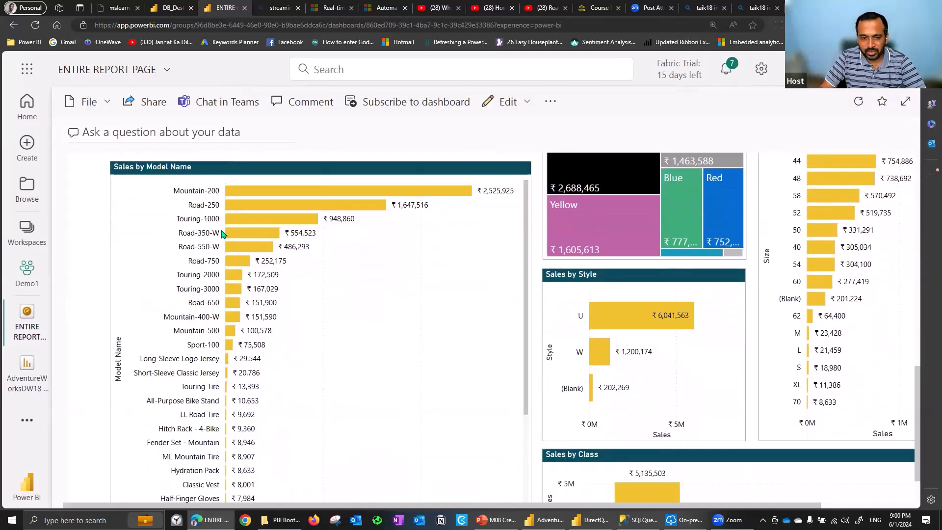
click(252, 192)
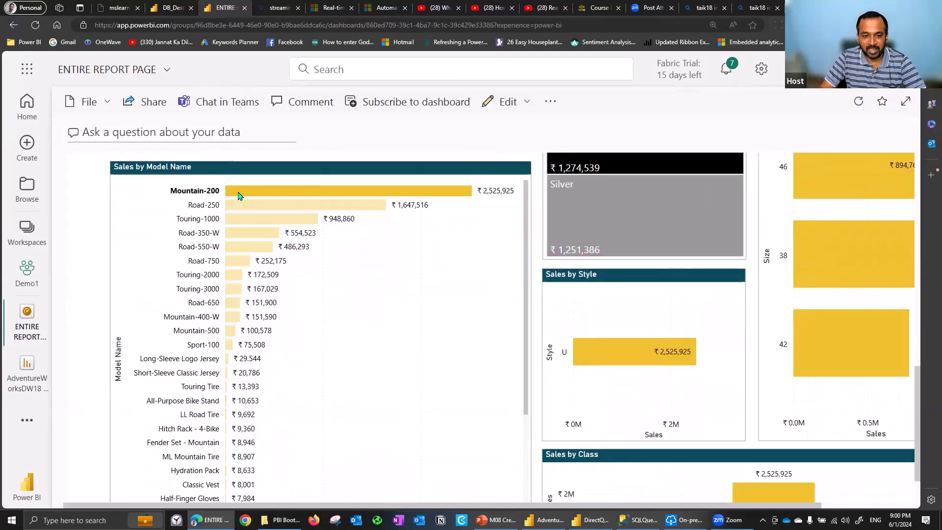
click(238, 194)
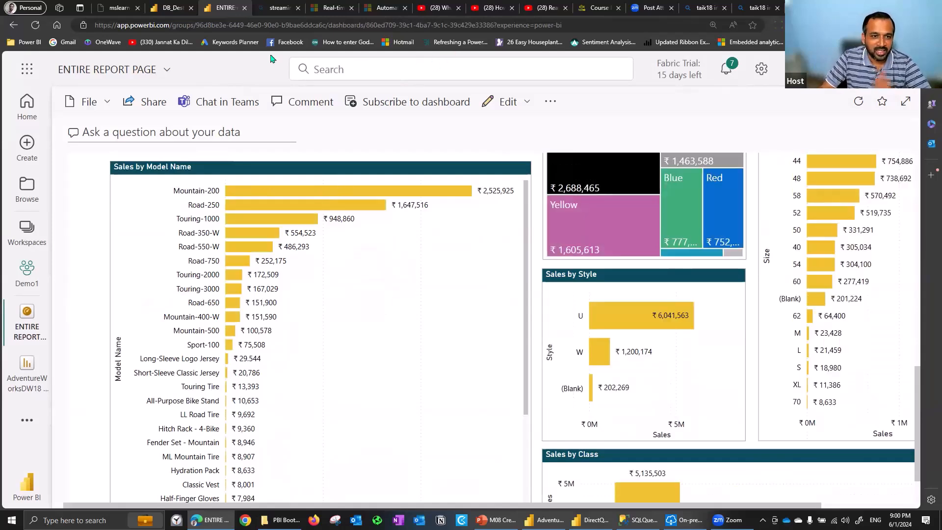
Open the AdventureWorksDW18 - RLS Basic report for editing and move the Product Visual page directly after the Sales page
click(36, 370)
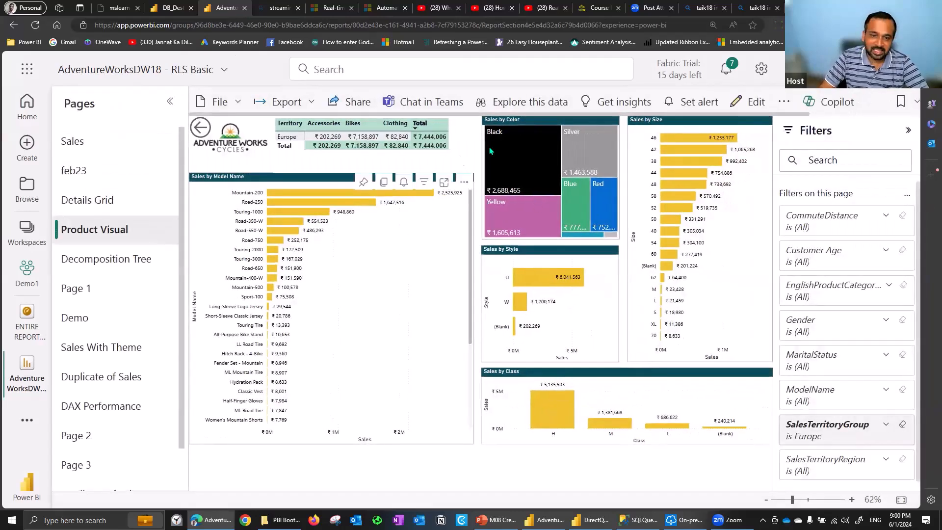
click(745, 101)
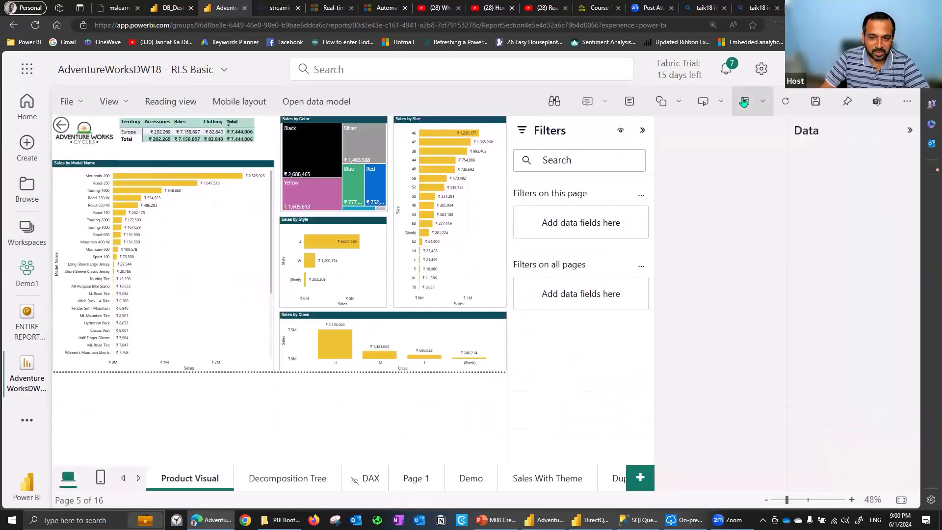
click(123, 480)
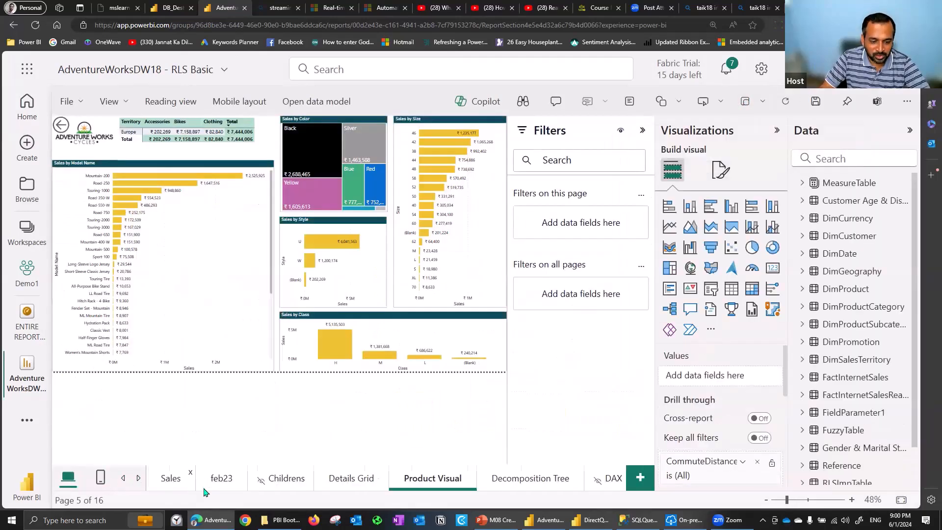
drag(390, 479, 178, 485)
Compare the field used by the Sales page's SalesTerritoryGroup slicer with the fields of the Product Visual page's territory matrix
click(176, 482)
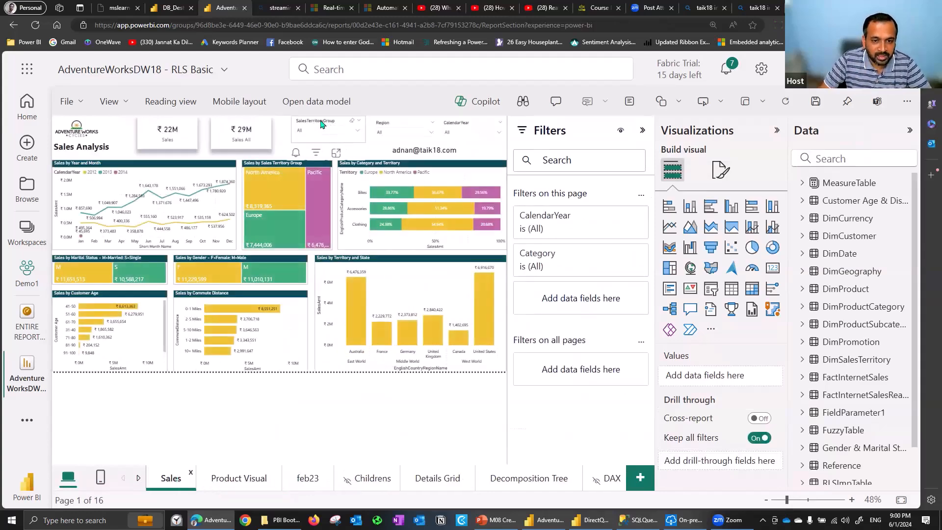
click(322, 123)
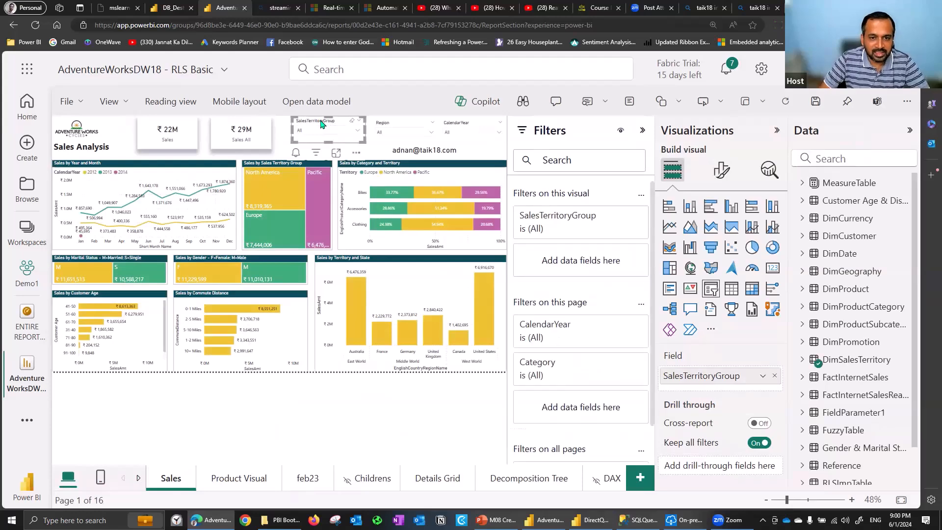
click(401, 129)
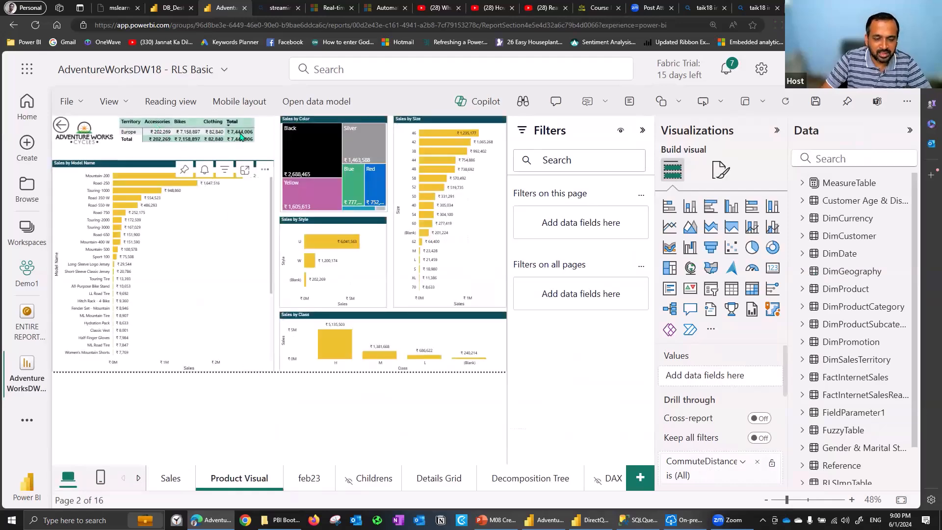
click(265, 128)
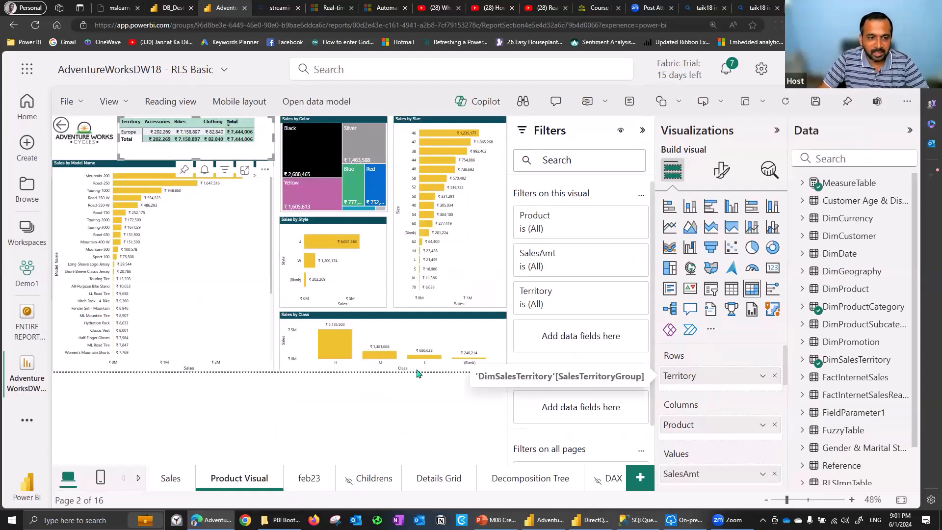
Copy the SalesTerritoryGroup slicer from the Sales page onto the Product Visual page and place it over the Sales by Model Name chart
click(172, 480)
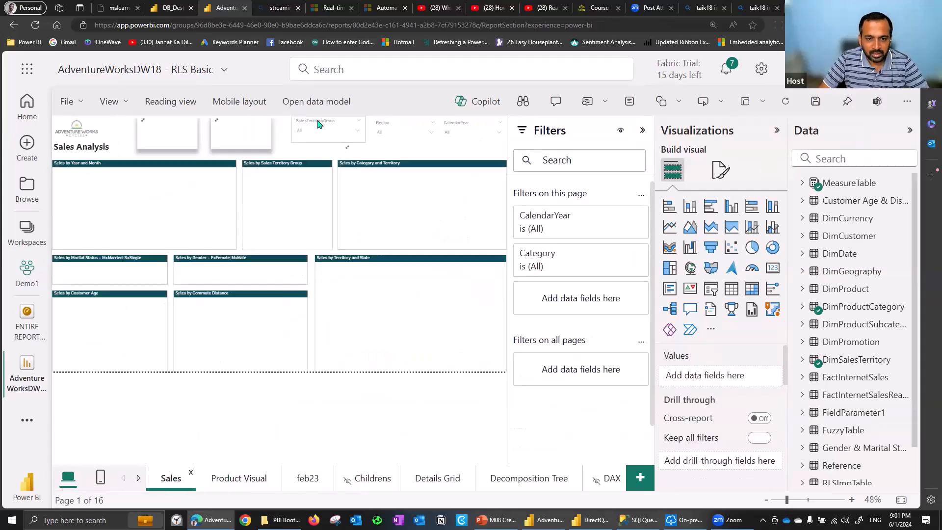
click(316, 131)
click(316, 130)
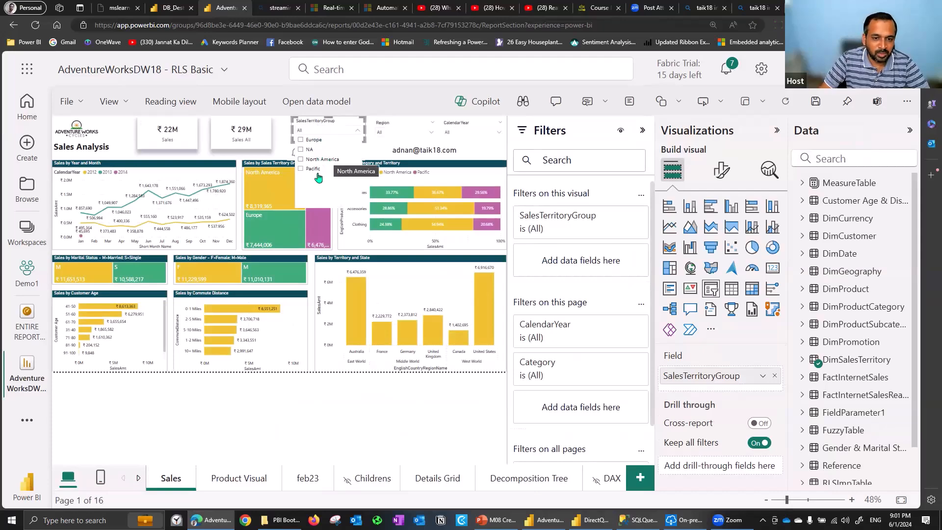
click(310, 122)
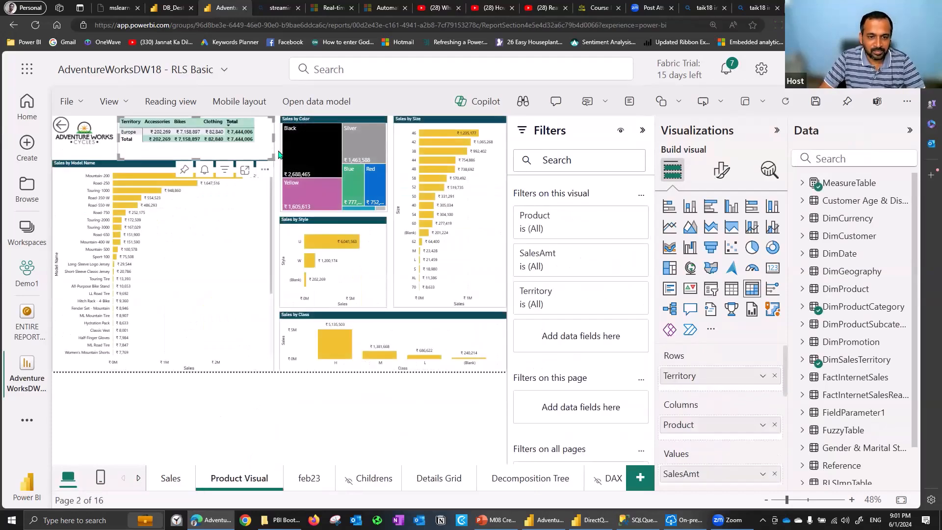
click(278, 154)
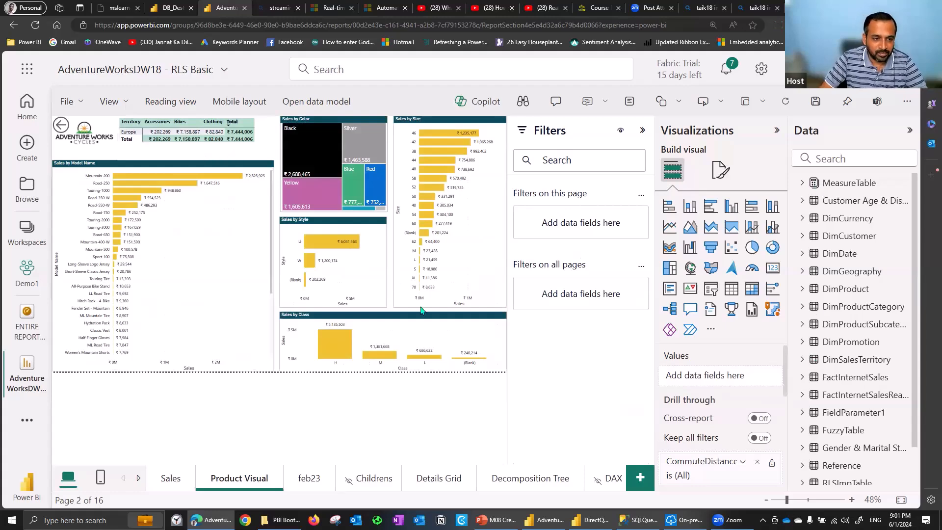
key(ctrl+v)
click(511, 312)
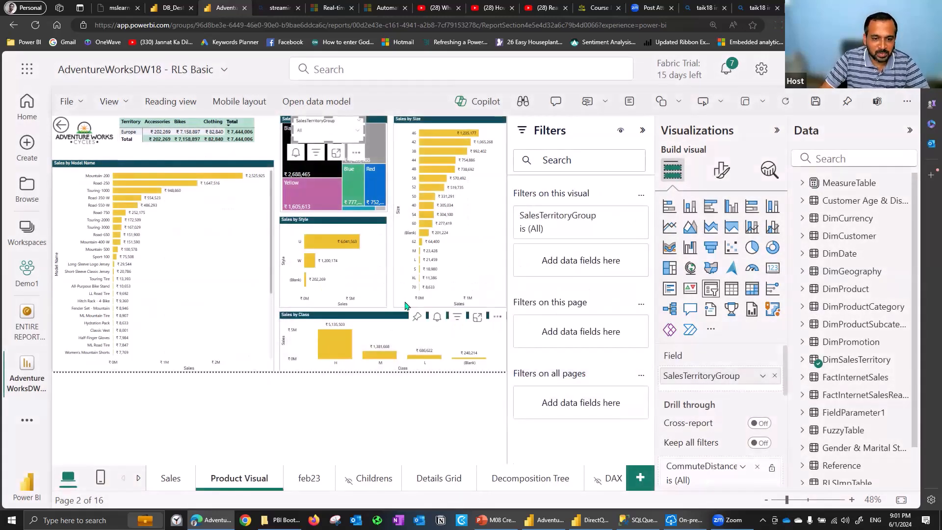
drag(324, 120, 210, 268)
Examine the visual, page and report filters that affect the territory matrix on the Product Visual page
click(166, 153)
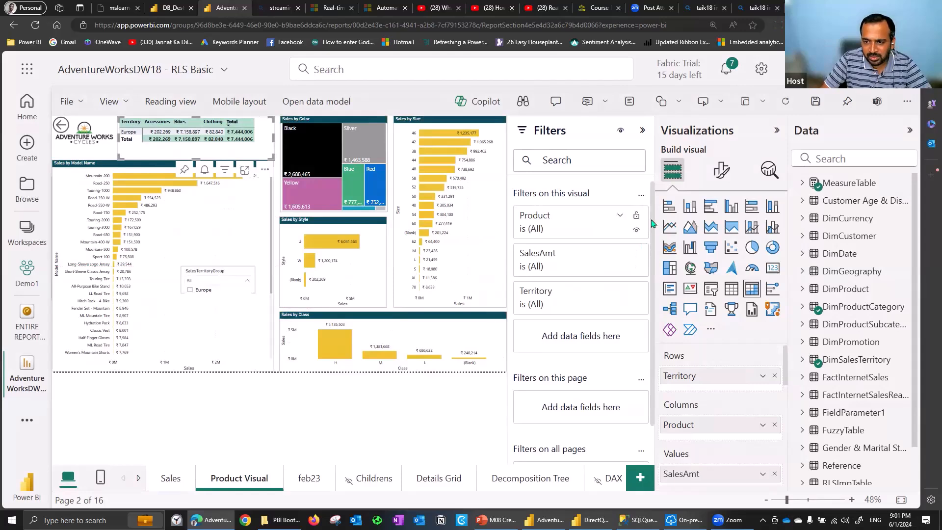
scroll(651, 303, down, 1)
scroll(651, 302, up, 2)
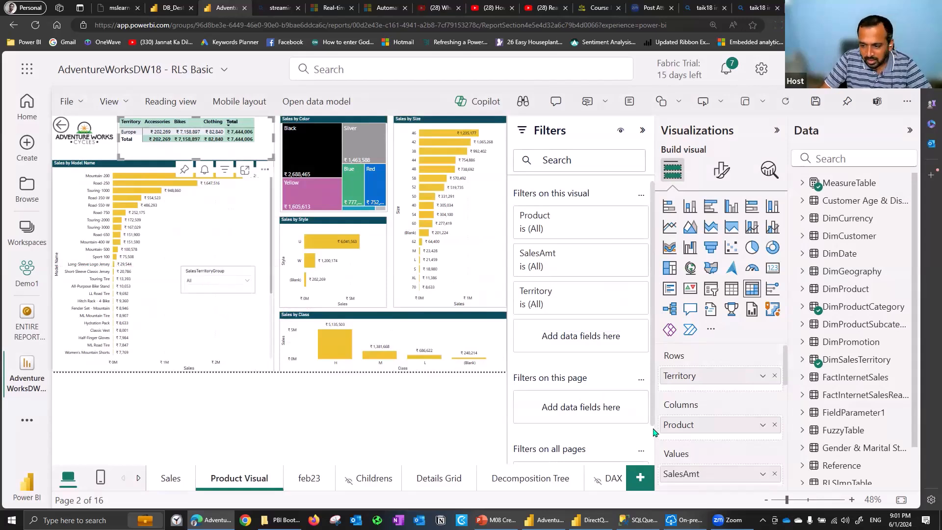
scroll(649, 427, down, 1)
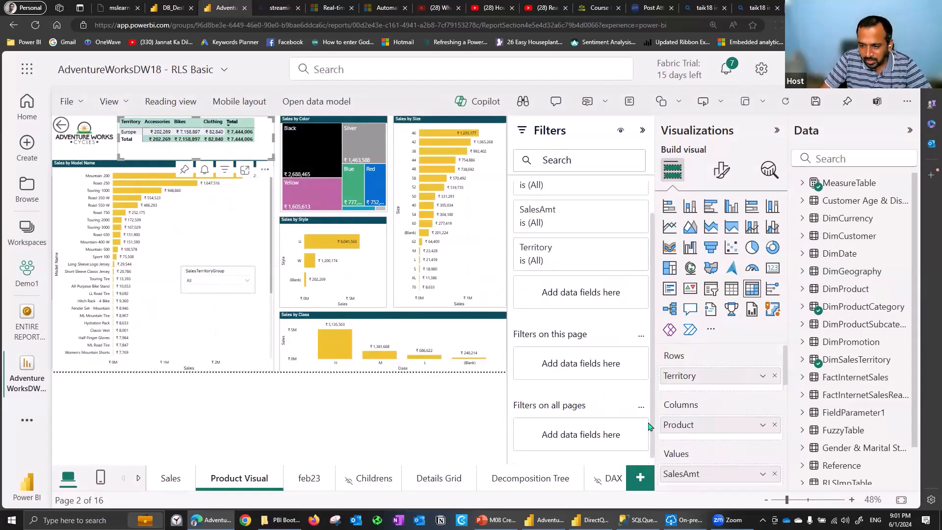
Check the options of the Product Visual page's SalesTerritoryGroup slicer and follow the page's back button to the Sales page
click(202, 280)
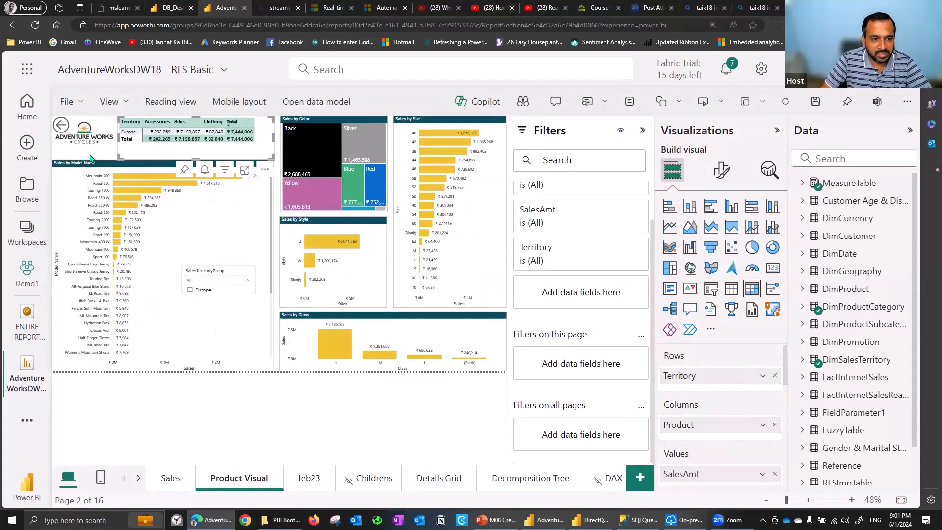
click(392, 175)
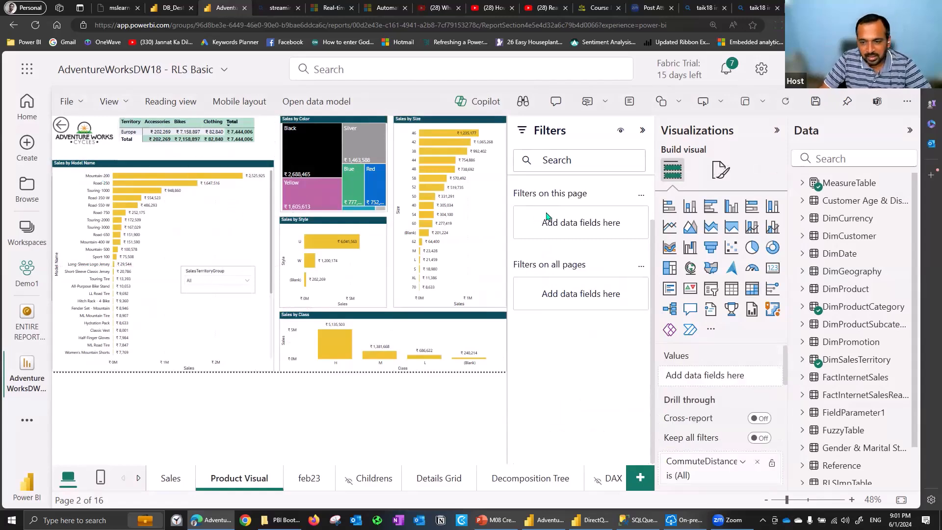
click(62, 127)
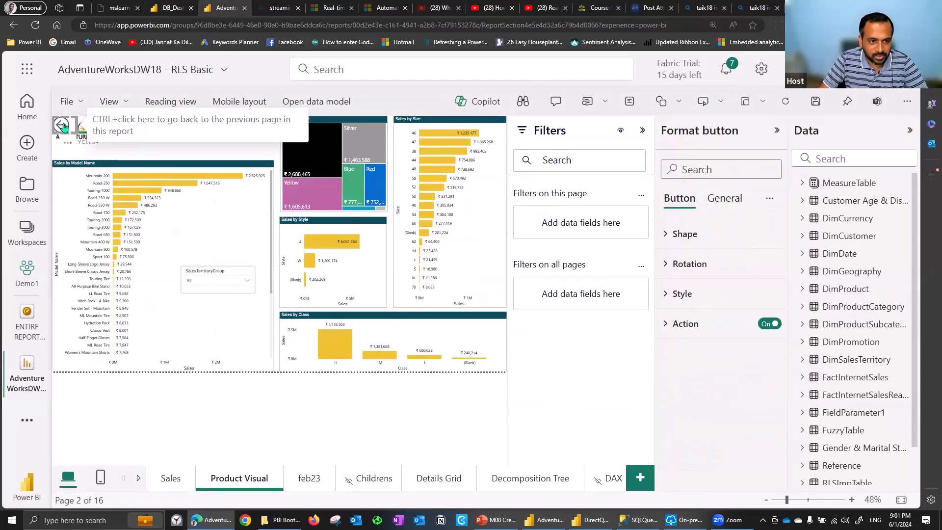
ctrl+click(64, 127)
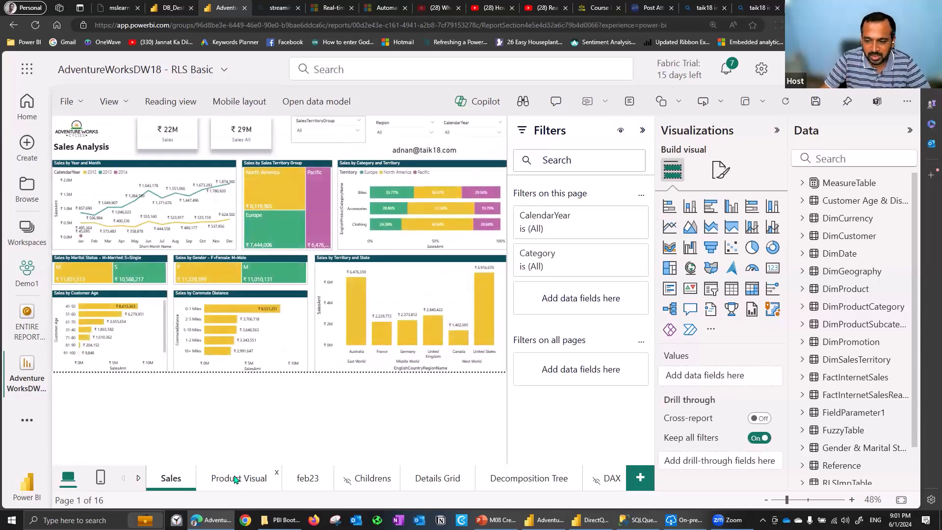
Remove the drill-through filter that restricts the Product Visual page to Europe
click(235, 479)
drag(785, 392, 801, 469)
scroll(769, 448, down, 2)
click(758, 416)
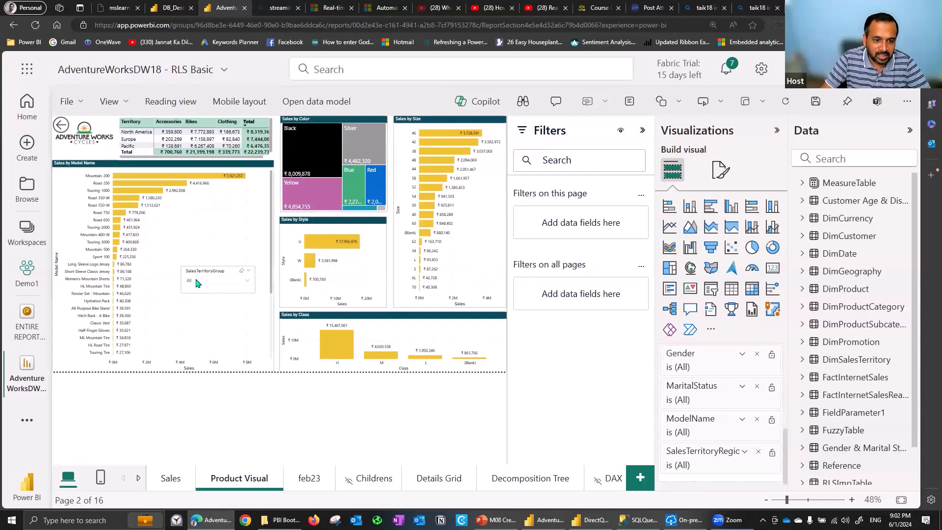
Select Europe in the Product Visual page's SalesTerritoryGroup slicer, check the Sales page and save the report
click(196, 282)
click(204, 290)
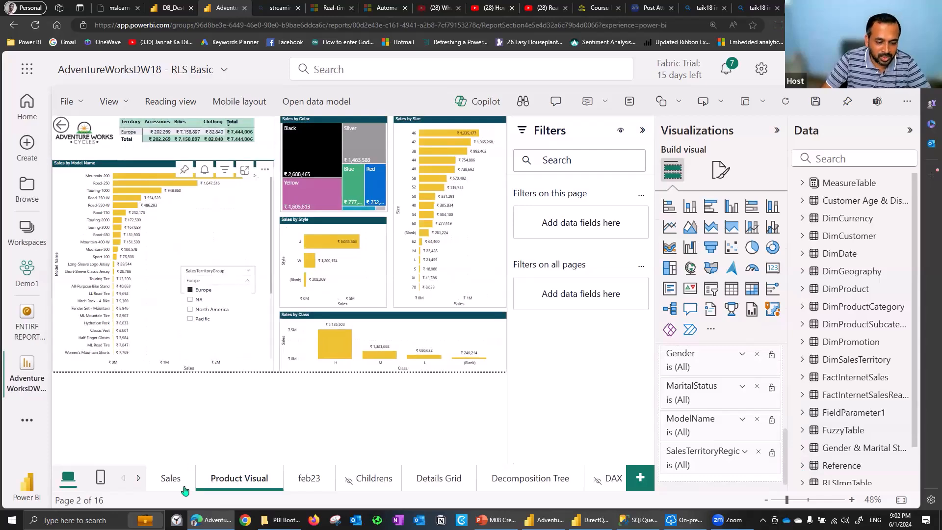
click(172, 479)
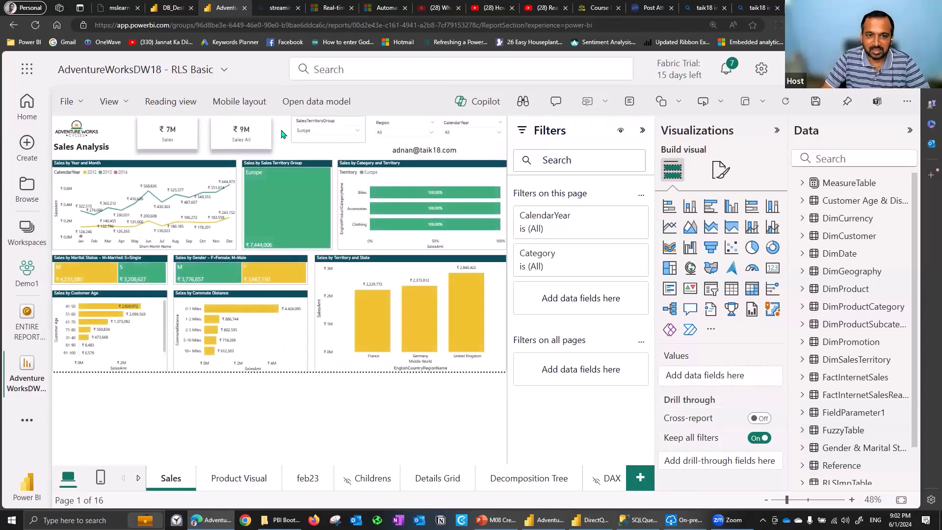
click(816, 102)
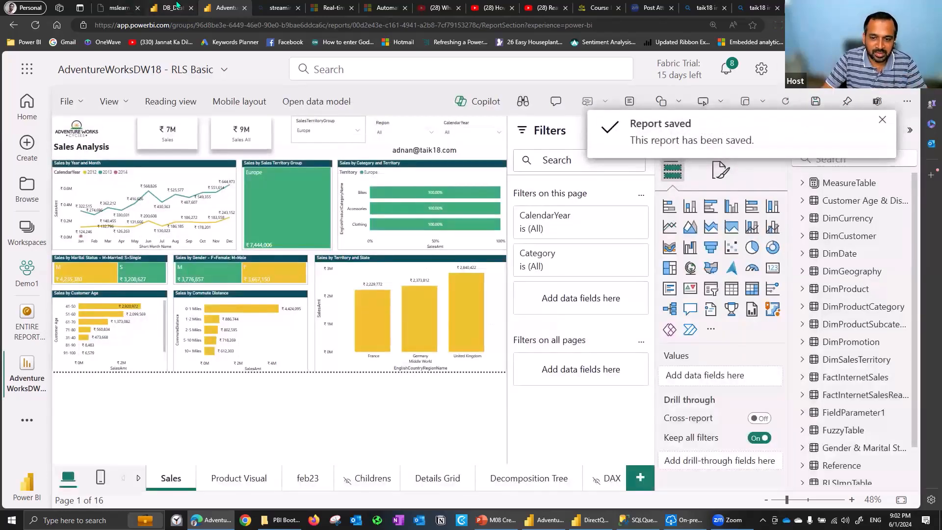
Open the ENTIRE REPORT PAGE dashboard and compare the SalesTerritoryGroup slicers on its pinned Sales and Product Visual pages
click(176, 7)
click(230, 7)
click(22, 328)
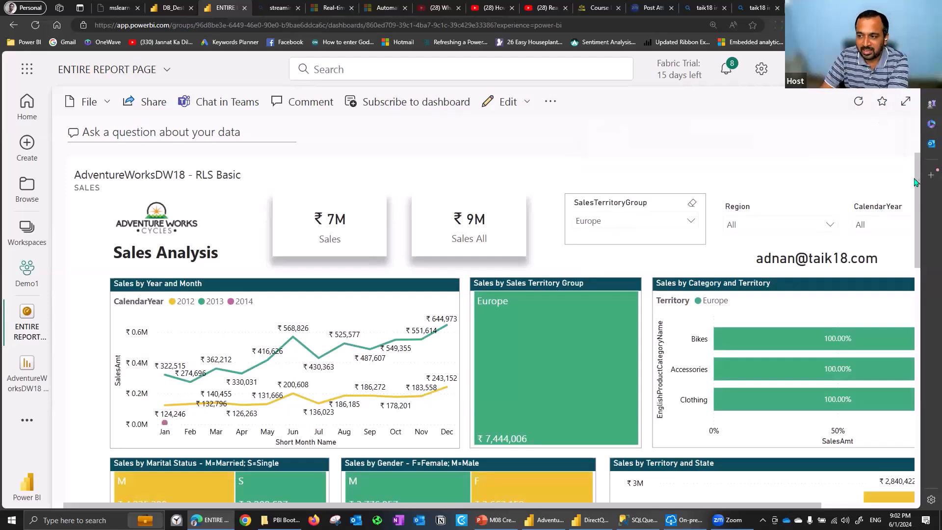
drag(918, 191, 926, 392)
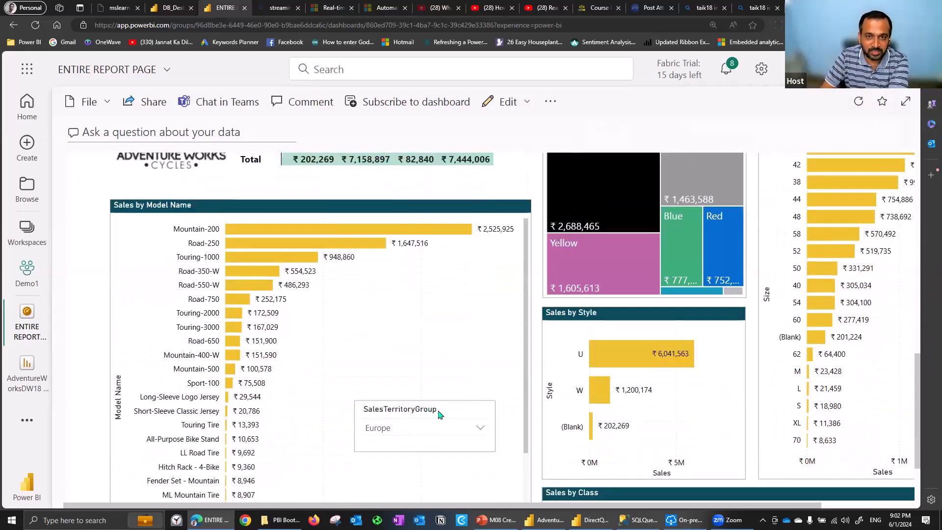
Set the pinned Sales page's SalesTerritoryGroup slicer to Pacific and check its effect on the pinned Product Visual page
drag(919, 361, 911, 170)
scroll(614, 216, up, 1)
click(614, 214)
click(604, 284)
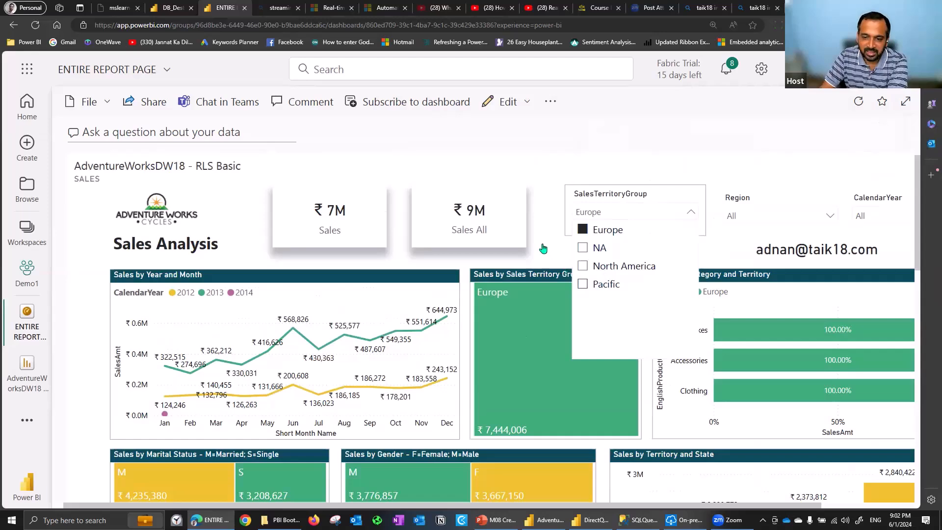
click(919, 171)
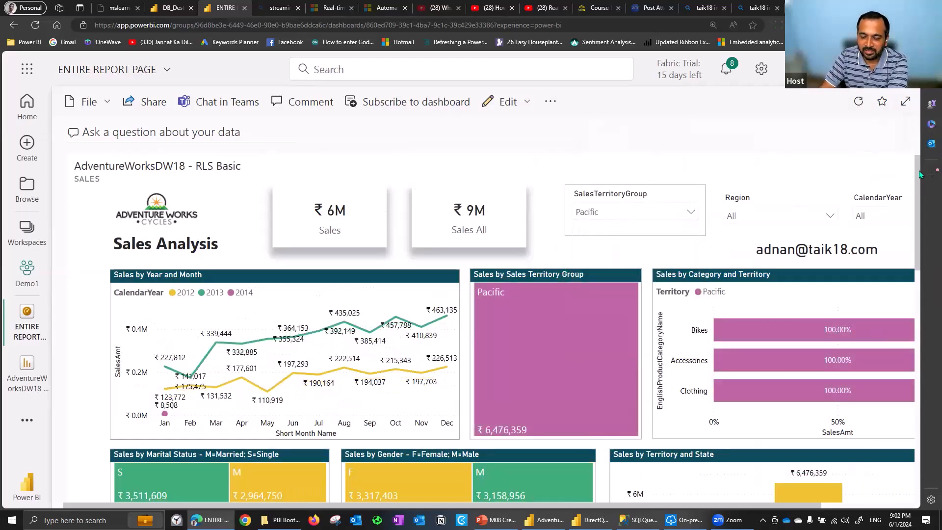
drag(921, 202, 927, 354)
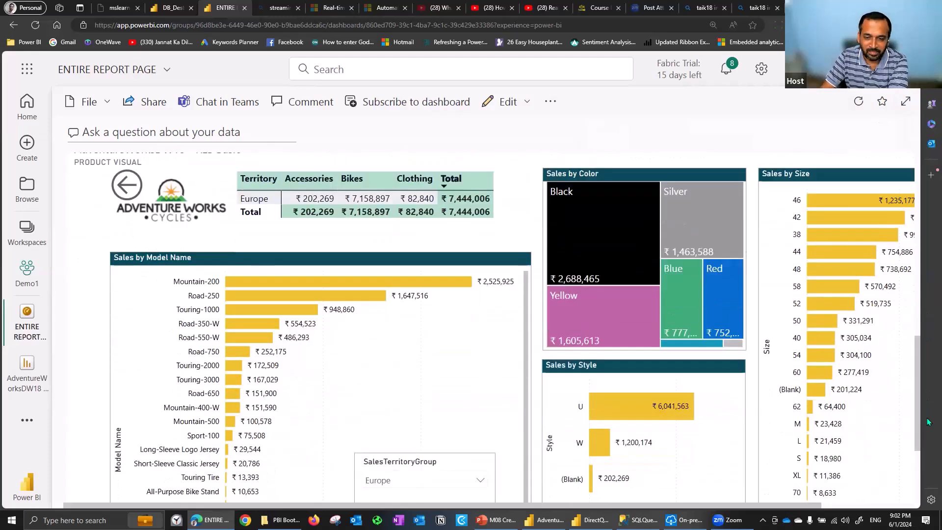
scroll(466, 361, down, 3)
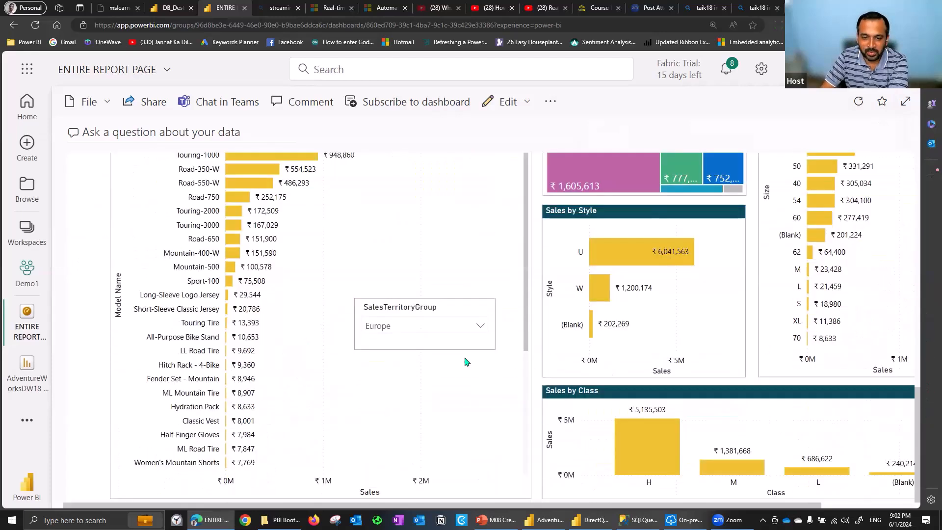
Switch the pinned Product Visual page's SalesTerritoryGroup slicer to Pacific and on to North America, and check the pinned Sales page
click(412, 327)
click(395, 243)
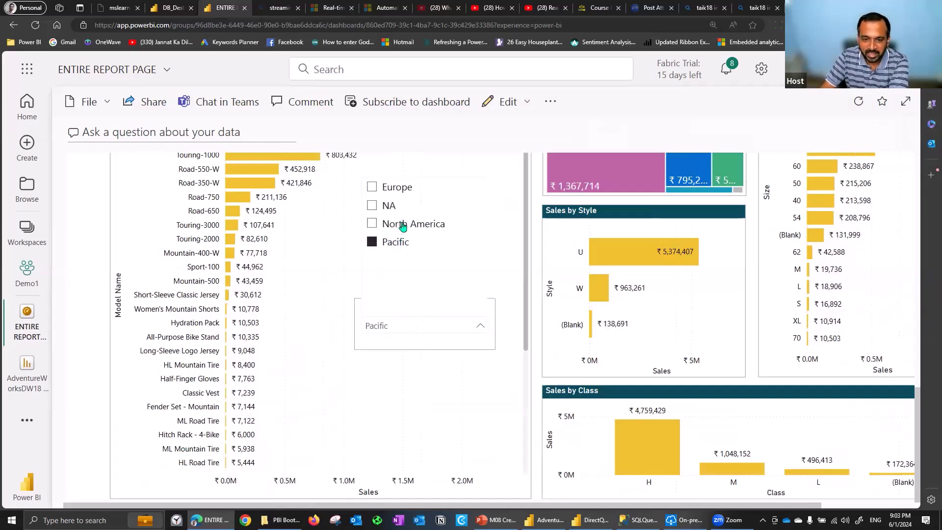
click(402, 225)
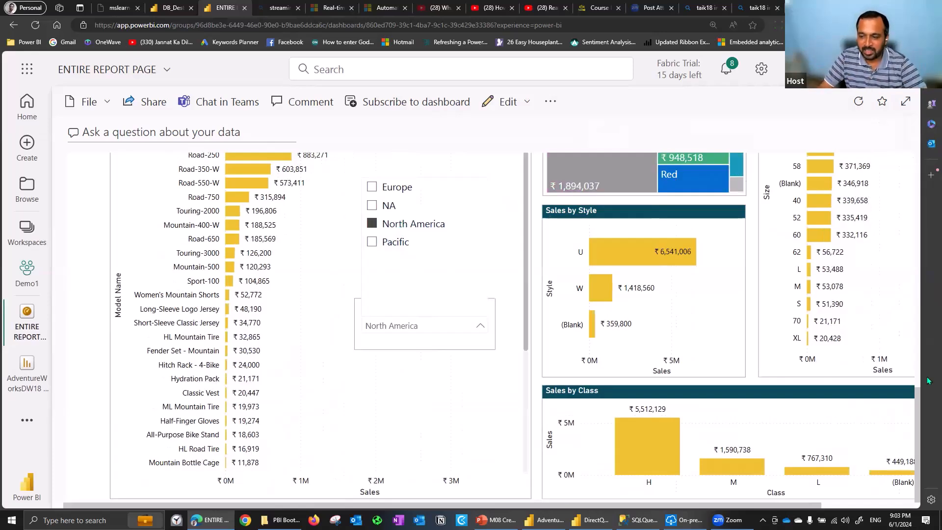
drag(919, 414, 908, 163)
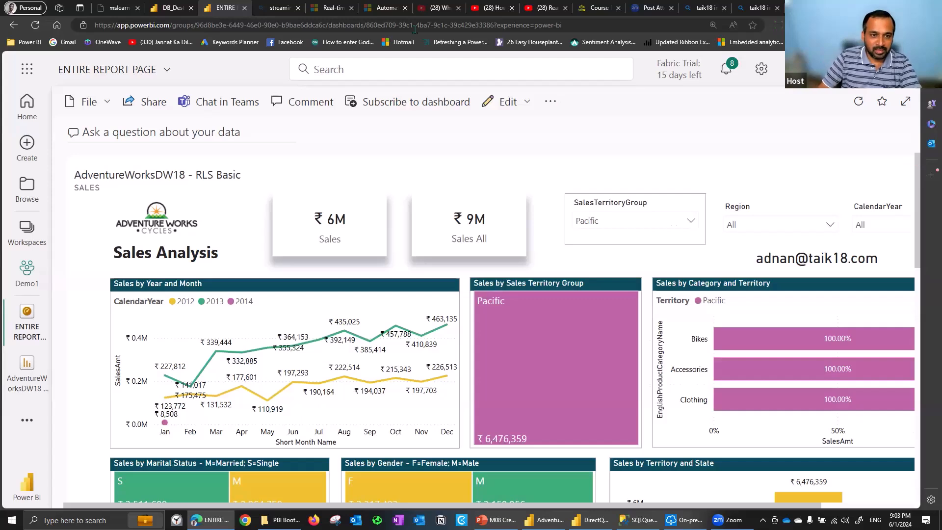
Switch to the DB_DestinationTheme01 dashboard and reload it in the browser
click(158, 8)
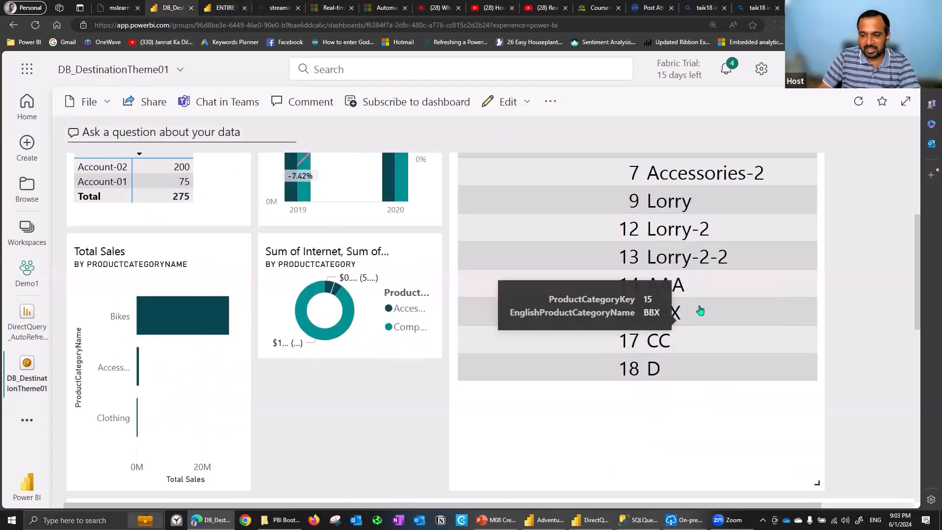
drag(919, 254, 917, 229)
key(F5)
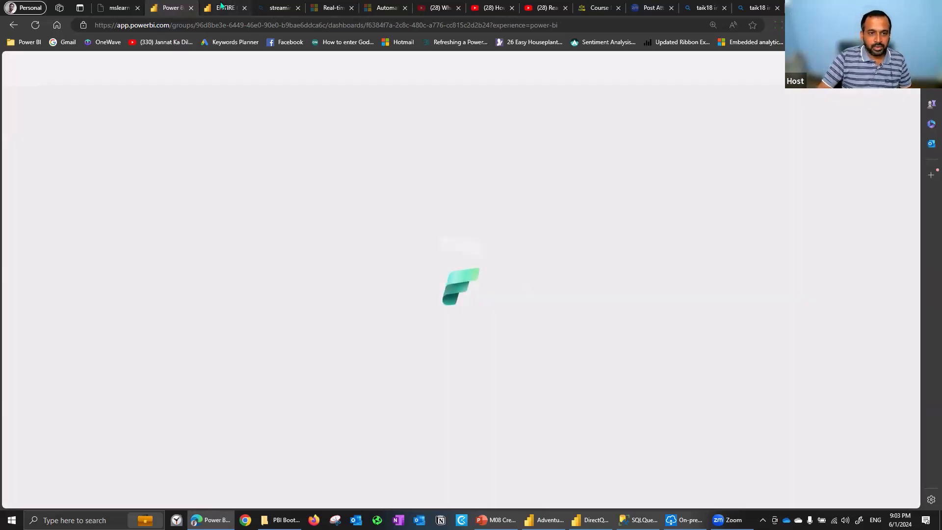
Find the DirectQuery_AutoRefresh report in the Demo1 workspace and open it
click(220, 6)
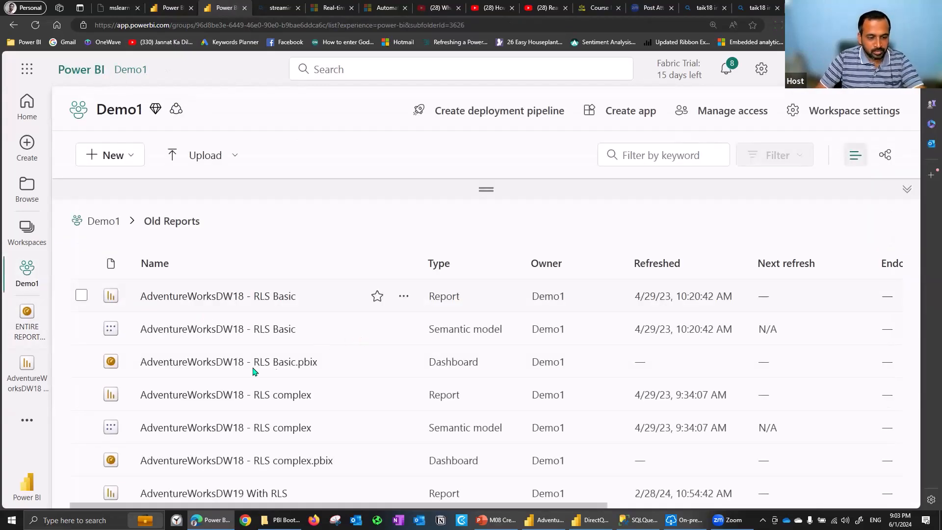
scroll(206, 359, down, 1)
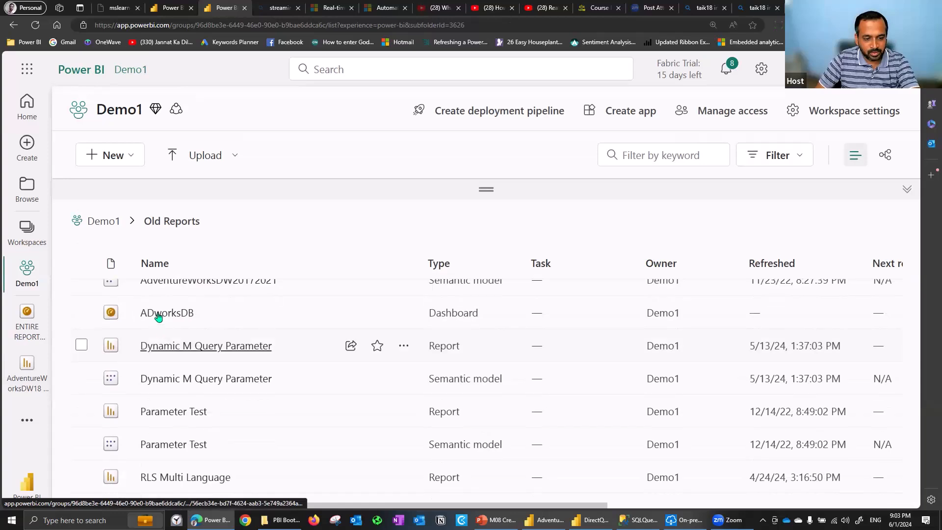
click(103, 221)
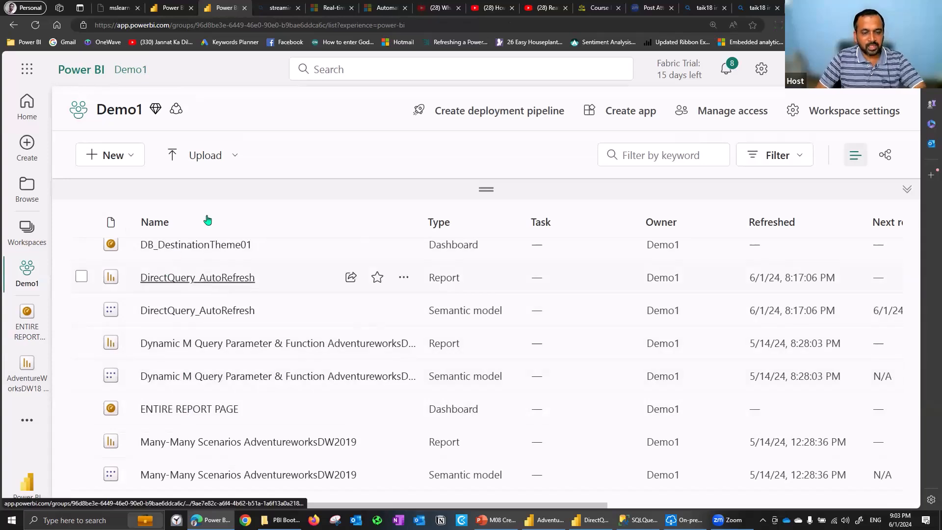
Compare the product category table on the DB_DestinationTheme01 dashboard with the one in the DirectQuery_AutoRefresh report
click(179, 14)
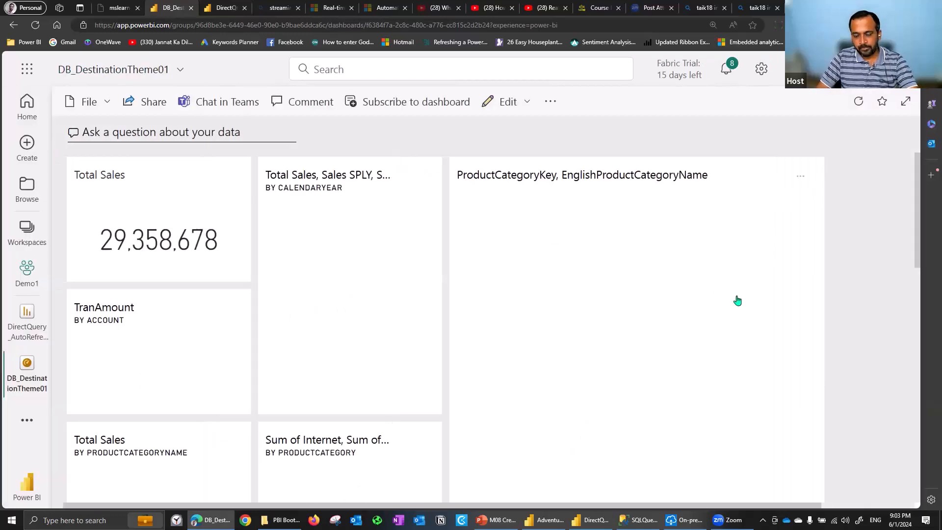
scroll(737, 300, down, 1)
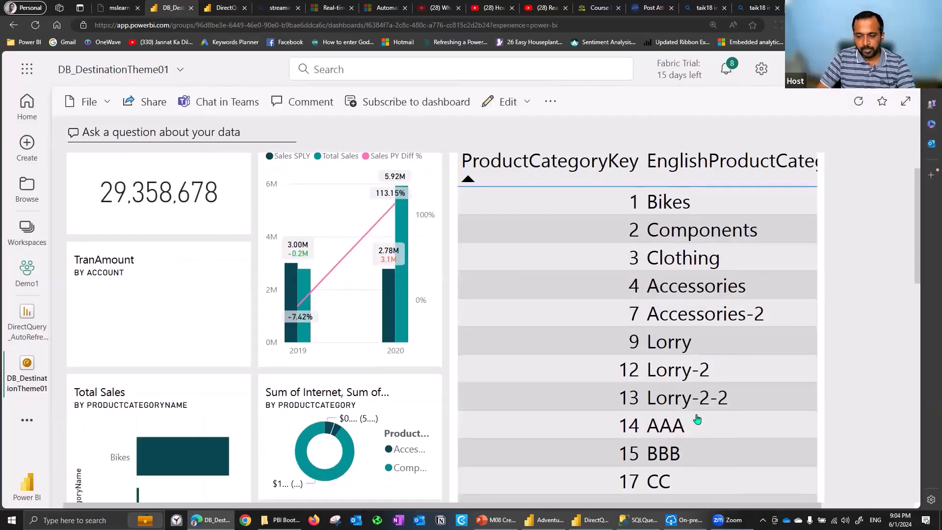
scroll(684, 439, down, 1)
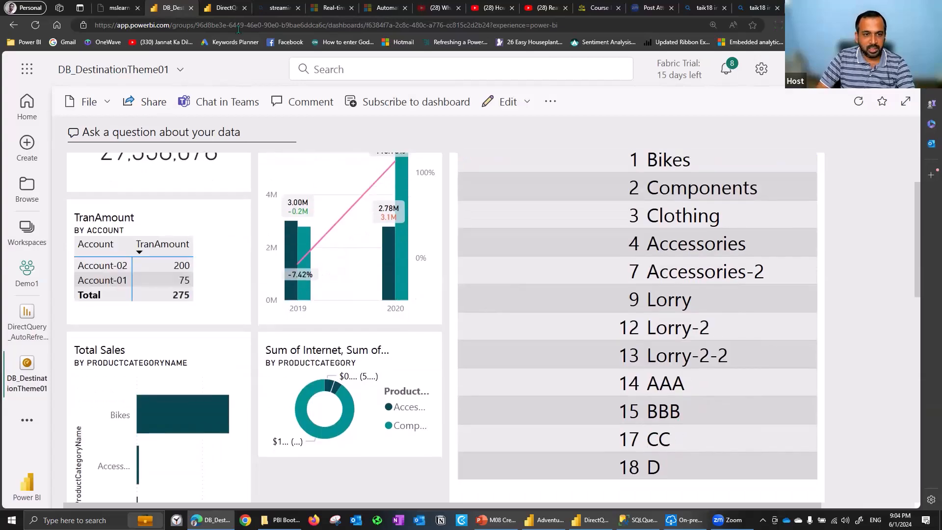
key(ctrl+Tab)
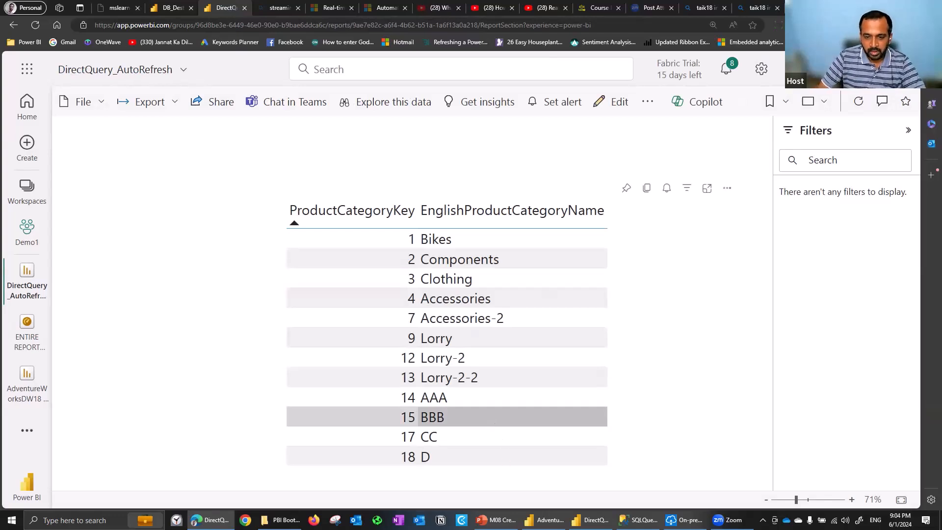
Switch to the M08 Create Dashboards presentation in PowerPoint and go to its References slide
key(alt+Tab)
scroll(896, 195, down, 1)
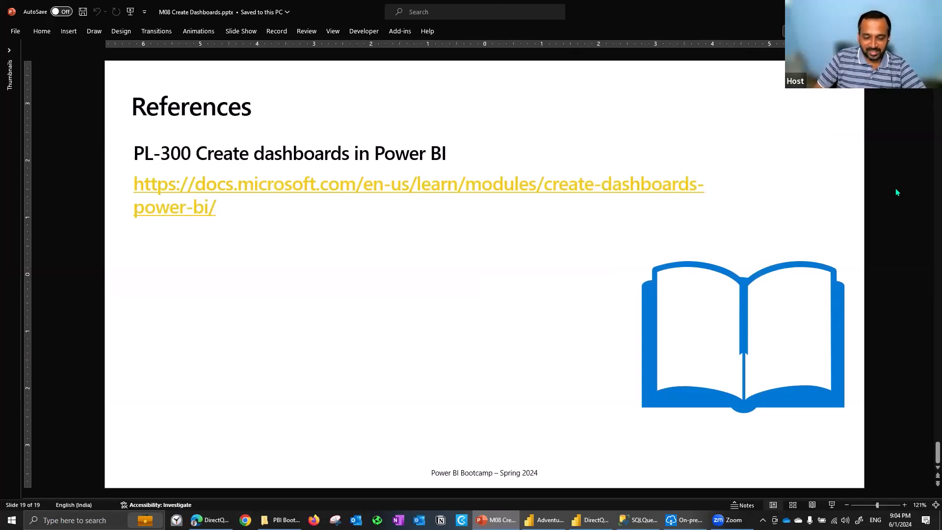
mouse_move(495, 520)
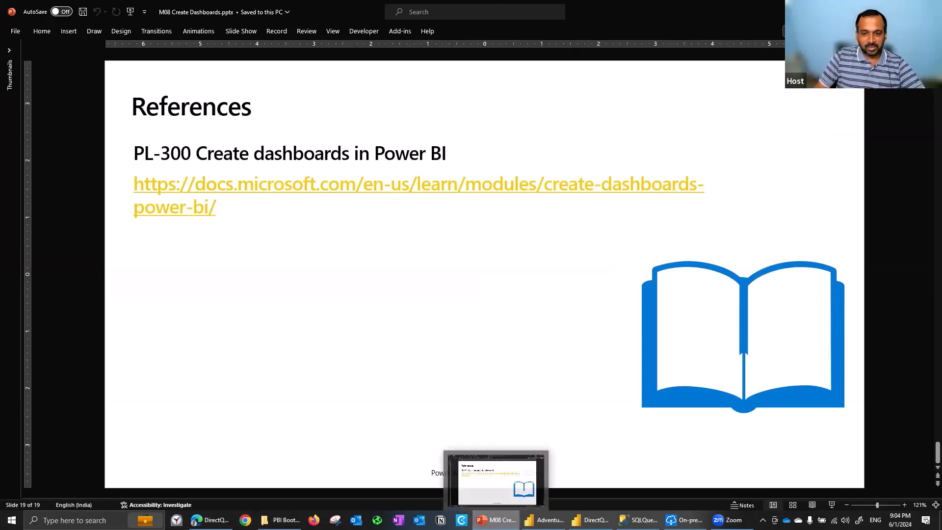